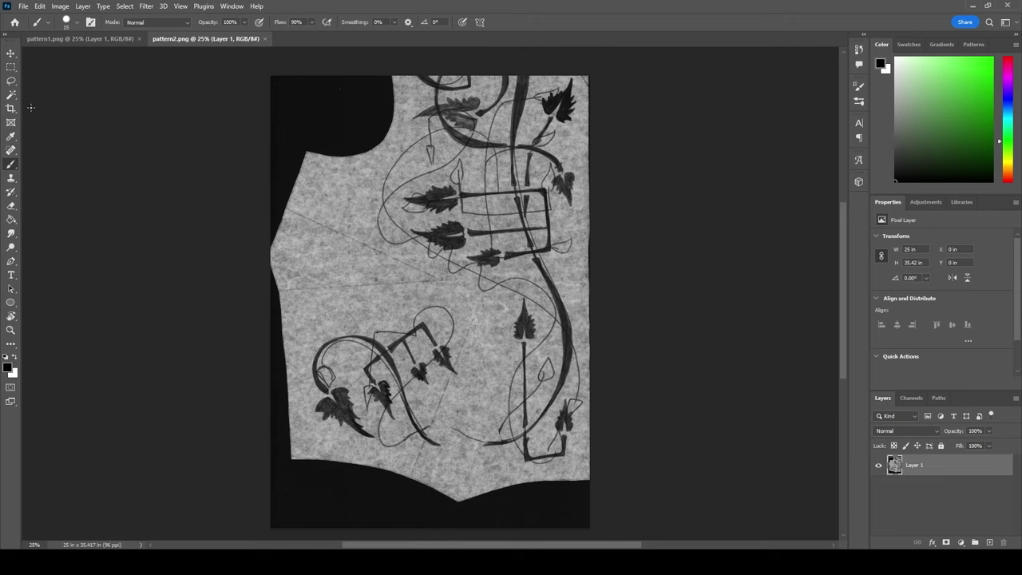
Select the entire pattern2.png image with the Rectangular Marquee tool
left_click(11, 68)
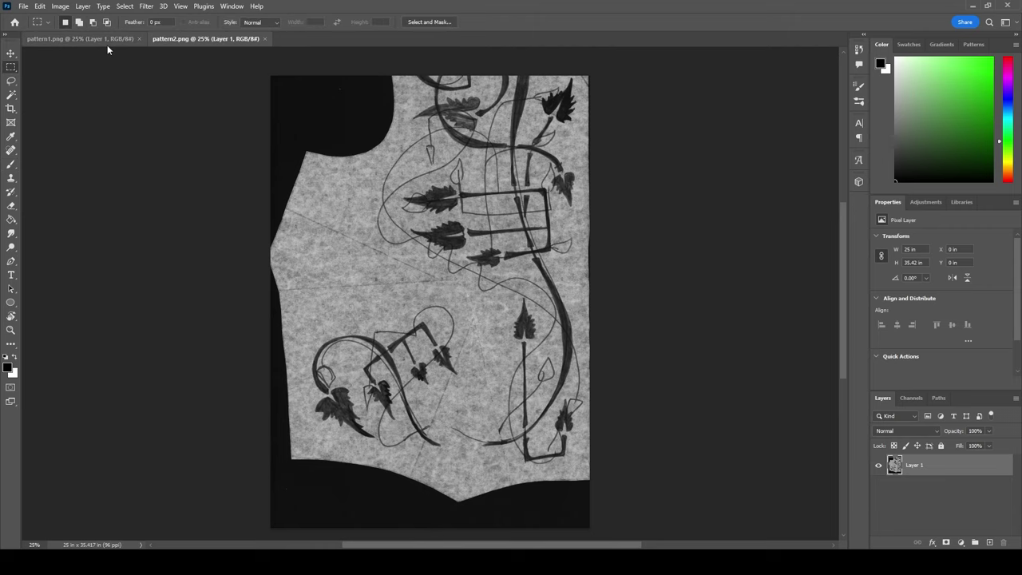
left_click_drag(244, 72, 631, 559)
scroll(343, 244, "up", 2)
scroll(341, 246, "up", 3)
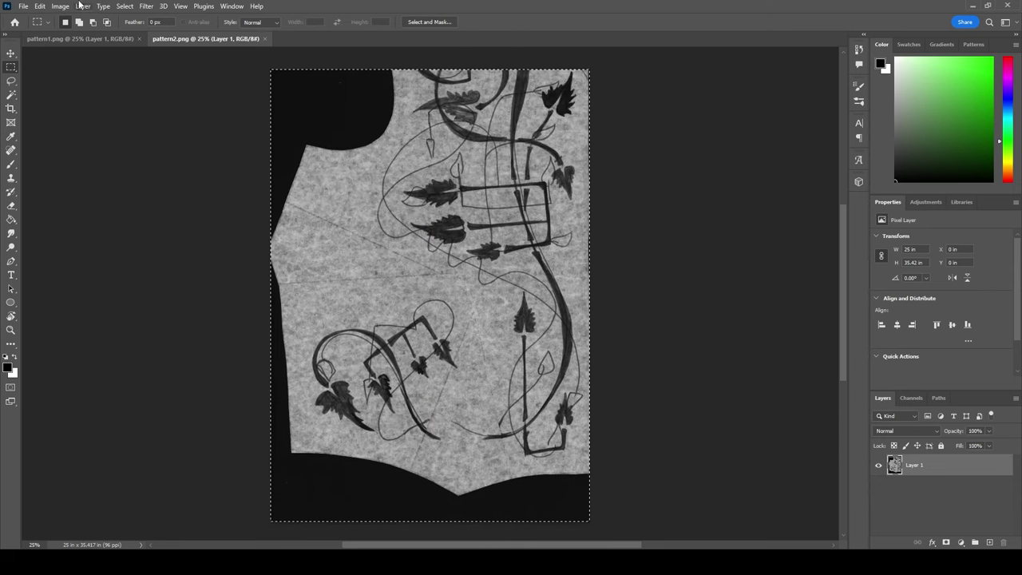
Copy the selected pattern2.png artwork and switch to the pattern1.png document
left_click(39, 6)
left_click(102, 80)
left_click(96, 38)
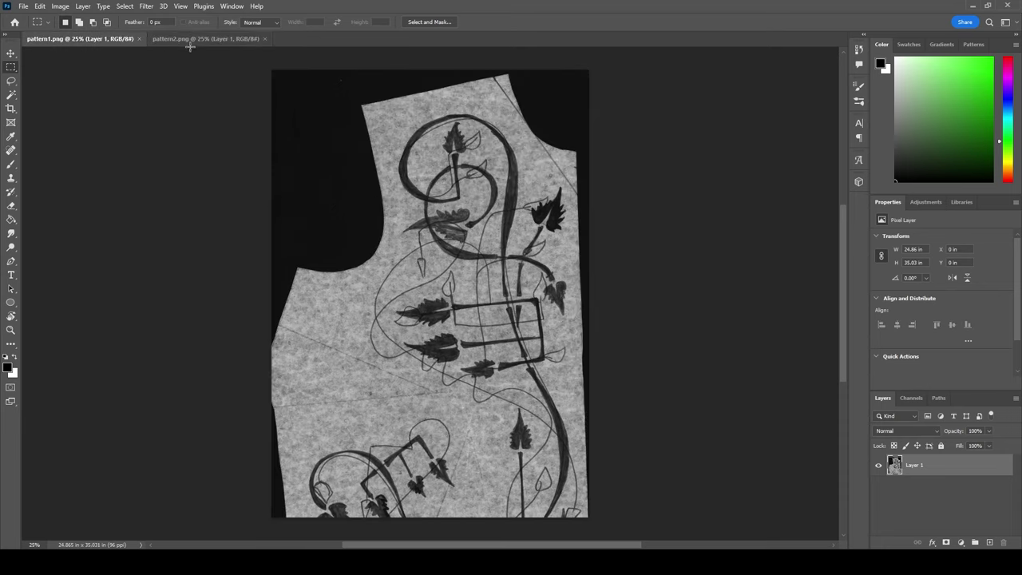
left_click(192, 38)
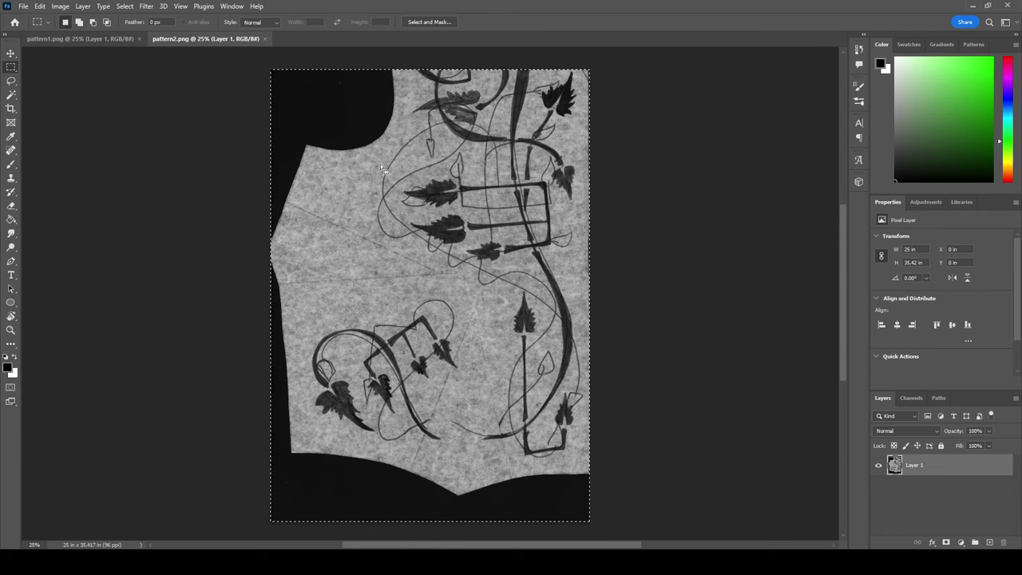
left_click(38, 7)
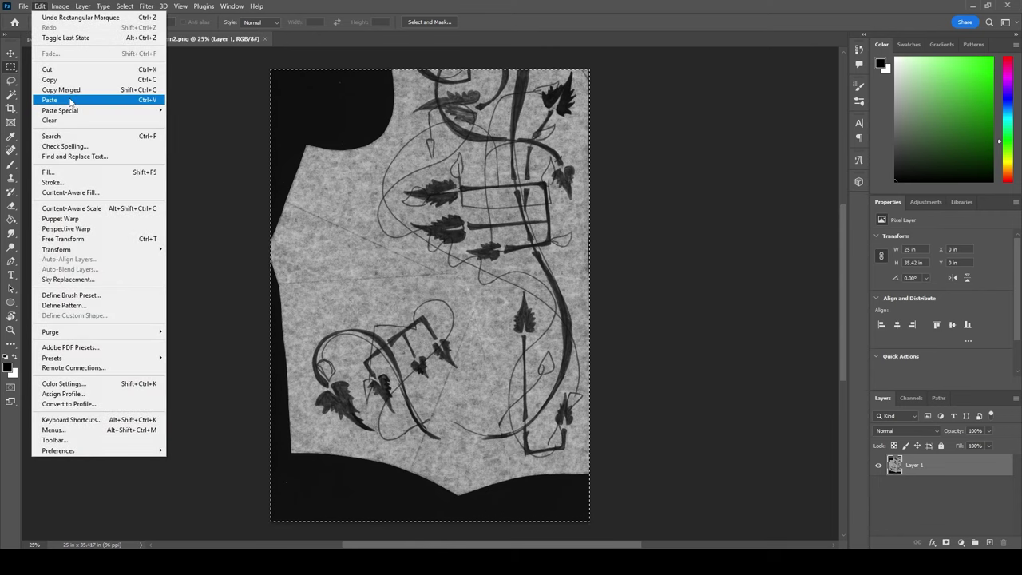
left_click(61, 80)
left_click(117, 39)
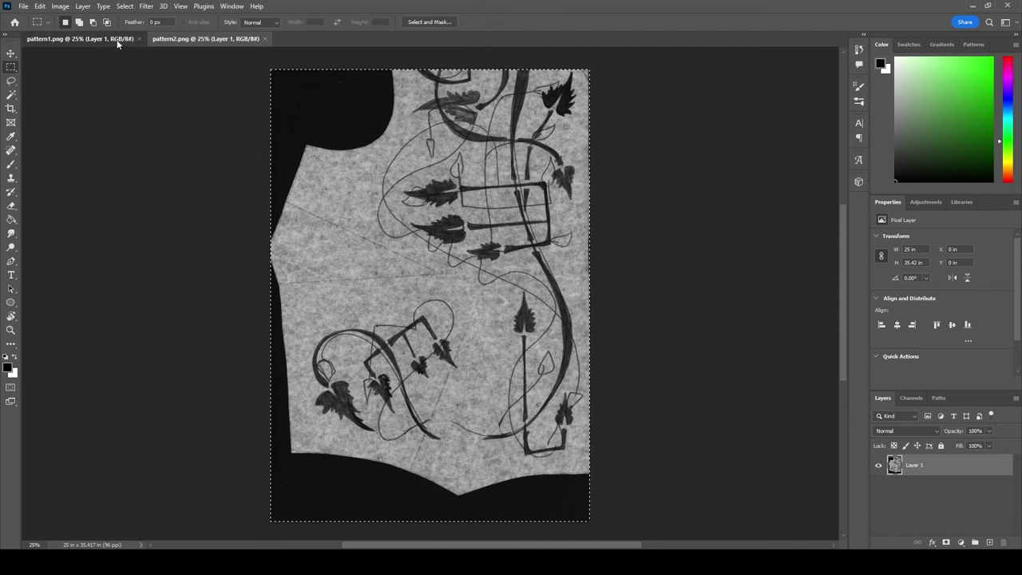
Extend the pattern1.png canvas with the Crop tool to about 35 × 53.8 in, adding space beside and below the artwork
left_click(11, 109)
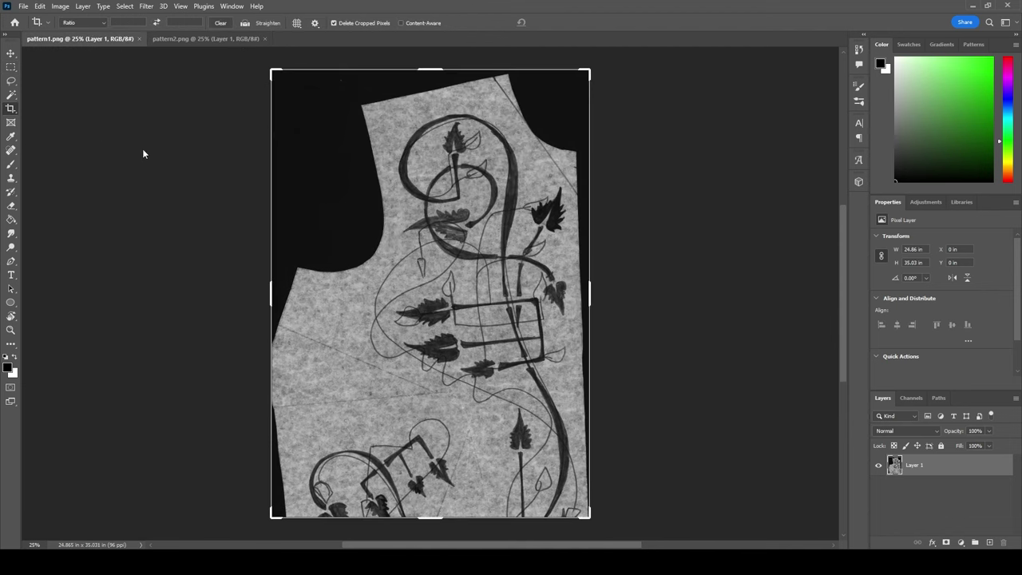
left_click_drag(430, 517, 431, 540)
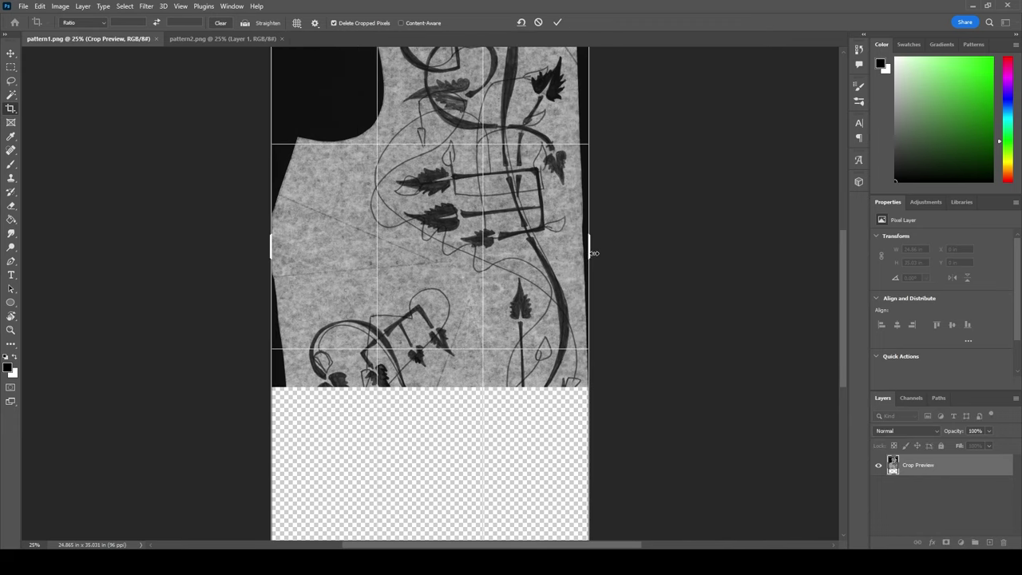
left_click_drag(593, 250, 655, 243)
left_click_drag(432, 492, 428, 530)
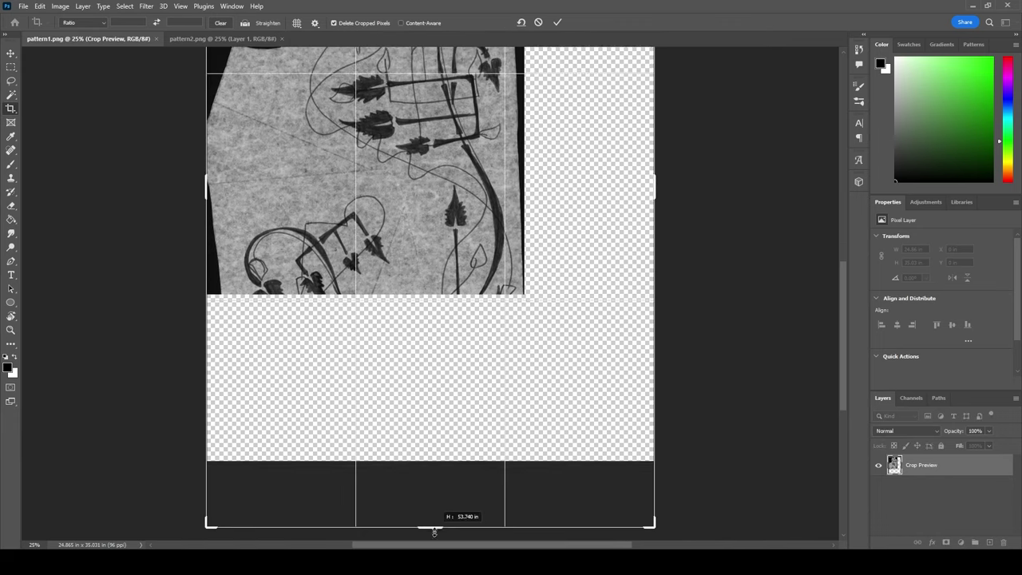
mouse_move(212, 193)
left_mouse_down()
mouse_move(200, 196)
mouse_move(230, 197)
left_mouse_up()
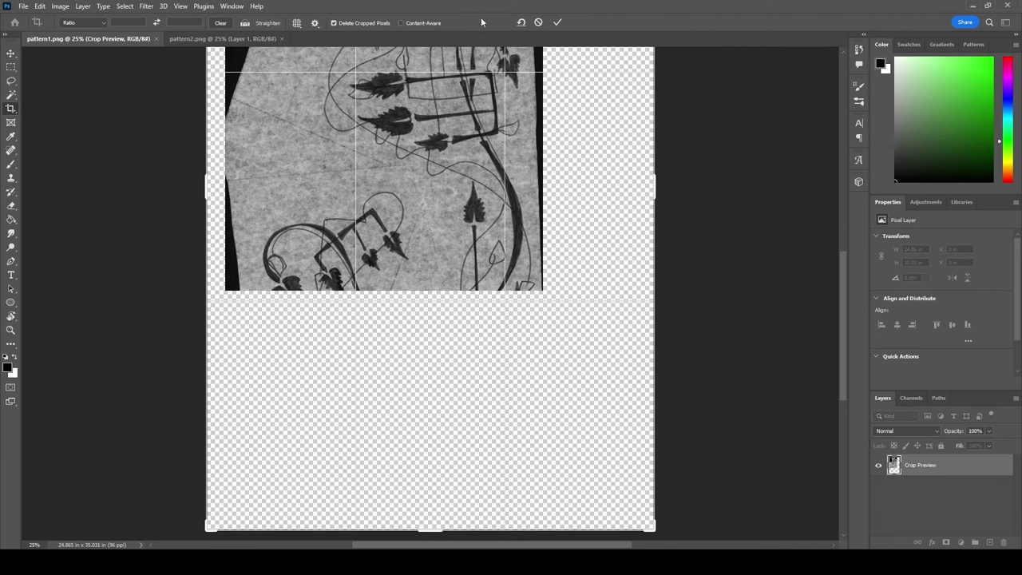
left_click(557, 23)
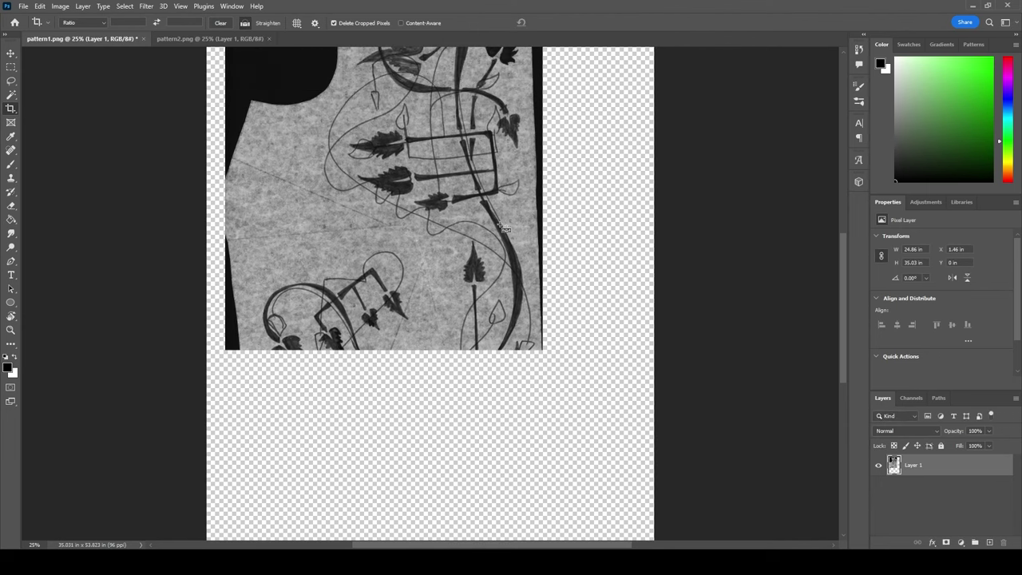
Paste the copied artwork into pattern1.png as a new layer
key("ctrl+minus")
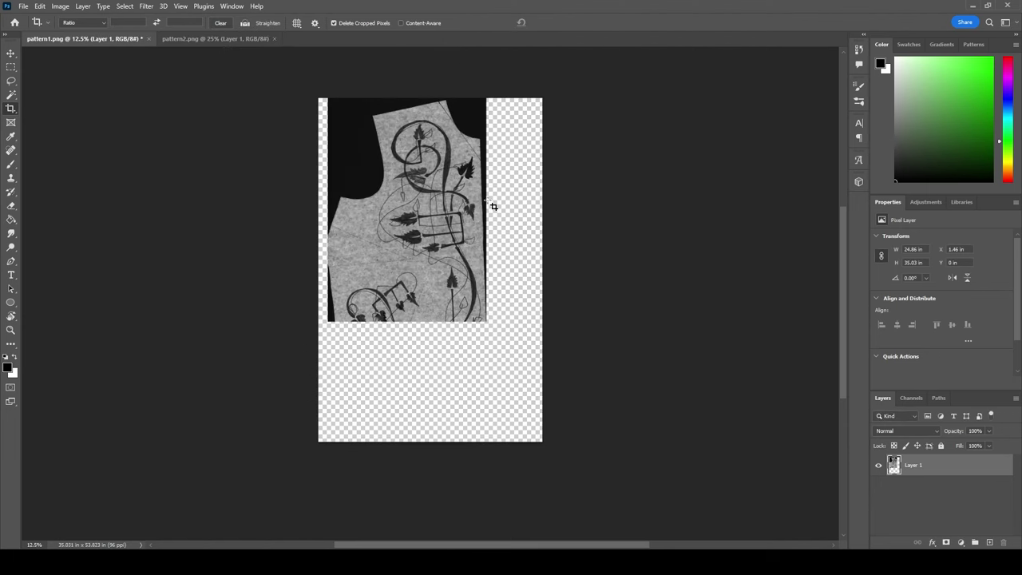
left_click(39, 6)
left_click(73, 100)
Move the pasted layer down over the lower part of the first scan and rotate it about 1.5°
key("v")
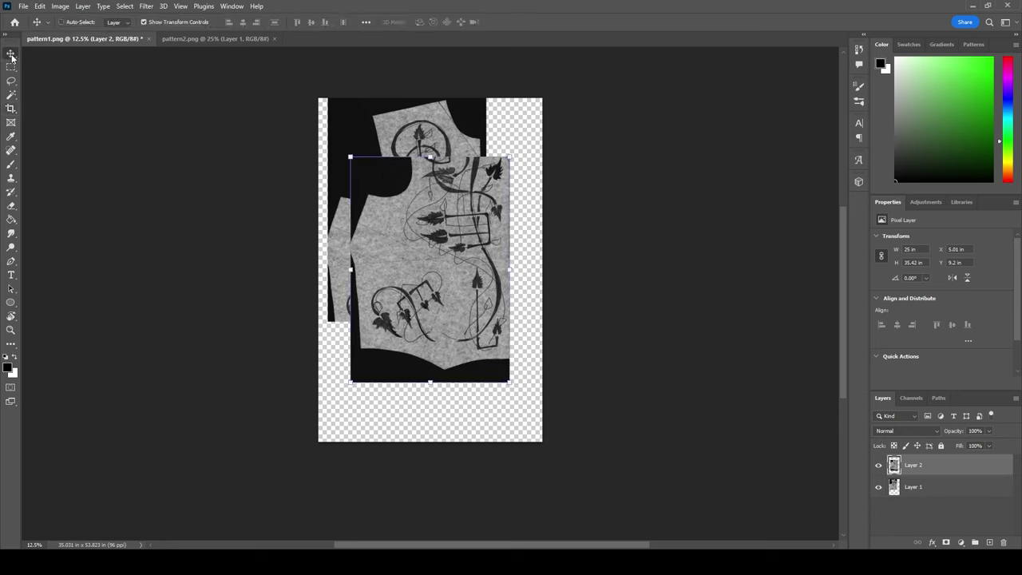
left_click_drag(461, 240, 432, 244)
left_click_drag(478, 402, 483, 383)
left_click_drag(395, 310, 417, 310)
left_click_drag(424, 263, 432, 302)
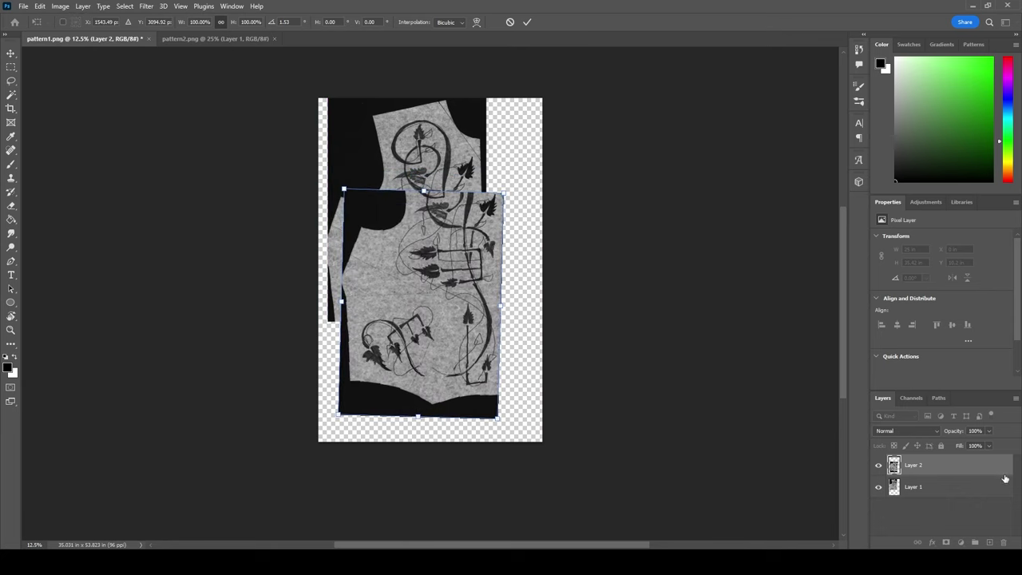
Set Layer 2's blending mode to Difference and align it roughly over Layer 1's matching linework, rotated to about -1.73°
left_click(915, 432)
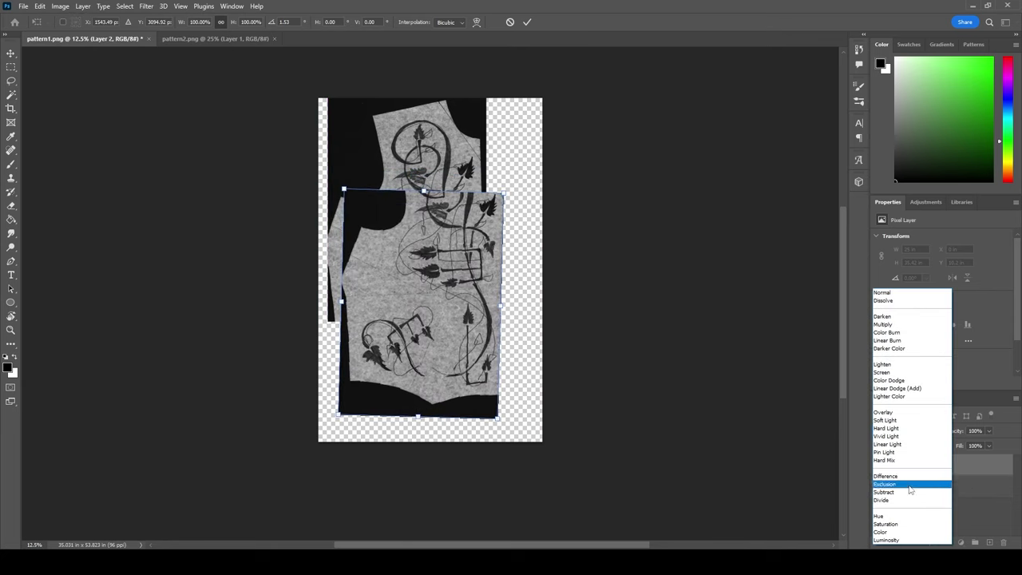
left_click(886, 476)
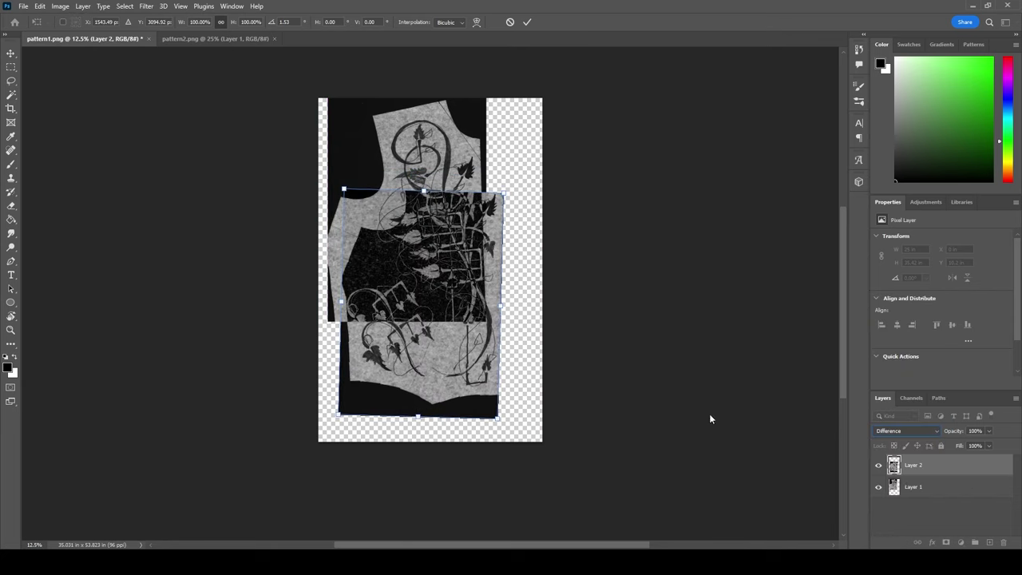
left_click_drag(478, 344, 455, 329)
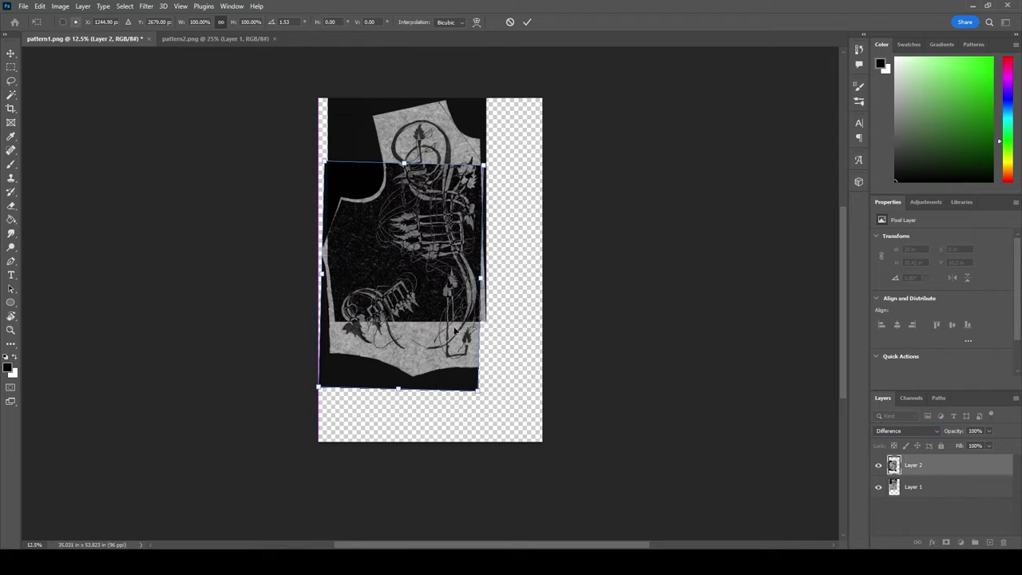
left_click_drag(494, 158, 498, 157)
left_click_drag(432, 222, 436, 215)
left_click_drag(494, 150, 490, 144)
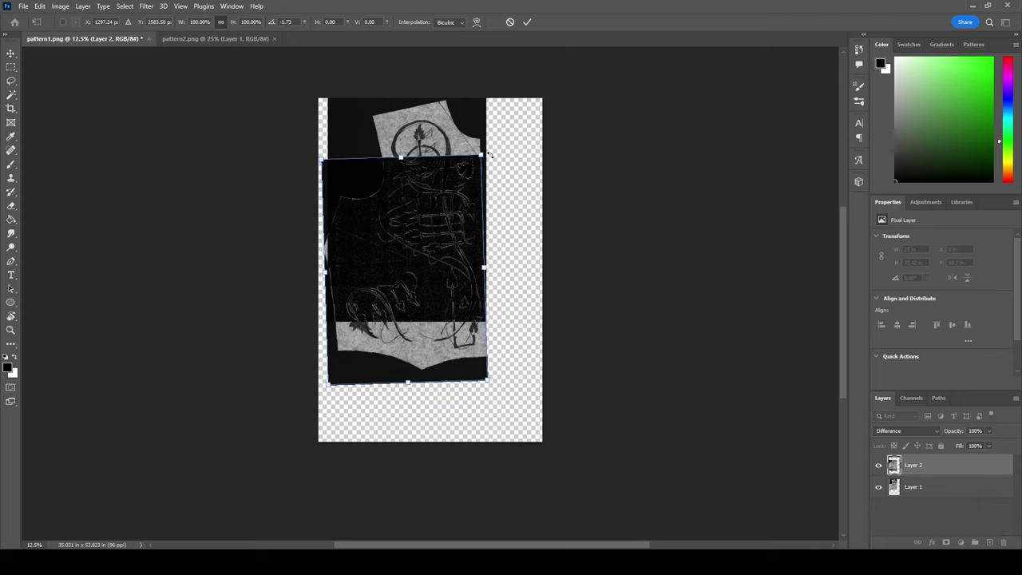
Nudge Layer 2 down 6 px to tighten its overlap with Layer 1's linework
scroll(432, 406, "up", 3)
scroll(431, 406, "up", 2)
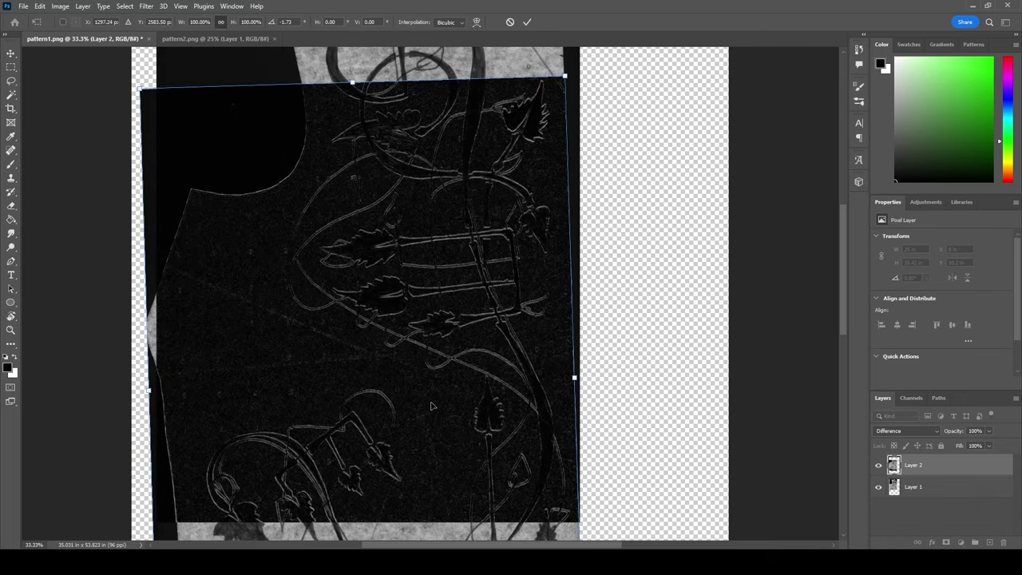
scroll(431, 406, "up", 1)
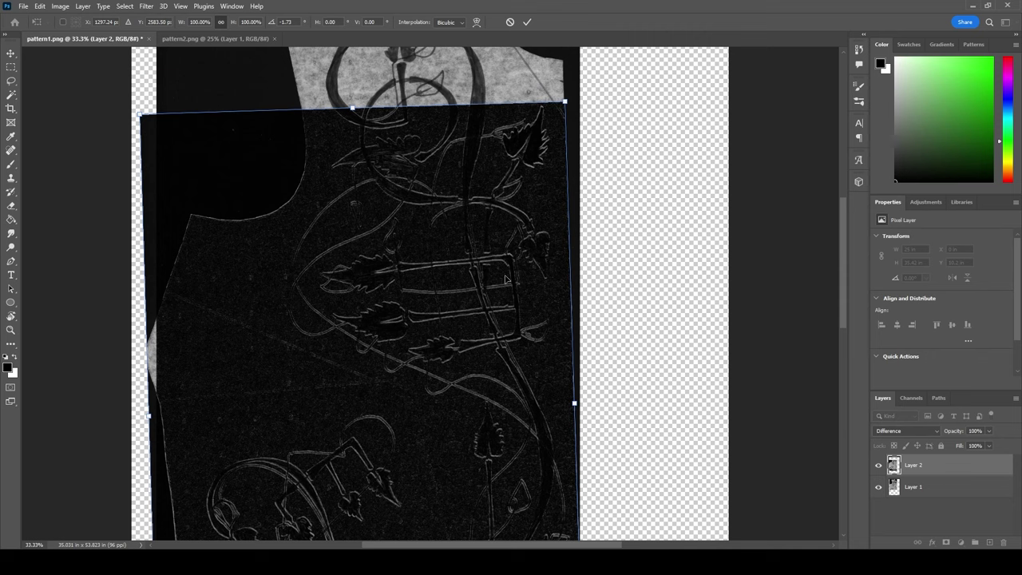
key("Down")
key("Down")
key("Down")
key("Down")
key("Down")
key("Down")
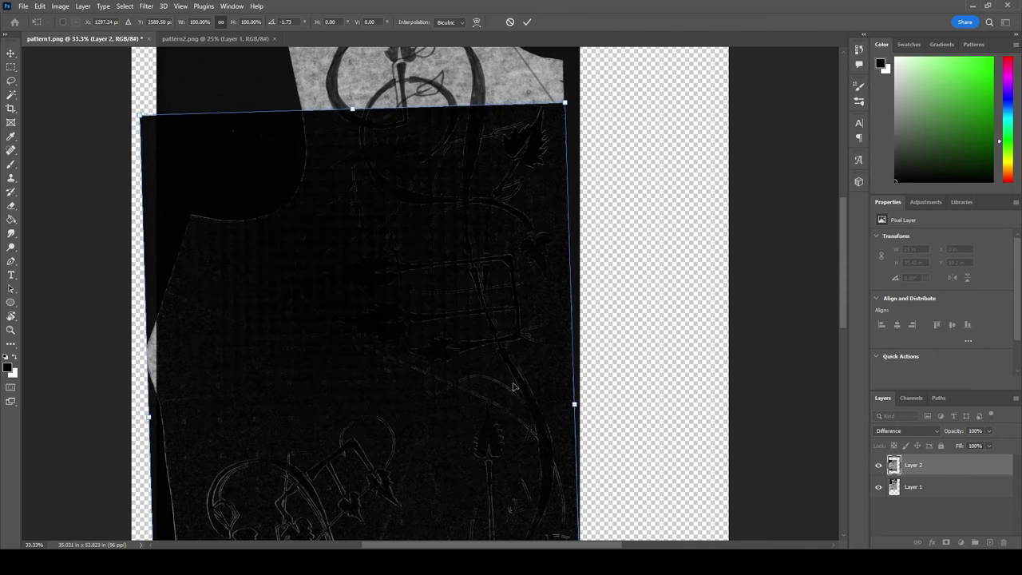
Try nudging Layer 2 further down over Layer 1, and move it back up by the same amount
scroll(514, 387, "down", 2)
key("Down")
key("Down")
key("Down")
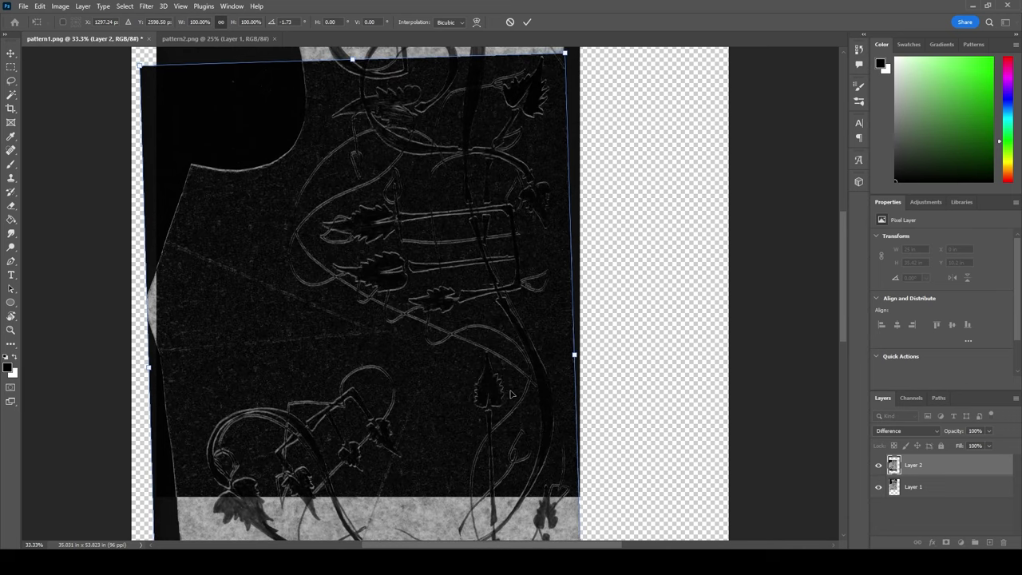
key("Up")
key("Up")
key("Up")
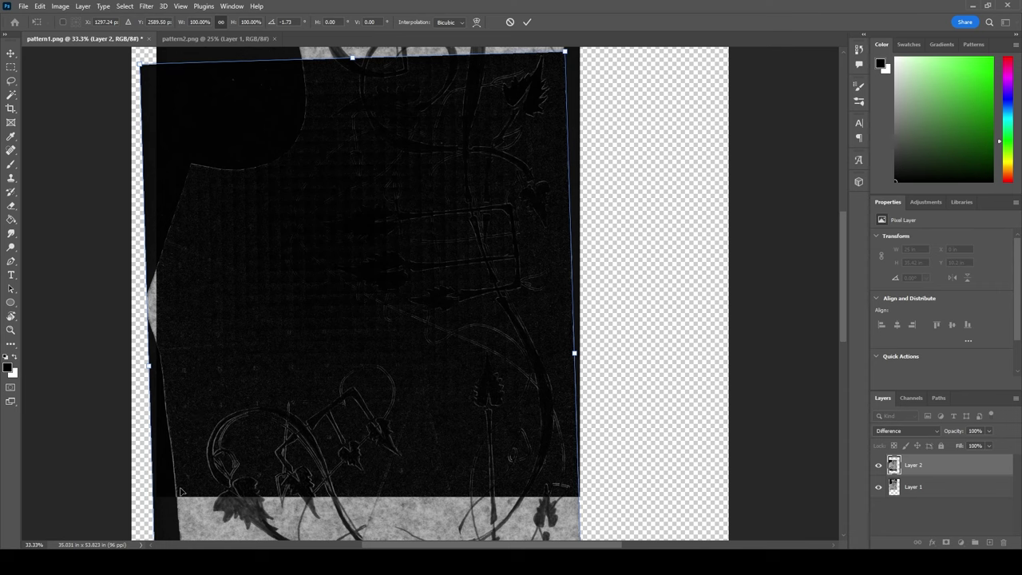
Refine Layer 2's position and rotation with a small extra counterclockwise turn of about 0.16° to match the overlapping linework
scroll(181, 421, "up", 1)
scroll(181, 420, "down", 4)
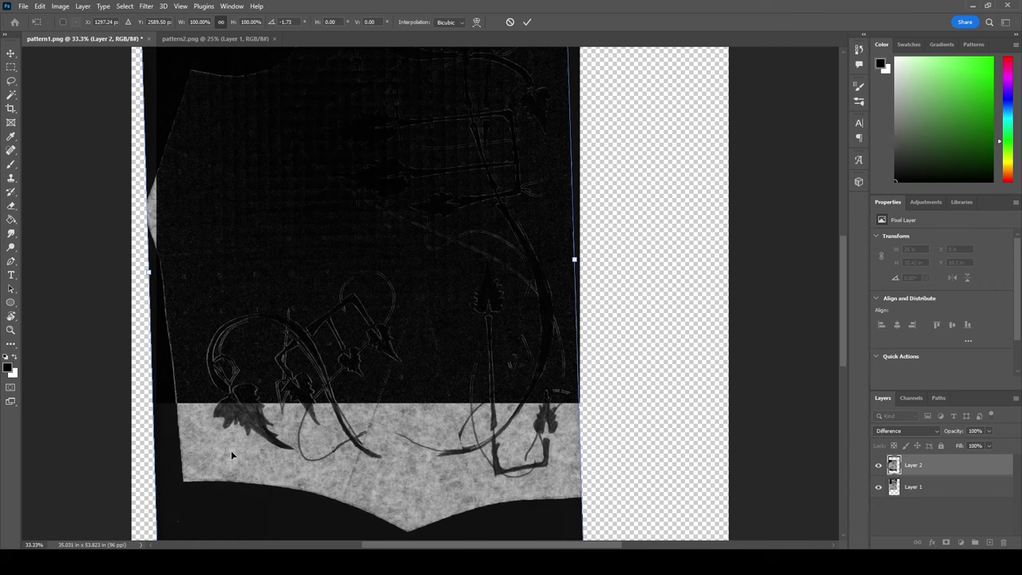
scroll(584, 509, "down", 2)
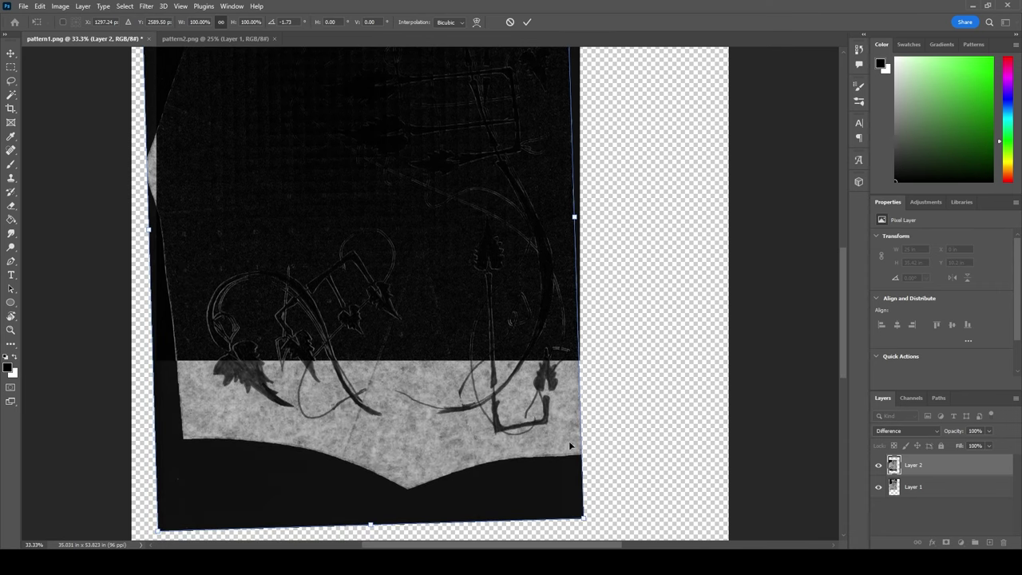
key("ctrl+z")
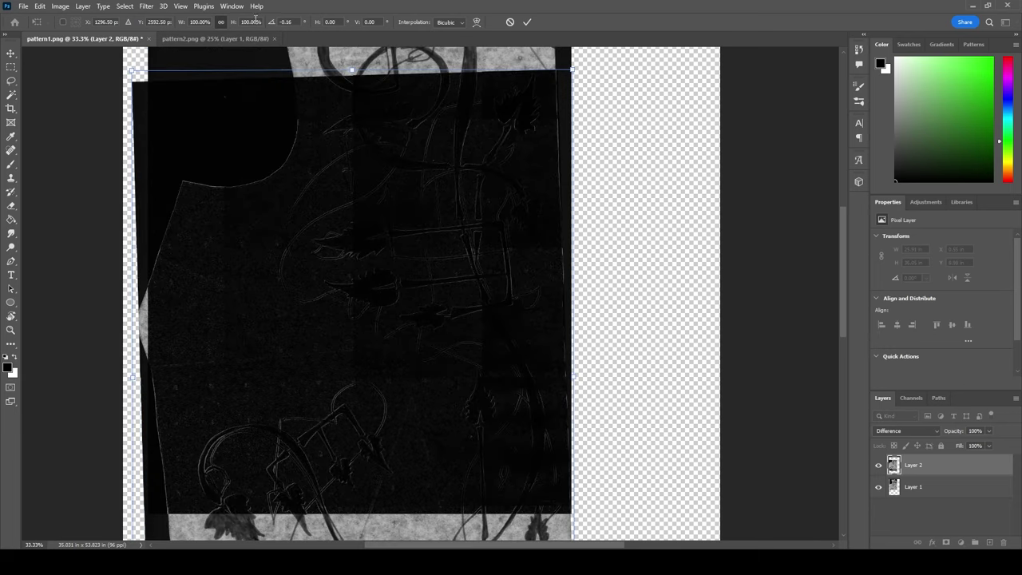
Examine how well the two layers' linework and pattern edges align along Layer 1's lower edge
scroll(480, 77, "up", 2)
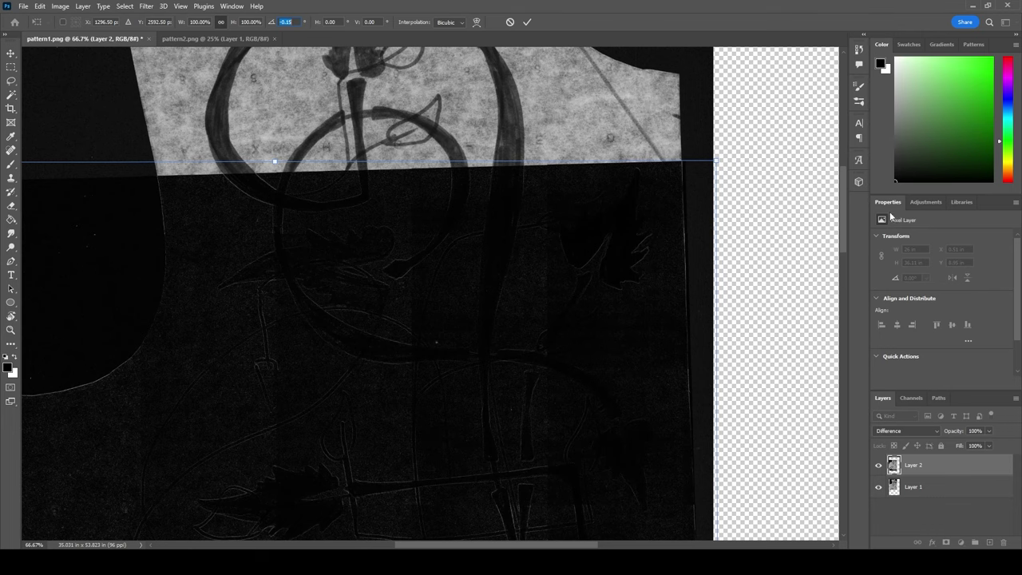
left_click_drag(844, 205, 839, 330)
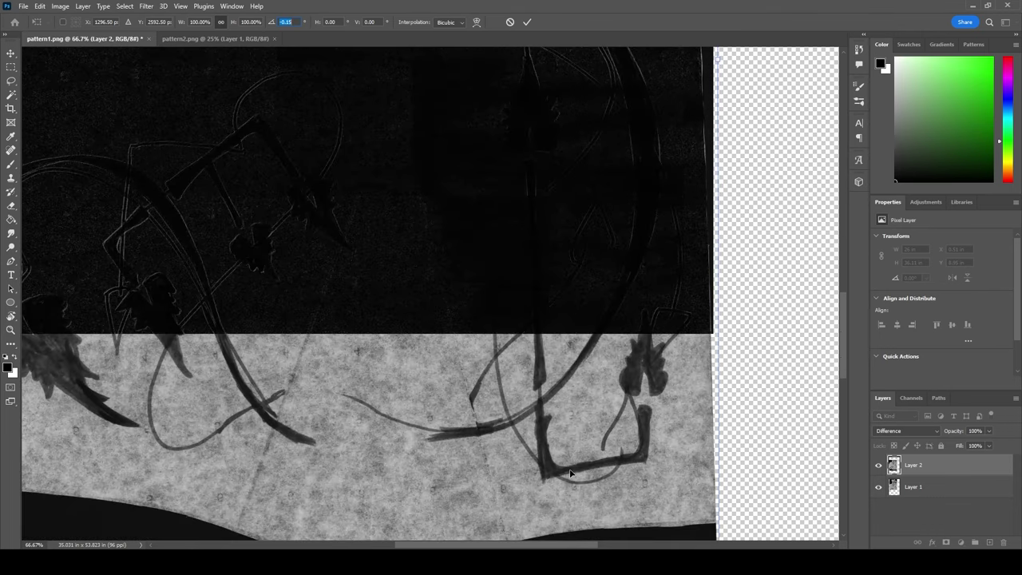
left_click_drag(443, 546, 370, 542)
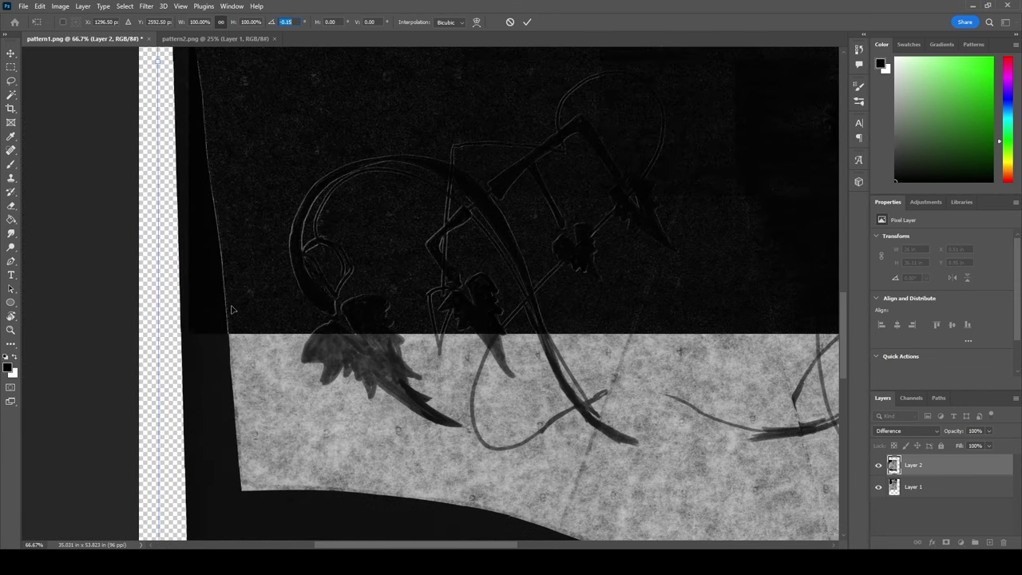
key("ctrl+minus")
key("ctrl+minus")
key("ctrl+minus")
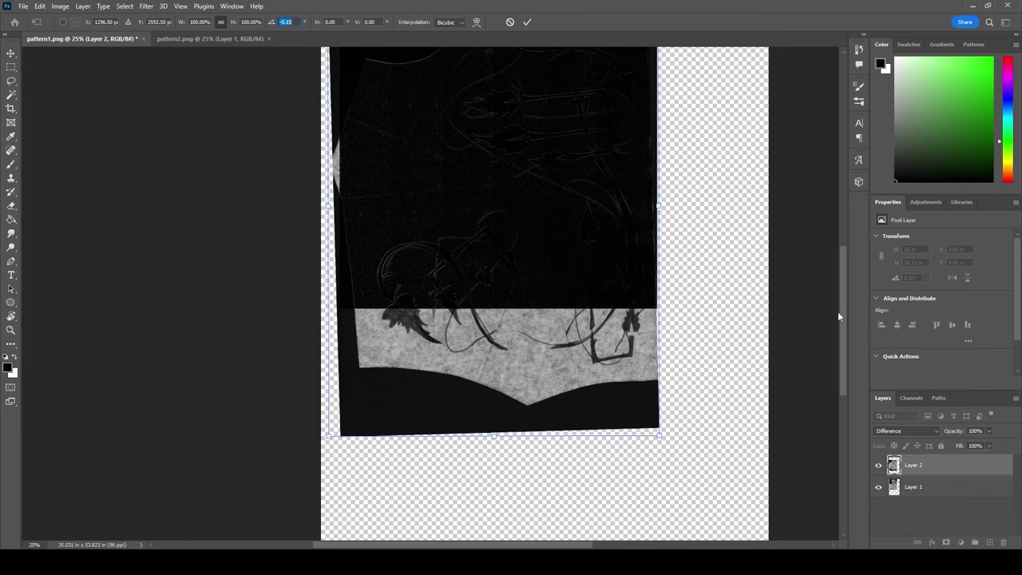
Set Layer 2's blending mode back to Normal
left_click_drag(837, 316, 846, 248)
left_click(906, 430)
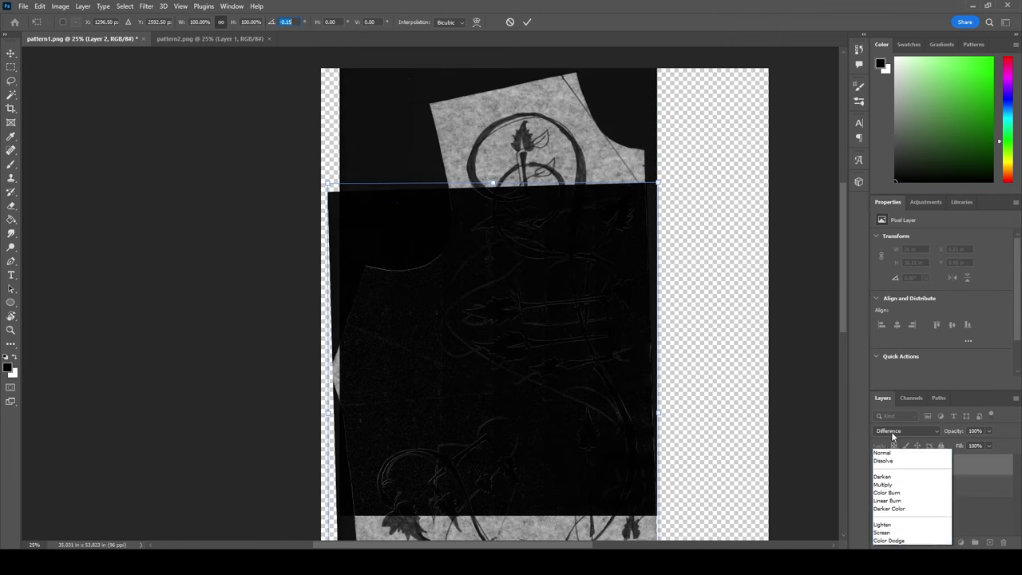
left_click(902, 299)
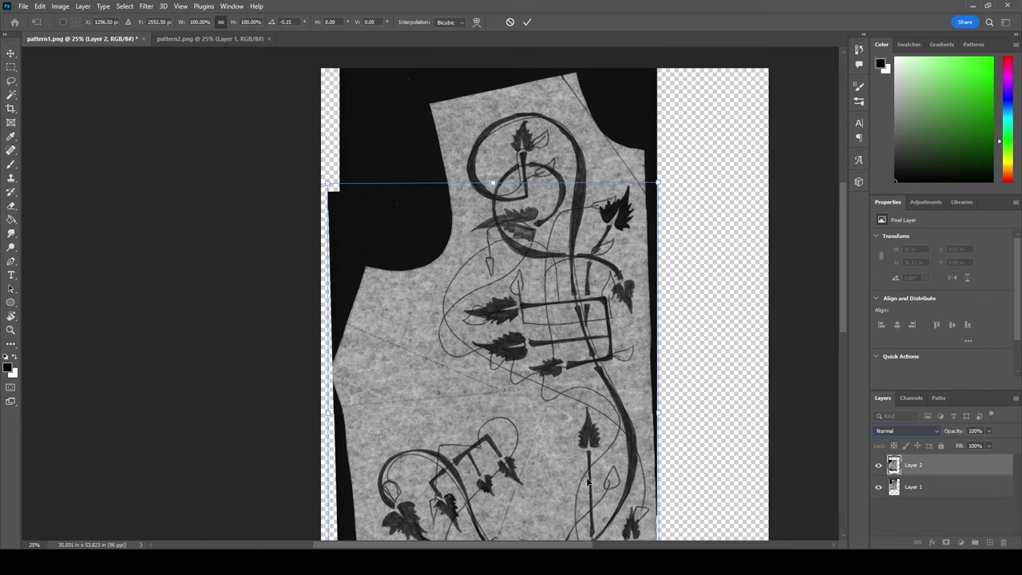
Merge Layer 2 down into Layer 1 and move the merged artwork to about X 1.54 in, Y 2 in
left_click(936, 469)
right_click(918, 469)
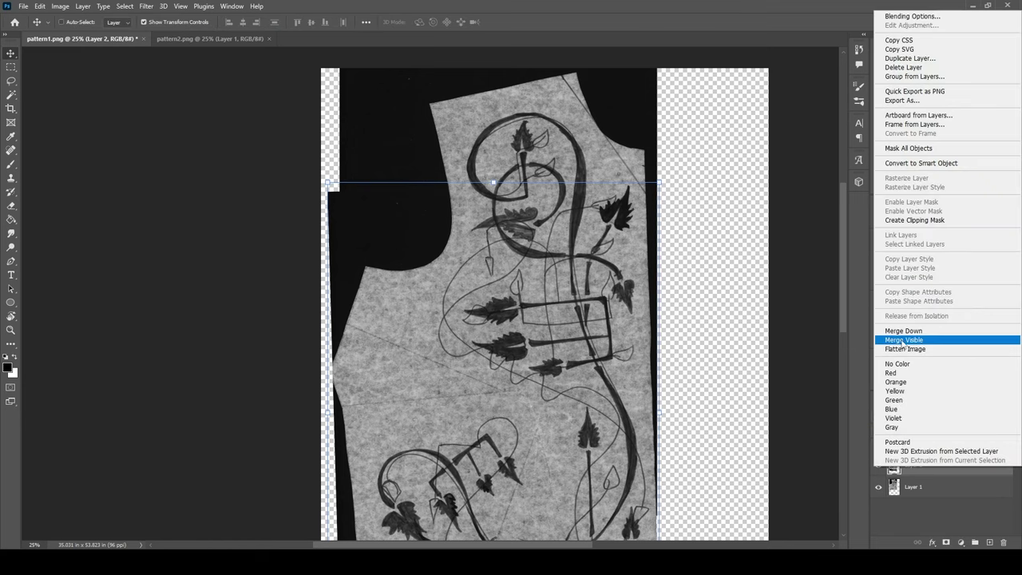
left_click(918, 331)
left_click_drag(587, 442, 543, 338)
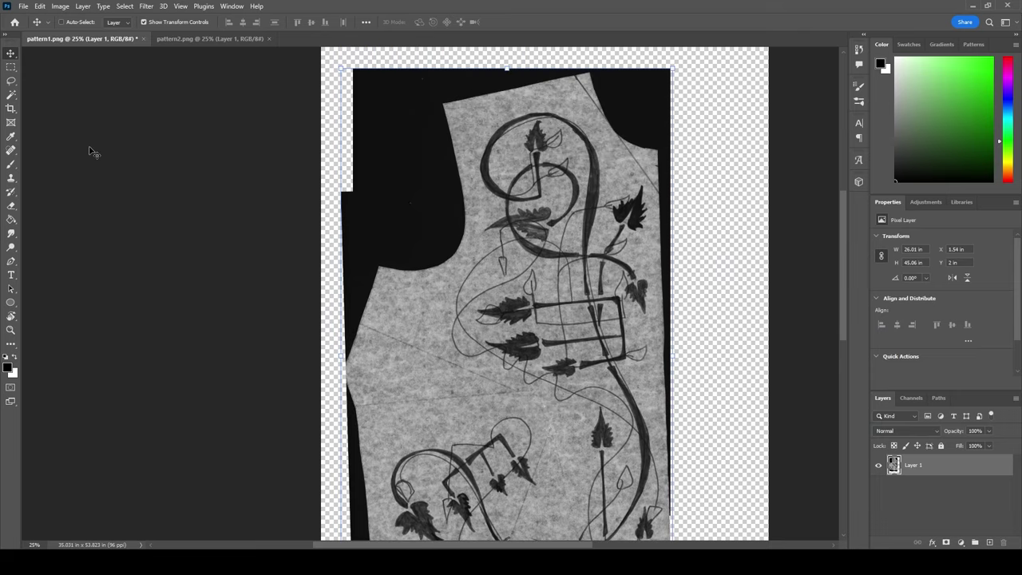
Select the black background around the pattern's upper part with the Magic Wand at a tolerance of 50 and delete it
left_click(11, 95)
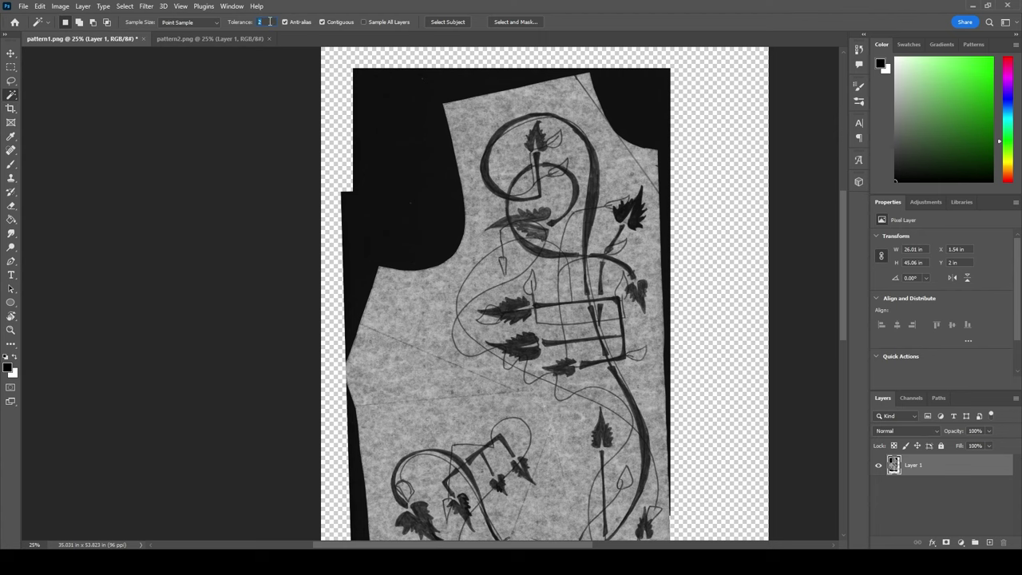
left_click(400, 217)
scroll(402, 219, "down", 3)
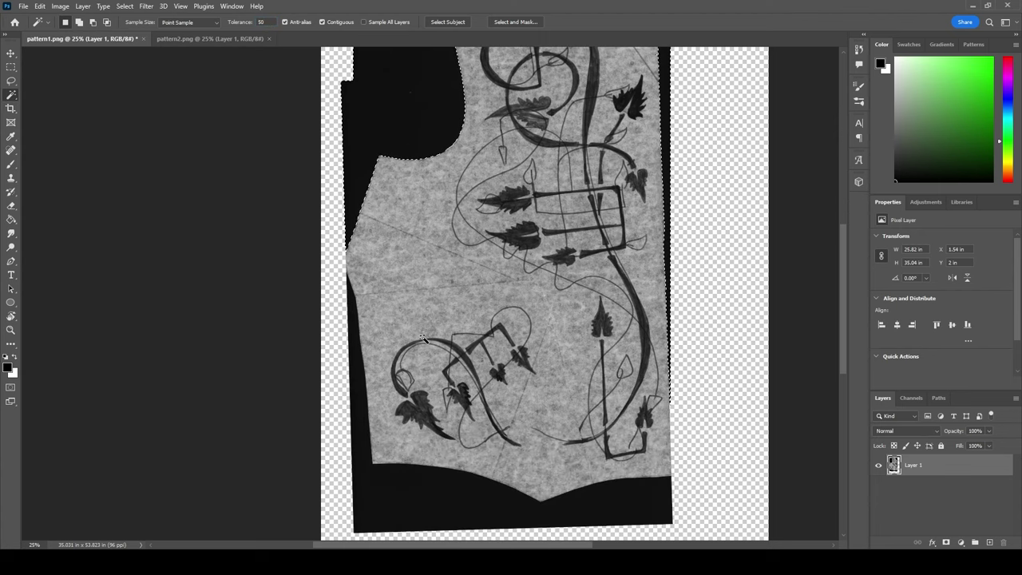
scroll(423, 336, "up", 1)
scroll(423, 337, "up", 1)
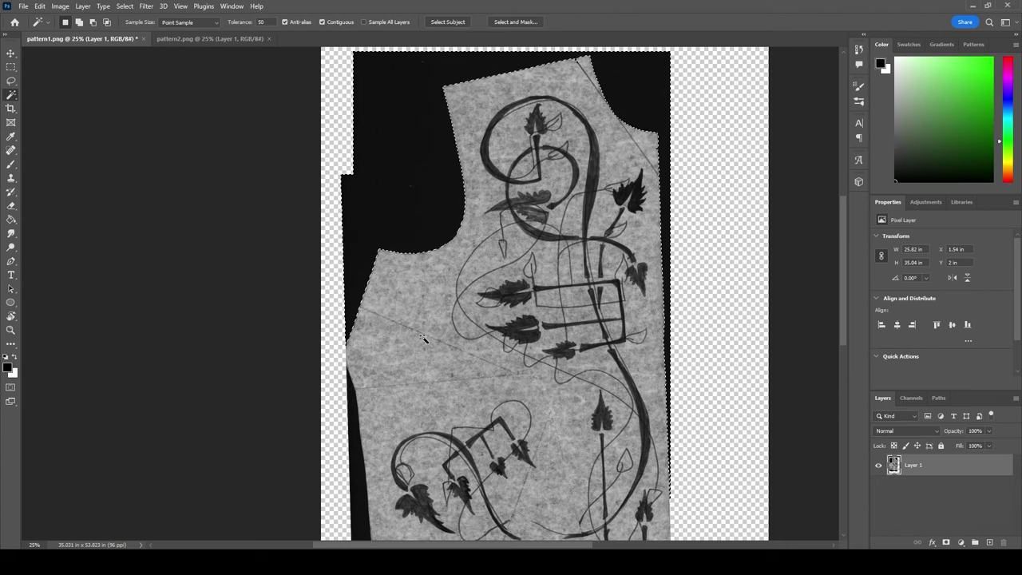
key("Delete")
Try deleting the black background around the pattern's lower part with a tolerance of 50, and undo the deletion
scroll(423, 337, "down", 3)
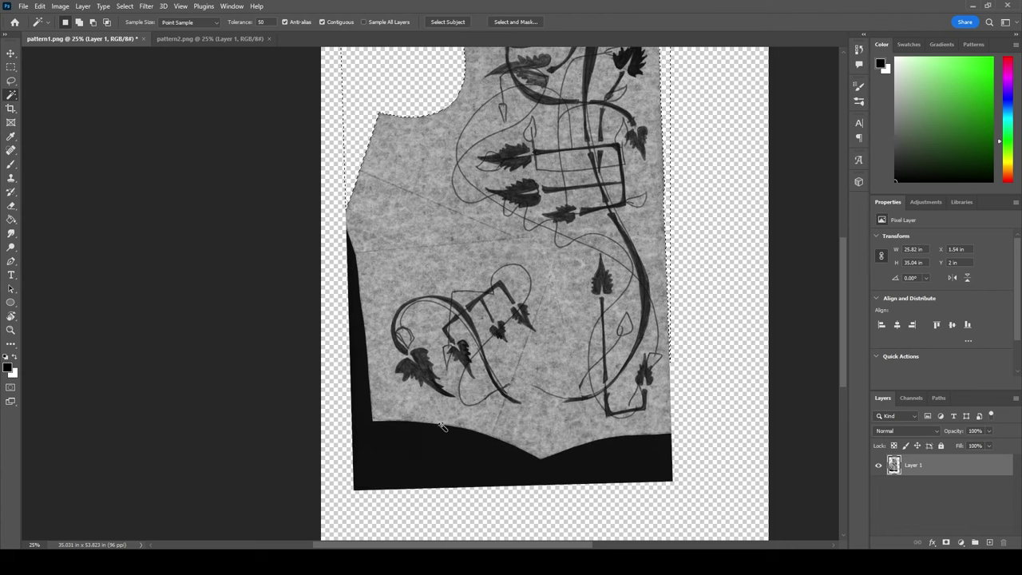
key("Delete")
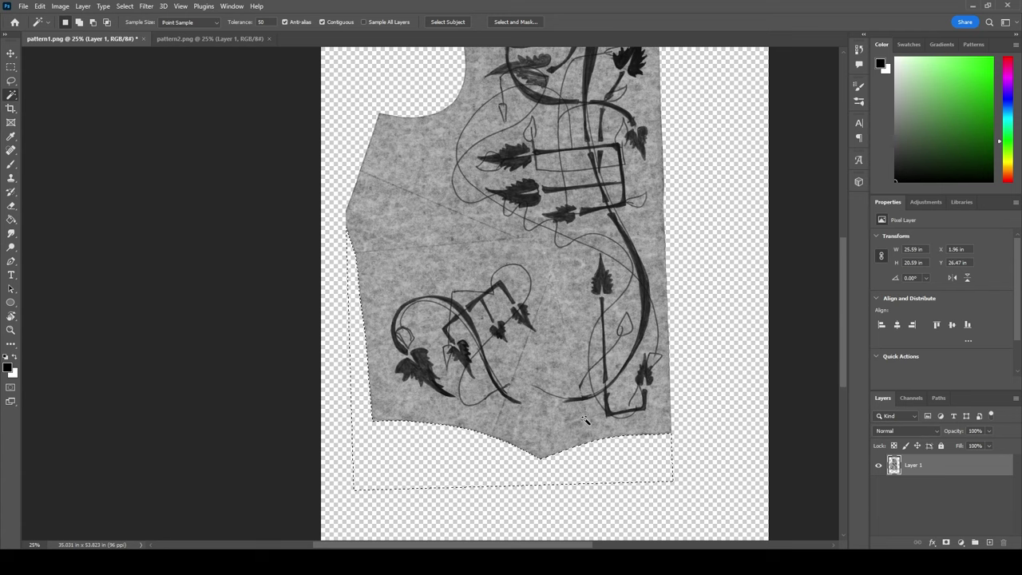
left_click(40, 5)
left_click(48, 18)
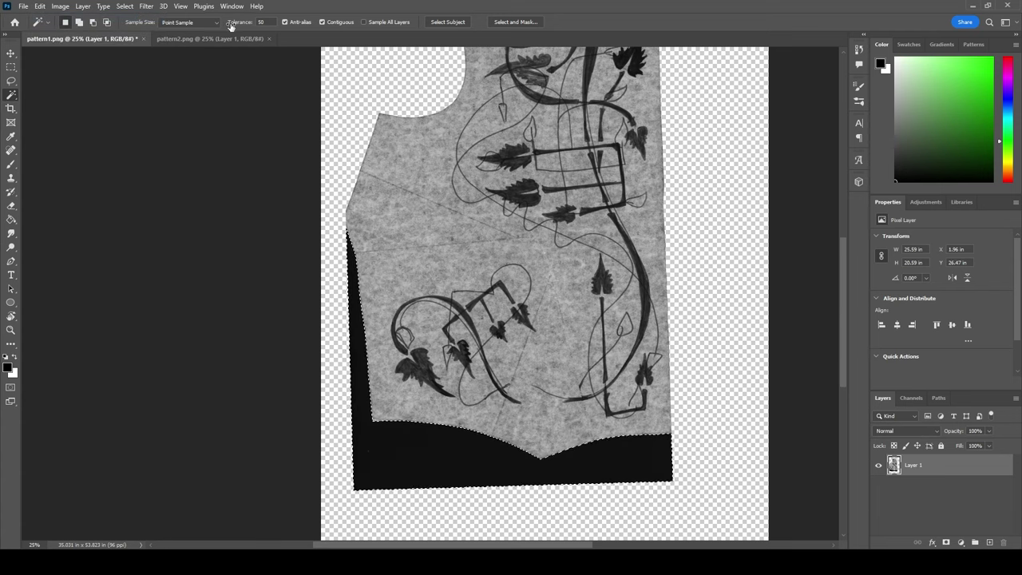
Set the Magic Wand tolerance to 100, reselect the black background around the pattern's lower part and delete it
type("5")
type("00")
left_click(504, 461)
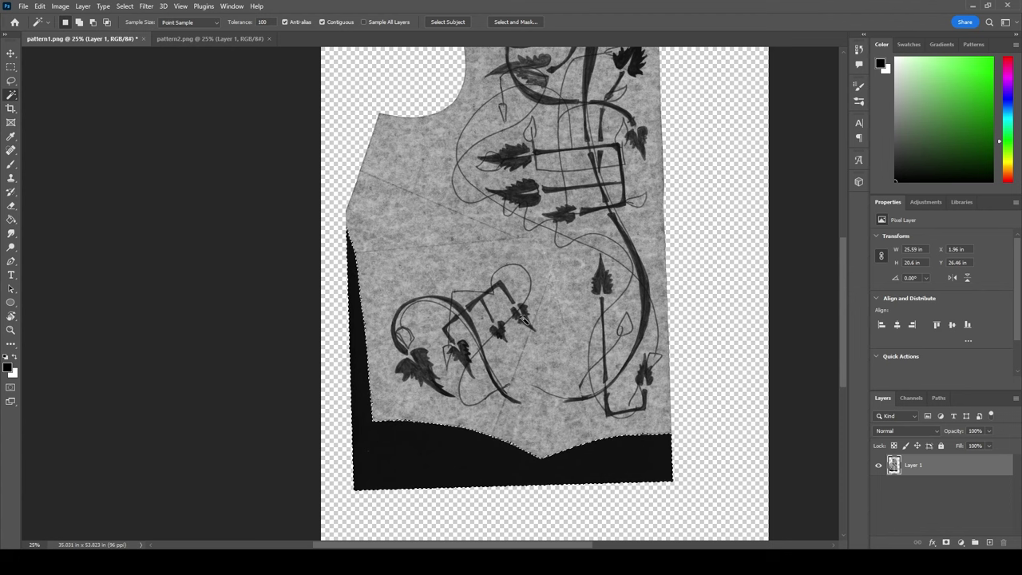
scroll(519, 356, "up", 2)
scroll(520, 355, "up", 4)
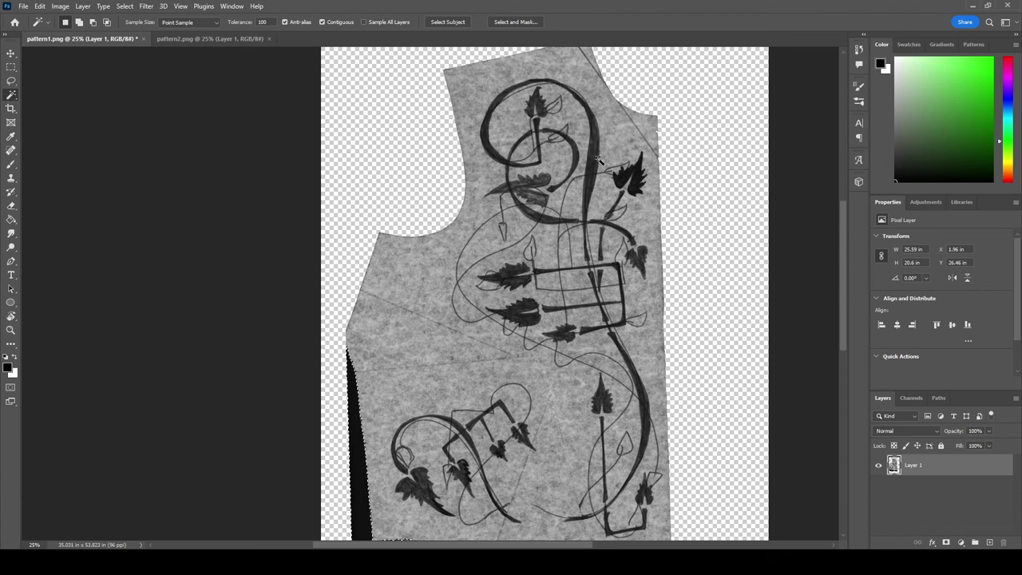
scroll(513, 397, "down", 1)
scroll(514, 396, "down", 2)
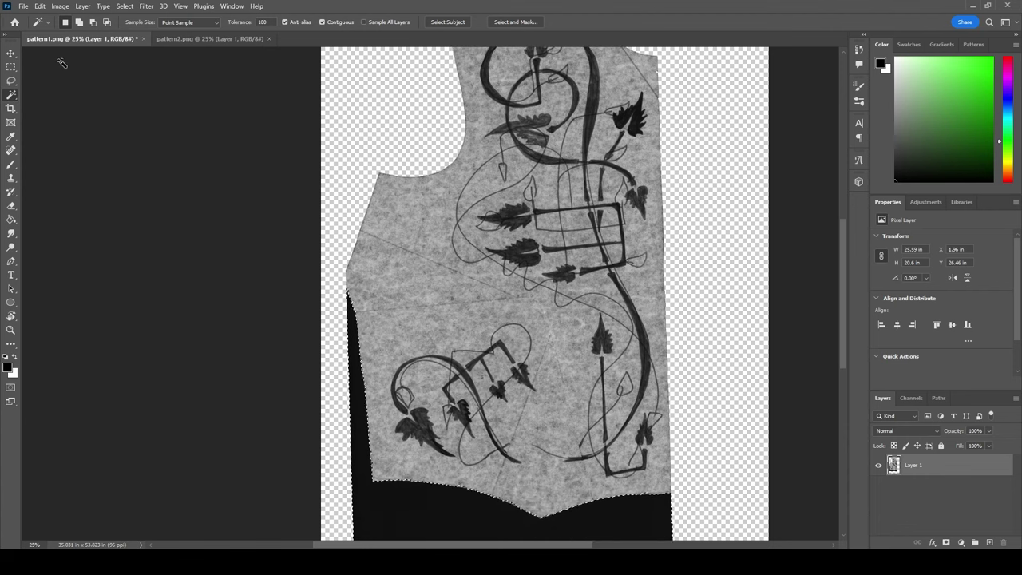
key("Delete")
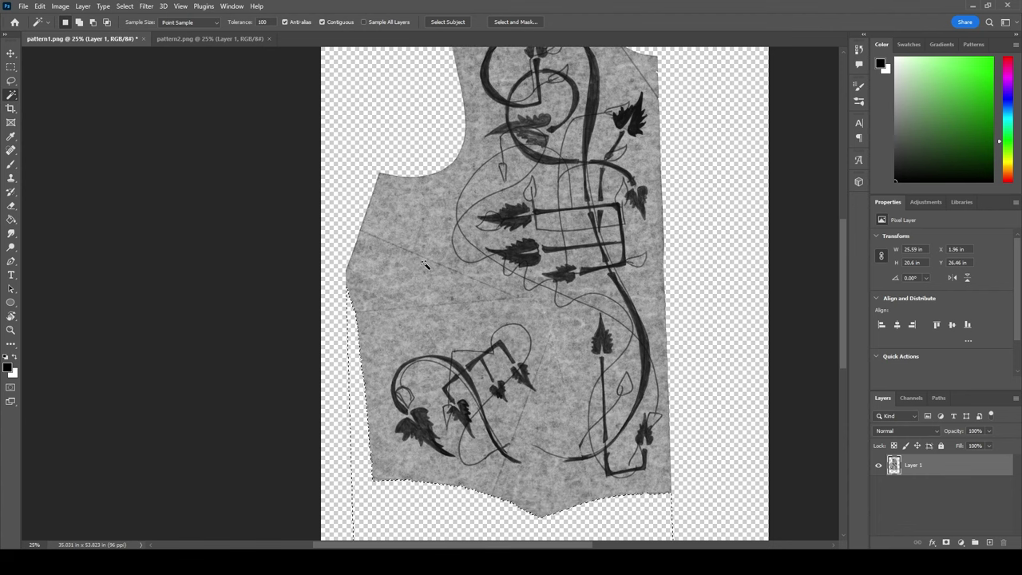
left_click(426, 272)
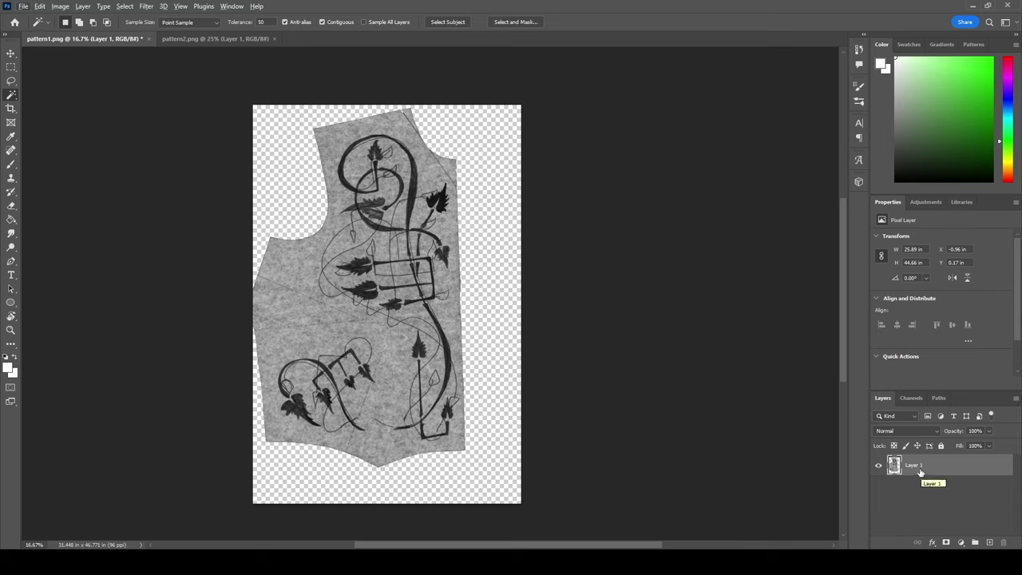
Duplicate Layer 1 below itself, hide the copy and make the original Layer 1 active
left_click_drag(919, 472, 974, 513, "alt")
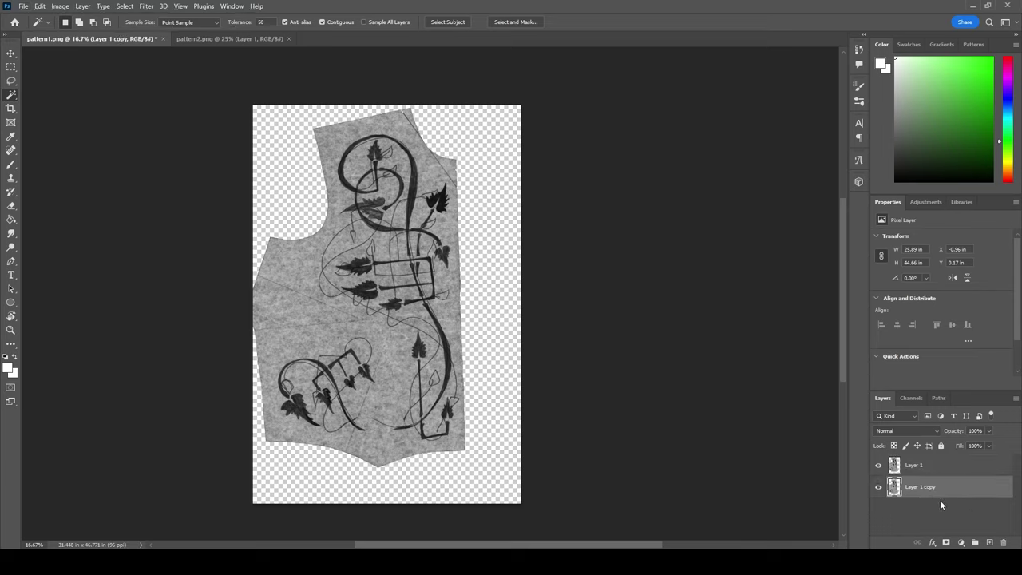
left_click(878, 487)
left_click(918, 465)
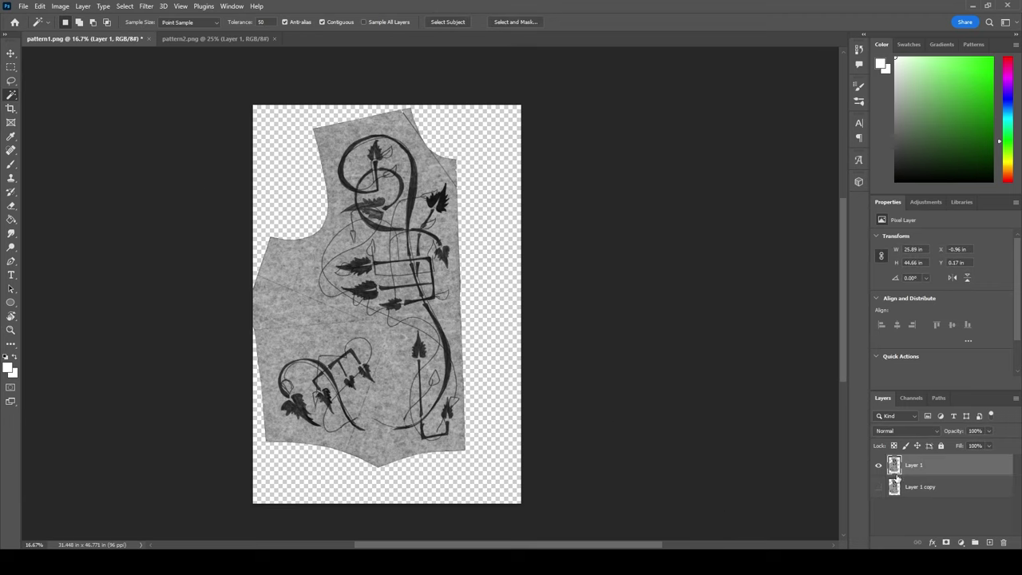
Brighten Layer 1 with a Curves adjustment, raising the RGB curve at input 47 to output 152
scroll(270, 410, "up", 1)
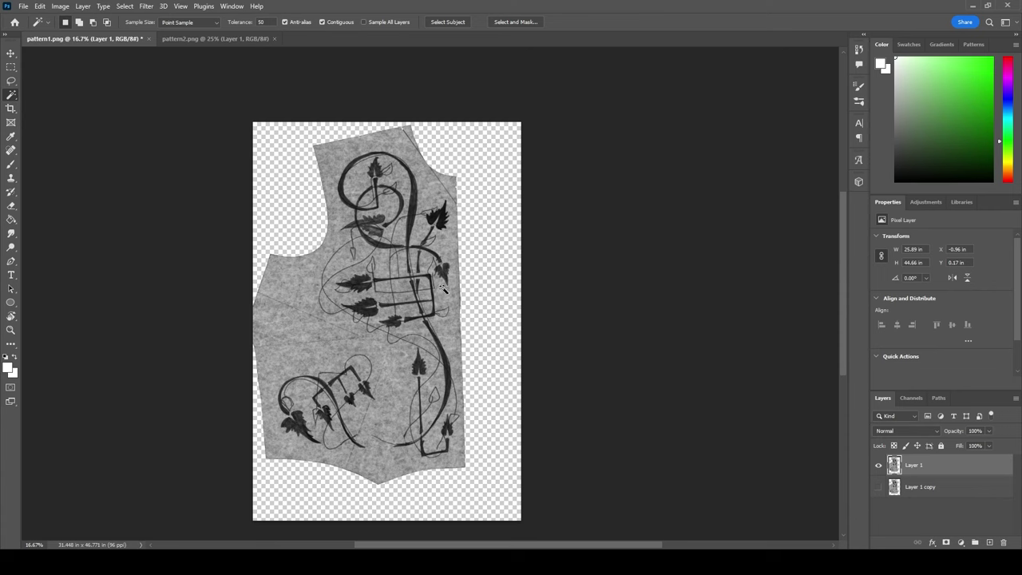
left_click(124, 6)
mouse_move(62, 8)
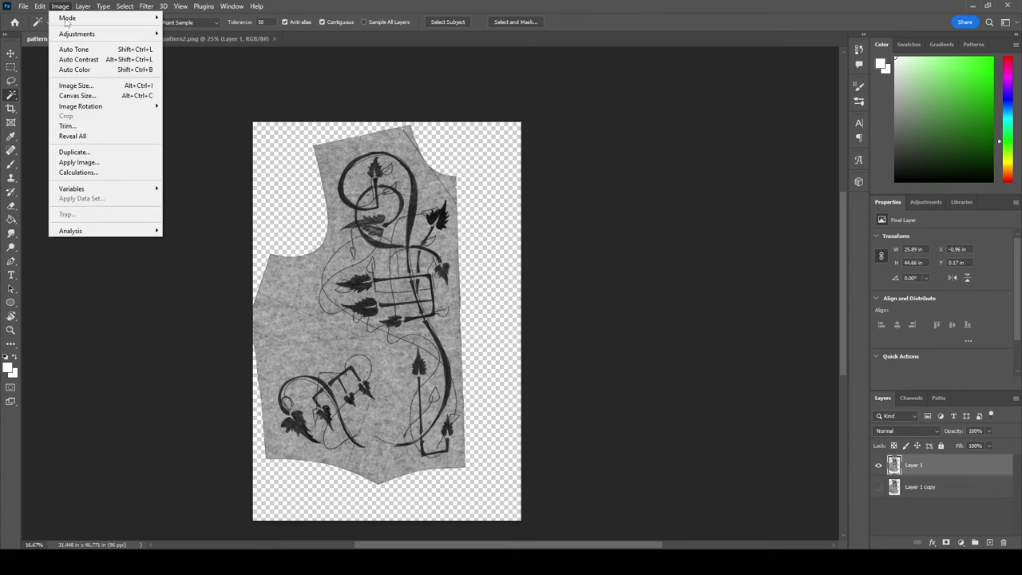
mouse_move(76, 34)
left_click(200, 50)
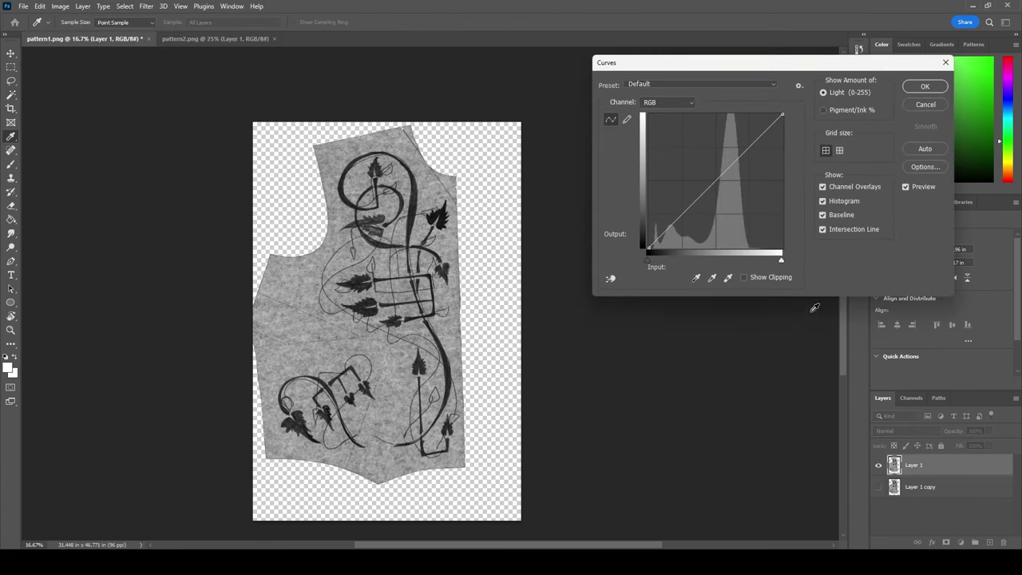
mouse_move(720, 174)
left_mouse_down()
mouse_move(723, 200)
mouse_move(779, 218)
mouse_move(685, 189)
mouse_move(651, 141)
mouse_move(689, 171)
mouse_move(673, 167)
left_mouse_up()
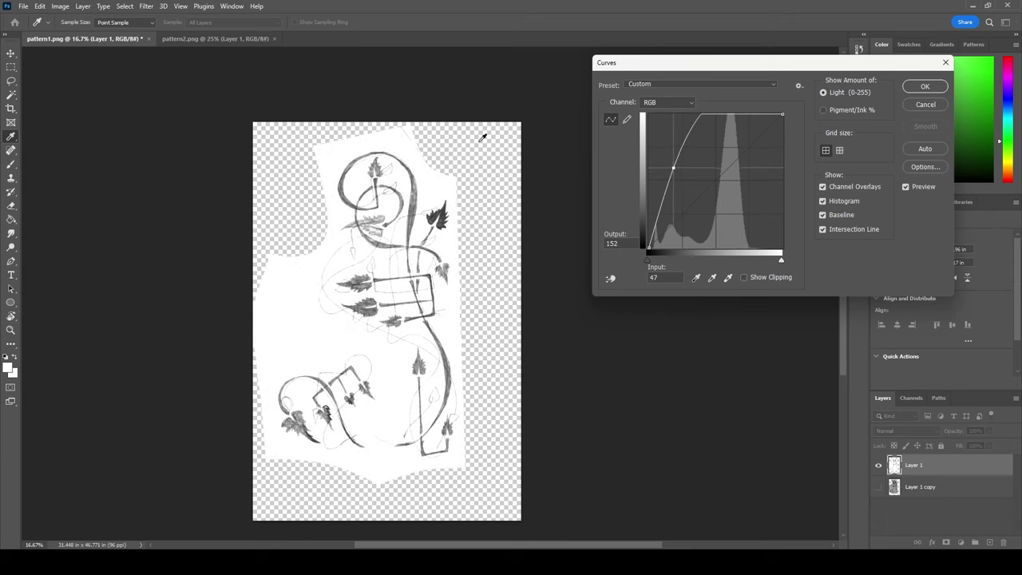
key("Return")
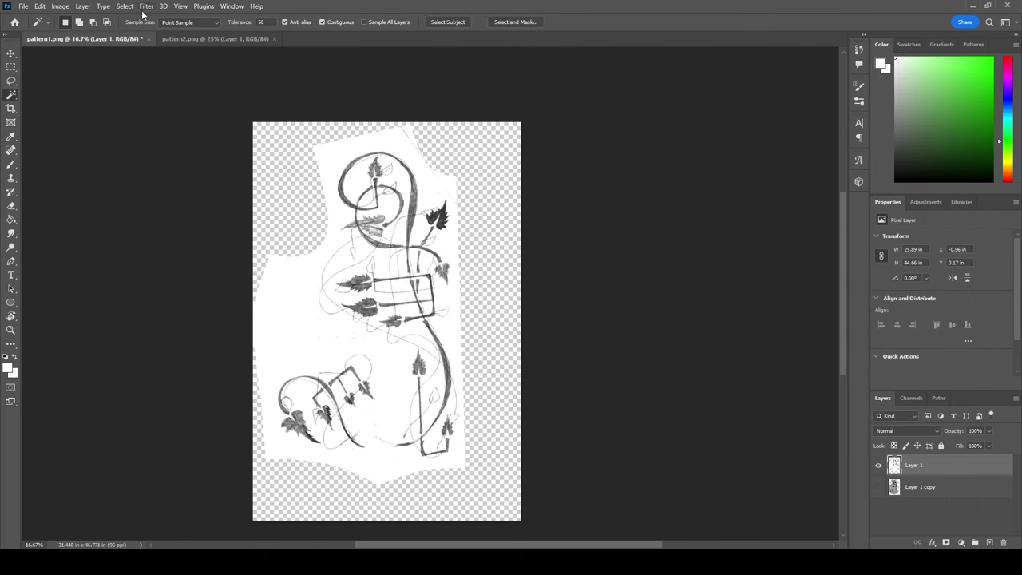
Apply a Levels adjustment to Layer 1 with the black input at 176 and the white input at 245
left_click(60, 5)
mouse_move(120, 33)
left_click(181, 44)
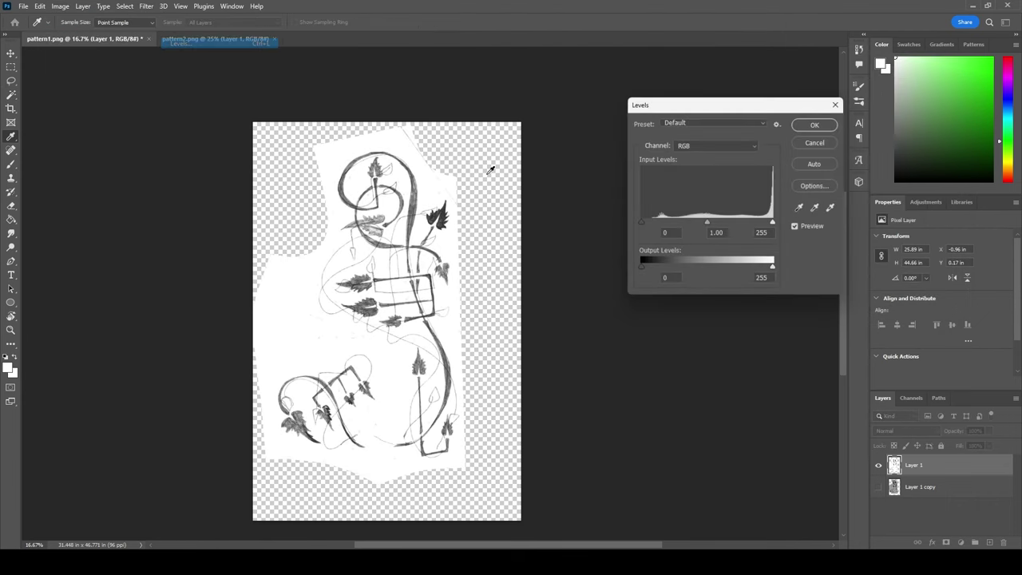
mouse_move(639, 222)
left_mouse_down()
mouse_move(772, 221)
mouse_move(698, 224)
left_mouse_up()
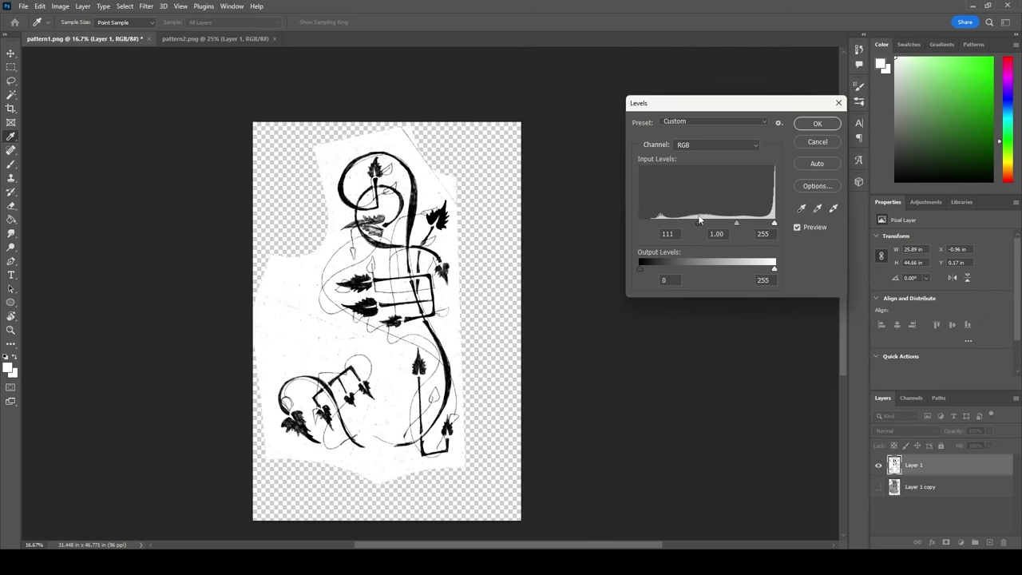
mouse_move(774, 222)
left_mouse_down()
mouse_move(747, 224)
mouse_move(775, 222)
mouse_move(765, 224)
left_mouse_up()
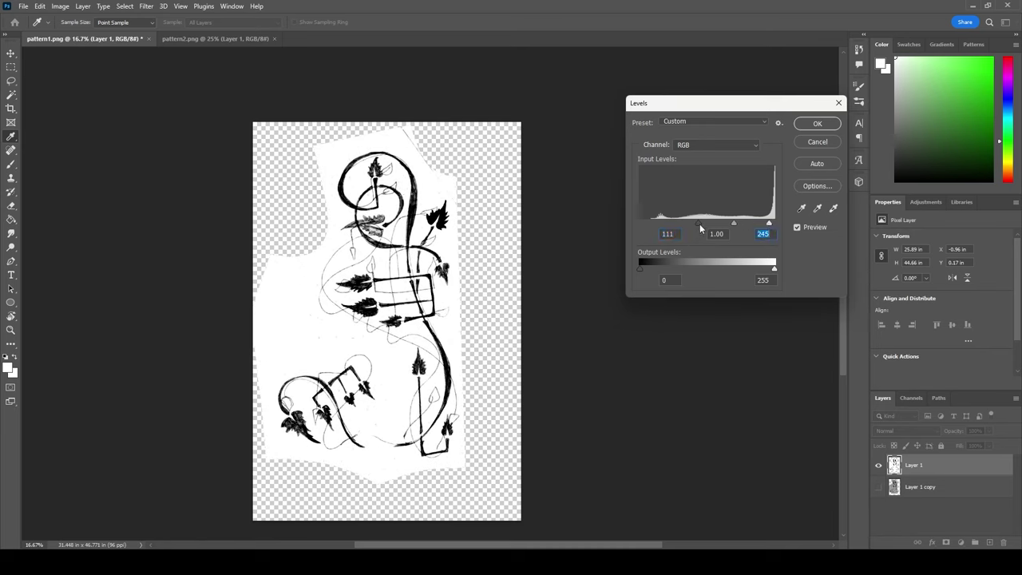
left_click_drag(699, 224, 733, 222)
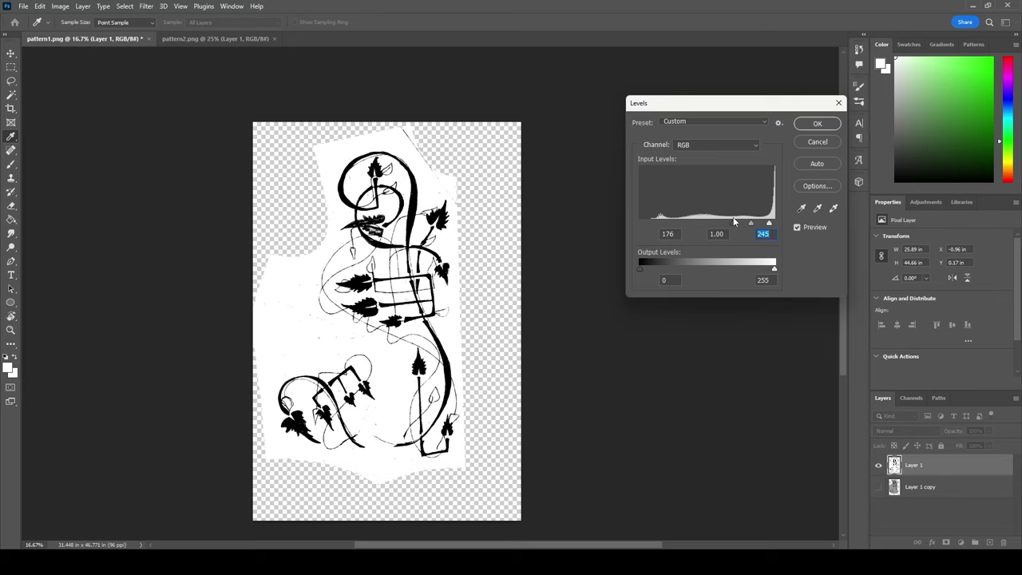
left_click(733, 221)
left_click(817, 123)
Try selecting the pattern's white background with the Magic Wand, and clear that selection
key("w")
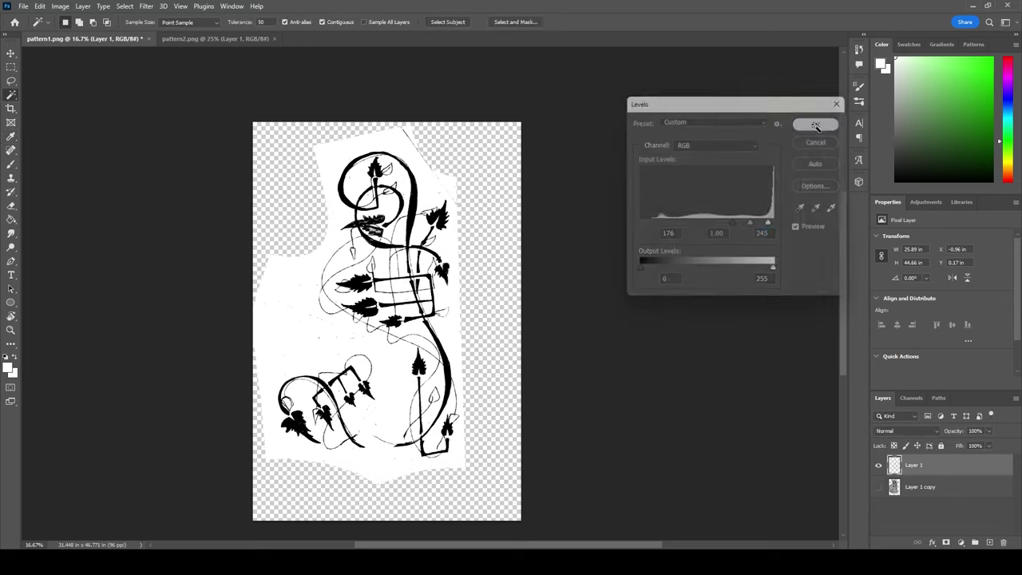
left_click(285, 323)
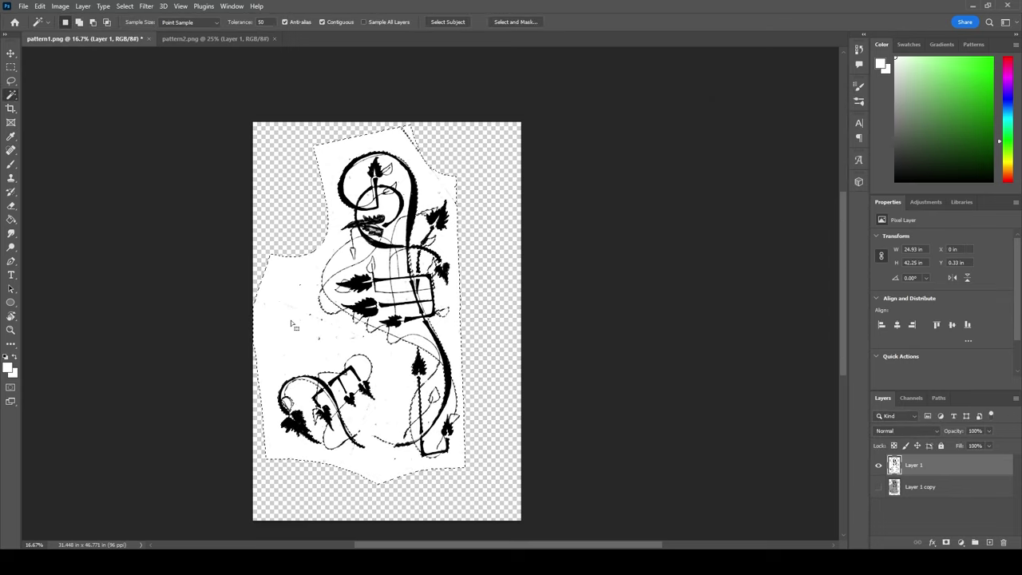
right_click(395, 125)
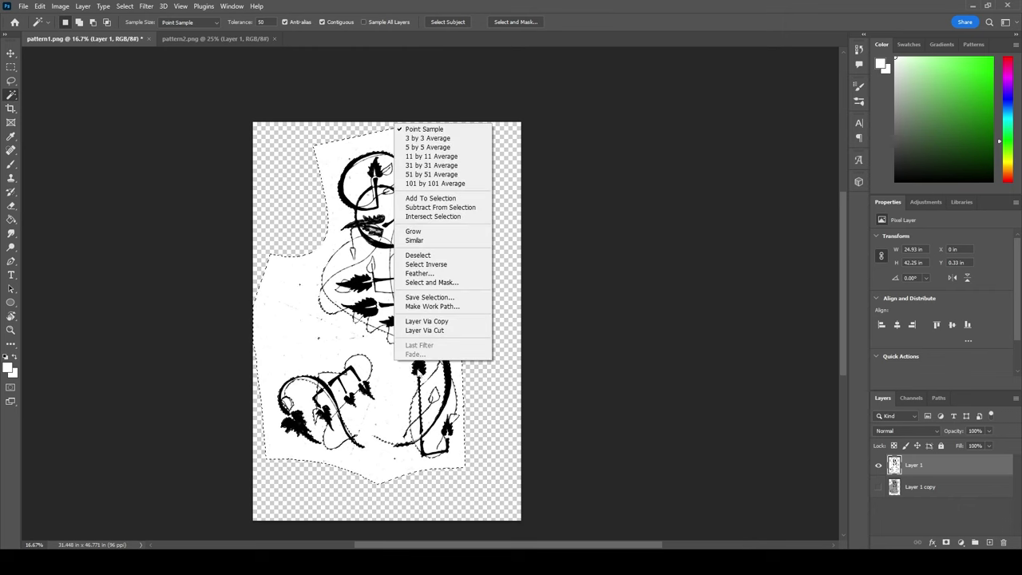
left_click(418, 254)
Select Layer 1's white areas with Color Range by sampling the white, delete them and deselect
left_click(129, 7)
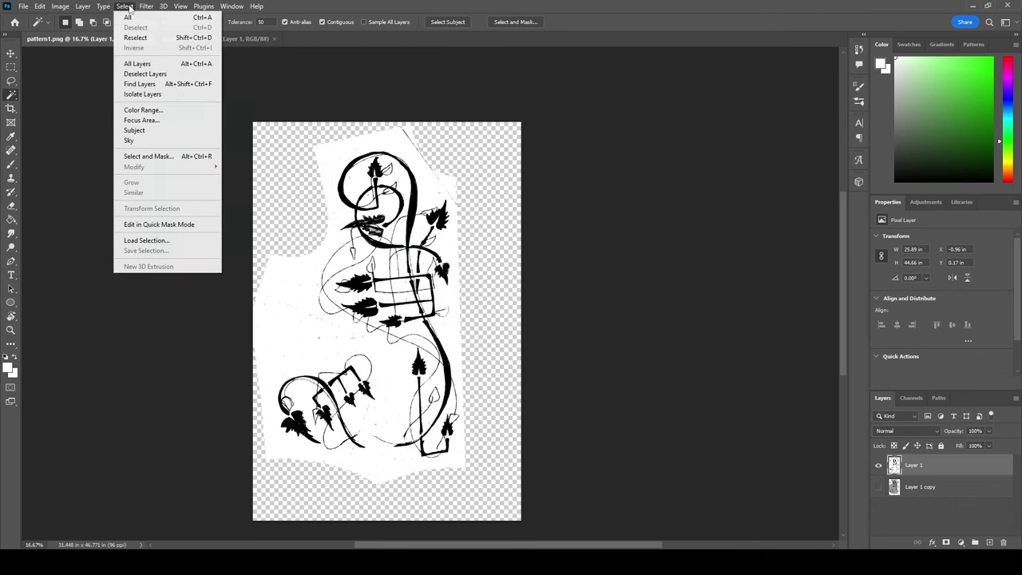
left_click(142, 109)
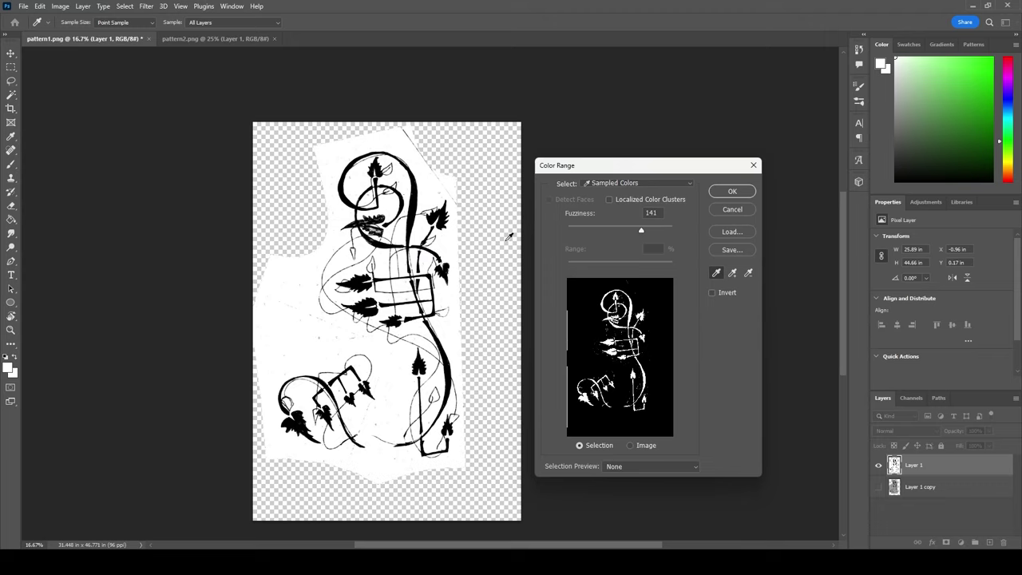
left_click(458, 274)
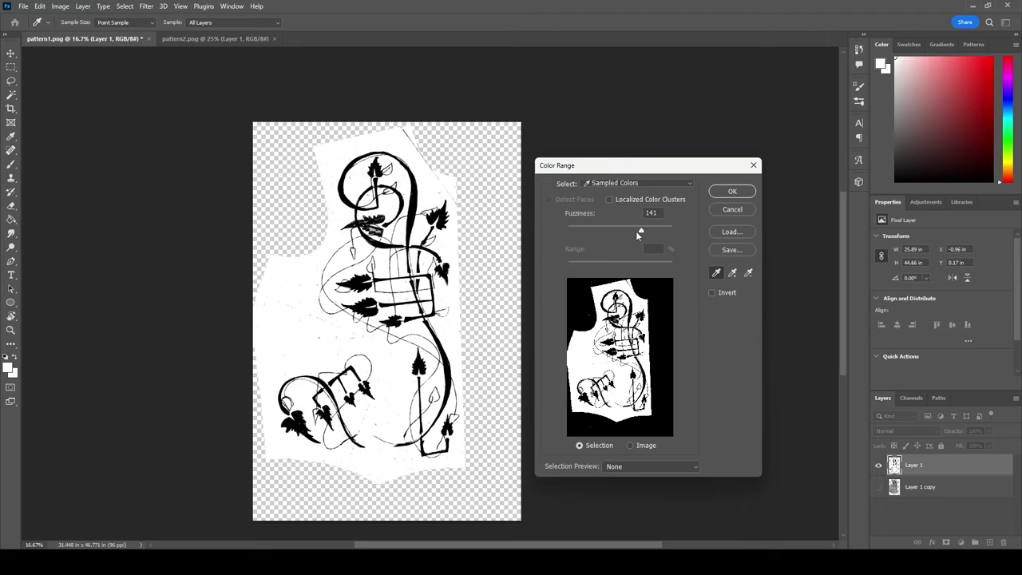
mouse_move(580, 233)
left_mouse_down()
mouse_move(639, 232)
mouse_move(569, 236)
mouse_move(591, 233)
left_mouse_up()
left_click_drag(673, 231, 621, 231)
left_click(733, 193)
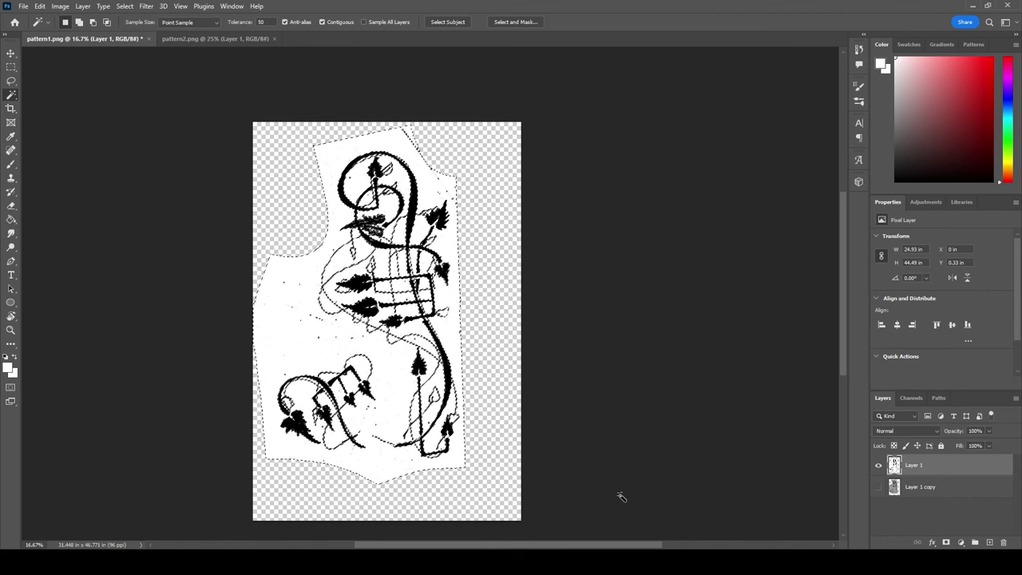
right_click(506, 142)
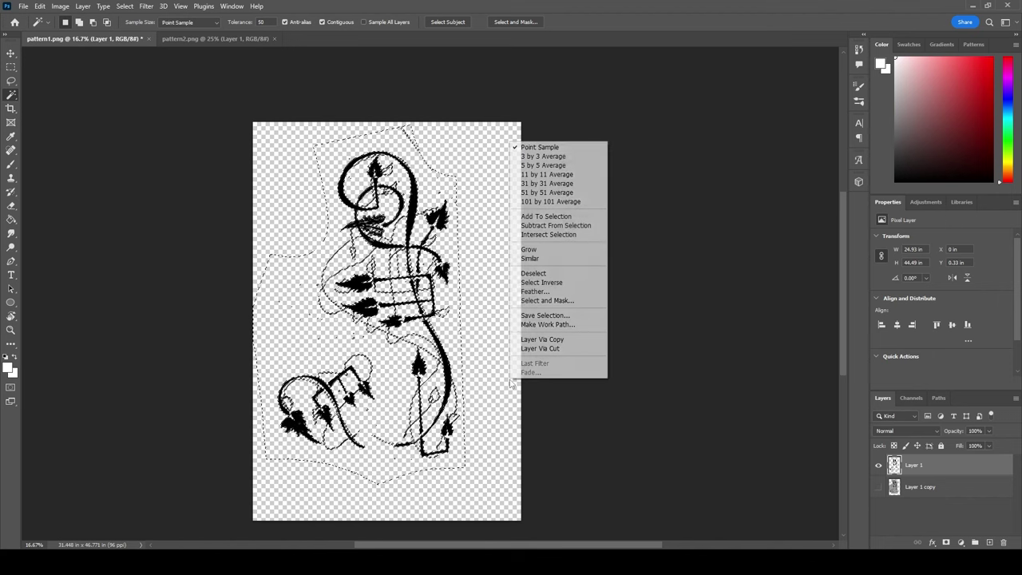
left_click(543, 273)
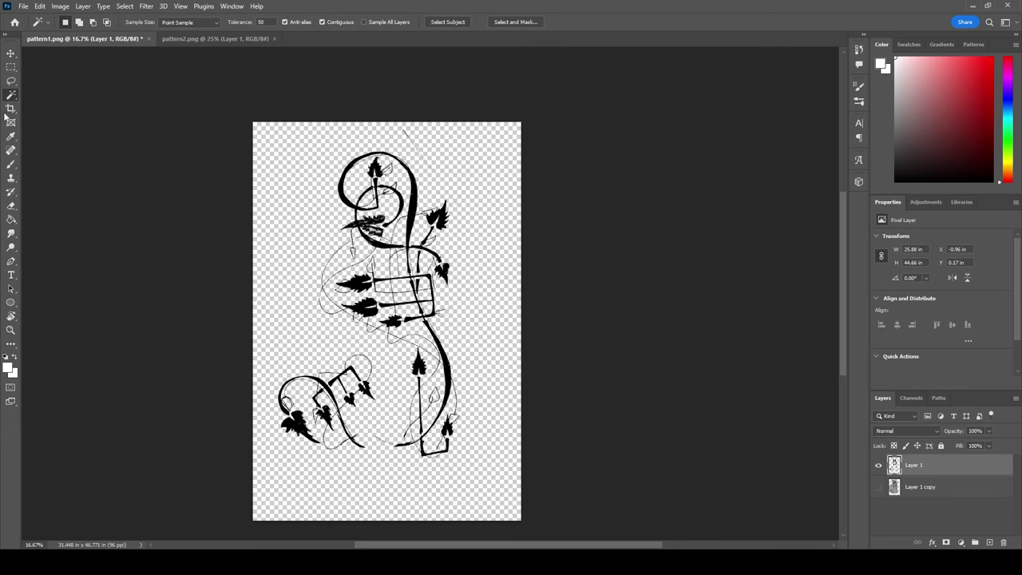
Add a new layer, fill it with white using the Paint Bucket and place it directly beneath Layer 1
left_click(83, 7)
left_click(209, 17)
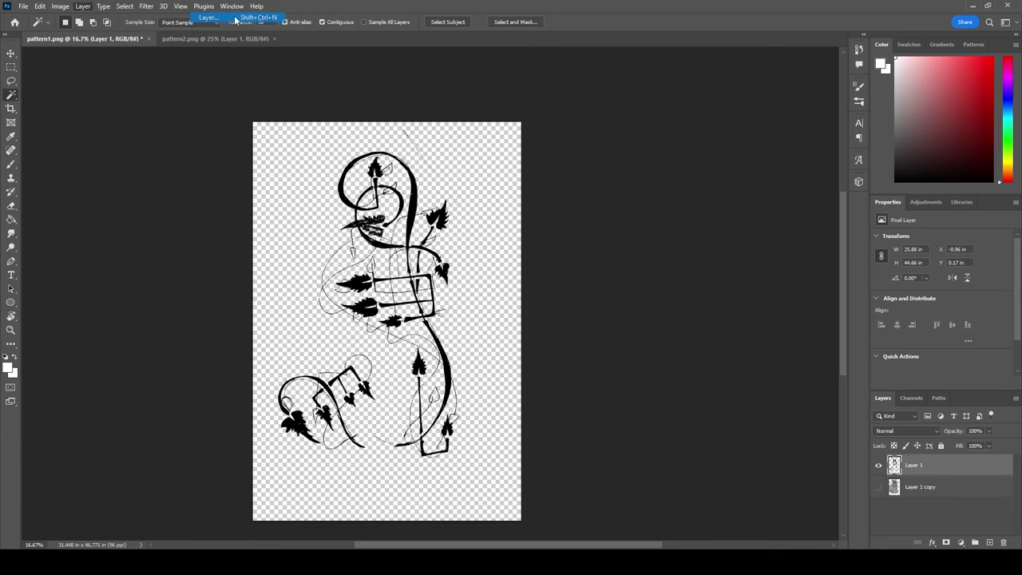
left_click(598, 161)
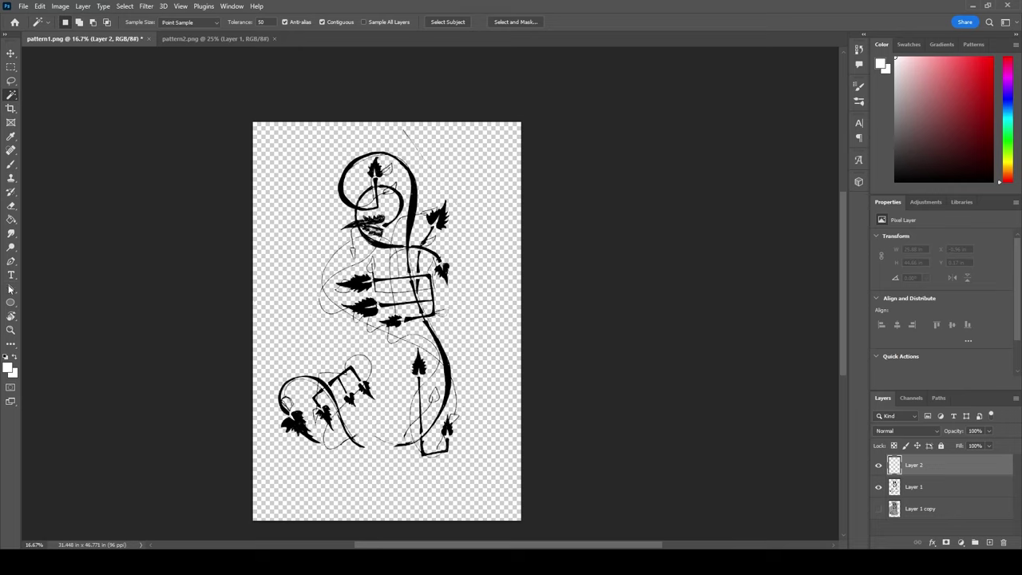
left_click(11, 219)
left_click(516, 290)
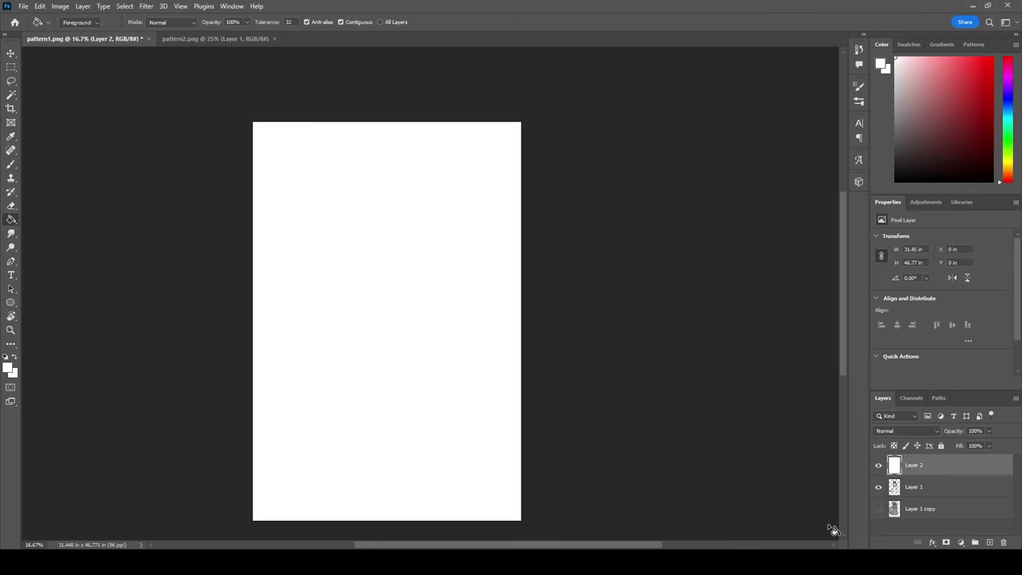
left_click_drag(904, 470, 910, 495)
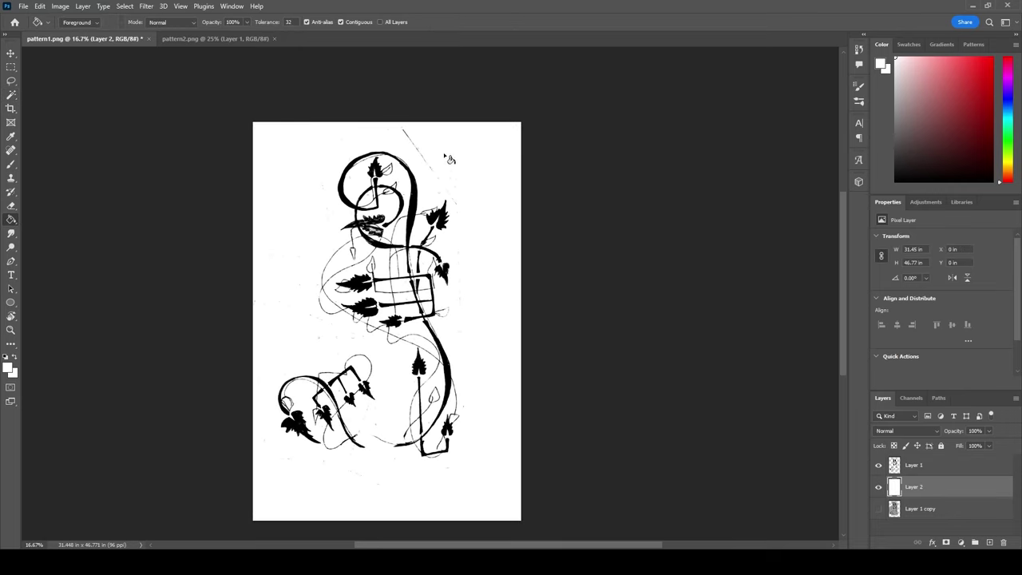
Set up the Eraser with a 102 px Hard Round brush at 100% hardness
left_click(11, 206)
left_click(69, 22)
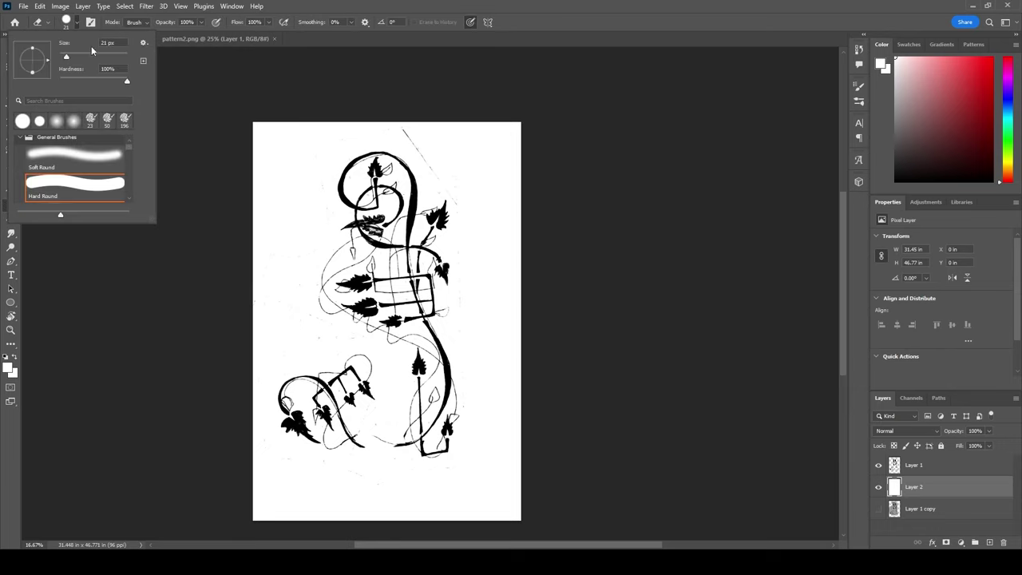
left_click(60, 308)
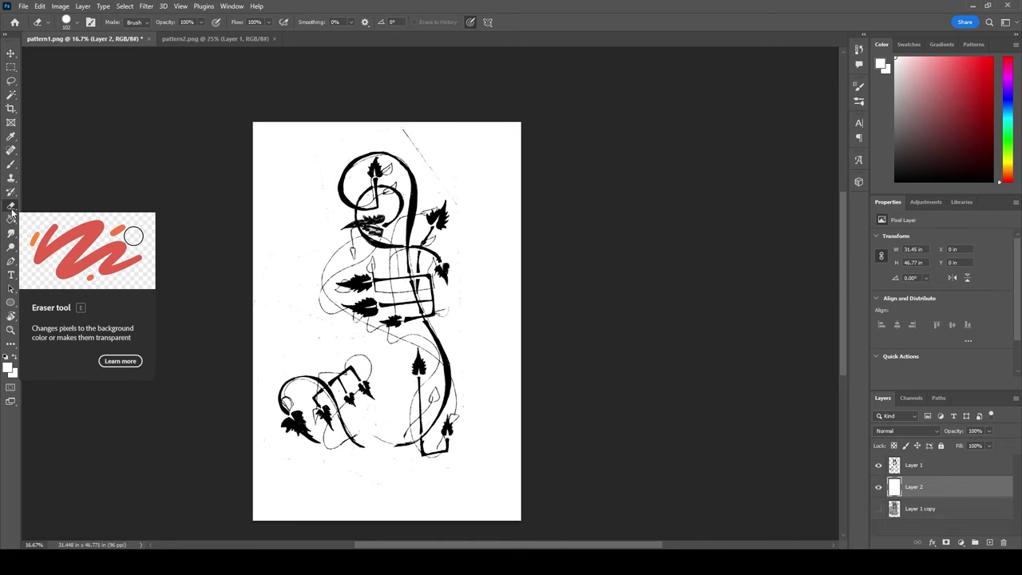
left_click(77, 23)
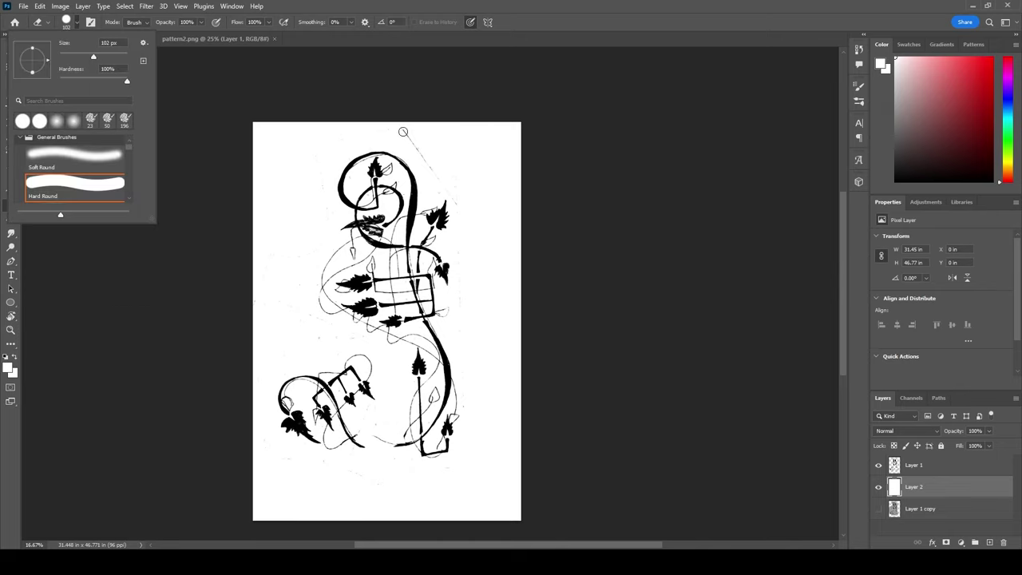
mouse_move(403, 130)
left_mouse_down()
mouse_move(372, 125)
mouse_move(384, 129)
left_mouse_up()
left_click(39, 6)
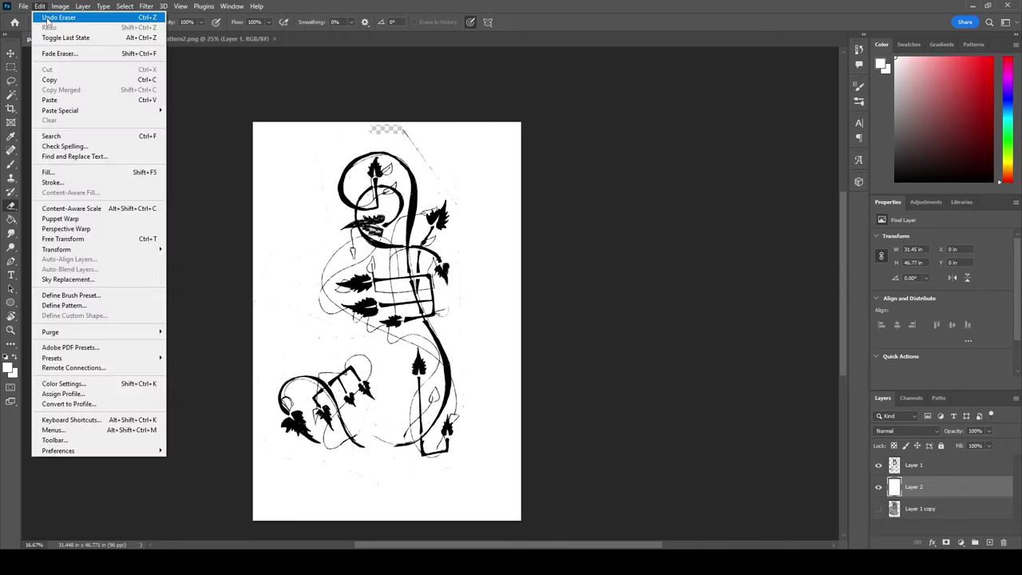
left_click(56, 17)
On Layer 1, erase the stray diagonal line near the top edge and the thin sketch lines and leaf outlines around the upper curl
left_click(903, 467)
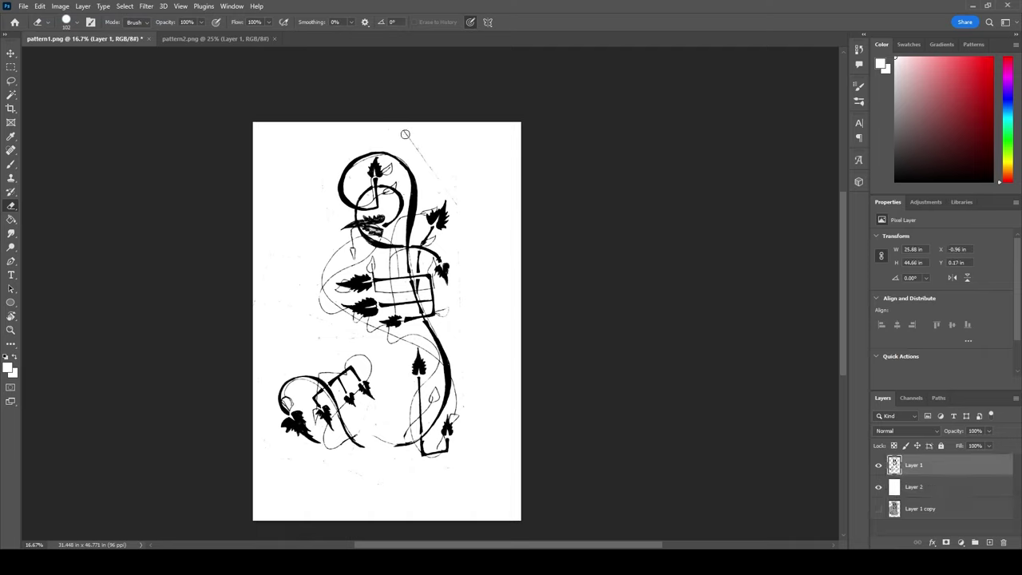
left_click_drag(405, 134, 444, 190)
key("ctrl+plus")
key("ctrl+plus")
key("ctrl+plus")
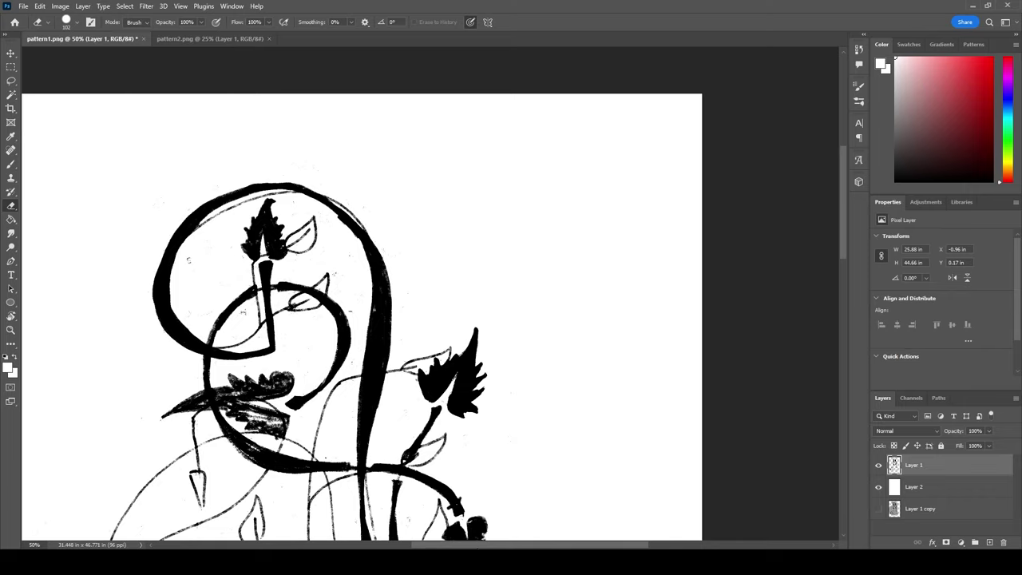
scroll(425, 333, "left", 5)
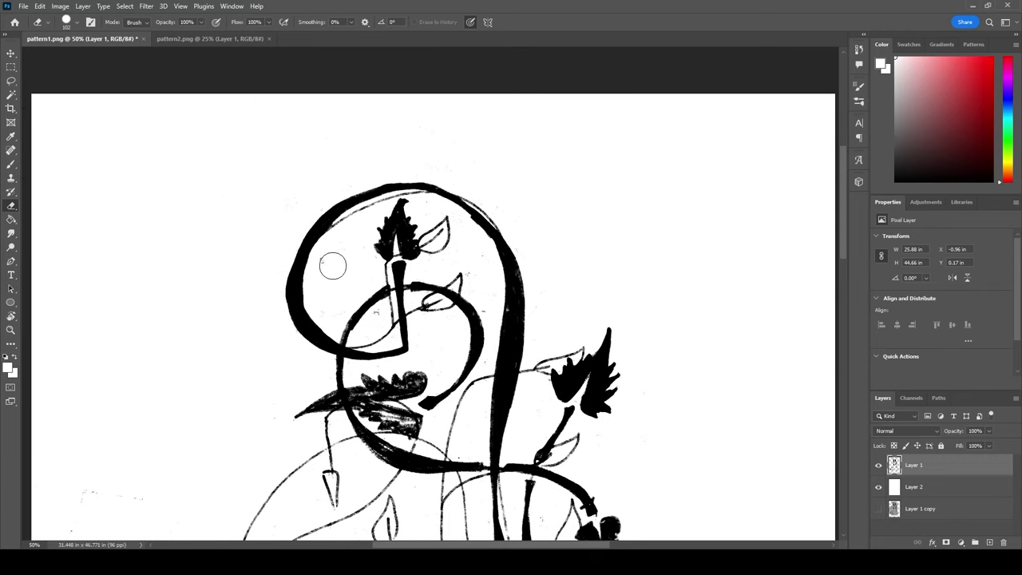
mouse_move(332, 266)
left_mouse_down()
mouse_move(342, 229)
mouse_move(326, 242)
mouse_move(342, 224)
mouse_move(365, 261)
left_mouse_up()
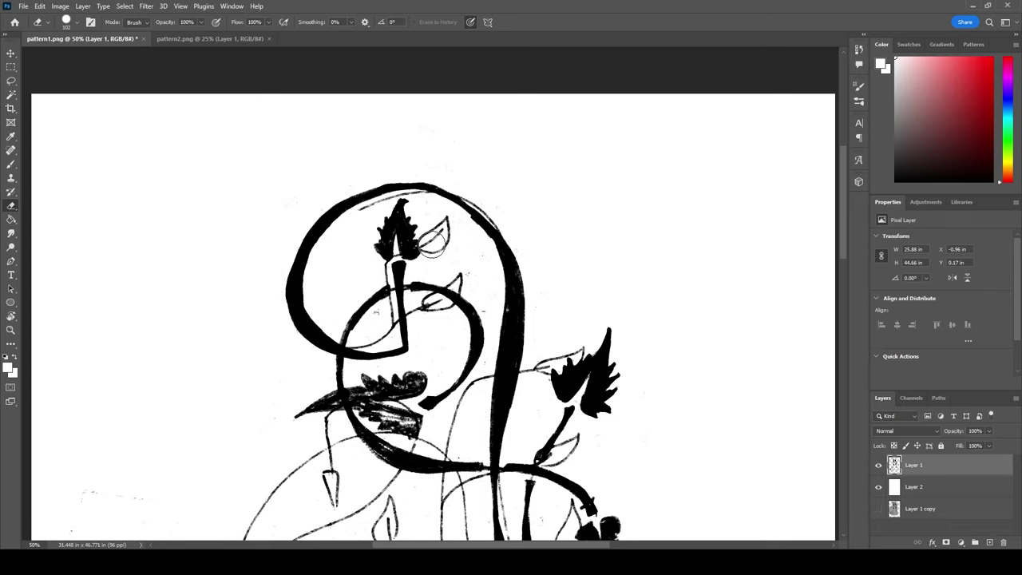
mouse_move(432, 243)
left_mouse_down()
mouse_move(440, 221)
mouse_move(447, 242)
mouse_move(433, 252)
mouse_move(423, 229)
mouse_move(434, 228)
mouse_move(468, 283)
mouse_move(454, 276)
mouse_move(486, 299)
mouse_move(465, 256)
mouse_move(418, 204)
mouse_move(363, 216)
mouse_move(348, 381)
mouse_move(370, 322)
mouse_move(384, 324)
mouse_move(368, 336)
mouse_move(434, 296)
mouse_move(538, 372)
mouse_move(575, 343)
left_mouse_up()
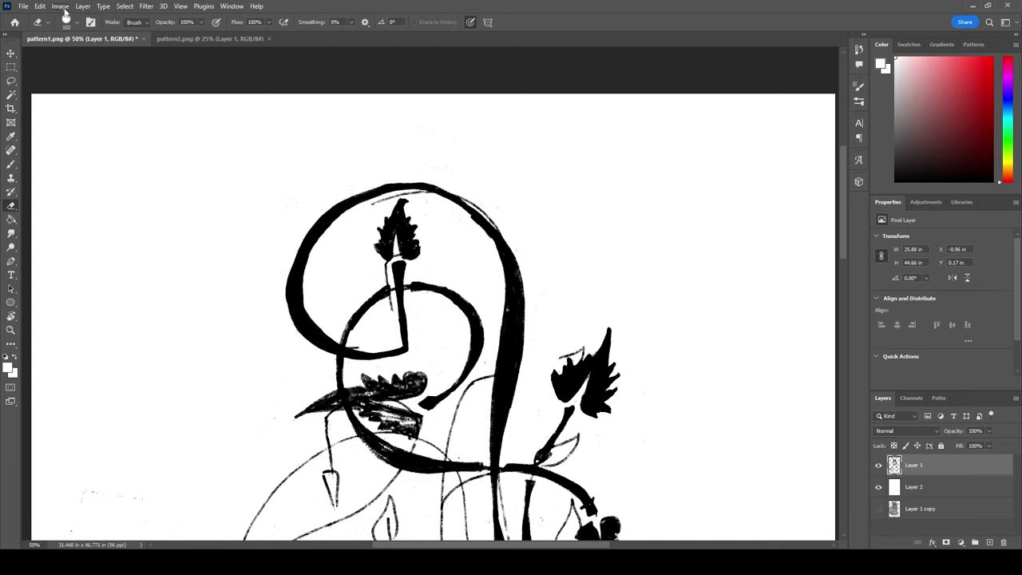
Reduce the Eraser to 37 px and erase the thin lines beside the upper right leaf and around the stem inside the curl
left_click(66, 19)
type("37")
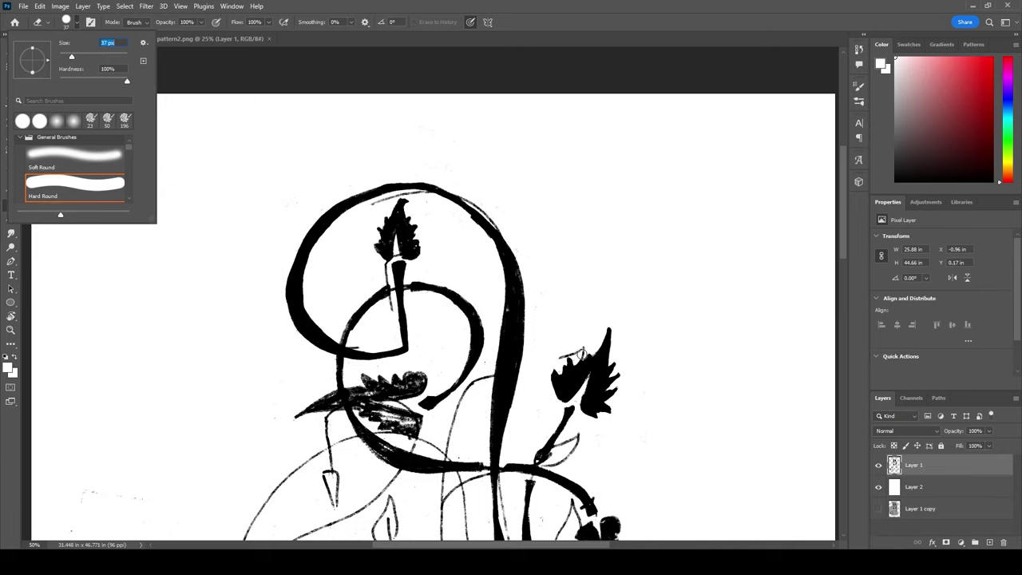
key("Return")
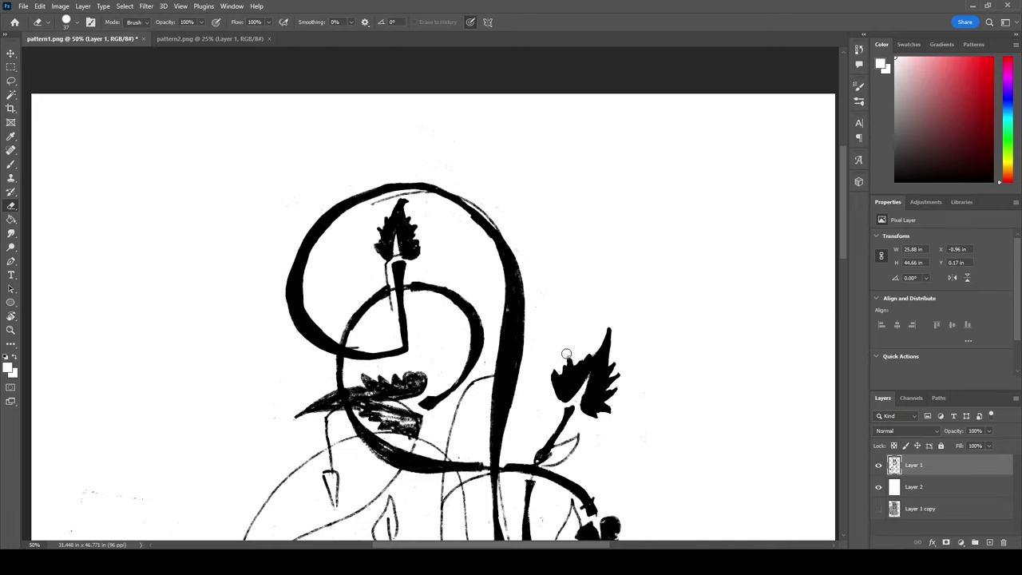
mouse_move(566, 354)
left_mouse_down()
mouse_move(499, 361)
mouse_move(446, 431)
mouse_move(451, 456)
mouse_move(439, 457)
mouse_move(457, 455)
mouse_move(445, 455)
mouse_move(487, 376)
left_mouse_up()
left_click(39, 6)
left_click(48, 18)
left_click_drag(389, 298, 384, 268)
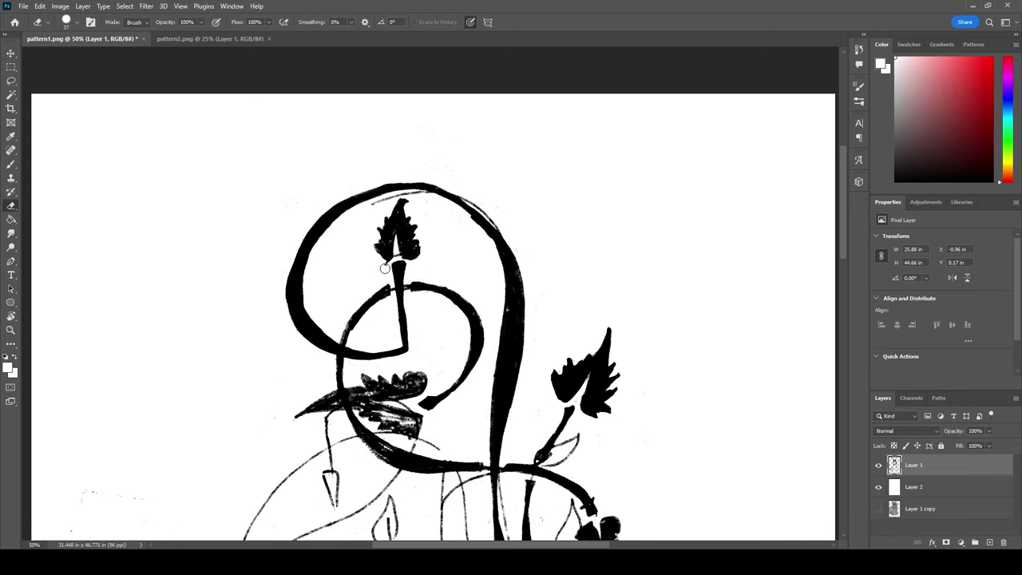
left_click_drag(403, 203, 377, 206)
Reduce the Eraser to 18 px and clean the leftover thin lines along the top of the curl and at the stem crossing
left_click(76, 22)
key("bracketleft")
key("bracketleft")
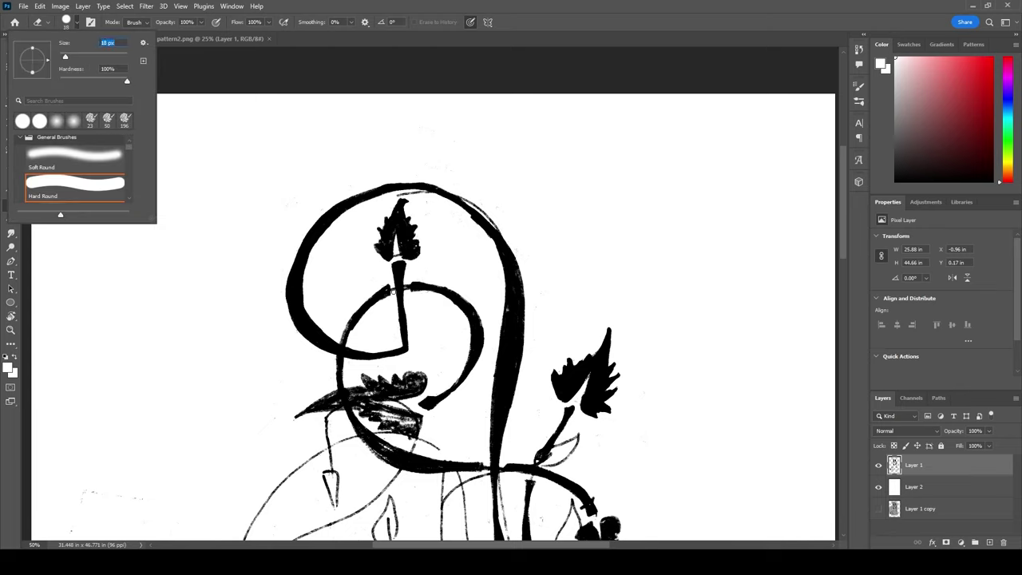
key("Return")
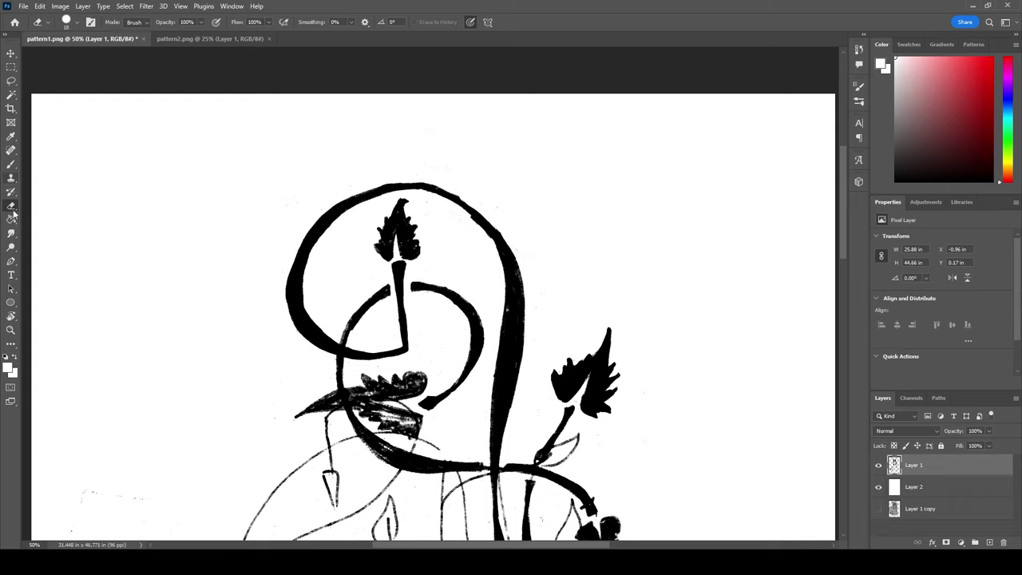
Set the Brush to 44 px with black as the foreground color and try touching up the upper curl's thick line
left_click(11, 164)
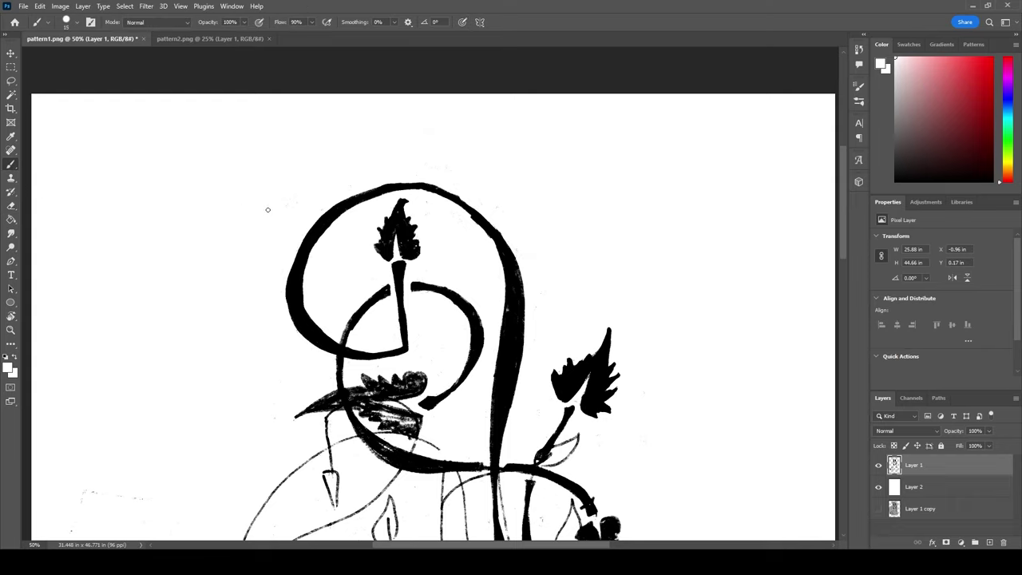
left_click(73, 25)
left_click_drag(72, 57, 78, 57)
key("Return")
key("x")
left_click(35, 5)
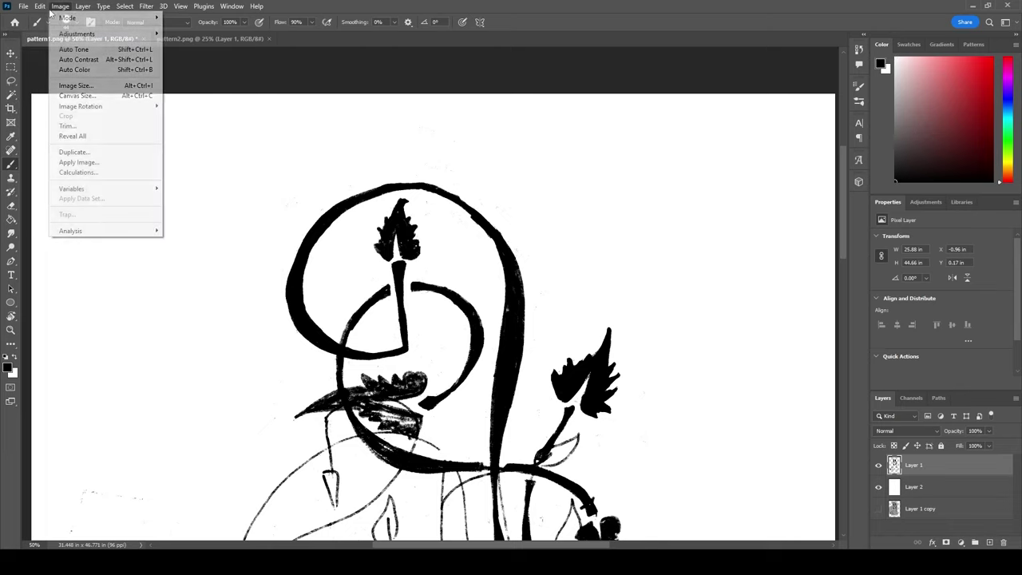
key("Escape")
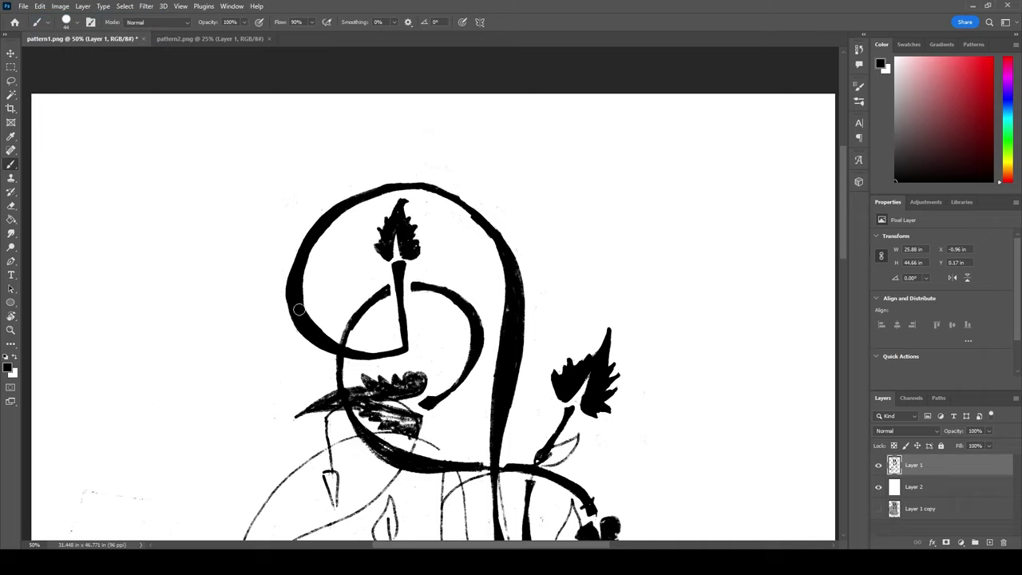
left_click(36, 5)
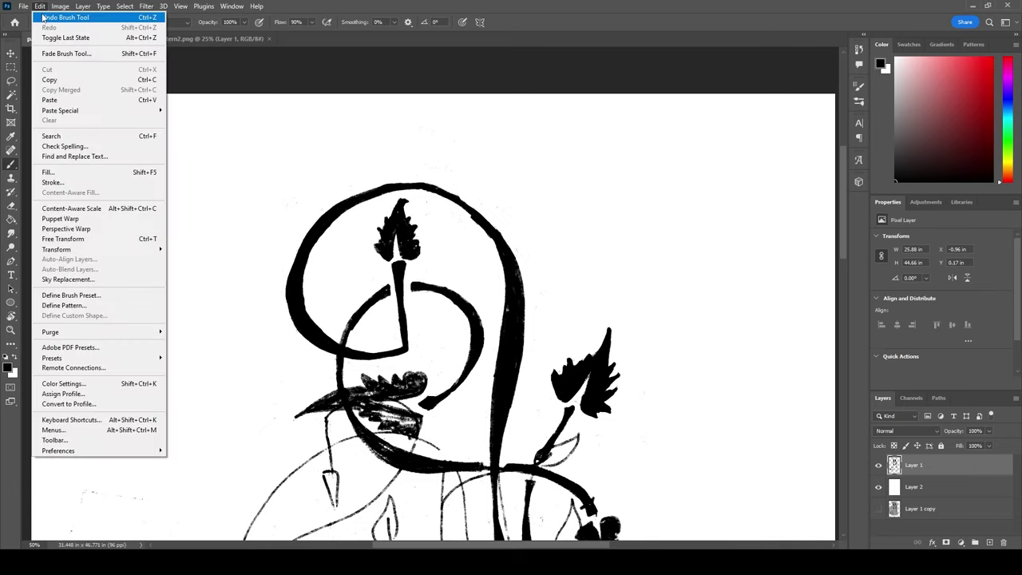
key("Escape")
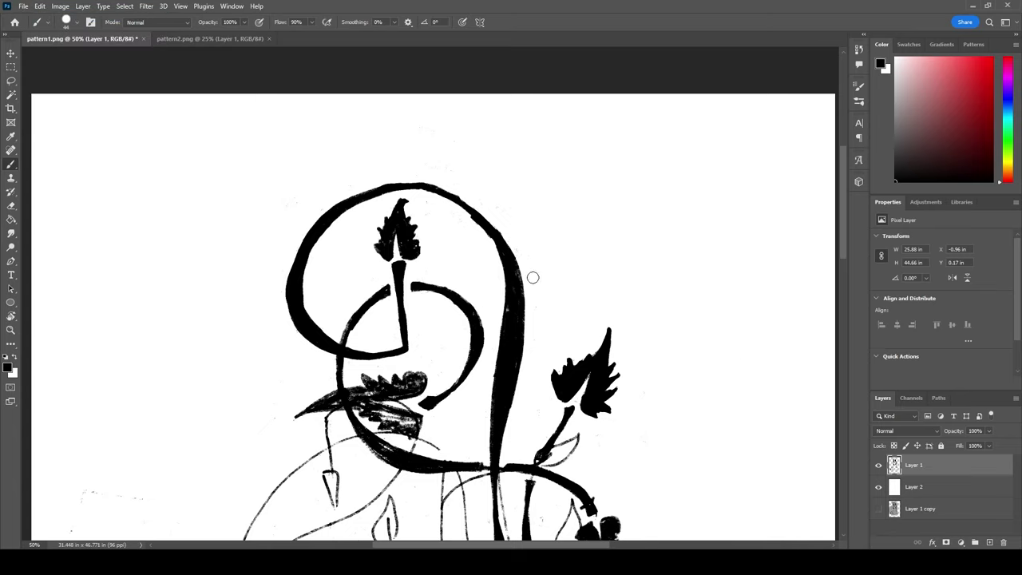
With the 18 px Eraser, remove the thin leaf outline beside the upper right stem and the thin line below the shaded leaf
left_click(10, 205)
scroll(302, 389, "down", 3)
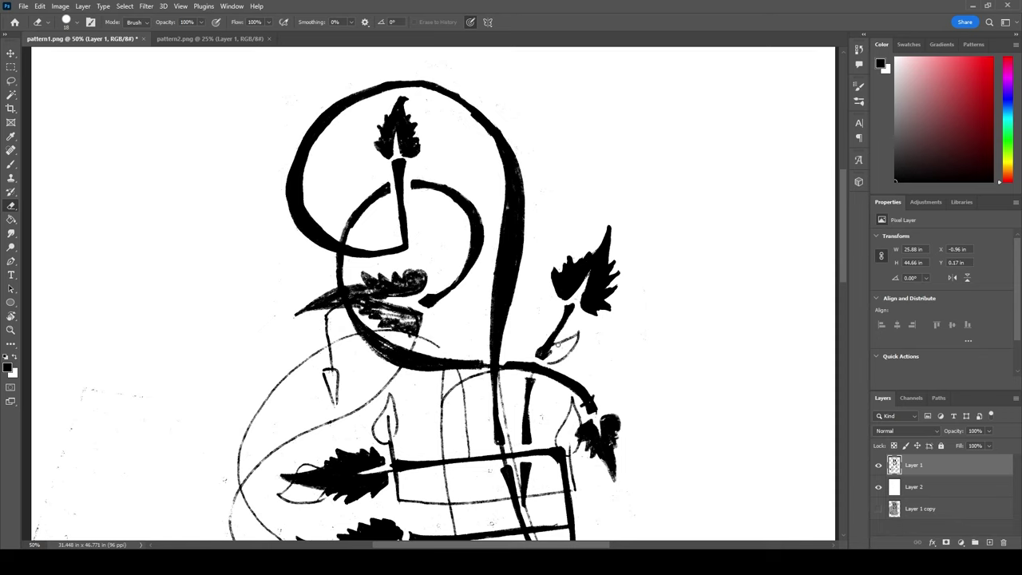
scroll(328, 289, "down", 2)
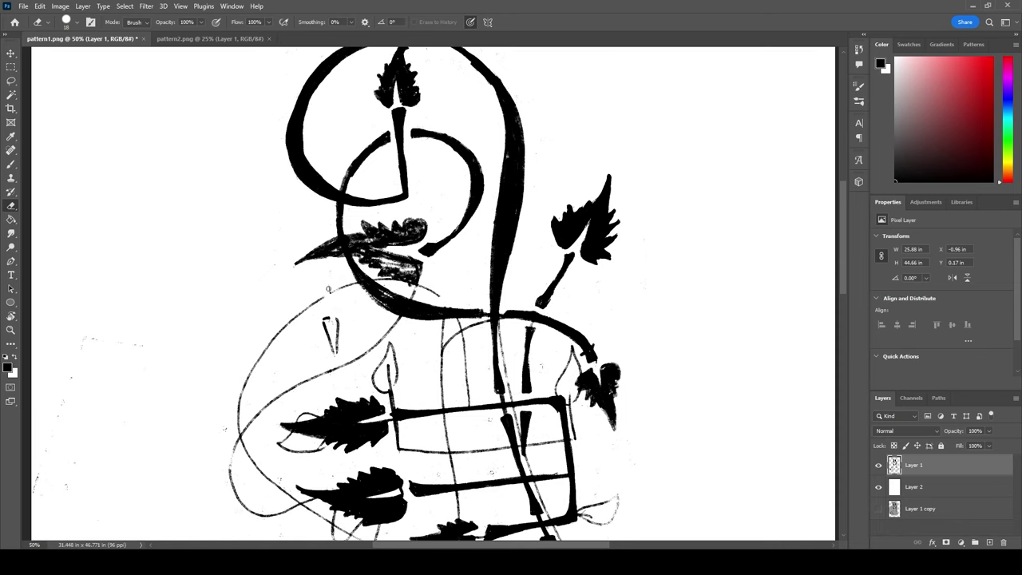
Enlarge the Eraser to 64 px and erase the thin looping lines and leaf outlines around the middle leaves and rectangular stems
left_click(67, 22)
left_click_drag(32, 40, 80, 40)
mouse_move(264, 319)
left_mouse_down()
mouse_move(335, 303)
mouse_move(399, 344)
mouse_move(314, 440)
mouse_move(221, 413)
mouse_move(317, 432)
mouse_move(463, 330)
mouse_move(404, 435)
mouse_move(455, 459)
left_mouse_up()
scroll(399, 458, "down", 5)
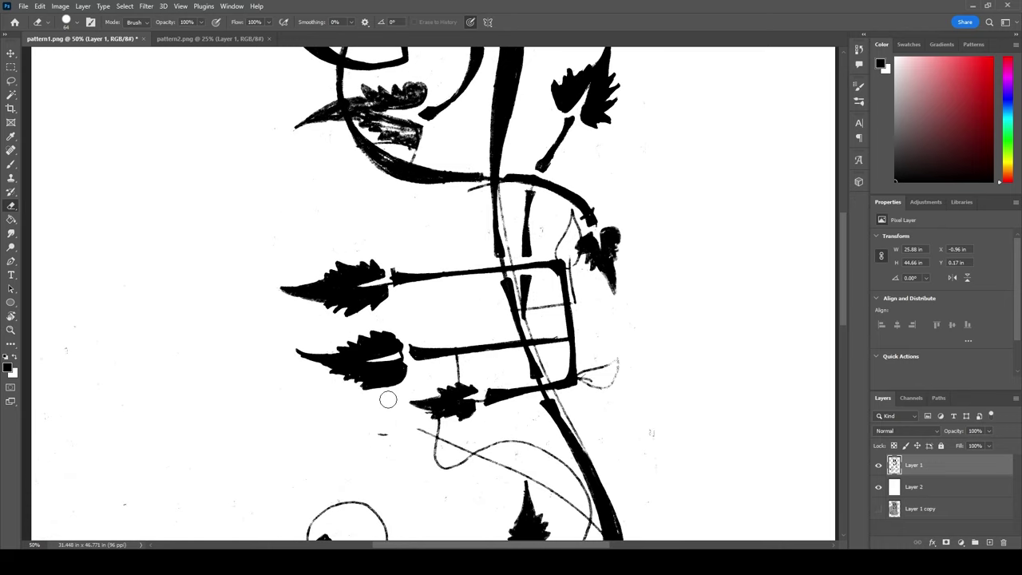
left_click_drag(583, 375, 615, 371)
left_click_drag(443, 459, 425, 435)
Erase the thin sketch lines and leaf outlines around both lower motifs, reducing the Eraser to 12 px for the stem crossing
scroll(532, 330, "down", 5)
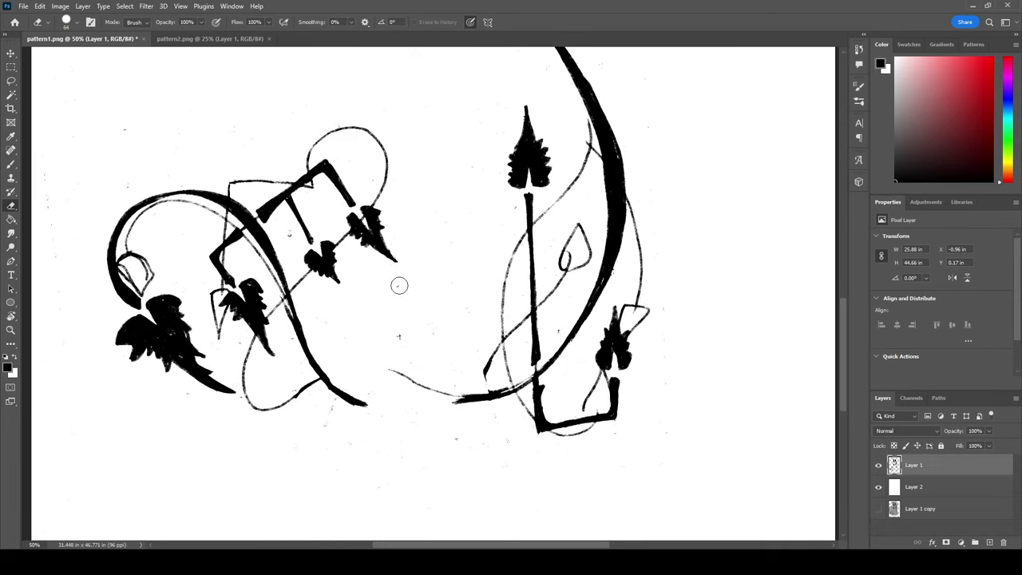
mouse_move(375, 139)
left_mouse_down()
mouse_move(239, 186)
mouse_move(269, 176)
left_mouse_up()
mouse_move(163, 271)
left_mouse_down()
mouse_move(149, 169)
mouse_move(188, 202)
mouse_move(311, 216)
left_mouse_up()
left_click(72, 21)
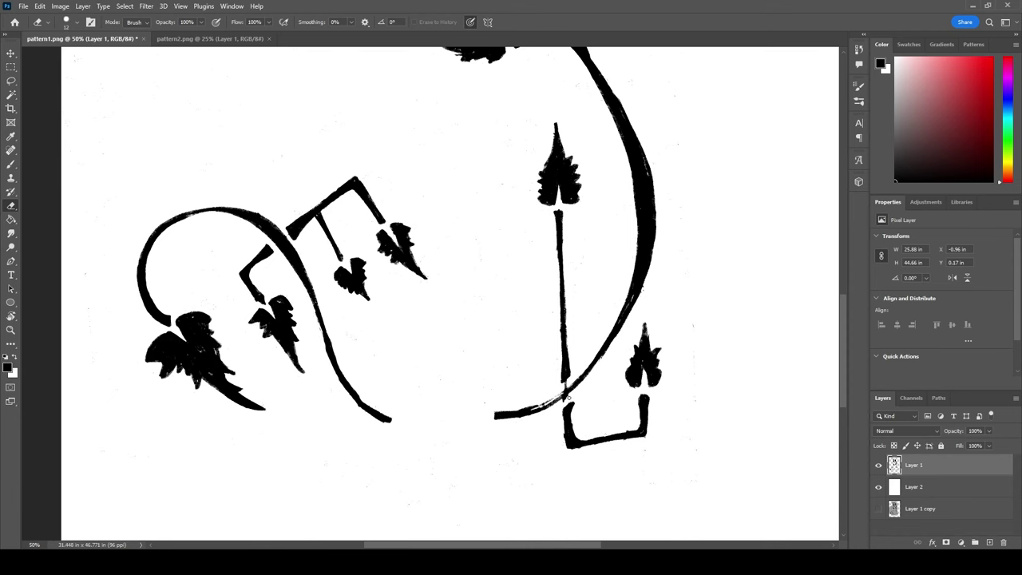
Erase the thin lines beside the central stems and small right leaf, and cut clean gaps where the central stems cross
scroll(569, 397, "up", 3)
scroll(558, 294, "up", 2)
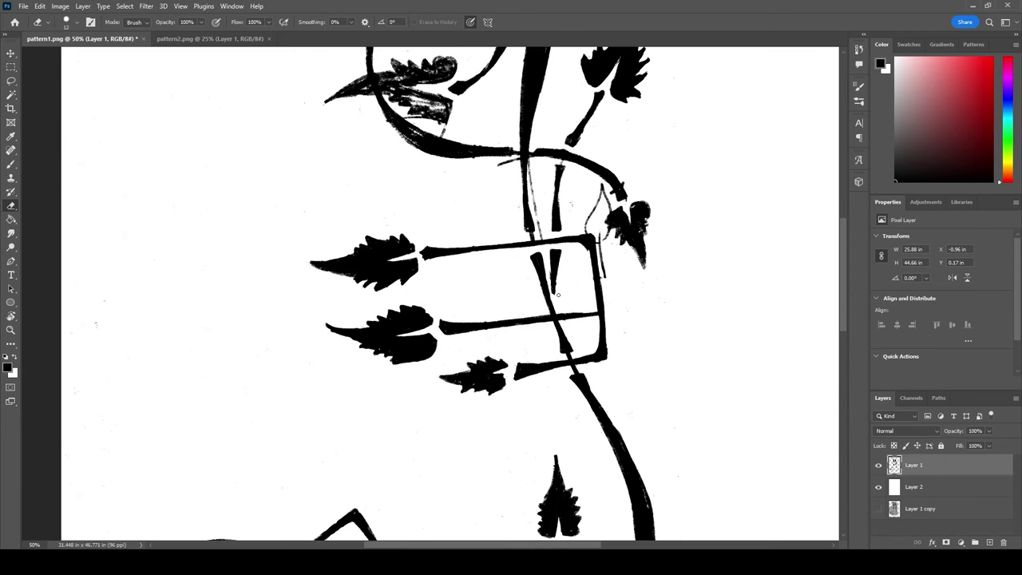
mouse_move(604, 279)
left_mouse_down()
mouse_move(588, 211)
mouse_move(603, 188)
left_mouse_up()
scroll(559, 240, "up", 2)
left_click_drag(499, 239, 535, 224)
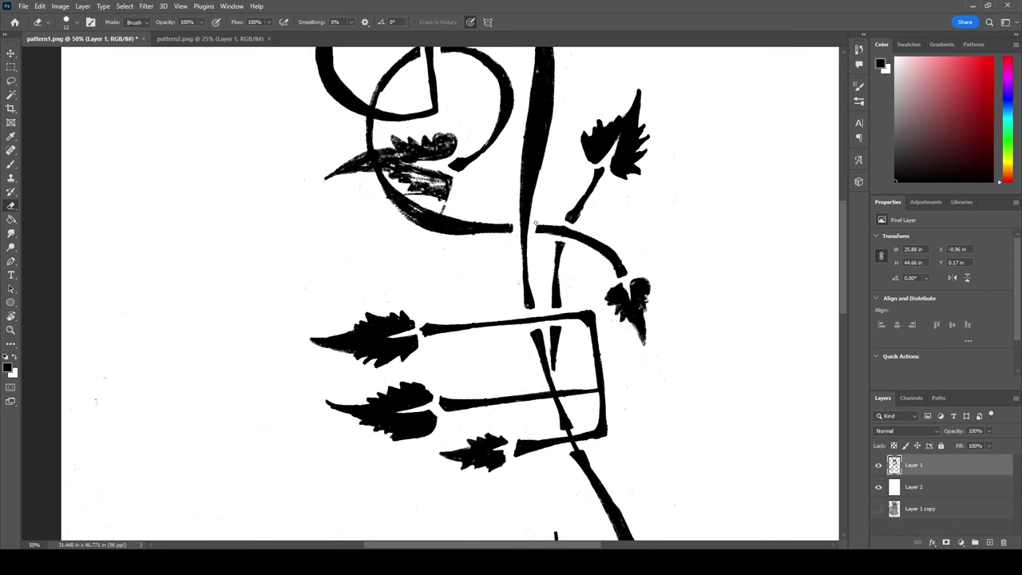
Paint over the patchy areas of the lower, middle and upper shaded leaves in solid black with the 44 px Brush
scroll(364, 417, "down", 10)
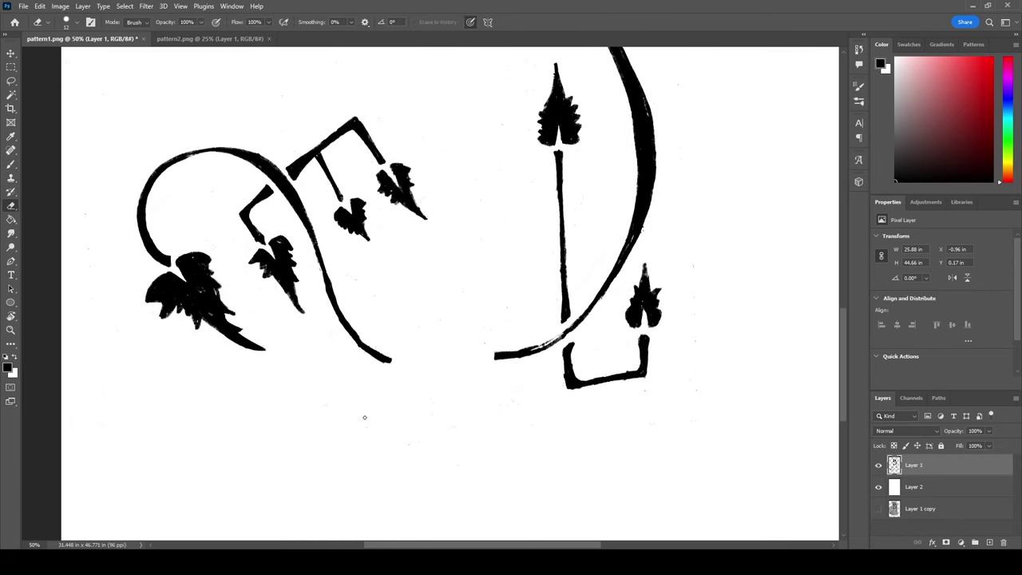
scroll(364, 417, "up", 1)
left_click(11, 164)
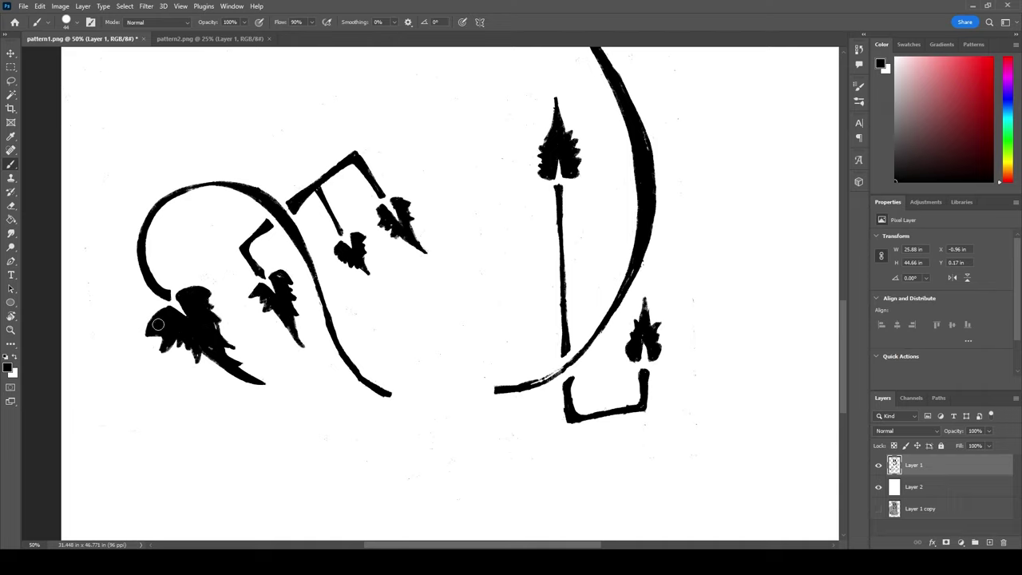
scroll(646, 365, "up", 3)
scroll(590, 324, "up", 2)
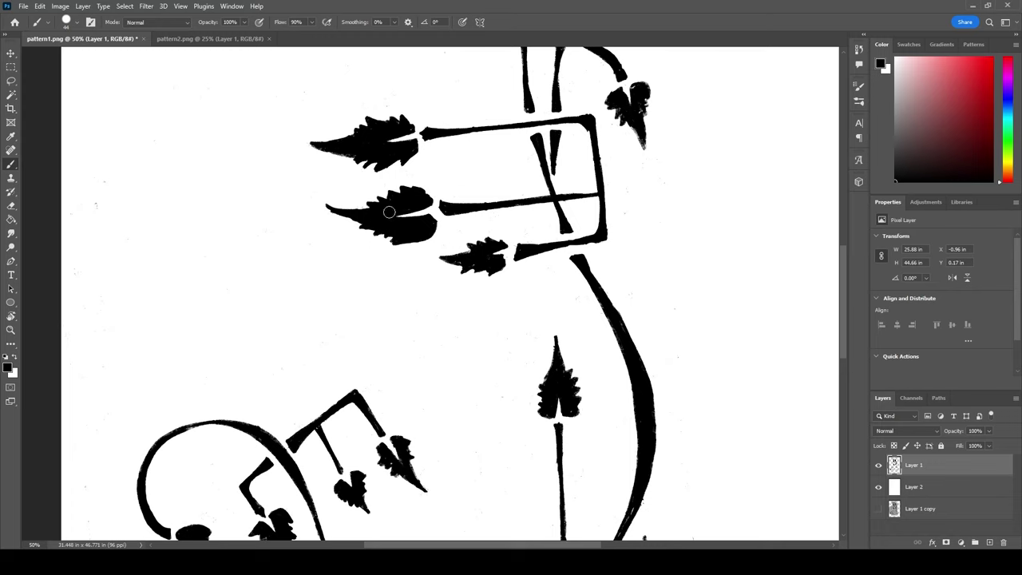
scroll(389, 211, "up", 4)
left_click_drag(448, 177, 388, 154)
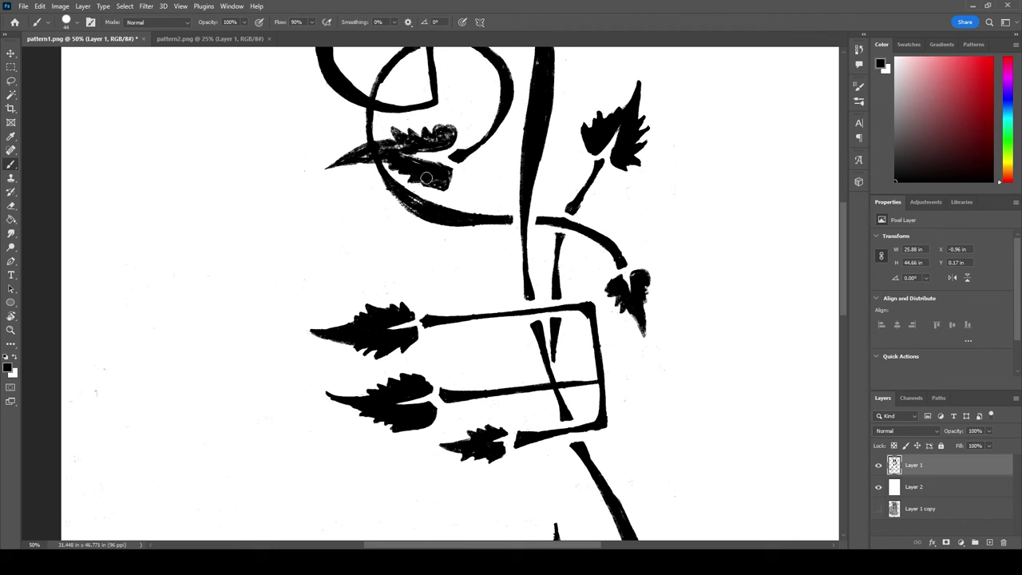
Erase small gaps in the inner curl above and below the upper shaded leaf to separate it from the leaf
scroll(443, 177, "up", 2)
key("e")
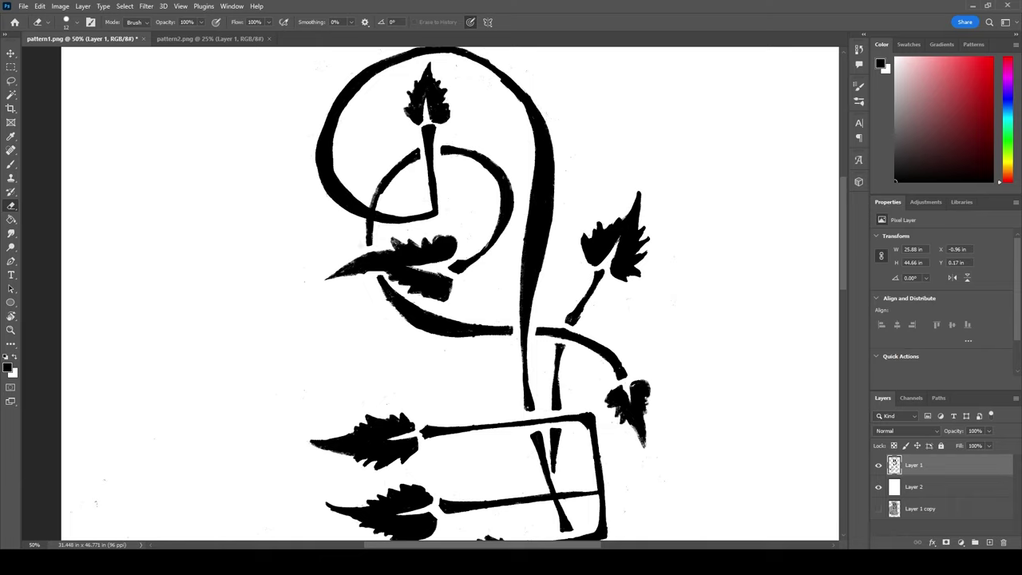
scroll(399, 379, "down", 10)
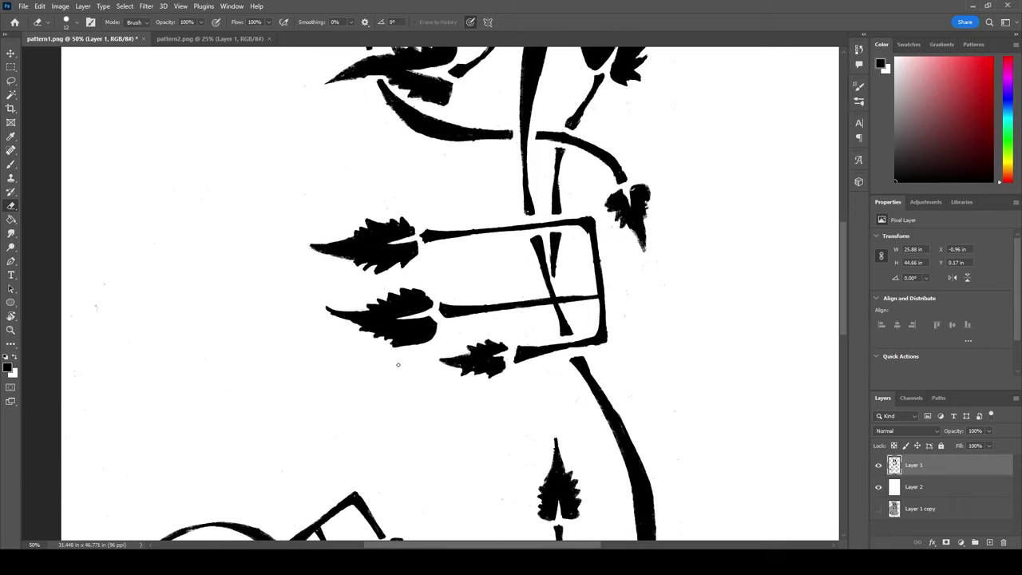
scroll(406, 374, "down", 8)
Add a Stroke effect to Layer 1 in red ff0000 and reduce its size so stray specks are easy to see
key("ctrl+minus")
key("ctrl+minus")
key("ctrl+minus")
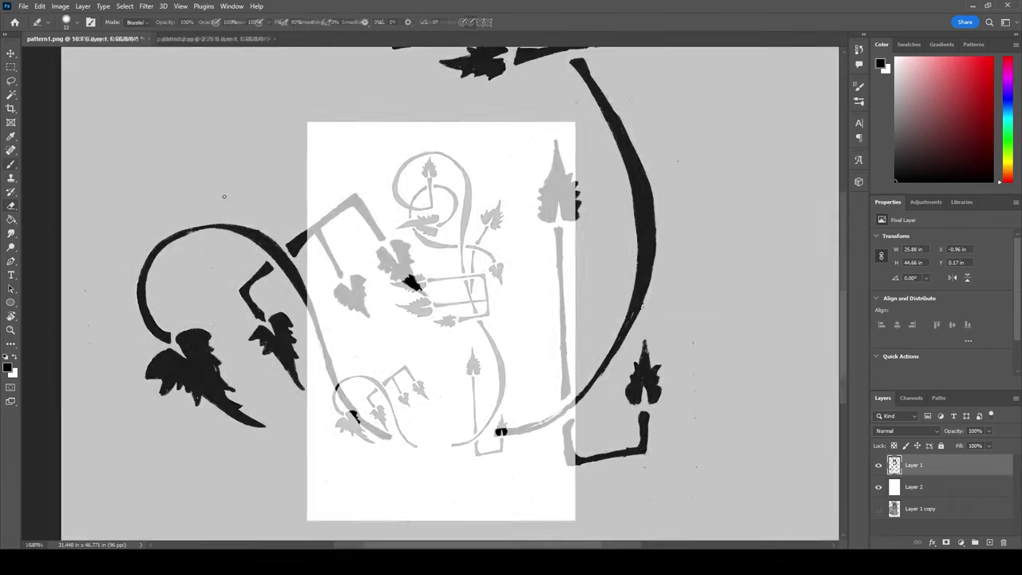
key("b")
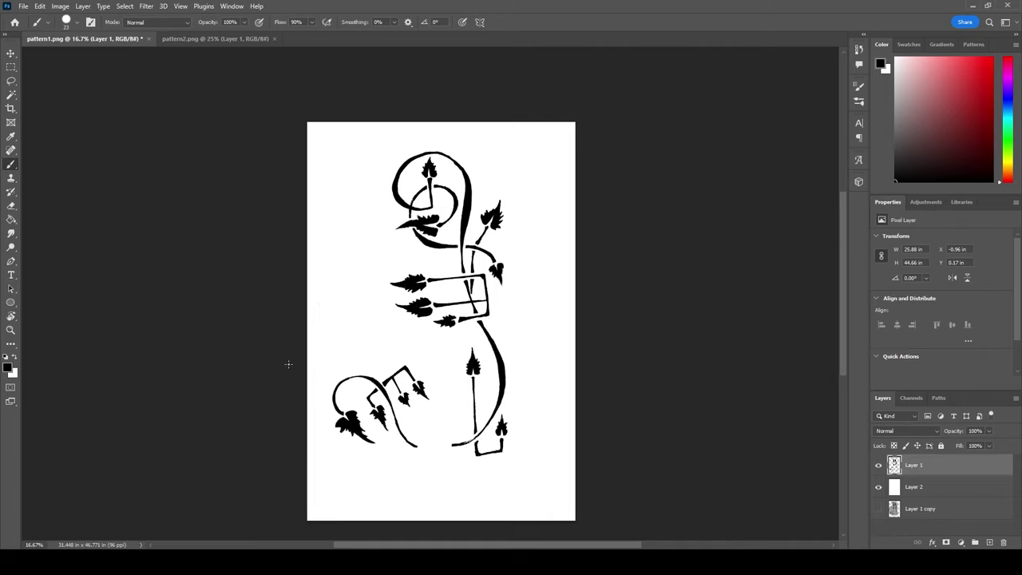
left_click(10, 97)
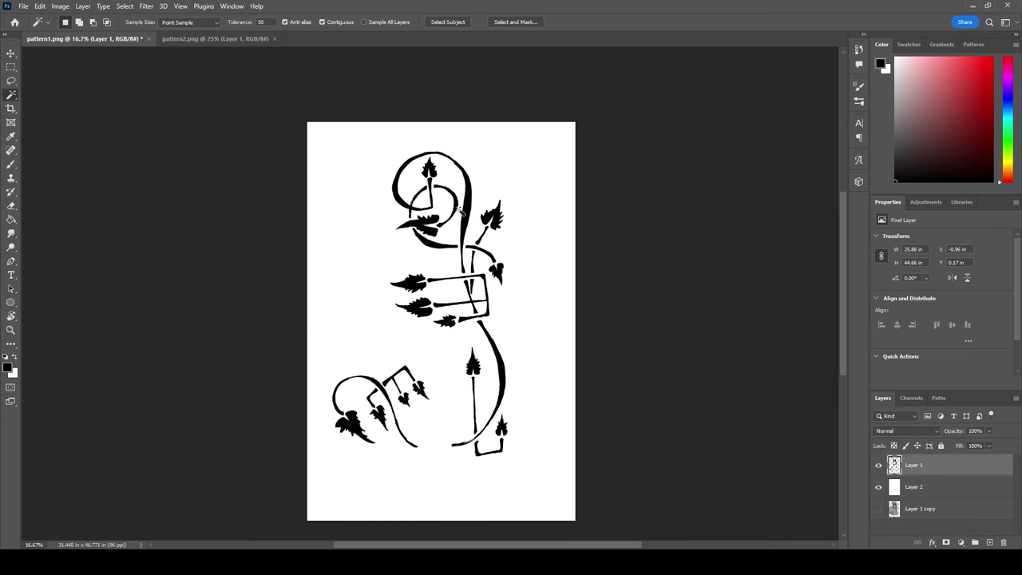
left_click(931, 543)
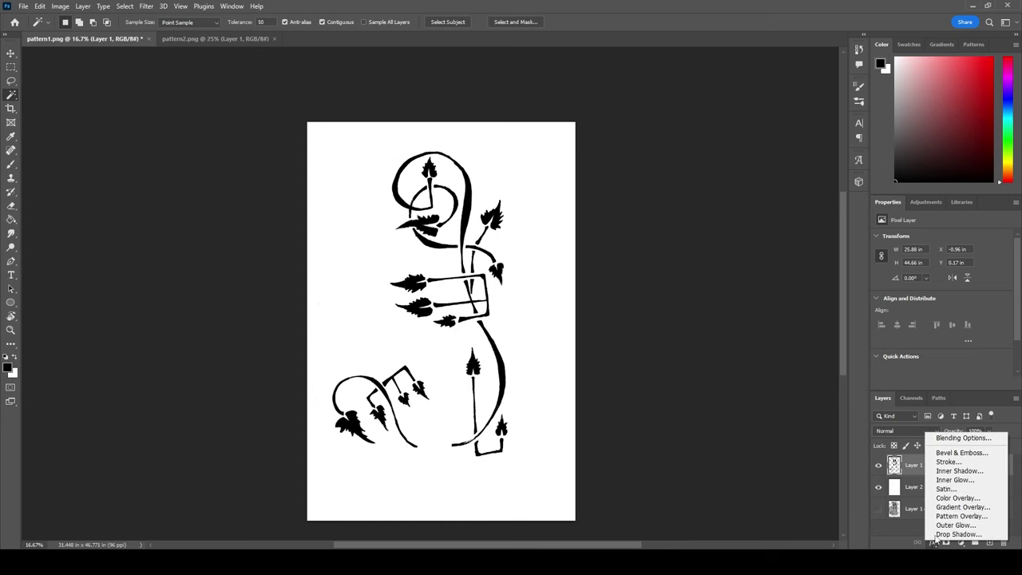
left_click(938, 467)
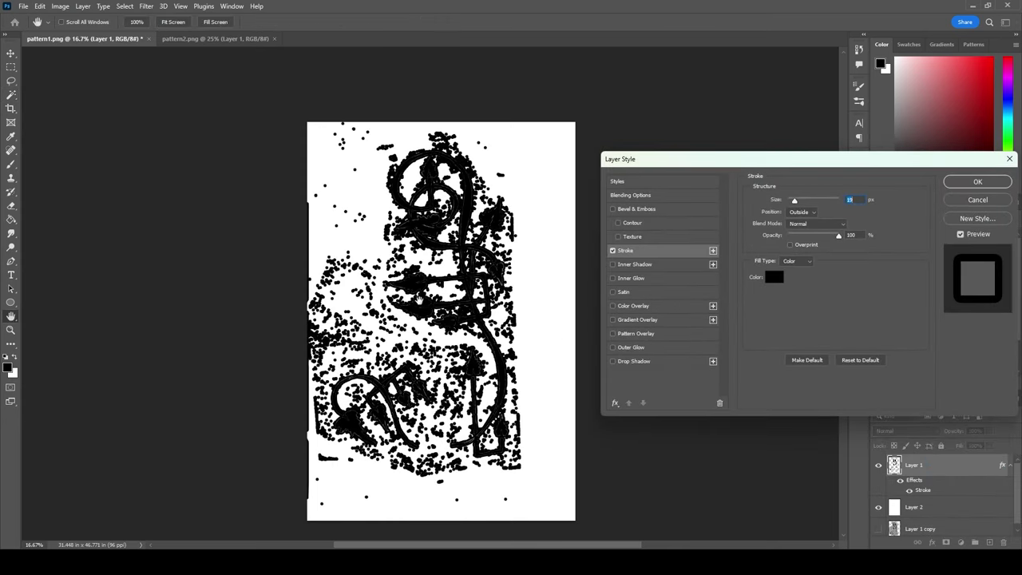
left_click(774, 277)
type("ff0000")
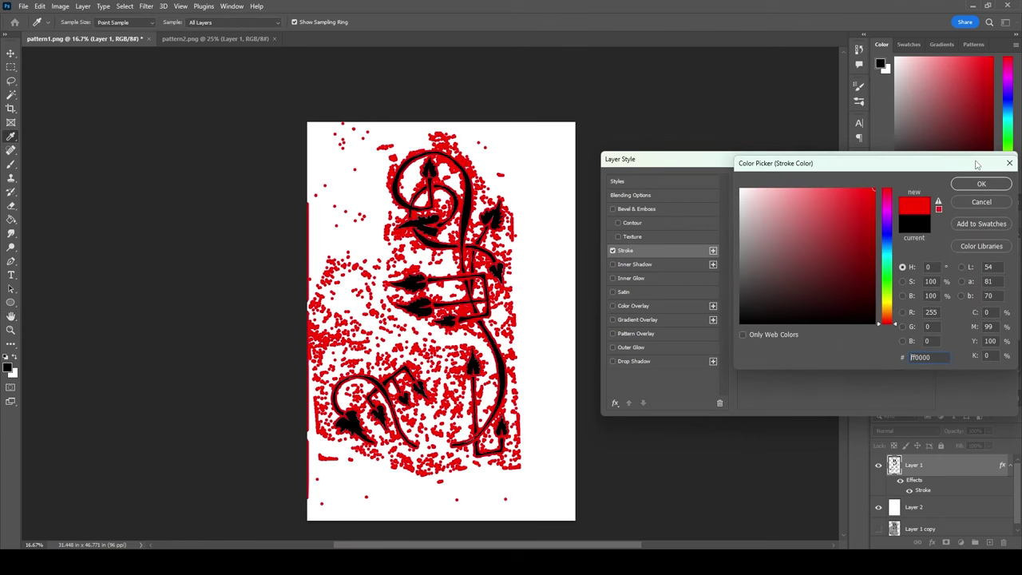
left_click(981, 184)
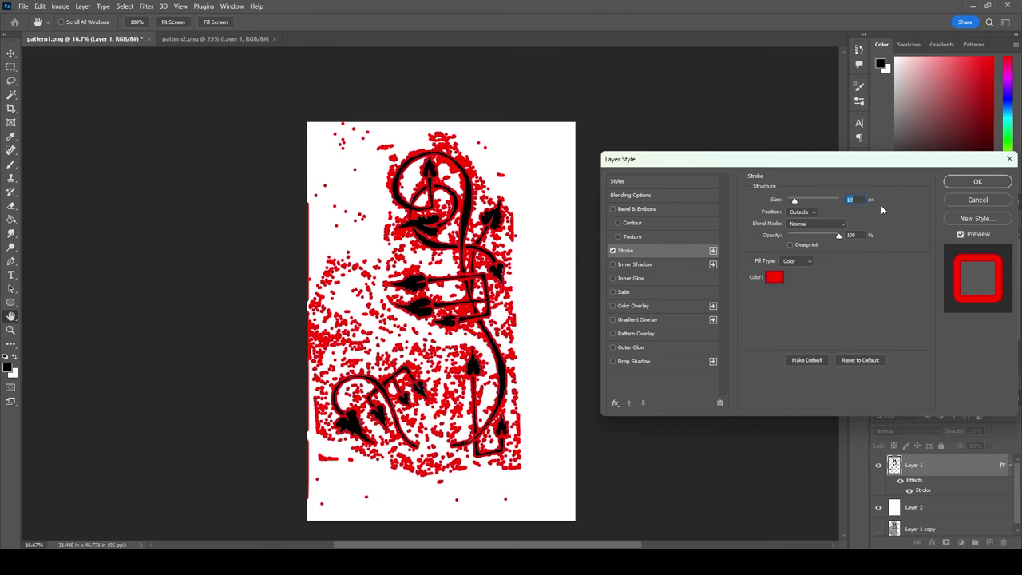
type("5")
key("Return")
Erase the red-outlined specks from the open areas beside and below the design with the Eraser at 152 px
key("w")
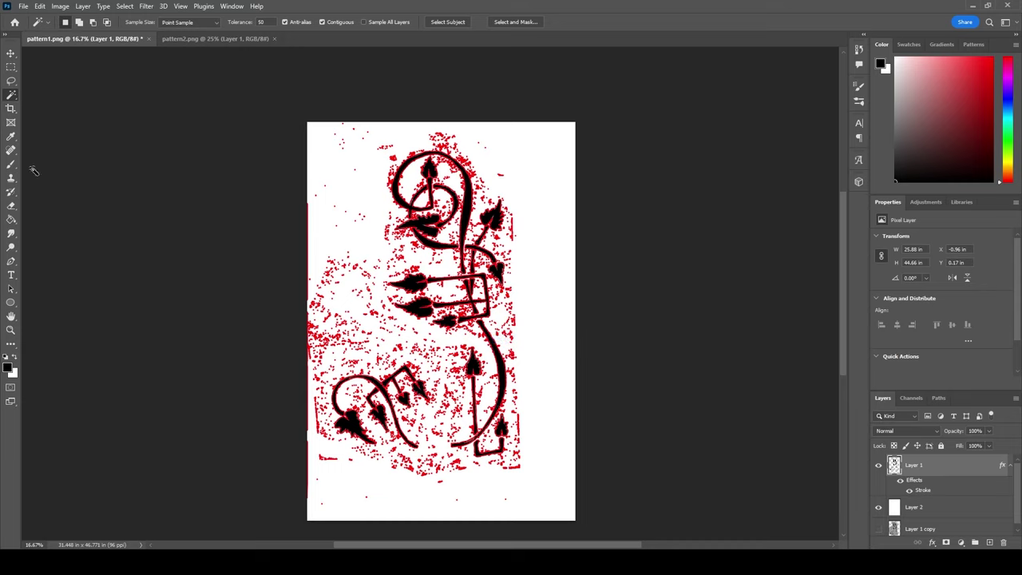
left_click(10, 164)
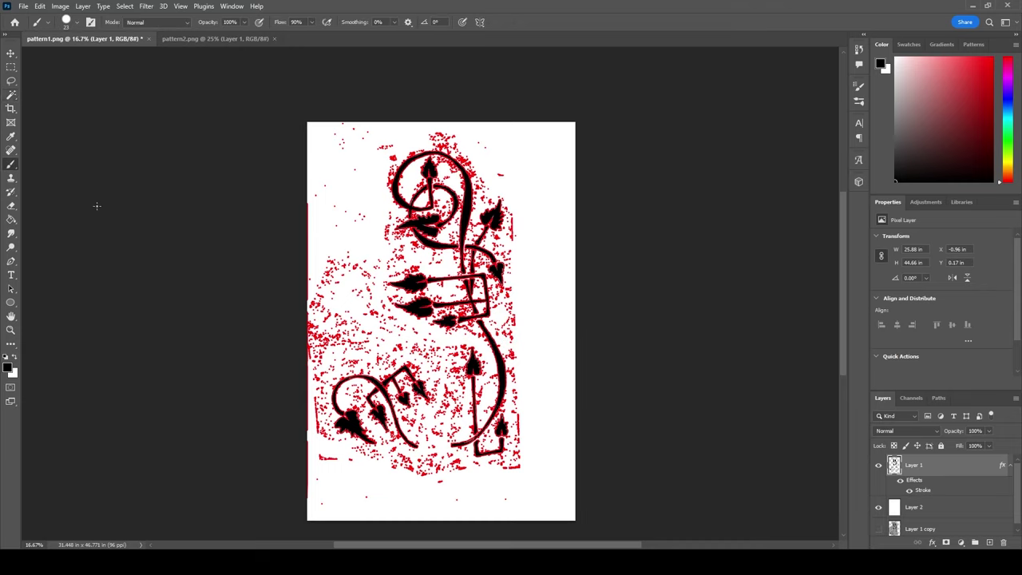
left_click(12, 206)
left_click(77, 21)
left_click(106, 56)
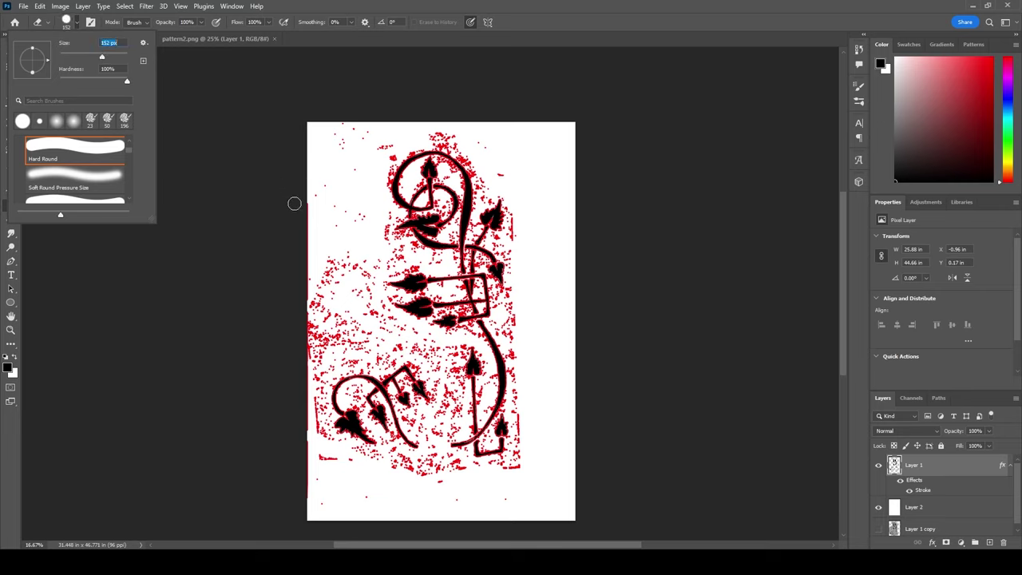
left_click(342, 243)
mouse_move(344, 261)
left_mouse_down()
mouse_move(336, 285)
mouse_move(310, 302)
mouse_move(318, 267)
mouse_move(298, 224)
mouse_move(316, 274)
left_mouse_up()
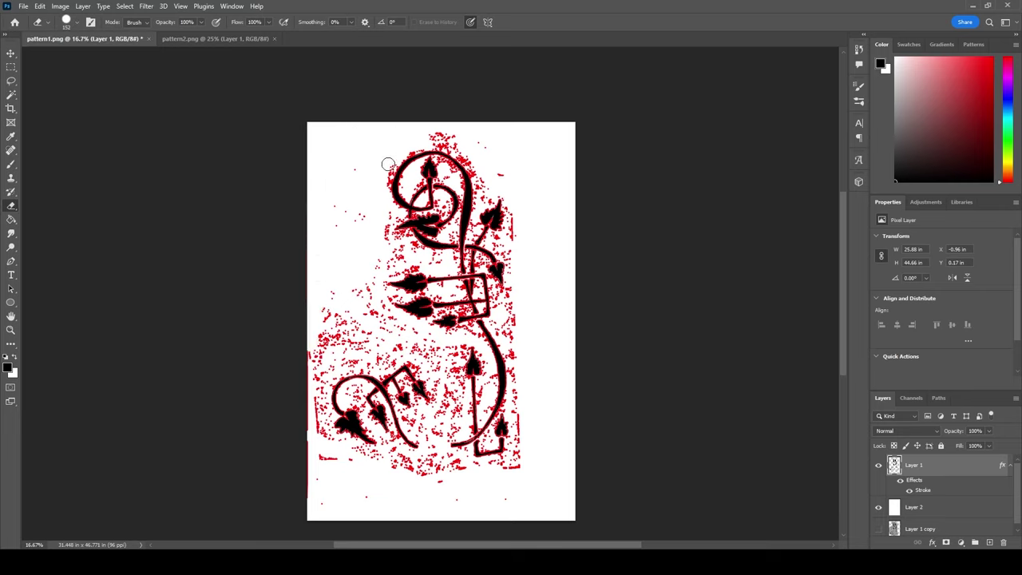
mouse_move(359, 233)
left_mouse_down()
mouse_move(335, 213)
mouse_move(382, 221)
mouse_move(383, 253)
mouse_move(395, 250)
mouse_move(382, 265)
mouse_move(410, 261)
mouse_move(390, 276)
mouse_move(420, 263)
mouse_move(368, 282)
mouse_move(369, 298)
mouse_move(347, 290)
mouse_move(310, 368)
mouse_move(332, 329)
mouse_move(315, 340)
mouse_move(351, 341)
mouse_move(339, 316)
mouse_move(363, 304)
mouse_move(428, 356)
mouse_move(385, 343)
mouse_move(402, 354)
mouse_move(379, 367)
mouse_move(370, 328)
mouse_move(344, 324)
mouse_move(298, 374)
mouse_move(321, 496)
mouse_move(299, 485)
mouse_move(302, 451)
mouse_move(313, 478)
mouse_move(301, 428)
mouse_move(349, 461)
mouse_move(470, 477)
mouse_move(458, 468)
mouse_move(419, 477)
mouse_move(339, 508)
mouse_move(317, 452)
mouse_move(322, 529)
mouse_move(507, 499)
left_mouse_up()
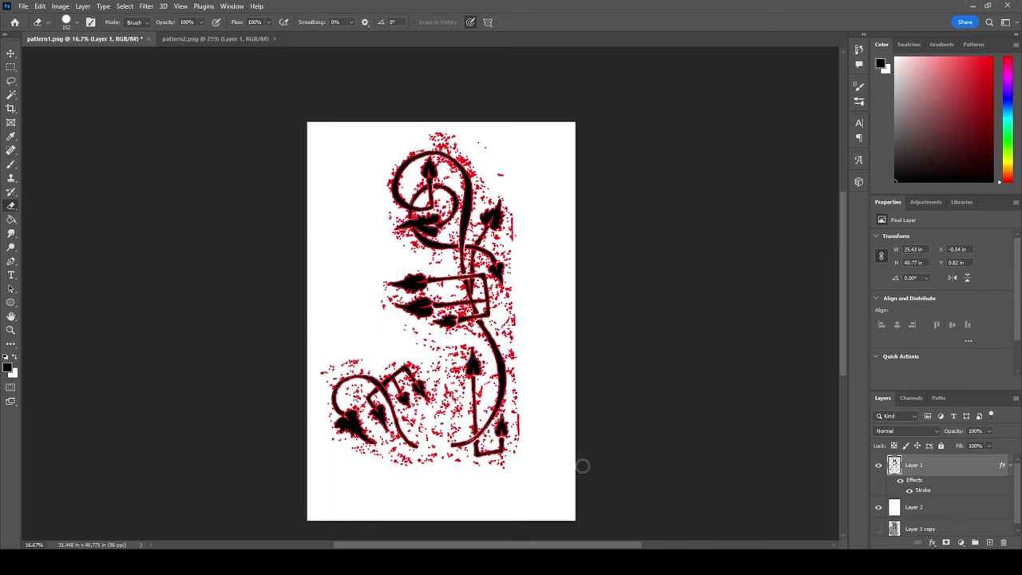
Check the cleaned linework with the Stroke effect hidden, both on transparency and against white Layer 2, and restore both
left_click(878, 506)
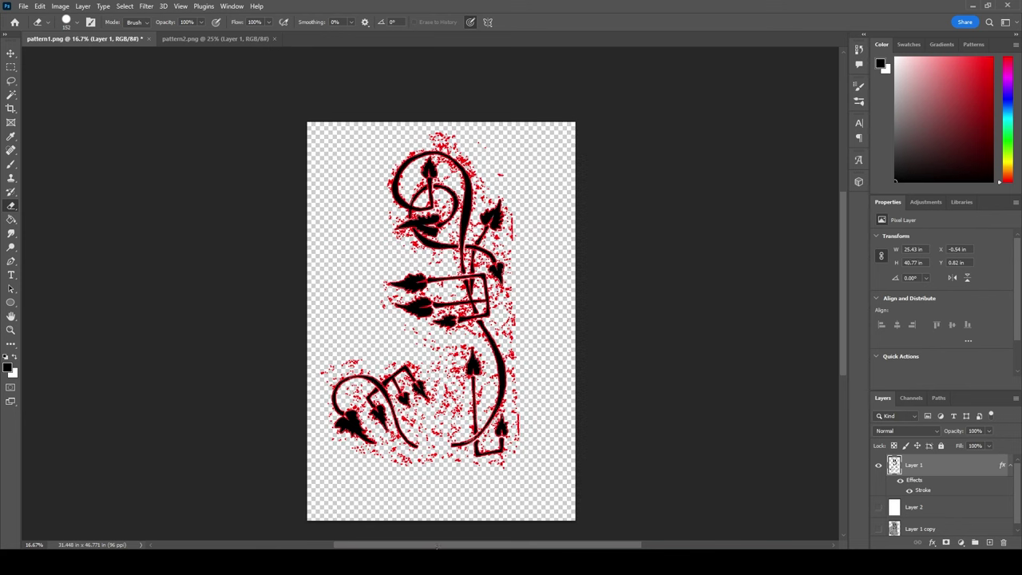
left_click(902, 481)
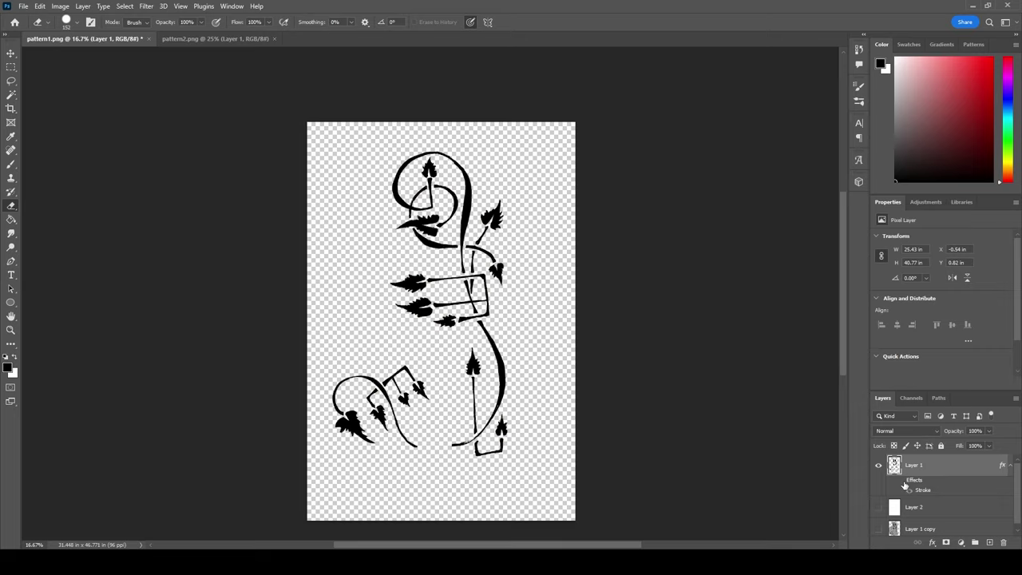
left_click(878, 508)
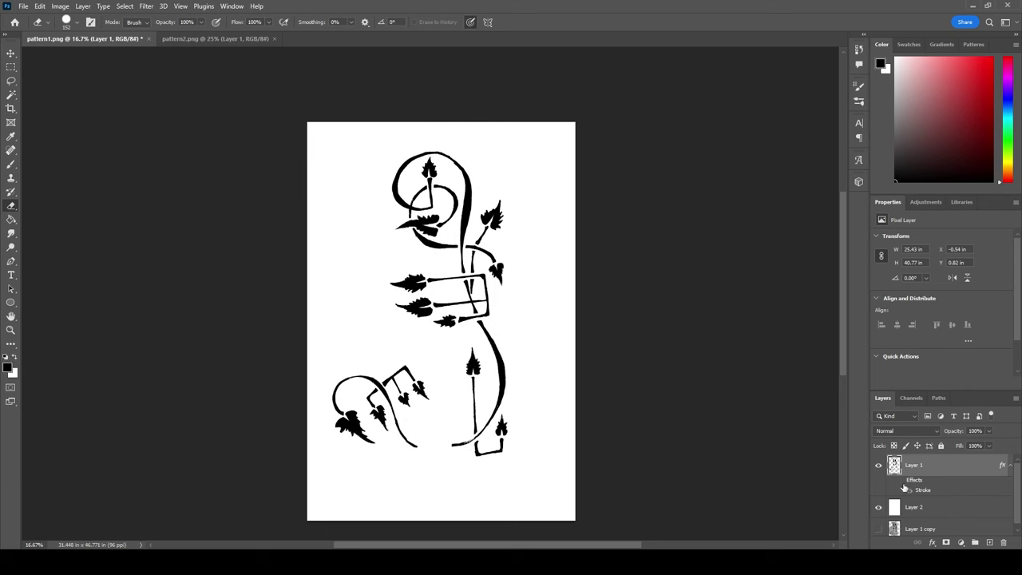
left_click(900, 480)
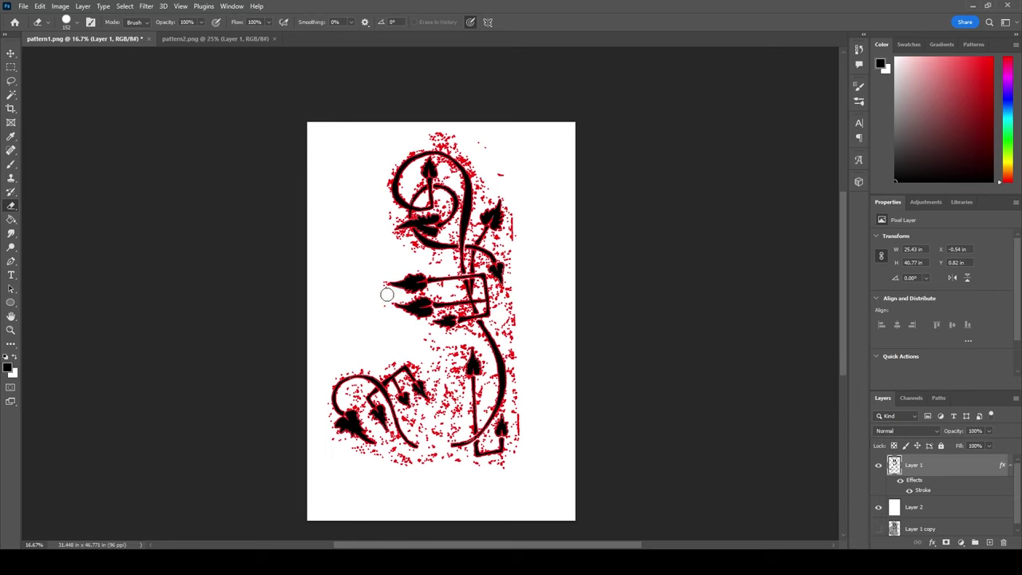
Erase more specks around the outer edges of the design and between the motifs, and disable Layer 1's effects
mouse_move(434, 352)
left_mouse_down()
mouse_move(460, 353)
mouse_move(443, 385)
left_mouse_up()
mouse_move(560, 302)
left_mouse_down()
mouse_move(521, 318)
mouse_move(507, 311)
mouse_move(515, 211)
mouse_move(502, 181)
mouse_move(425, 123)
mouse_move(447, 136)
mouse_move(394, 120)
left_mouse_up()
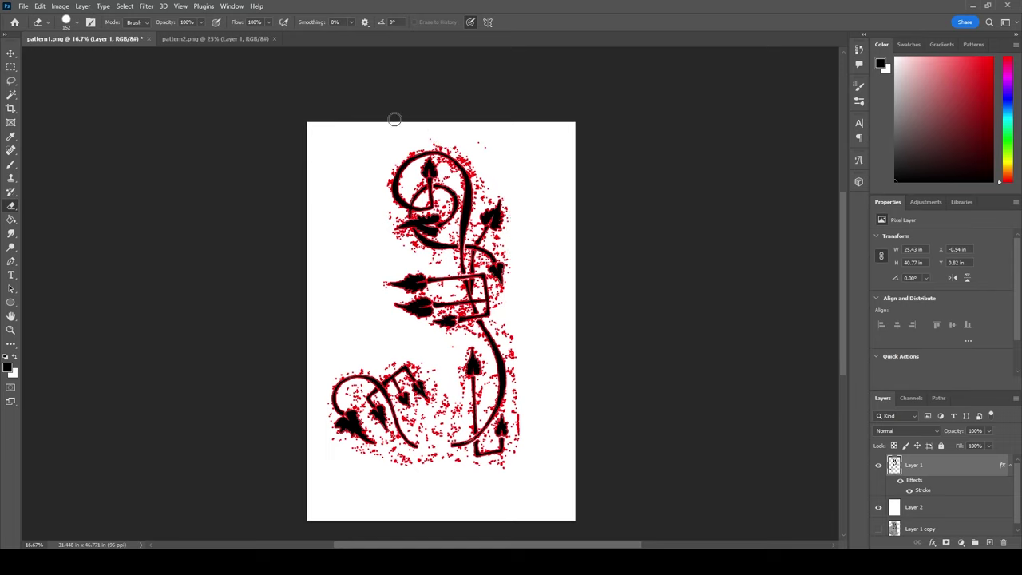
mouse_move(515, 321)
left_mouse_down()
mouse_move(518, 396)
mouse_move(517, 447)
mouse_move(503, 468)
mouse_move(390, 464)
left_mouse_up()
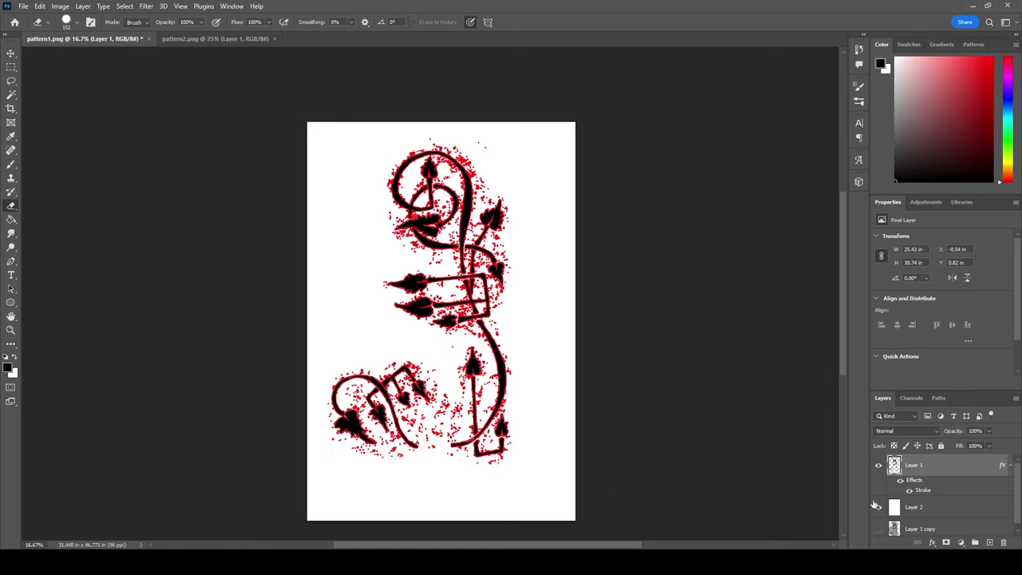
right_click(911, 484)
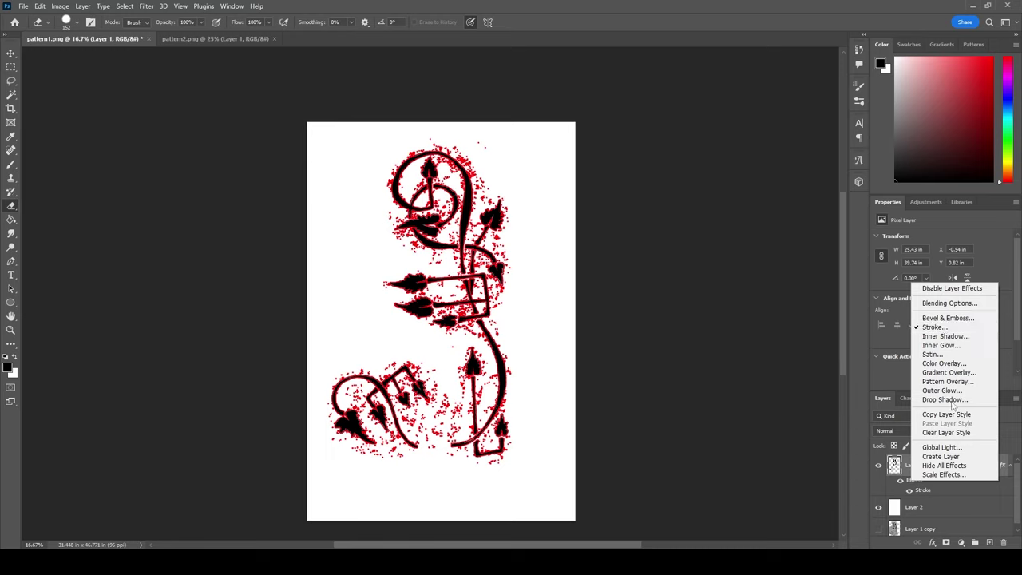
left_click(951, 290)
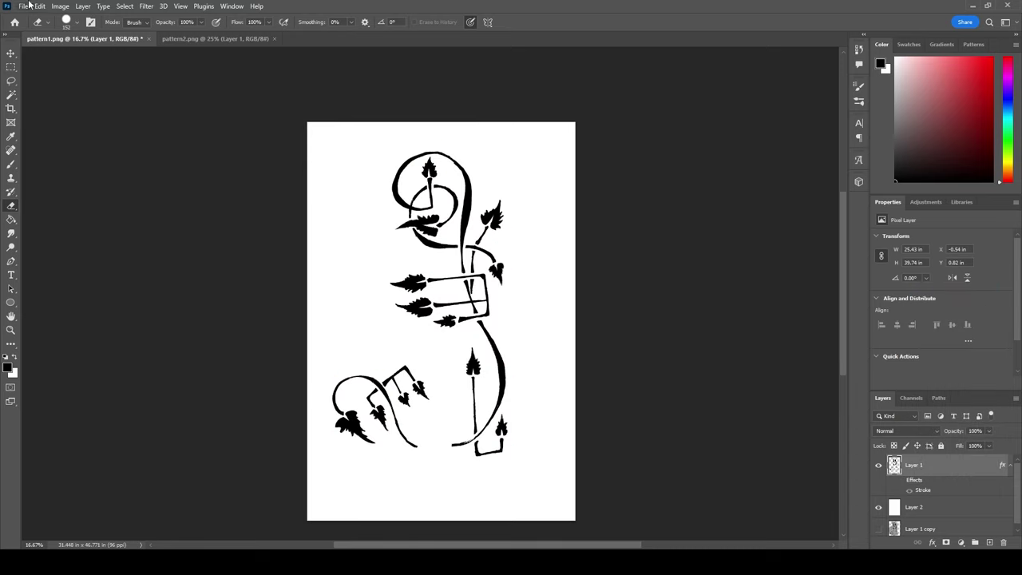
Select all the black linework on Layer 1 by Color Range using sampled colors and a fuzziness of 156
left_click(124, 6)
left_click(144, 111)
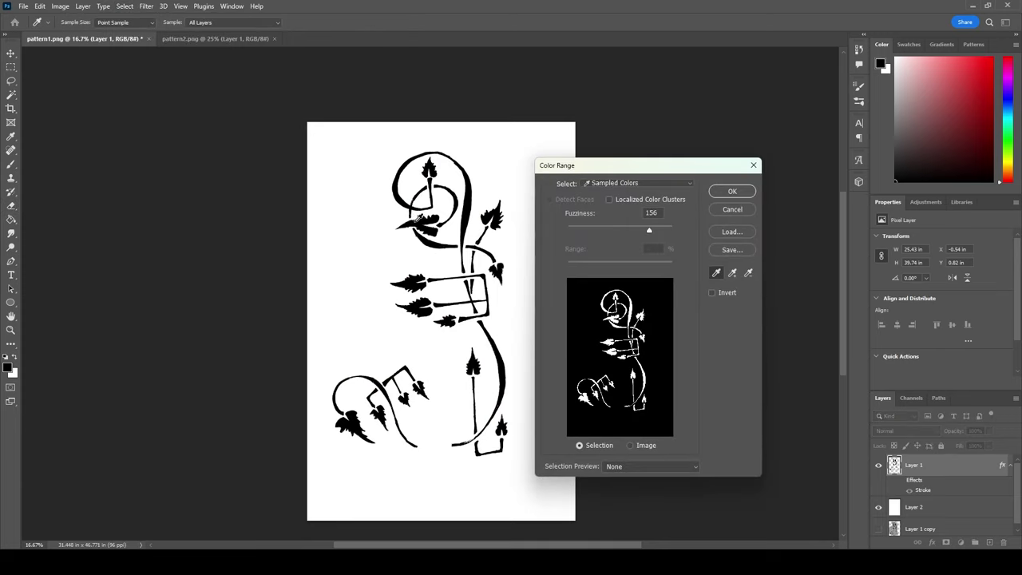
left_click(734, 191)
key("e")
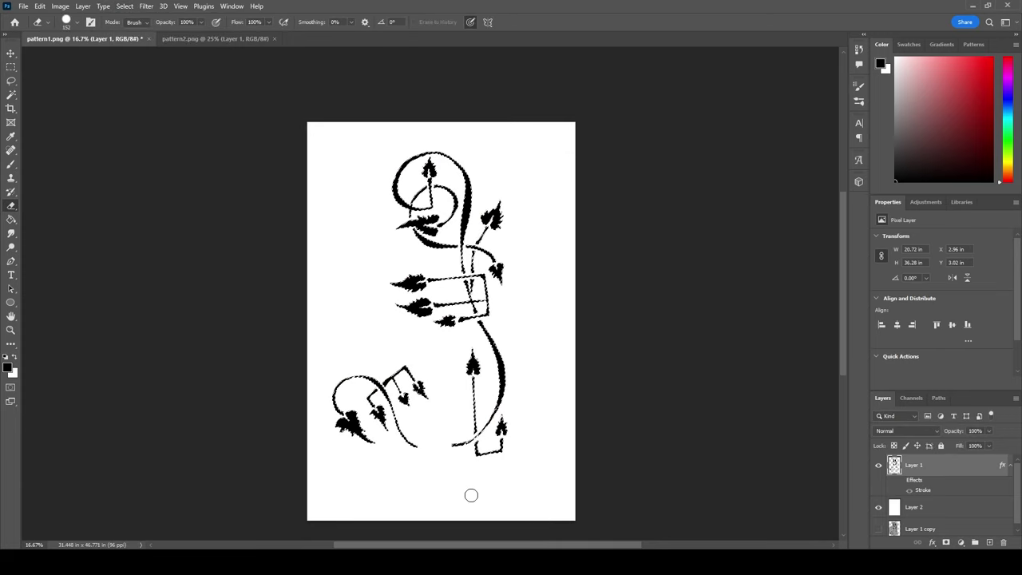
Copy the selected linework onto a new layer, and hide Layer 1 and the white Layer 2
left_click(40, 6)
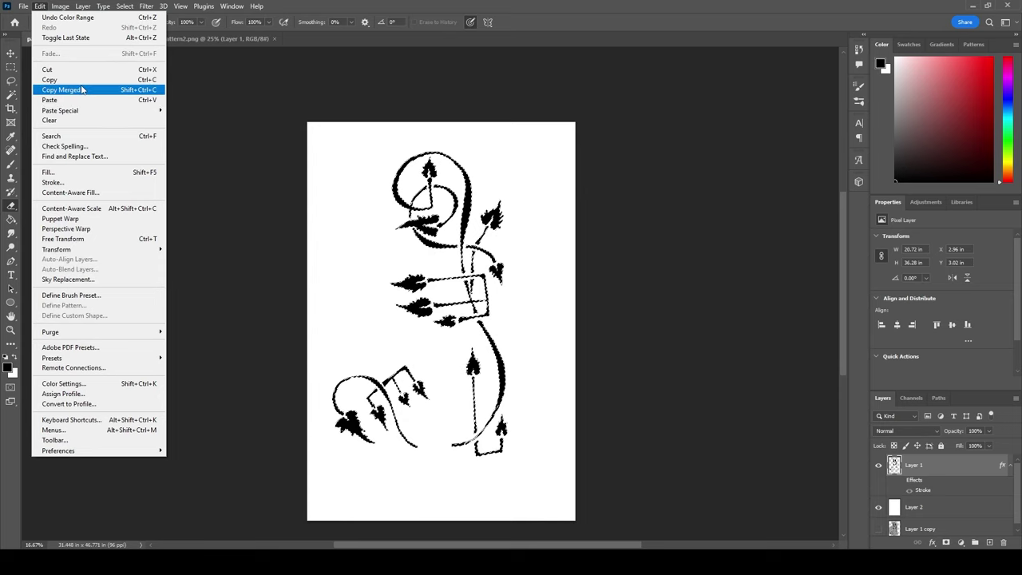
left_click(71, 79)
left_click(40, 6)
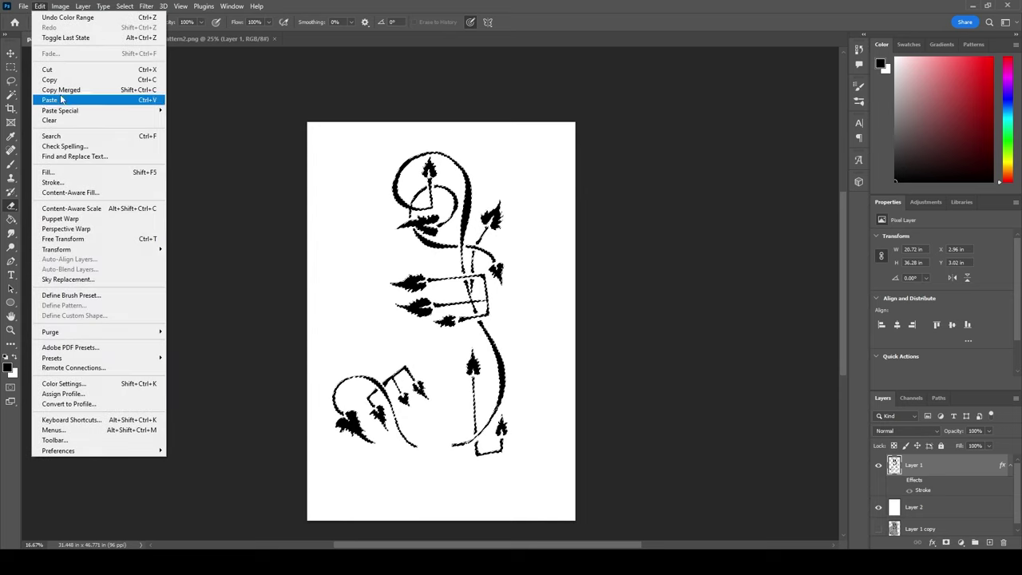
left_click(72, 99)
left_click(878, 487)
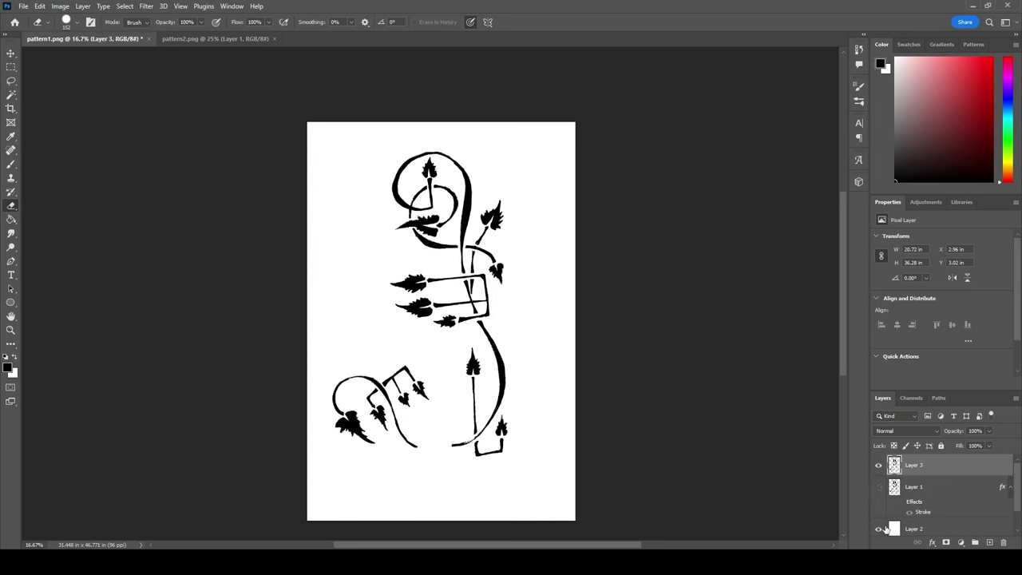
left_click(878, 528)
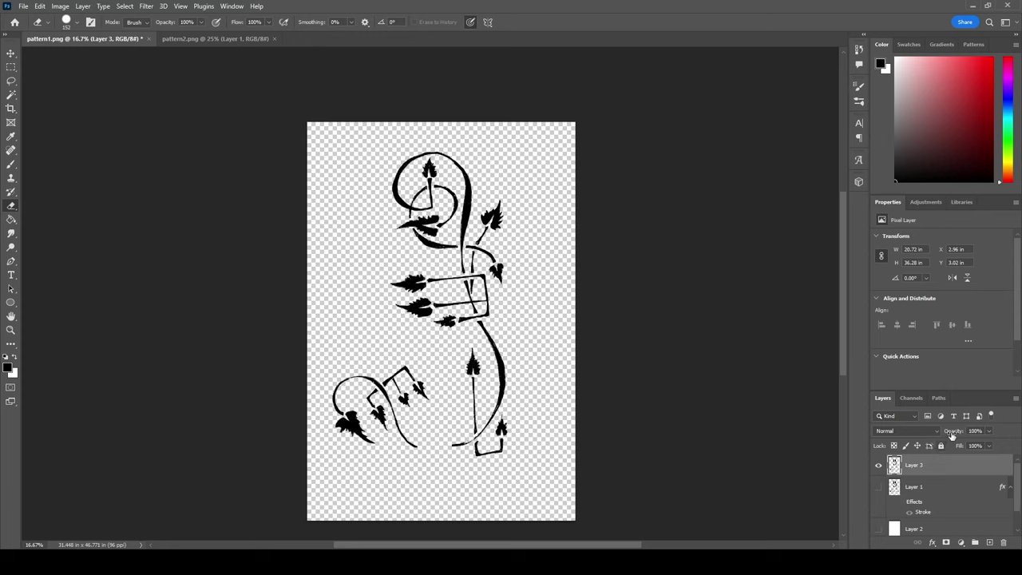
Add a 10 px red outside Stroke effect to Layer 3 to expose the remaining specks
left_click(961, 542)
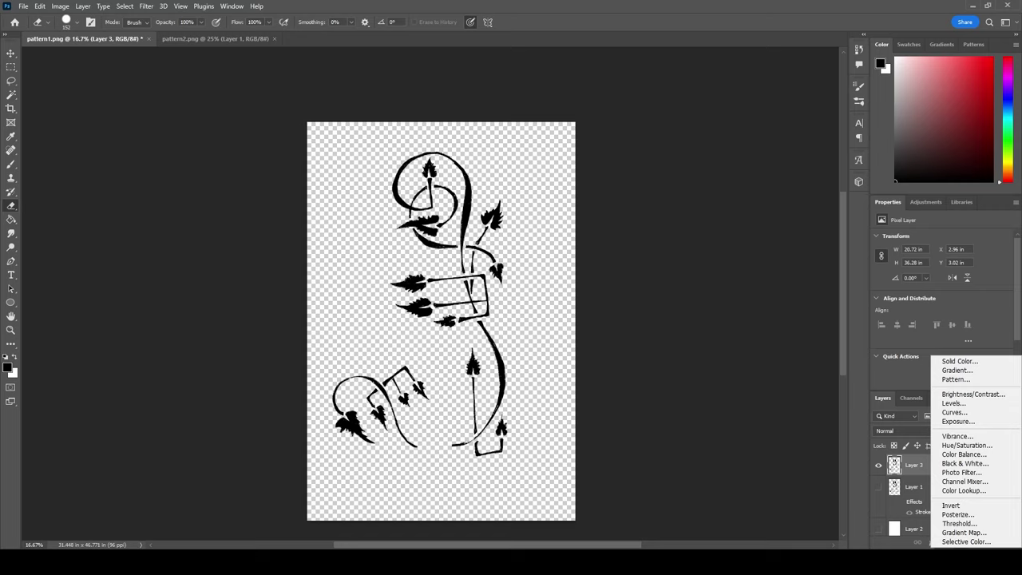
left_click(946, 548)
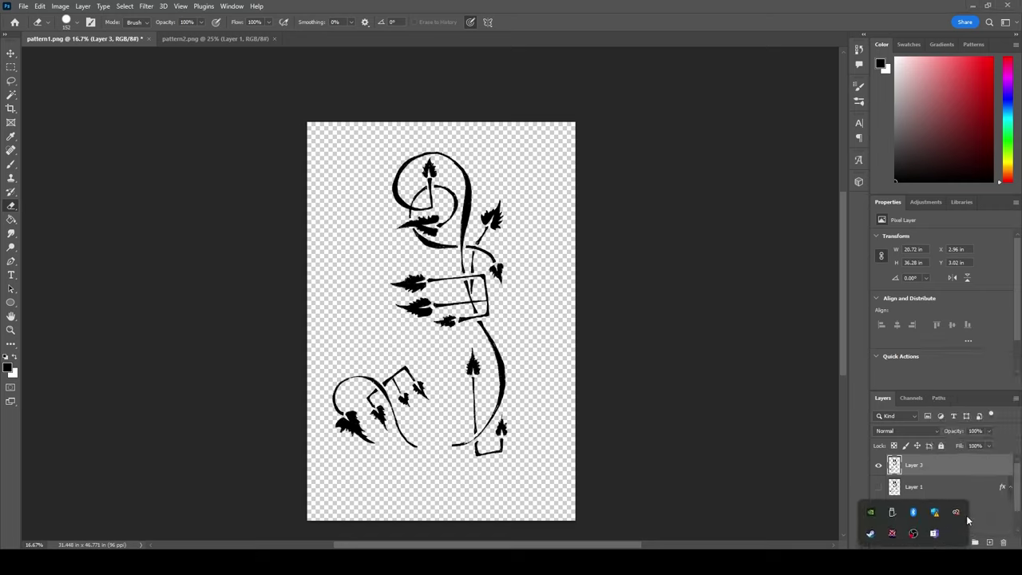
left_click(932, 544)
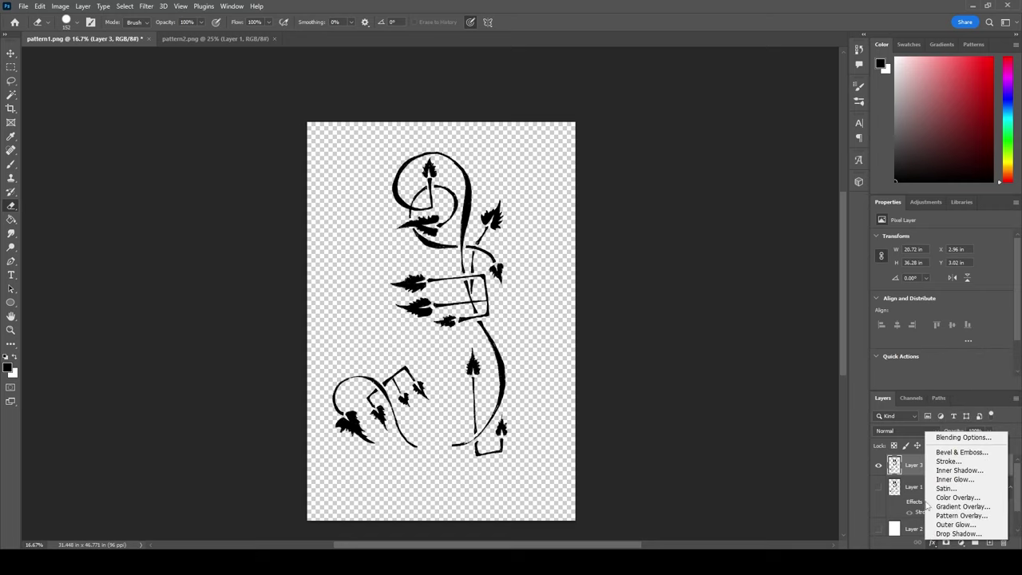
left_click(956, 464)
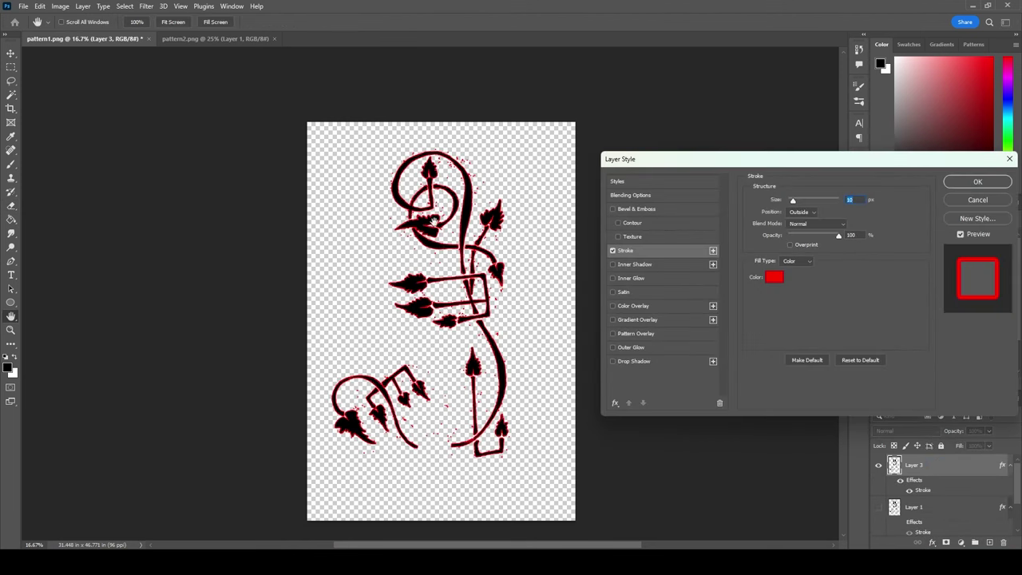
left_click(977, 182)
Erase the remaining red-outlined specks around the motifs on Layer 3, using the Eraser at 29 px and enlarging it to 67 px
key("e")
key("ctrl+plus")
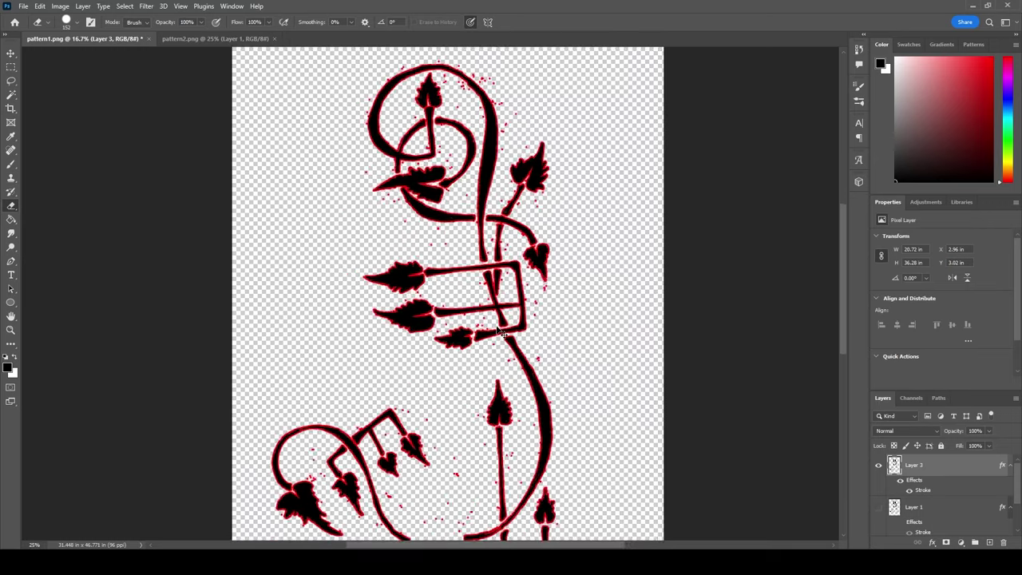
left_click(78, 23)
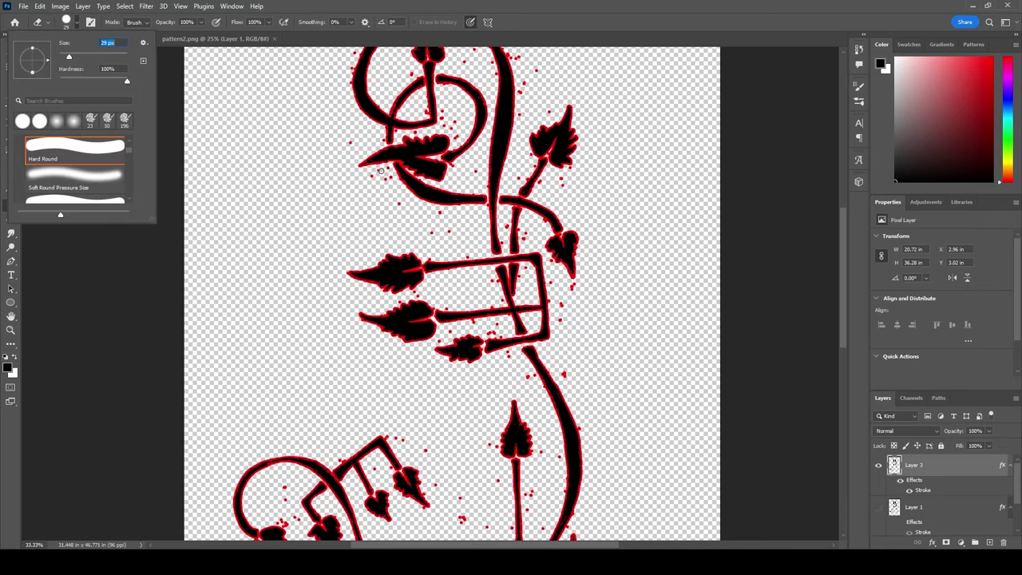
left_click(381, 170)
scroll(550, 299, "down", 5)
key("bracketright")
key("bracketright")
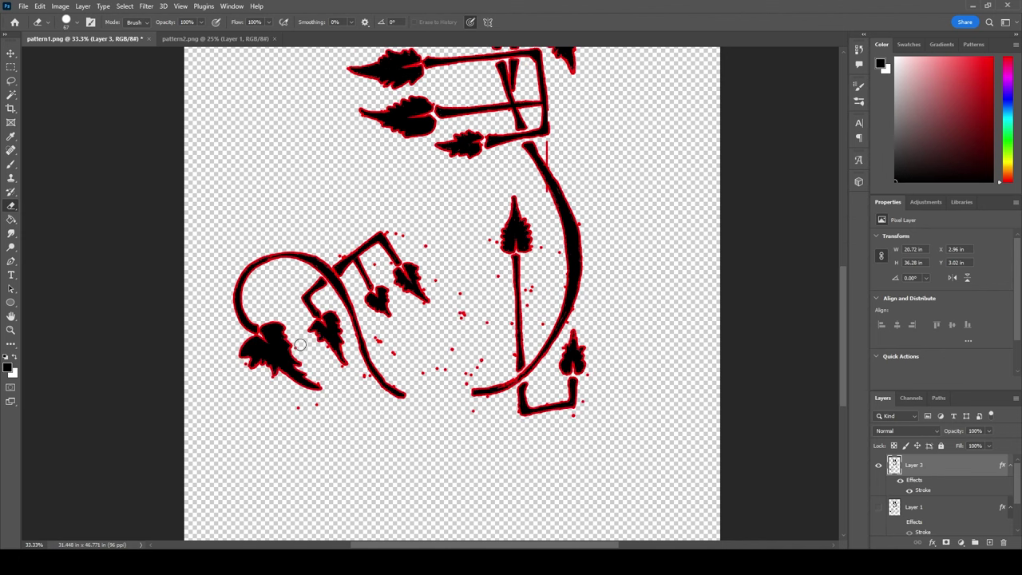
scroll(558, 286, "up", 7)
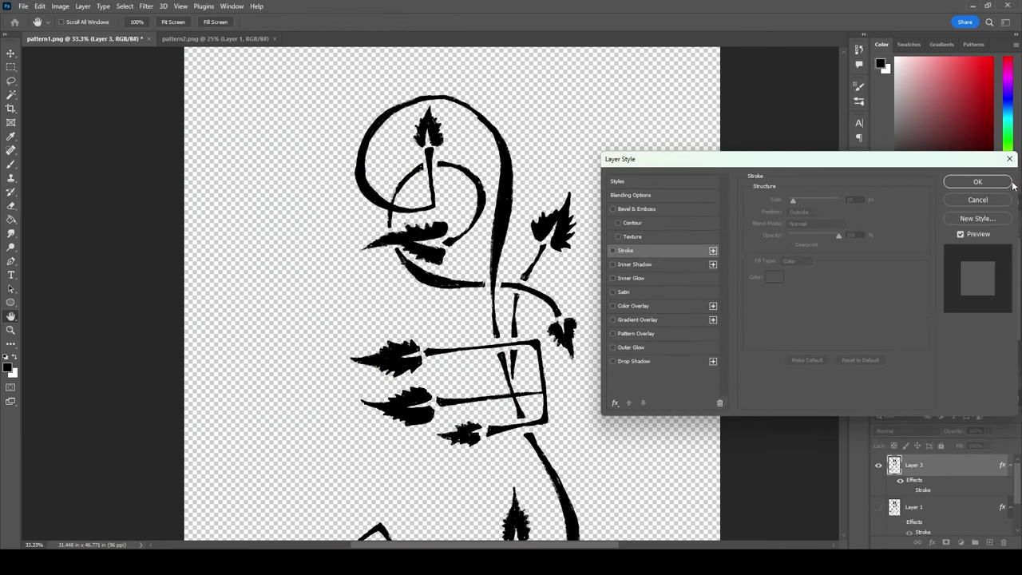
Turn off the Stroke effect on Layer 3
left_click(1009, 183)
scroll(463, 296, "down", 2)
scroll(932, 522, "down", 2)
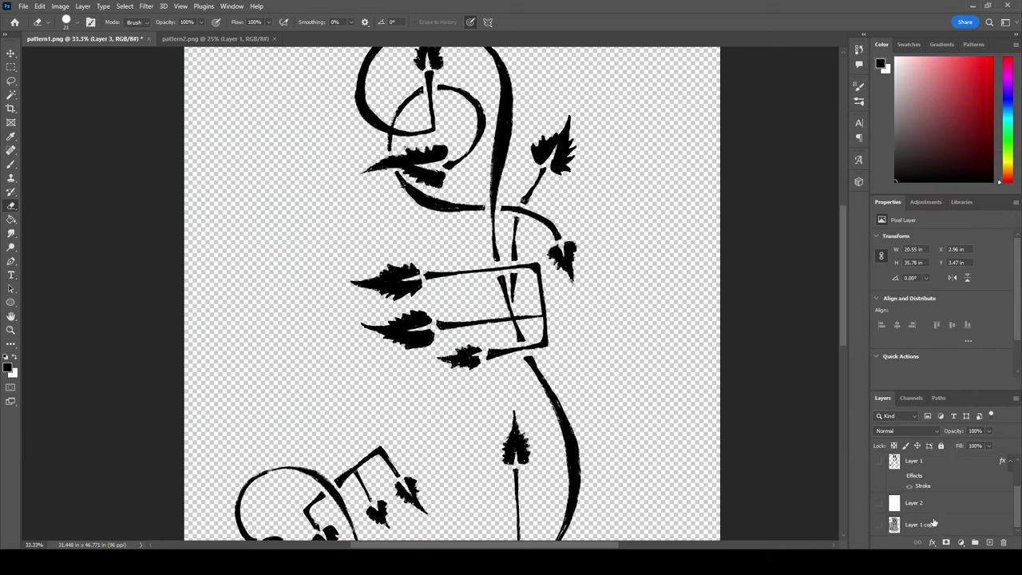
Show the white Layer 2 behind the linework
left_click(878, 502)
scroll(618, 303, "down", 2)
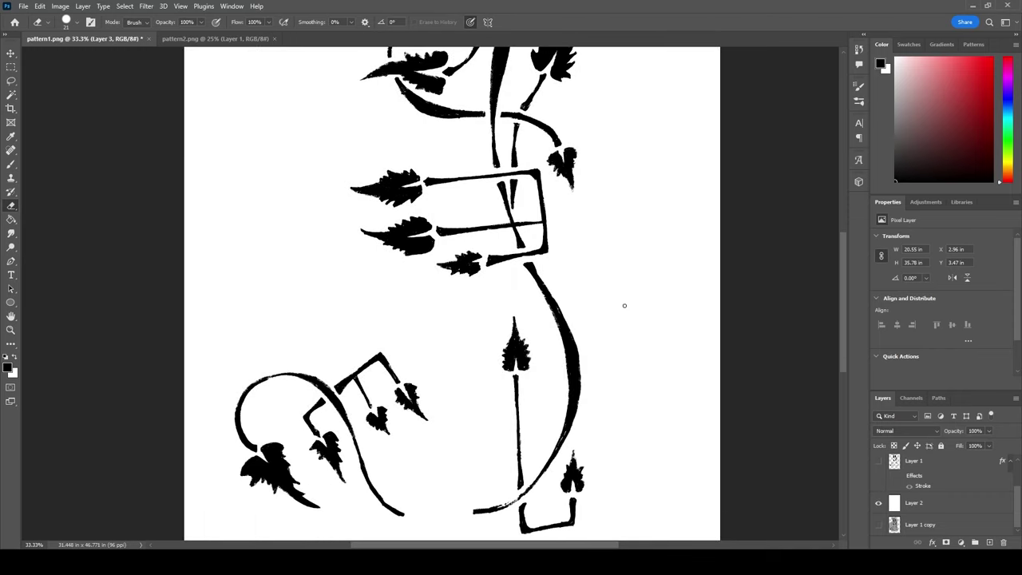
scroll(627, 324, "down", 2)
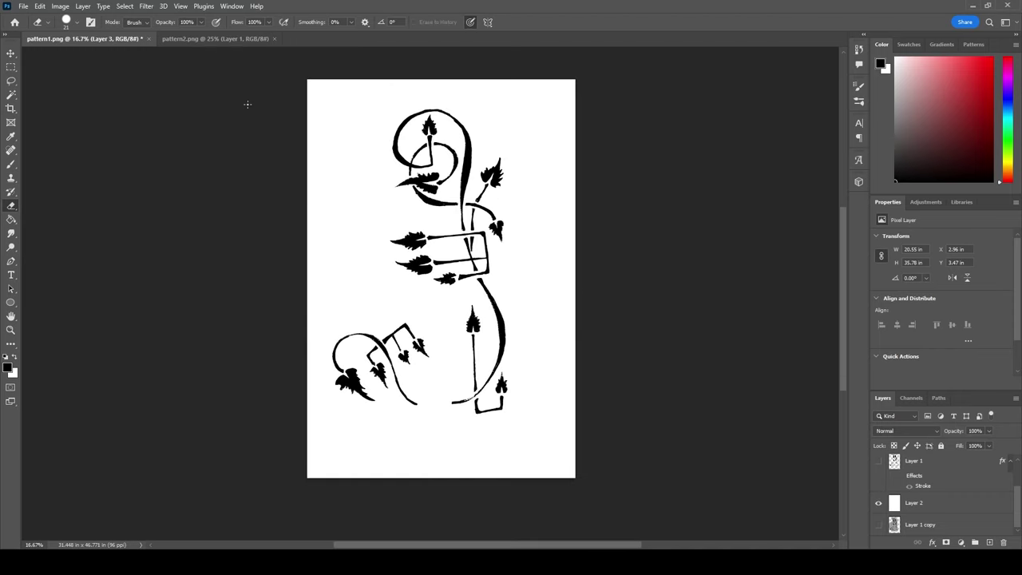
Delete the hidden Layer 1 and remove the Stroke effect from Layer 3
left_click(897, 453)
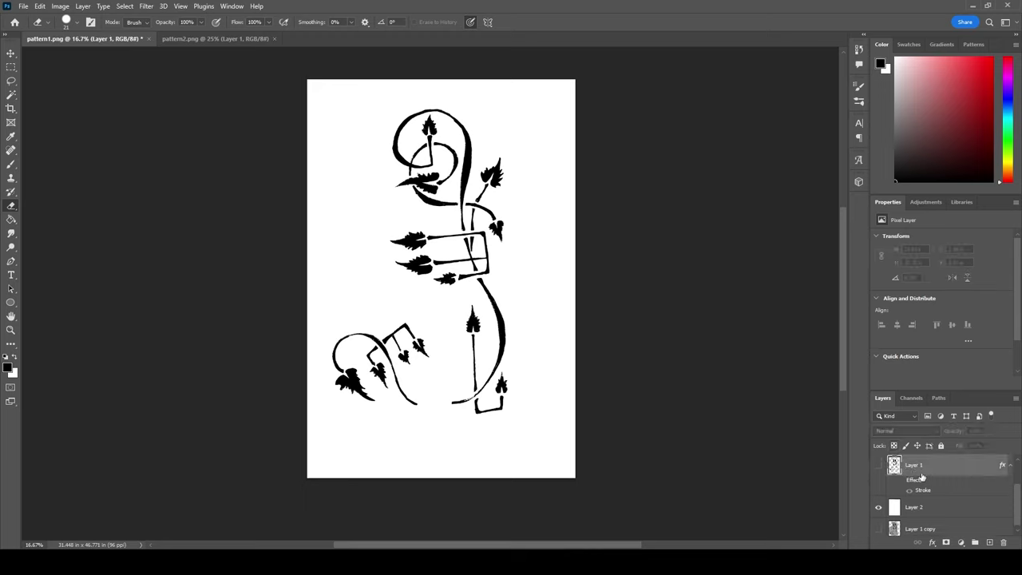
left_click(918, 466)
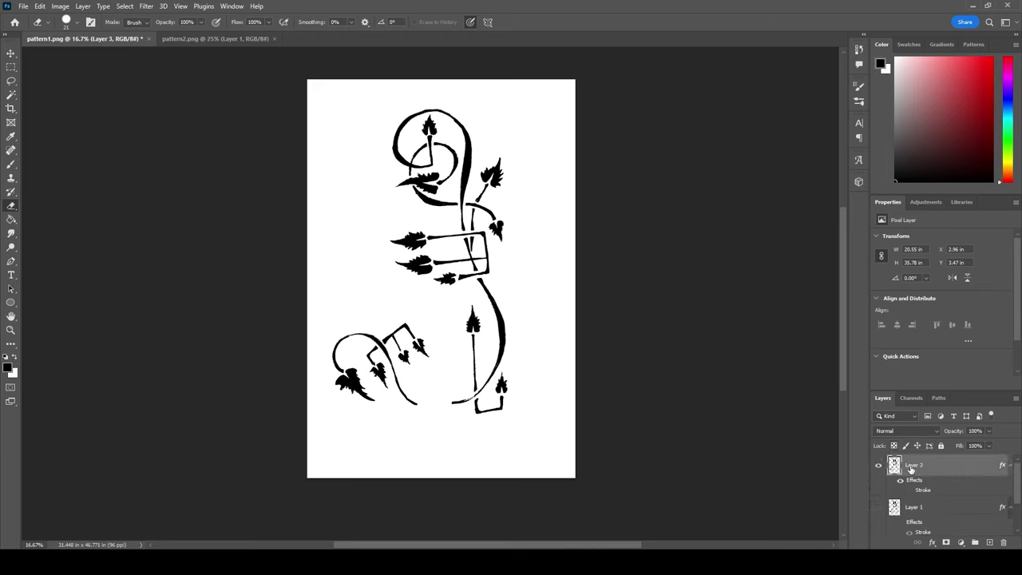
left_click(879, 509)
left_click(922, 507)
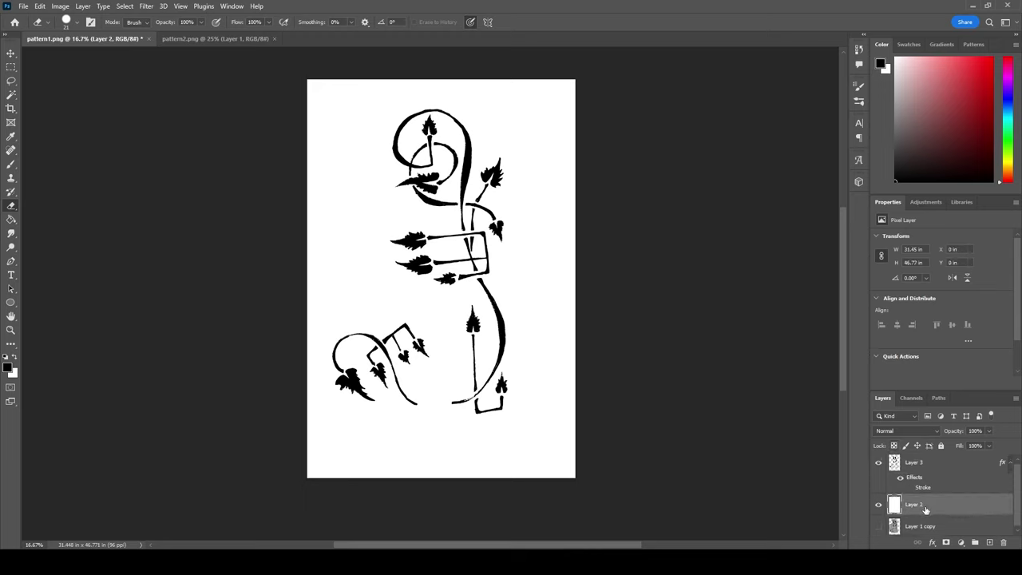
Lower the saturation of the Layer 3 linework with a Hue/Saturation adjustment
mouse_move(85, 35)
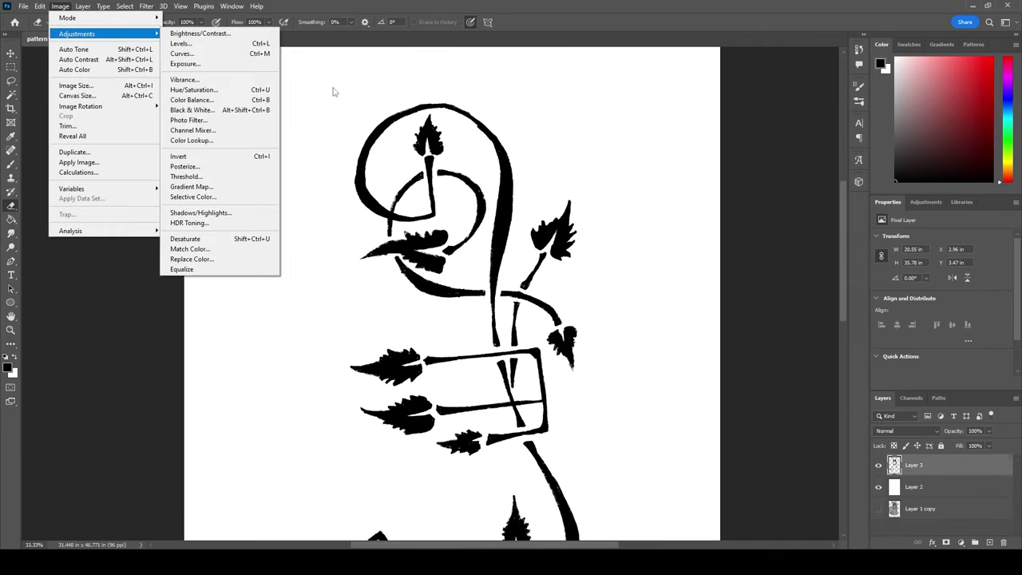
left_click(232, 91)
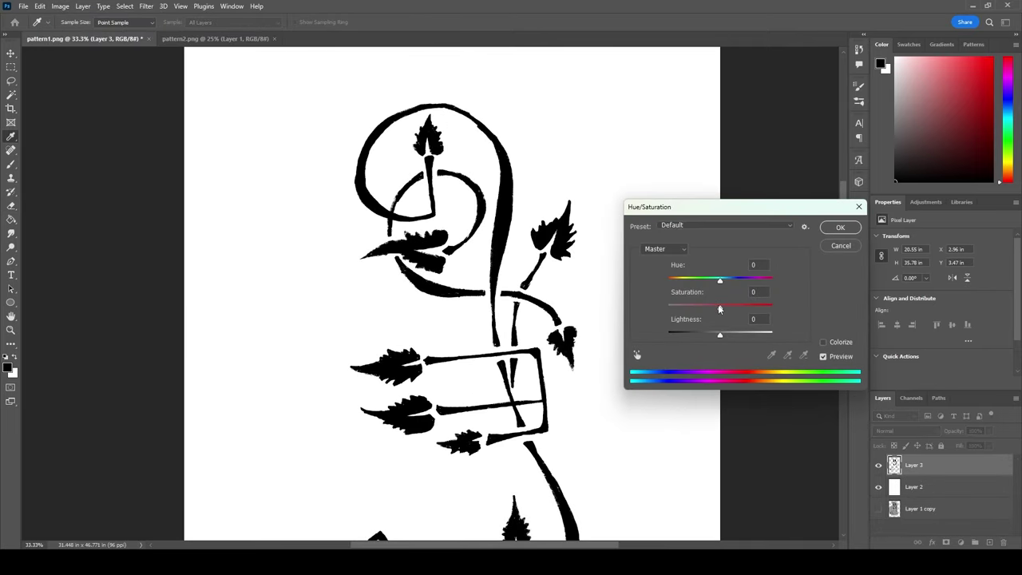
left_click_drag(719, 309, 668, 308)
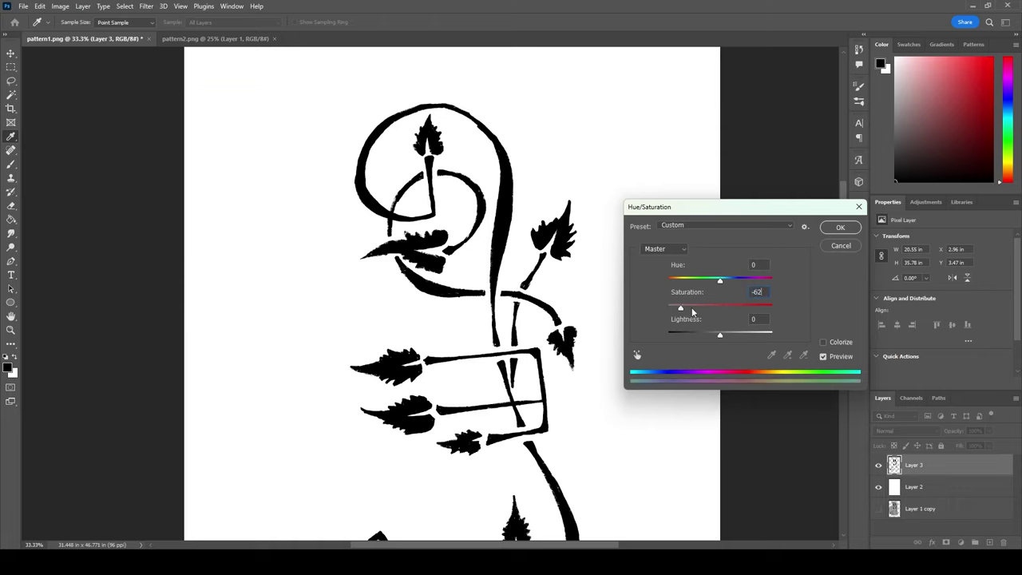
key("Return")
key("e")
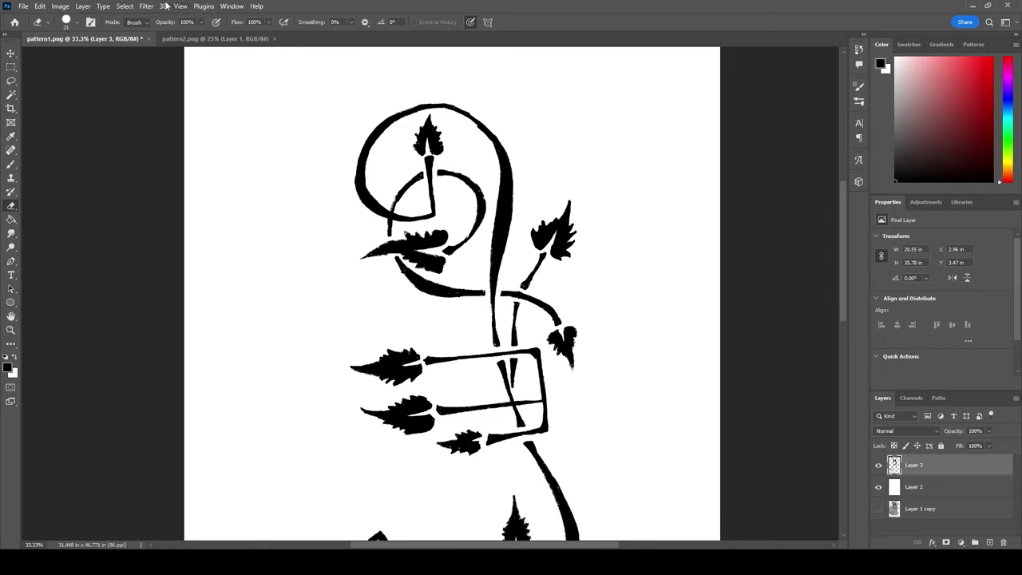
Soften the jagged edges of the Layer 3 linework with a Gaussian Blur of 5.6 pixels radius
left_click(56, 5)
mouse_move(144, 6)
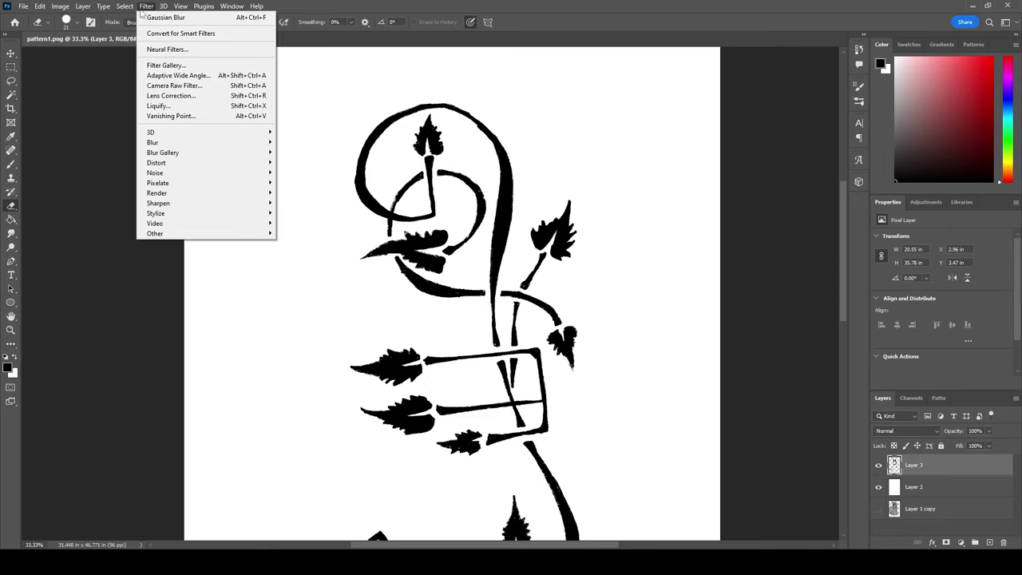
mouse_move(244, 143)
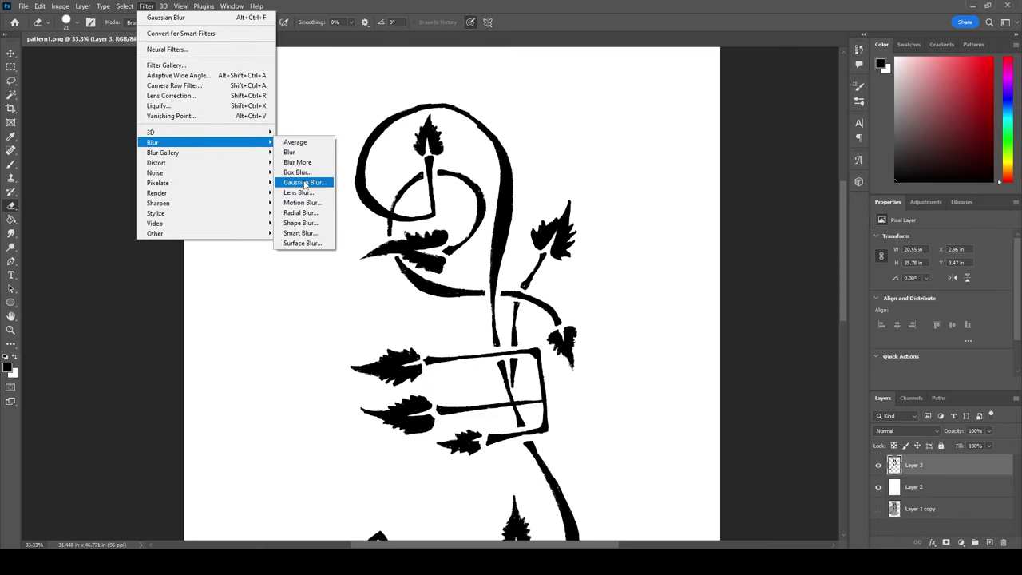
left_click(303, 183)
mouse_move(614, 199)
left_mouse_down()
mouse_move(605, 217)
mouse_move(650, 224)
mouse_move(630, 240)
mouse_move(589, 225)
mouse_move(630, 212)
left_mouse_up()
left_click_drag(619, 231, 637, 296)
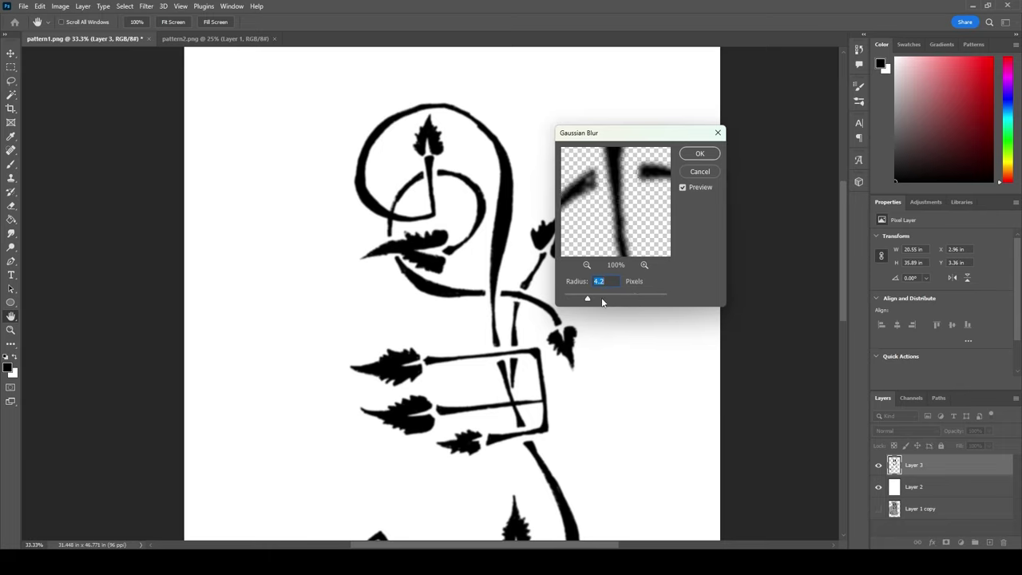
left_click_drag(585, 289, 593, 296)
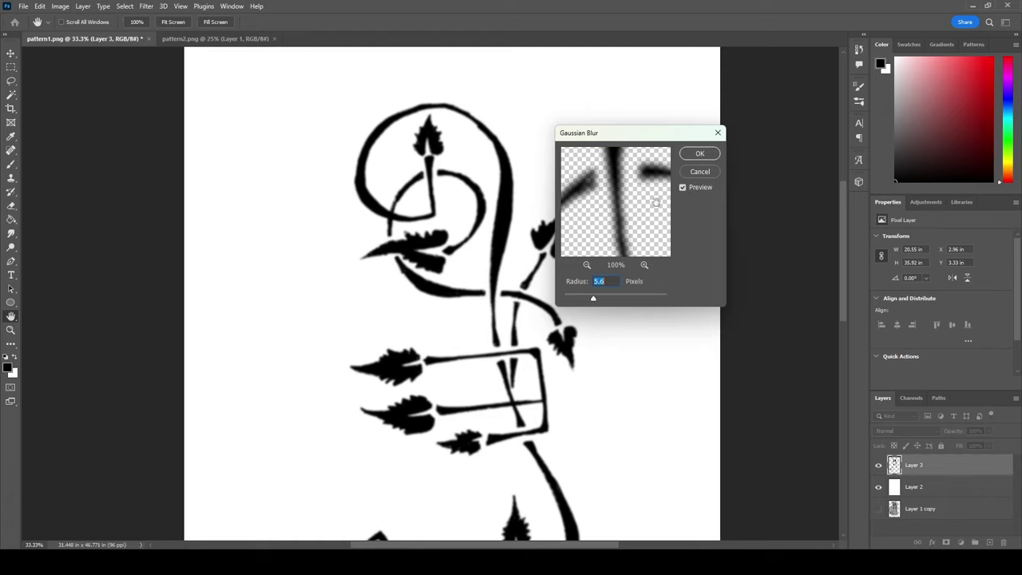
left_click(697, 153)
scroll(766, 476, "down", 2)
key("e")
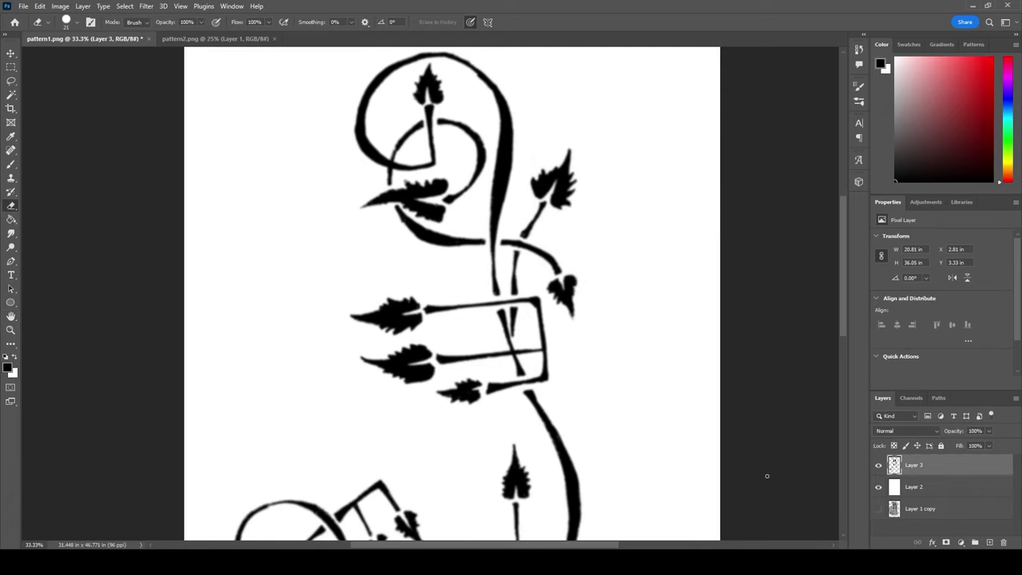
Add a Curves adjustment layer and bring its black and white points together near the midtones, with the white input at 135, to sharpen the blurred edges
left_click(962, 542)
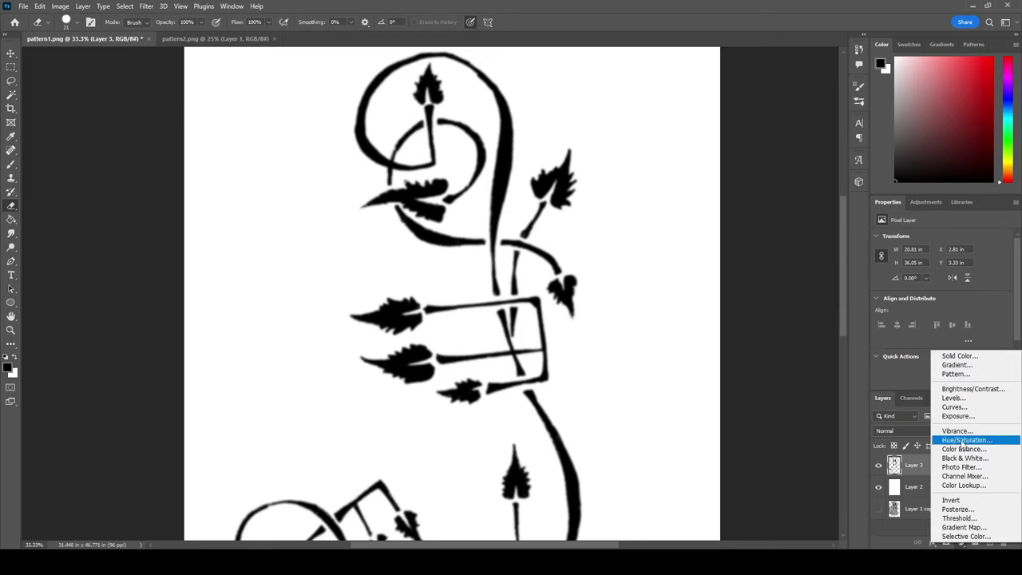
left_click(955, 407)
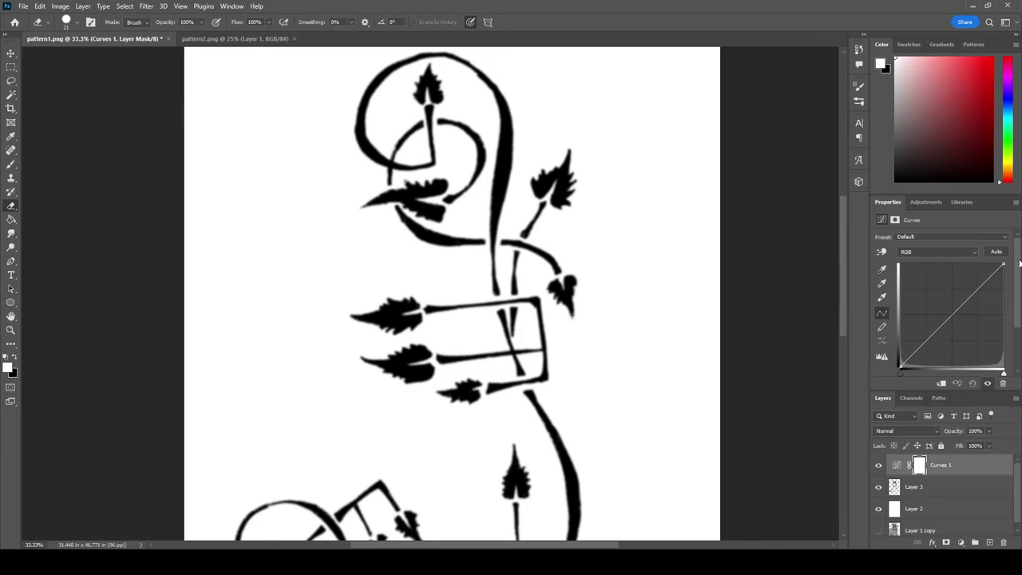
left_click_drag(1019, 264, 972, 301)
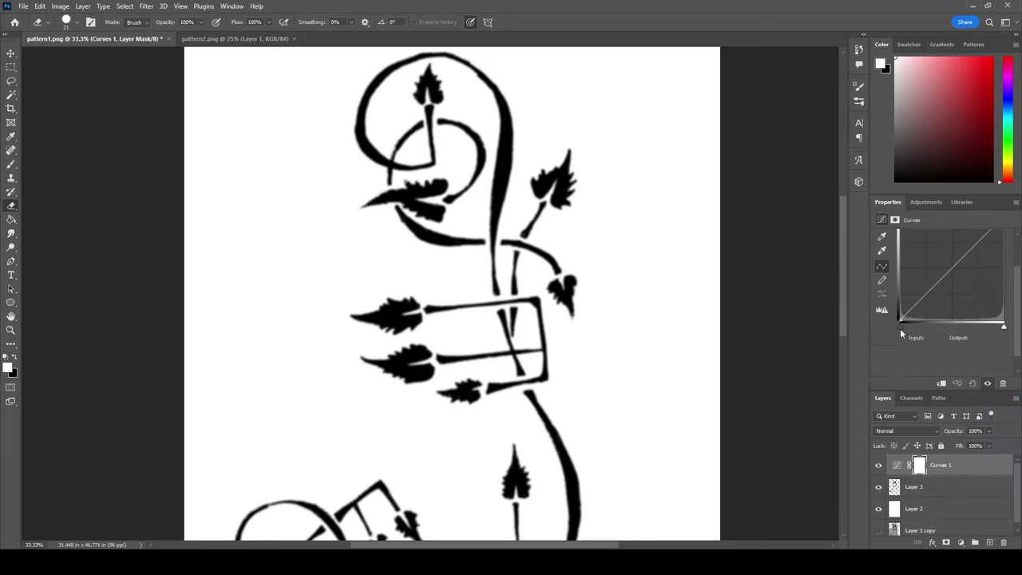
mouse_move(900, 328)
left_mouse_down()
mouse_move(1002, 324)
mouse_move(862, 320)
left_mouse_up()
mouse_move(1004, 327)
left_mouse_down()
mouse_move(860, 330)
mouse_move(997, 331)
mouse_move(945, 335)
mouse_move(960, 328)
left_mouse_up()
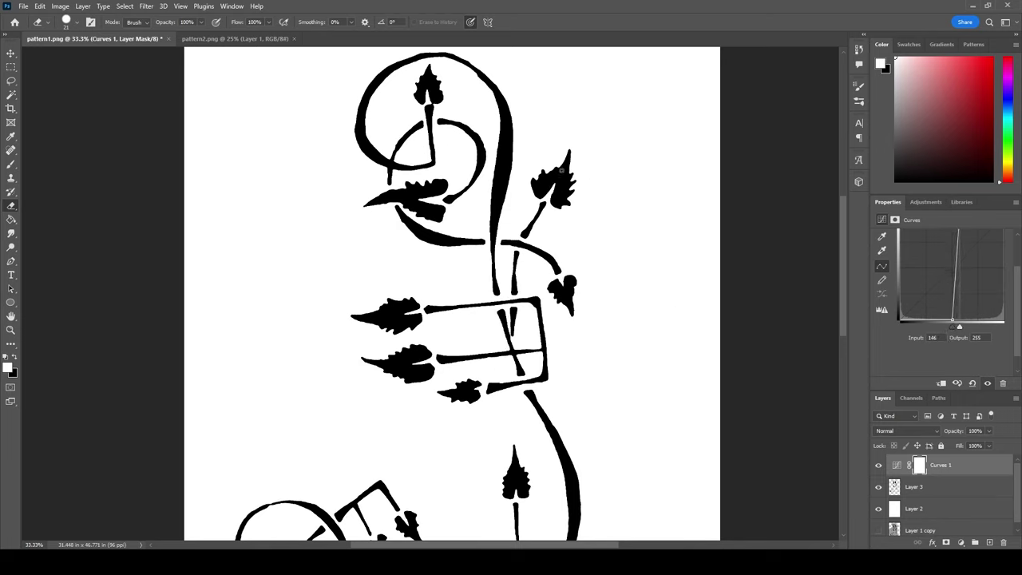
left_click_drag(958, 333, 956, 330)
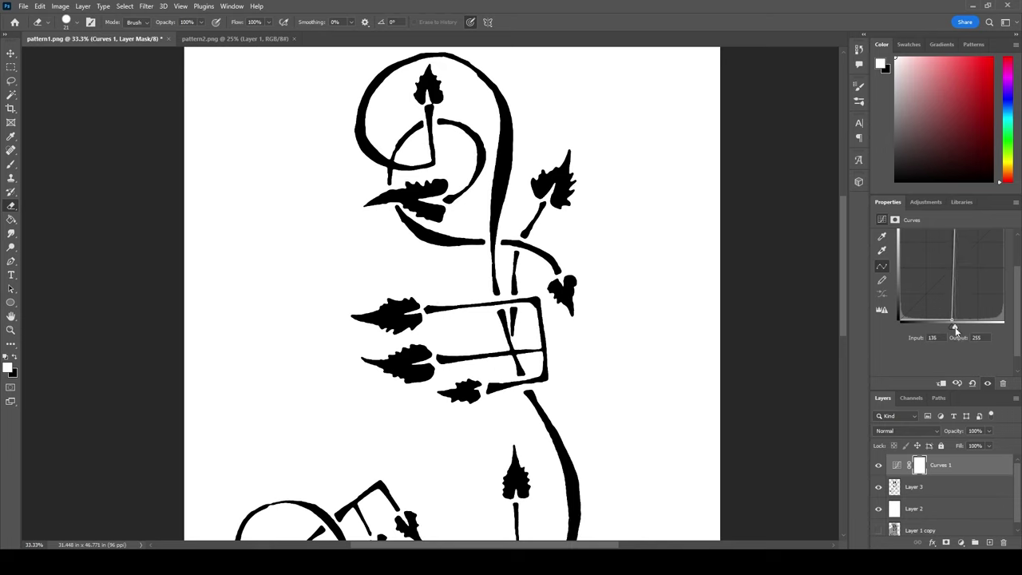
Flatten the image into a single layer, discarding the hidden layers
right_click(927, 472)
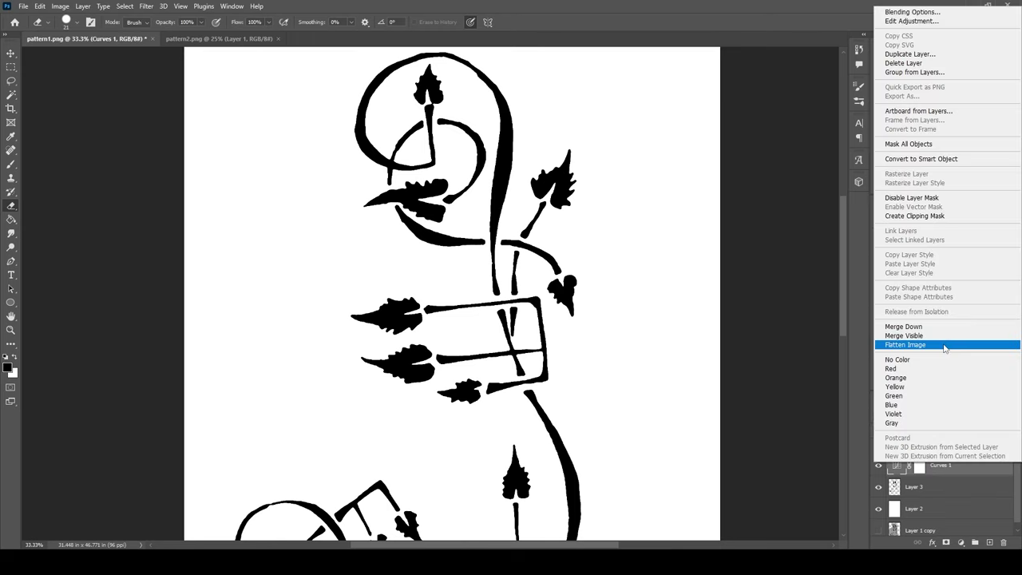
left_click(944, 346)
left_click(460, 208)
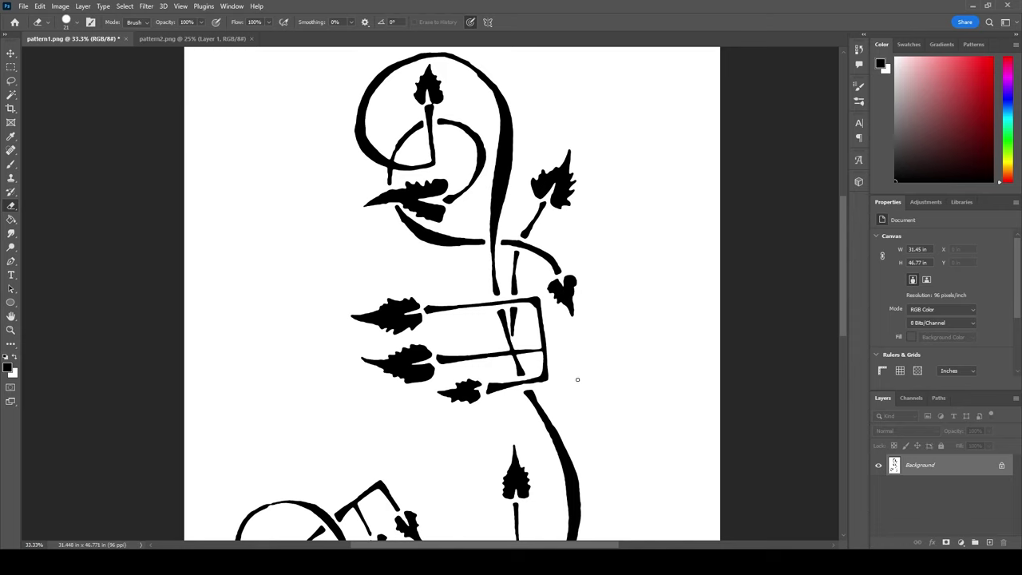
Select and delete the white background so only the black linework is left on transparency, and clear the selection
key("ctrl+minus")
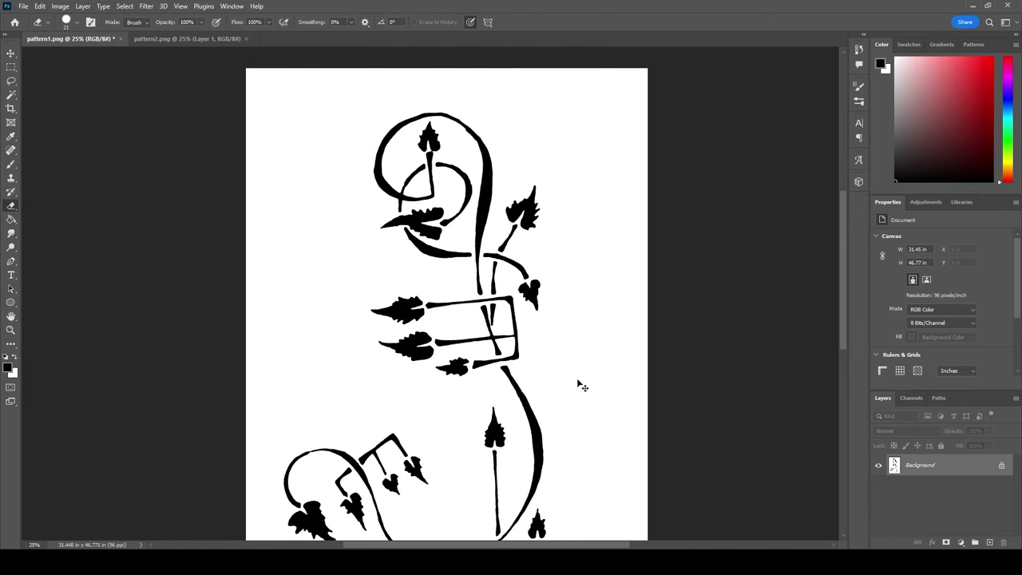
key("ctrl+minus")
left_click(126, 7)
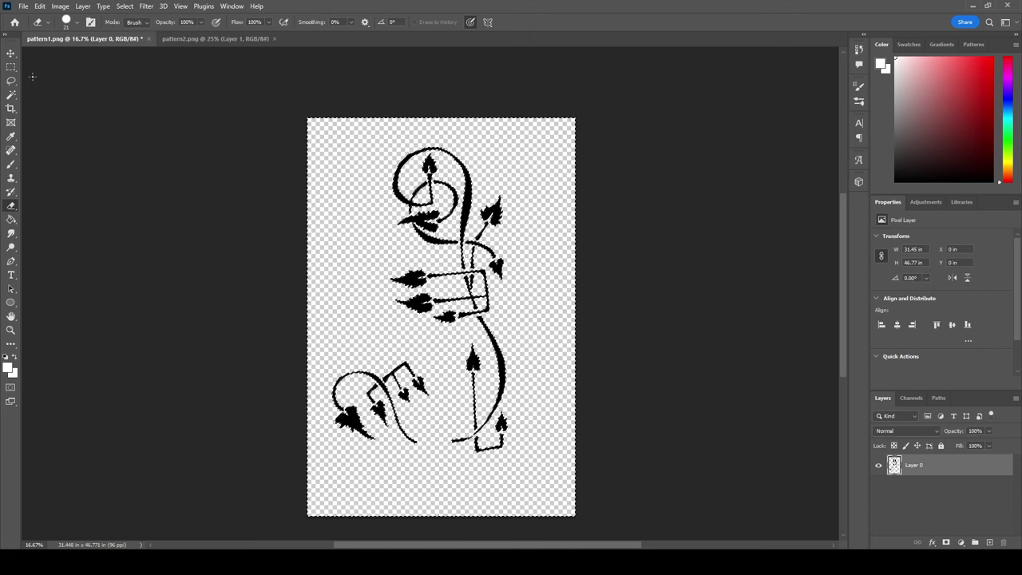
key("ctrl+d")
key("m")
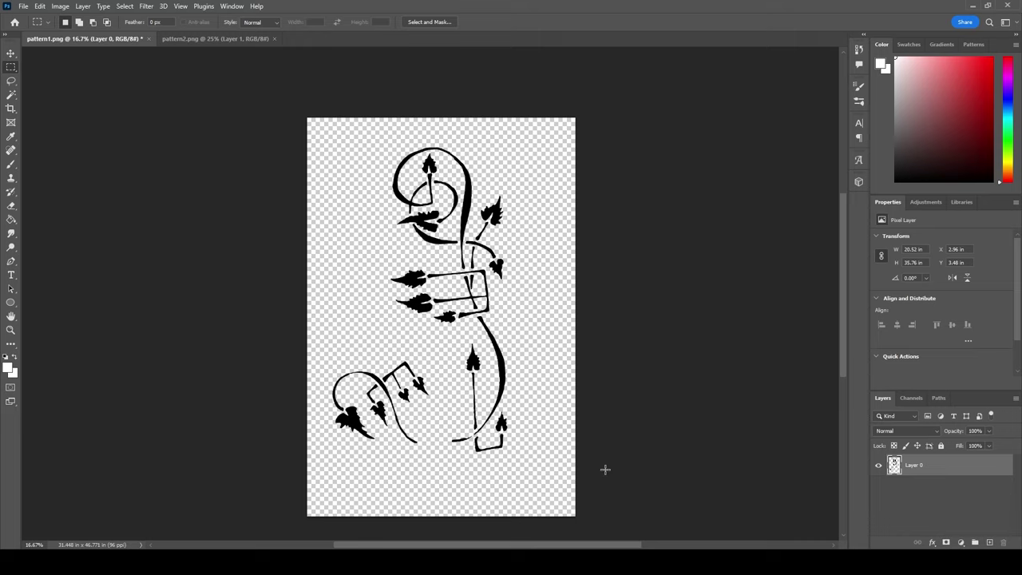
Examine the edges of the linework up close, from the bracketed leaves up to the large upper swirl
key("b")
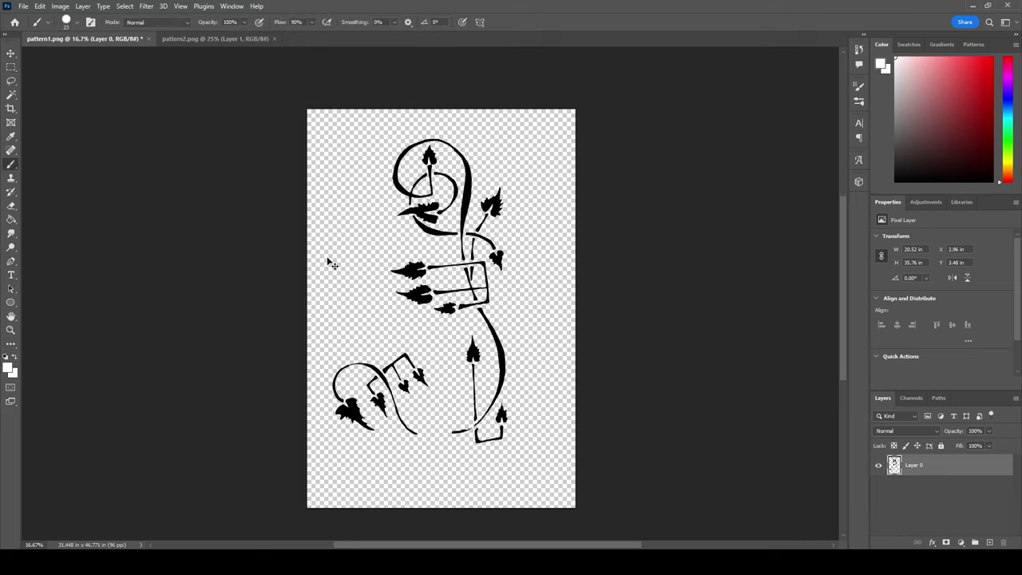
key("ctrl+plus")
key("ctrl+plus")
key("ctrl+plus")
key("ctrl+plus")
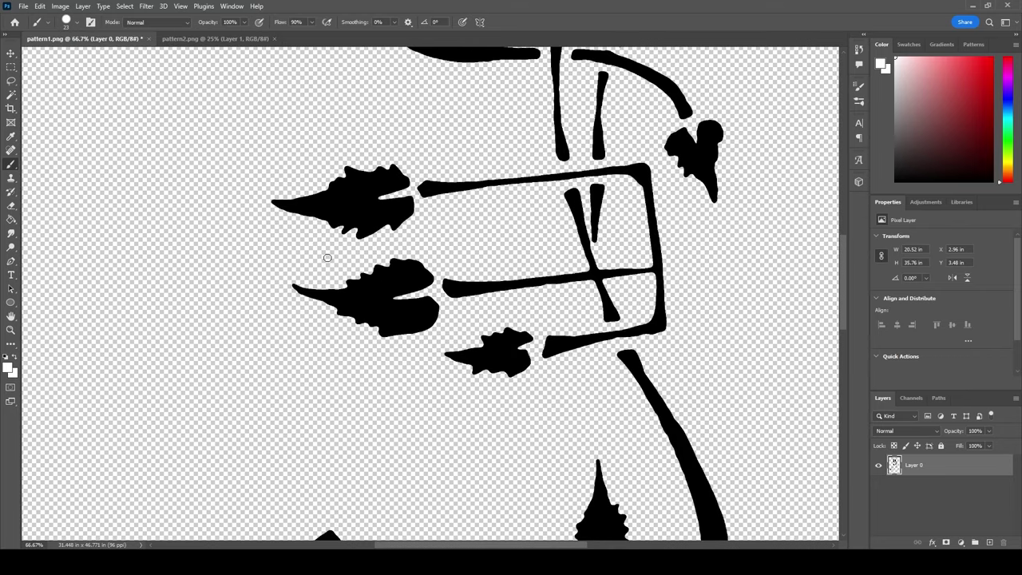
scroll(774, 325, "up", 3)
scroll(774, 325, "up", 2)
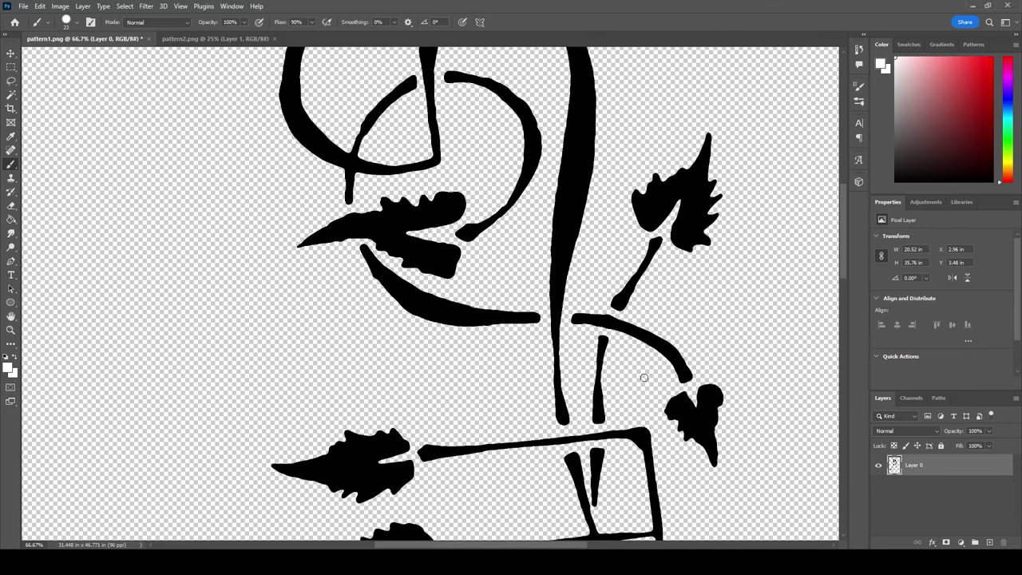
scroll(535, 345, "up", 2)
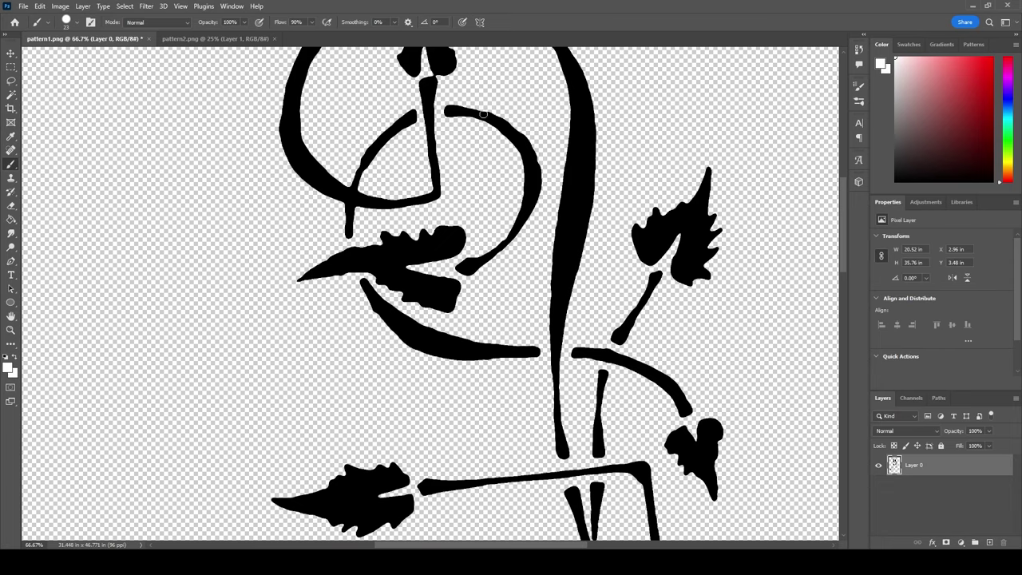
scroll(529, 203, "up", 2)
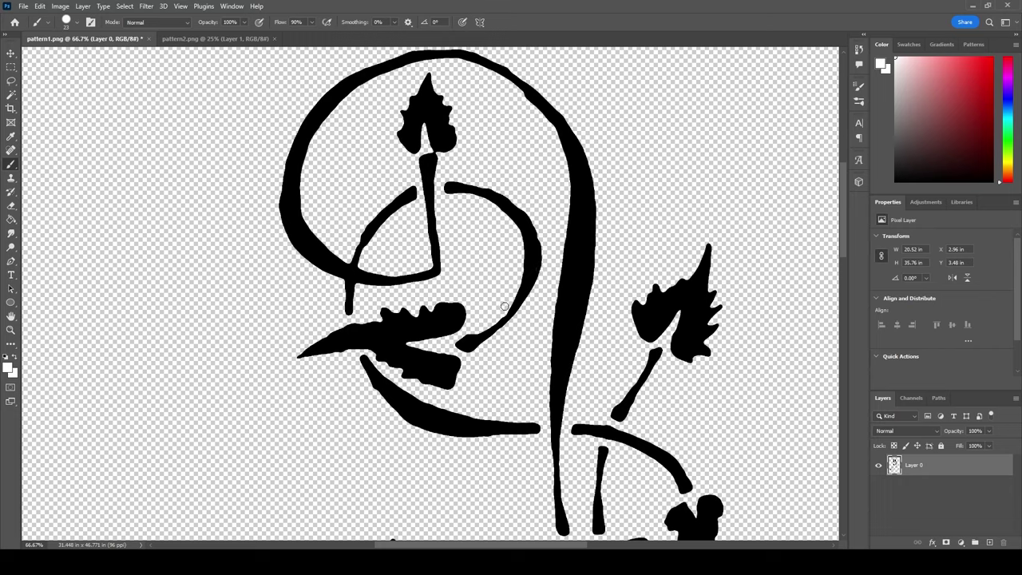
Try to smooth the inner curve of the upper swirl with a black 23 px Brush, and undo the strokes
key("x")
left_click_drag(460, 187, 502, 205)
mouse_move(497, 197)
left_mouse_down()
mouse_move(534, 232)
mouse_move(541, 262)
mouse_move(526, 296)
mouse_move(473, 339)
left_mouse_up()
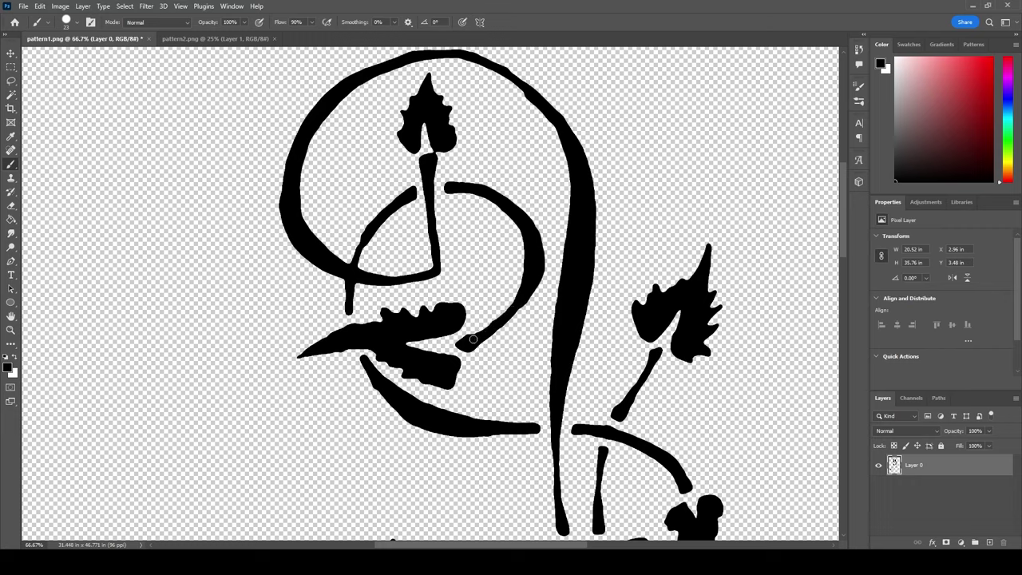
left_click(39, 6)
left_click(48, 14)
left_click(45, 23)
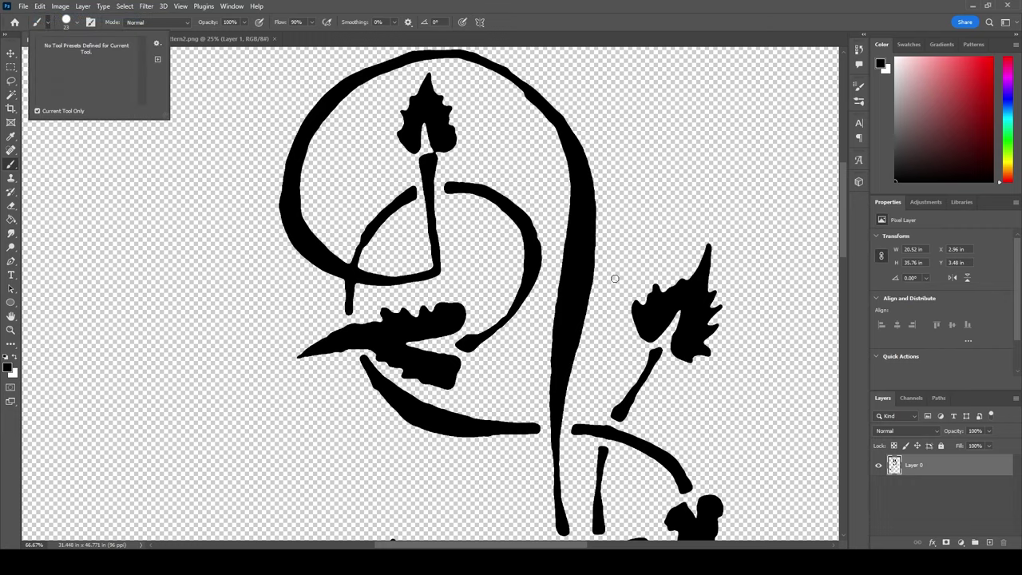
left_click(534, 242)
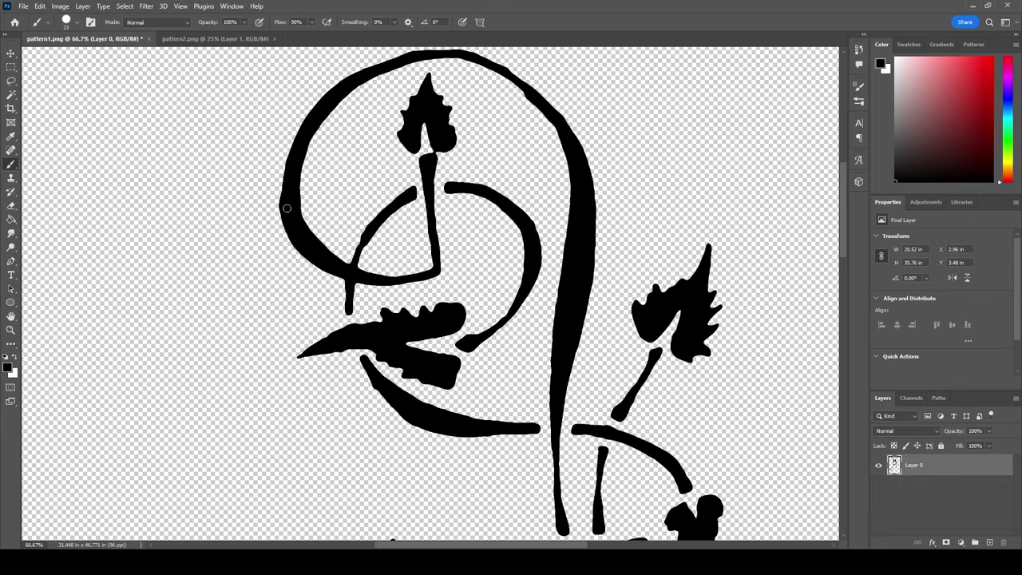
Try to round off the outer swirl's left edge with a larger black Brush, and undo the stroke
left_click(77, 22)
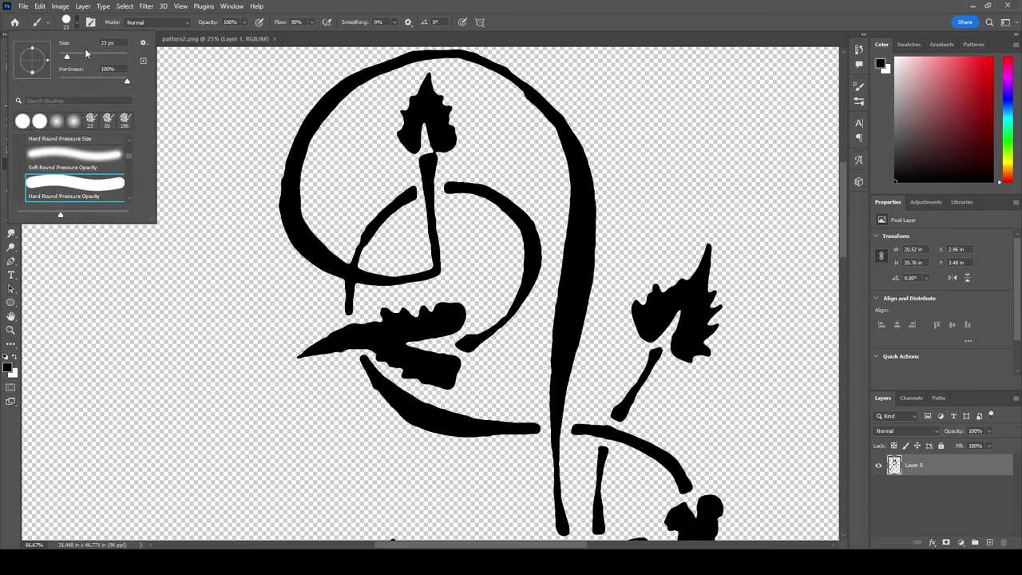
left_click_drag(83, 56, 78, 56)
left_click(289, 180)
left_click_drag(289, 180, 302, 247)
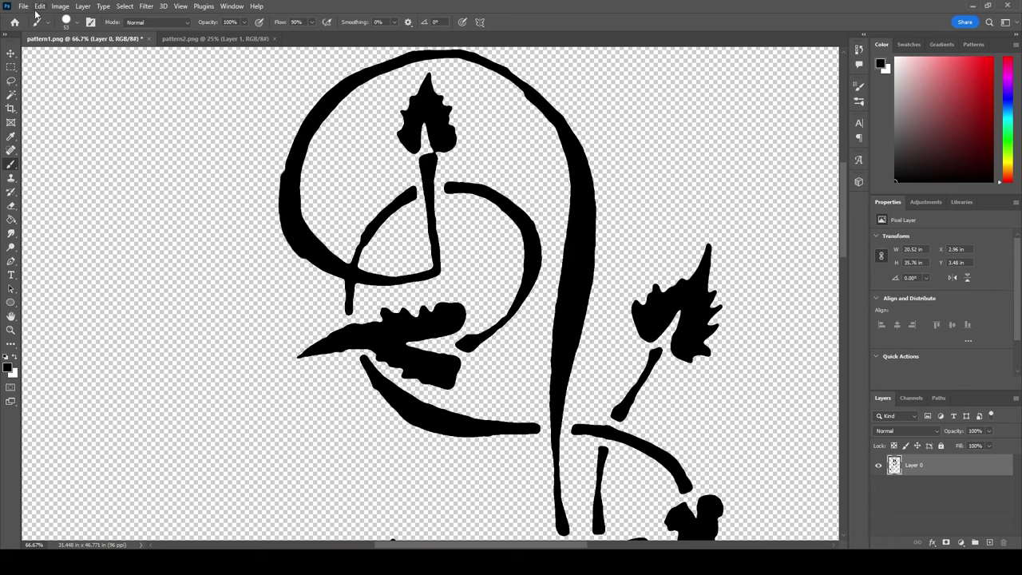
left_click(40, 6)
left_click(71, 19)
Erase the sliver joining the uppermost leaf to its stem with a 9 px hard round Eraser
left_click(11, 206)
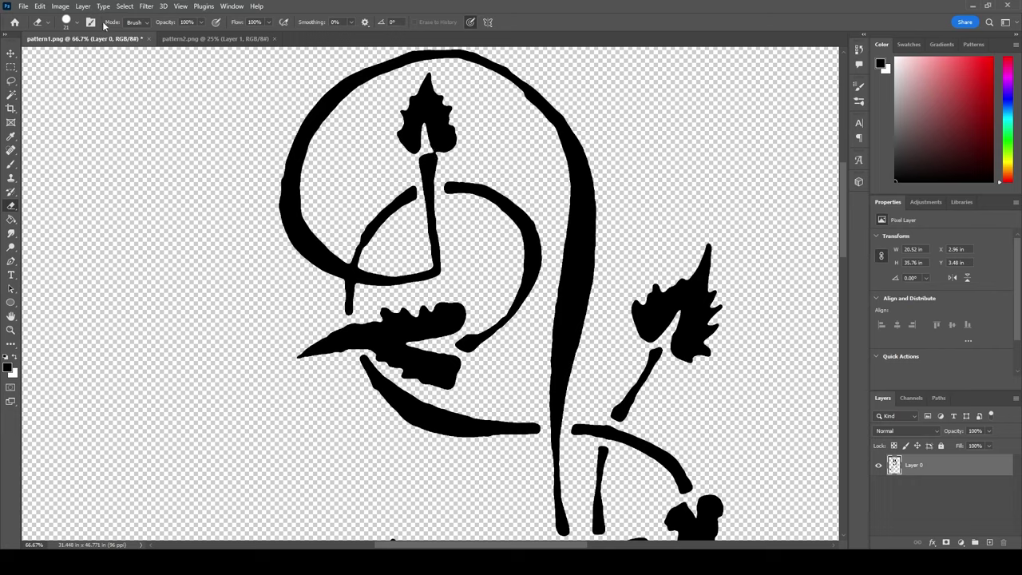
left_click(71, 22)
left_click_drag(69, 58, 62, 57)
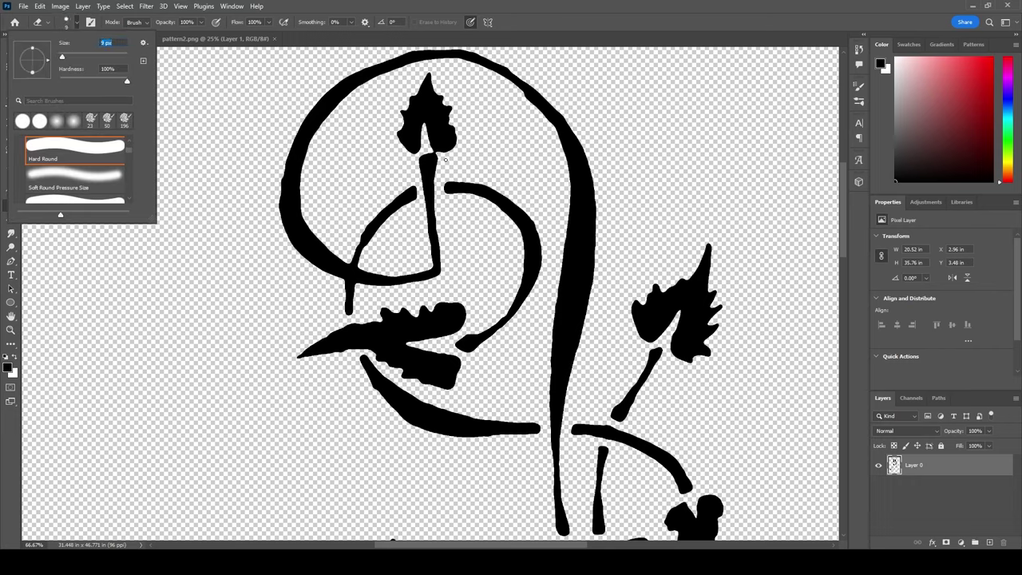
left_click(445, 160)
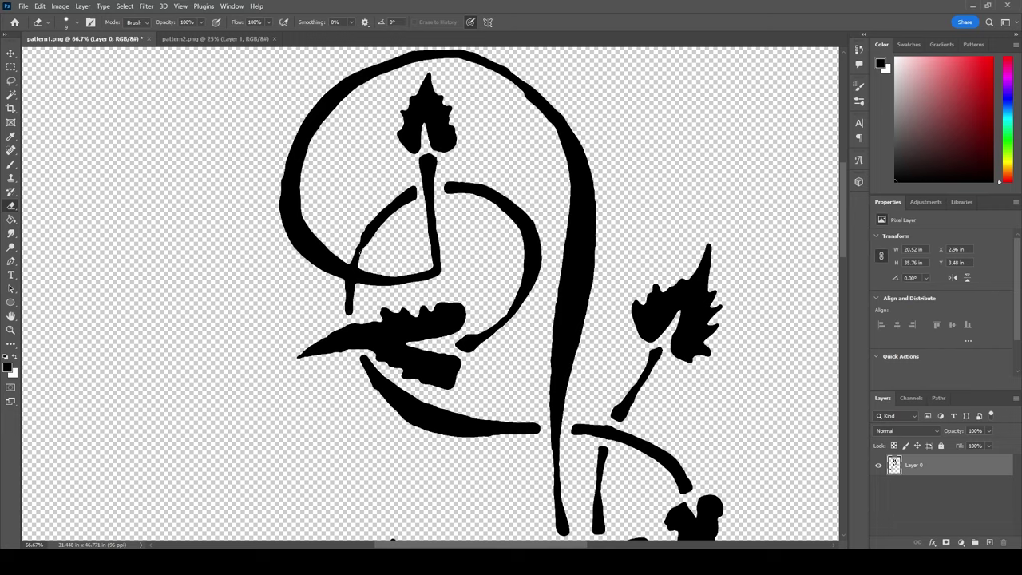
Bridge the gap between the long lower arc and its short tapered tail with a 12 px black Brush
scroll(449, 452, "down", 5)
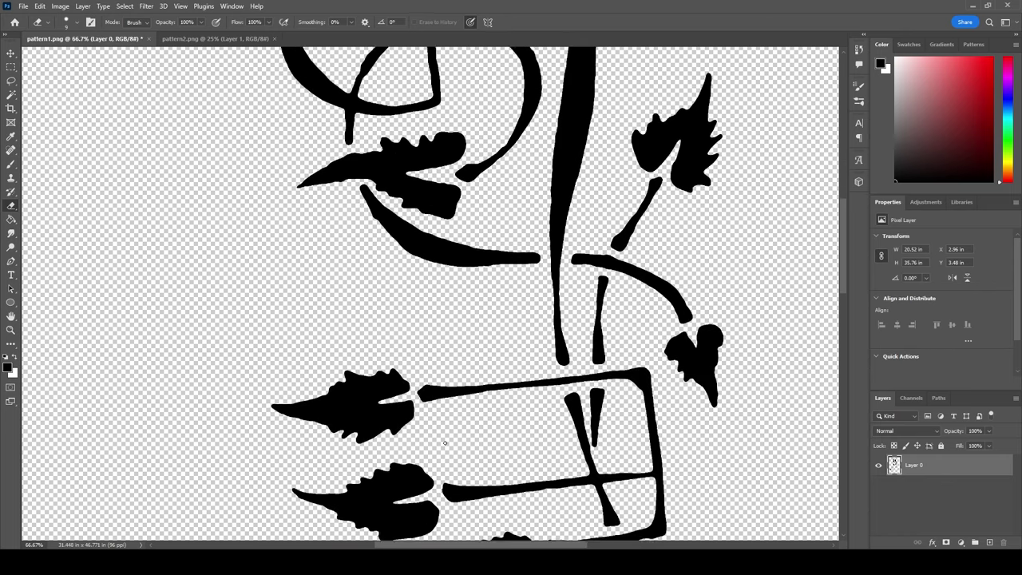
scroll(427, 442, "down", 10)
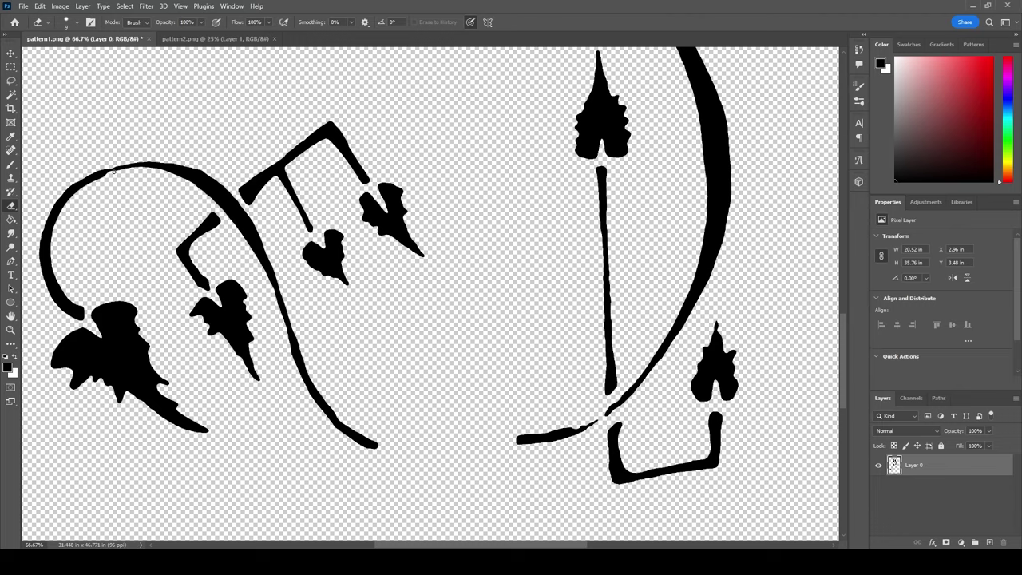
left_click(10, 164)
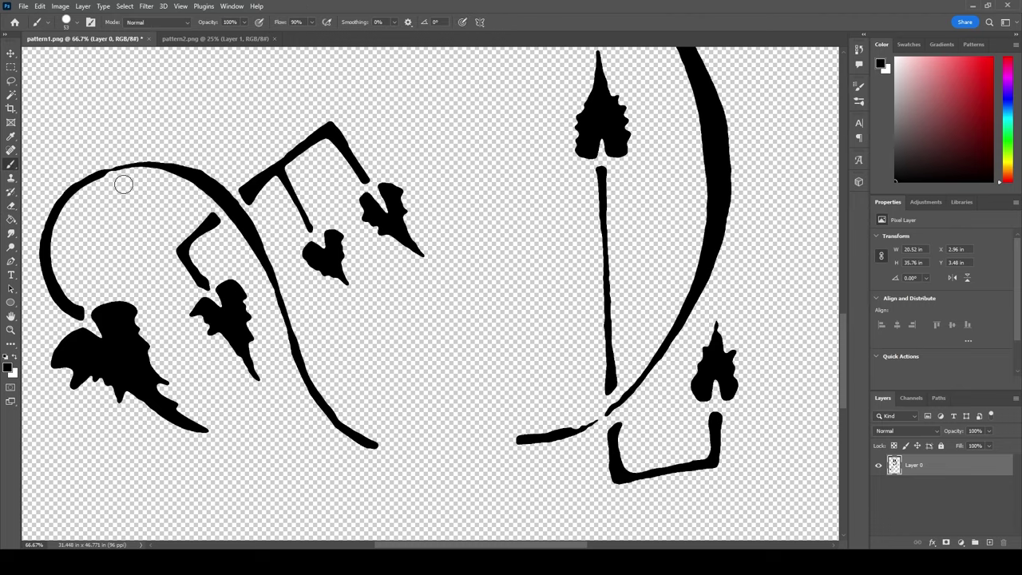
left_click(74, 22)
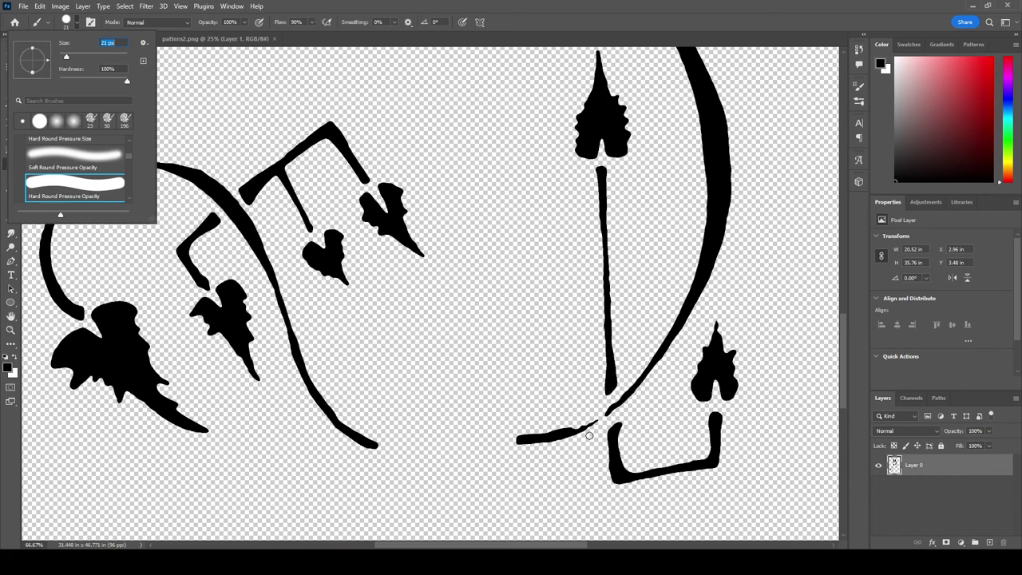
scroll(589, 435, "up", 6)
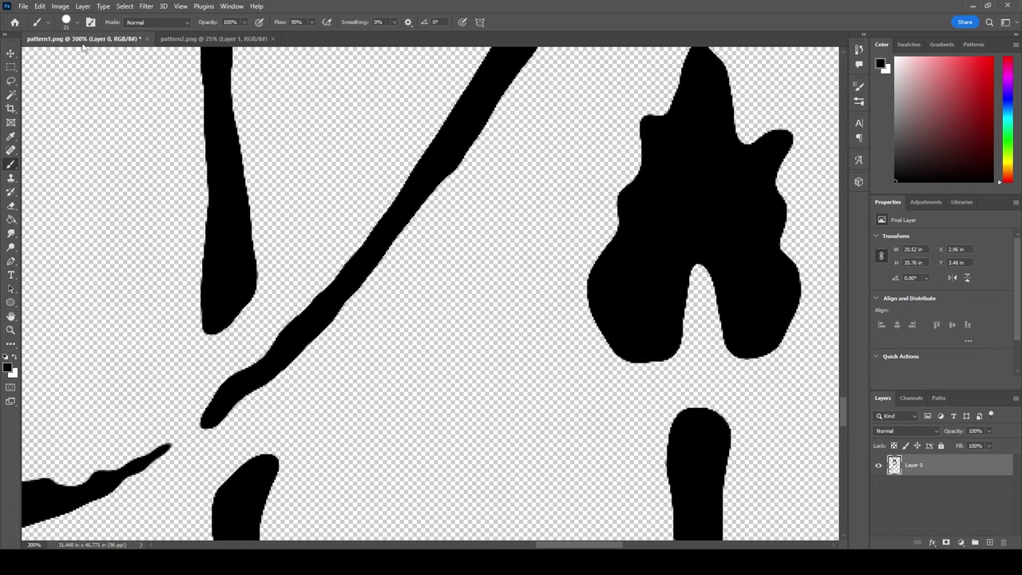
left_click(75, 22)
mouse_move(48, 471)
left_mouse_down()
mouse_move(223, 405)
mouse_move(183, 418)
mouse_move(198, 426)
mouse_move(99, 477)
mouse_move(138, 466)
mouse_move(131, 444)
mouse_move(3, 479)
left_mouse_up()
left_click(405, 544)
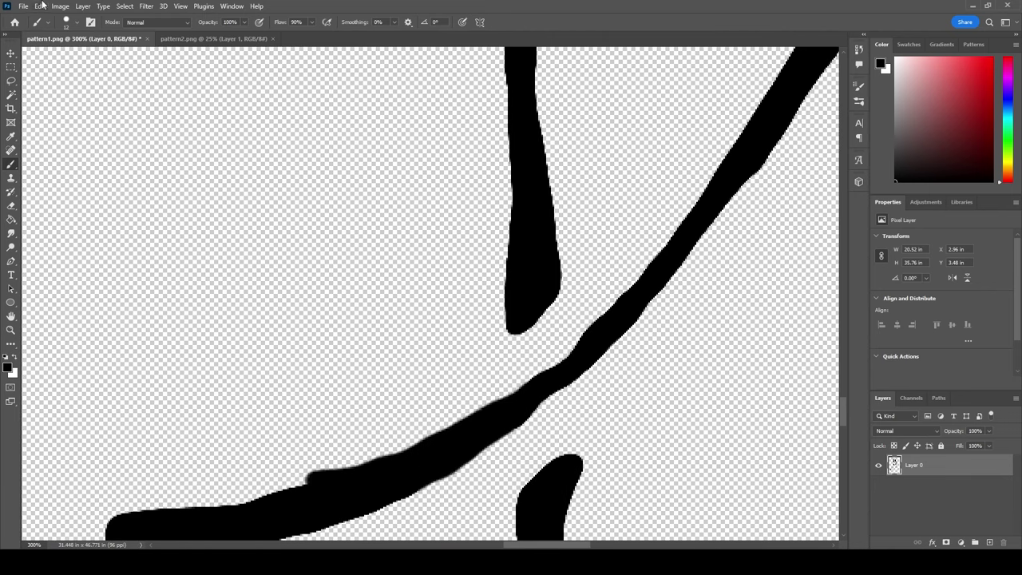
Erase the bump on the joined lower arc's upper edge and even out both edges with the black Brush
key("e")
mouse_move(343, 484)
left_mouse_down()
mouse_move(293, 481)
mouse_move(360, 430)
mouse_move(296, 478)
mouse_move(201, 497)
mouse_move(316, 479)
mouse_move(392, 447)
mouse_move(253, 511)
mouse_move(462, 466)
mouse_move(251, 513)
mouse_move(372, 482)
left_mouse_up()
left_click(11, 164)
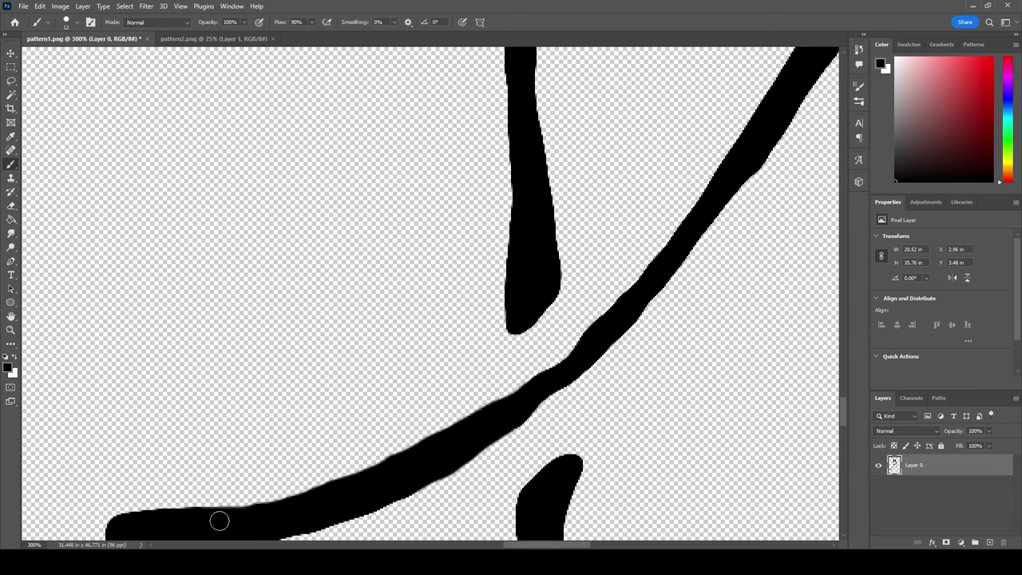
mouse_move(221, 516)
left_mouse_down()
mouse_move(394, 468)
mouse_move(471, 431)
mouse_move(483, 408)
mouse_move(570, 369)
mouse_move(601, 335)
mouse_move(358, 484)
left_mouse_up()
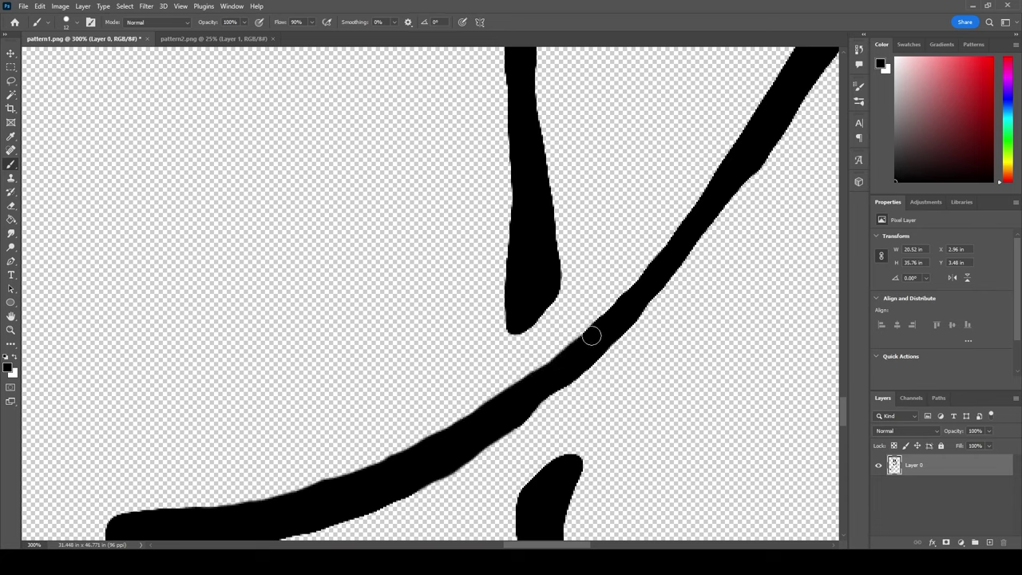
mouse_move(609, 331)
left_mouse_down()
mouse_move(580, 368)
mouse_move(515, 416)
mouse_move(386, 487)
mouse_move(632, 337)
mouse_move(602, 350)
mouse_move(665, 278)
mouse_move(652, 298)
left_mouse_up()
scroll(629, 392, "down", 1)
scroll(630, 392, "up", 1)
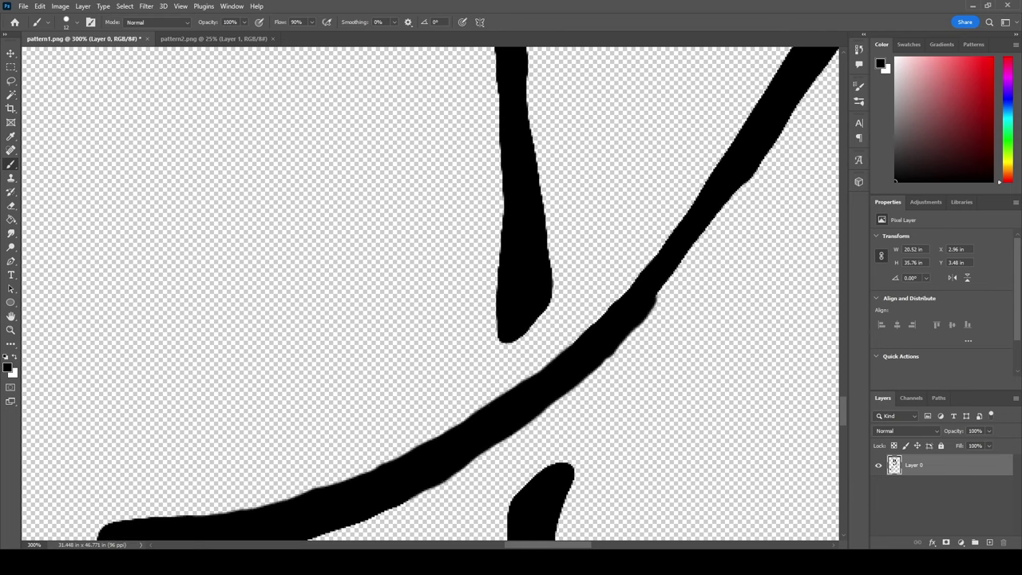
Smooth the uneven edges of the upper swirl's inner curve with the black Brush, from its blunt end up to the bend
left_click_drag(511, 545, 426, 545)
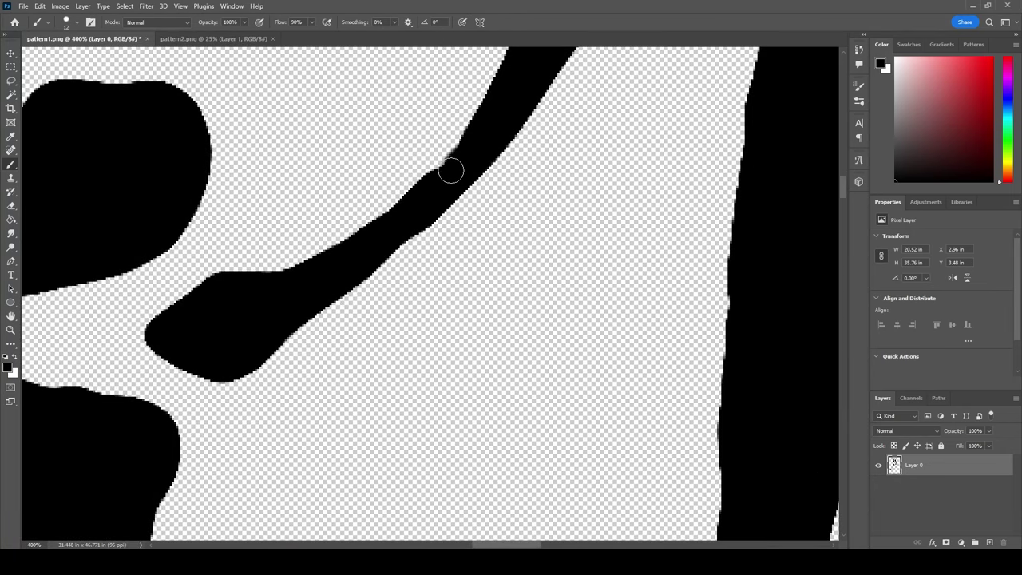
mouse_move(450, 170)
left_mouse_down()
mouse_move(369, 241)
mouse_move(415, 215)
mouse_move(385, 249)
left_mouse_up()
scroll(308, 208, "up", 5)
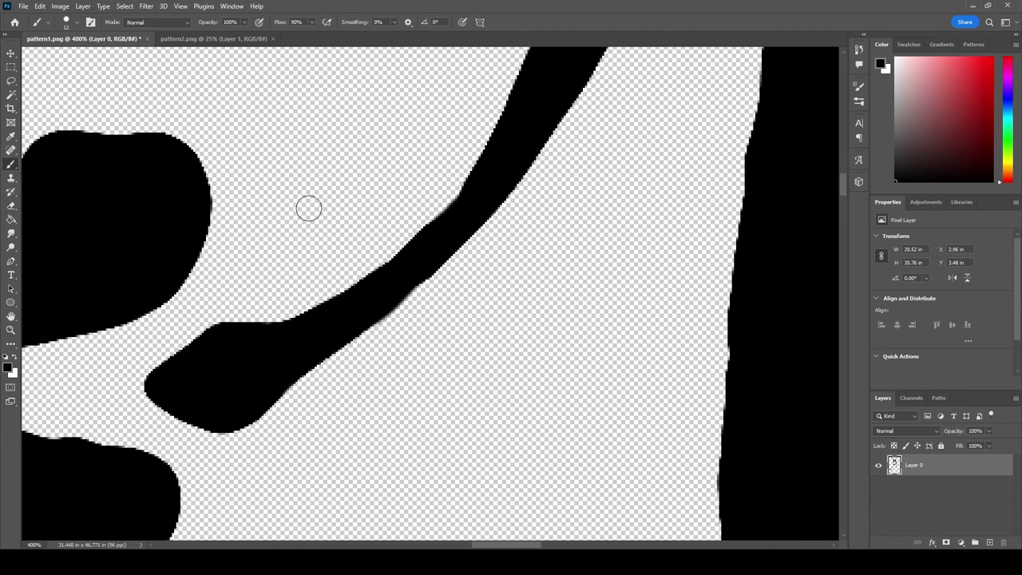
mouse_move(475, 384)
left_mouse_down()
mouse_move(468, 372)
mouse_move(442, 402)
left_mouse_up()
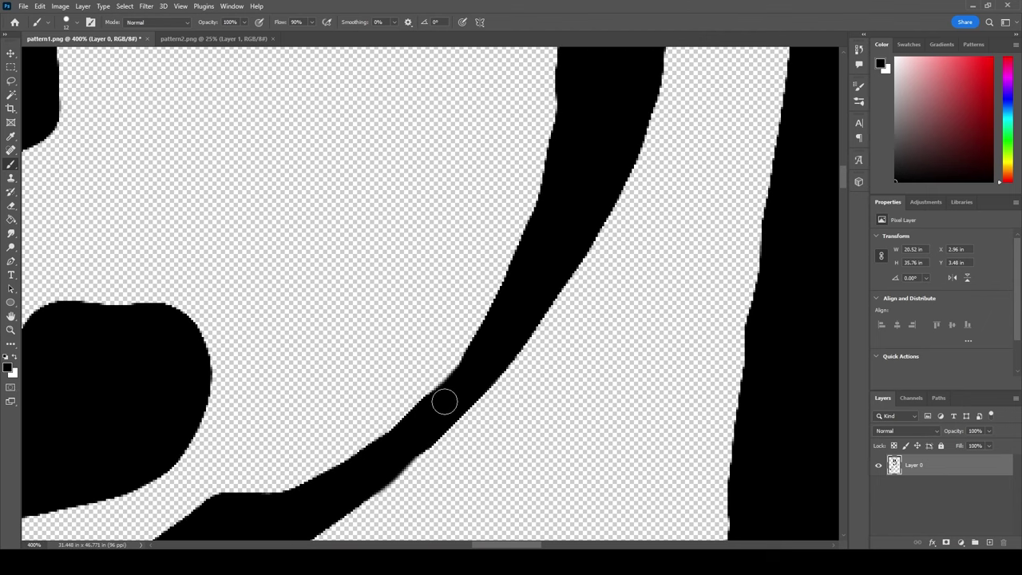
left_click_drag(442, 402, 435, 409)
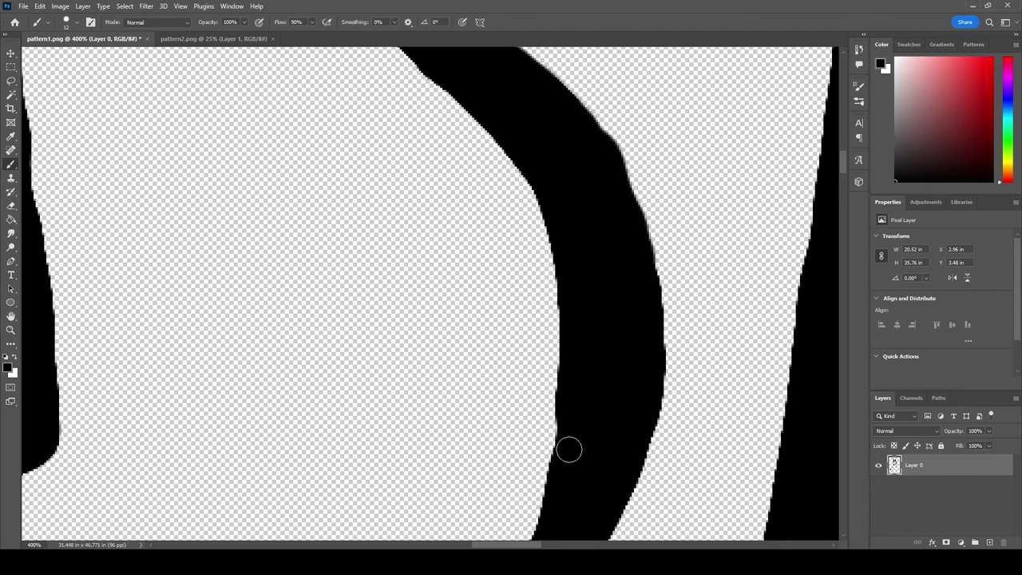
mouse_move(568, 450)
left_mouse_down()
mouse_move(568, 417)
mouse_move(557, 481)
left_mouse_up()
scroll(569, 426, "up", 6)
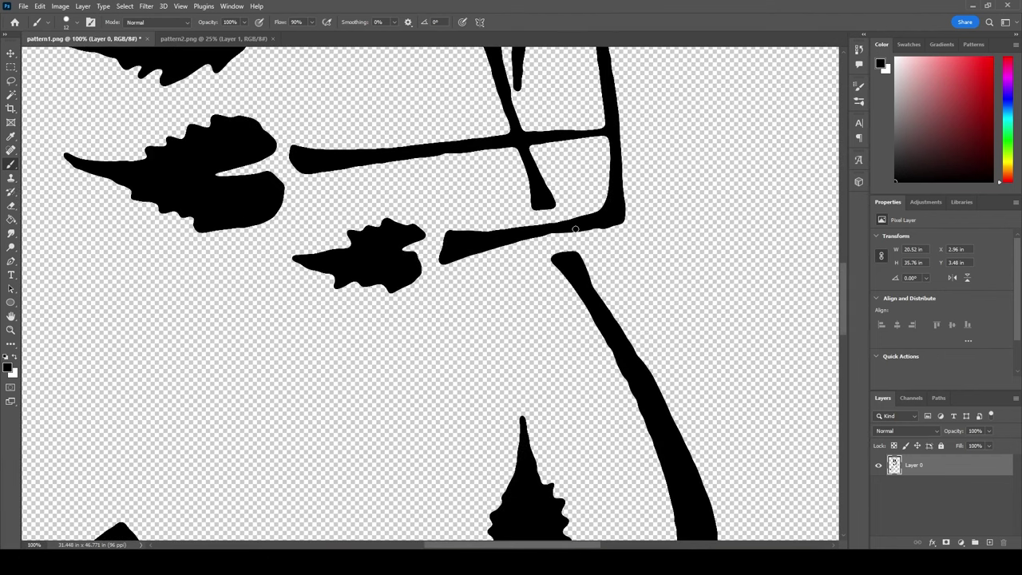
Even out the lower edge of the bracket's lowest bar with the black Brush, and check the linework below it
left_click_drag(559, 232, 456, 246)
scroll(647, 129, "down", 4)
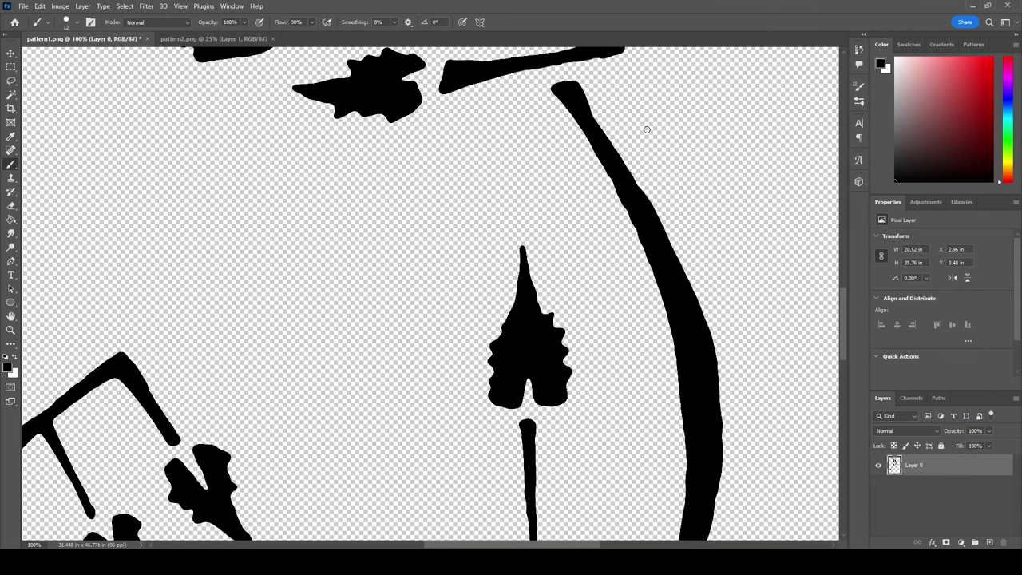
scroll(644, 367, "down", 6)
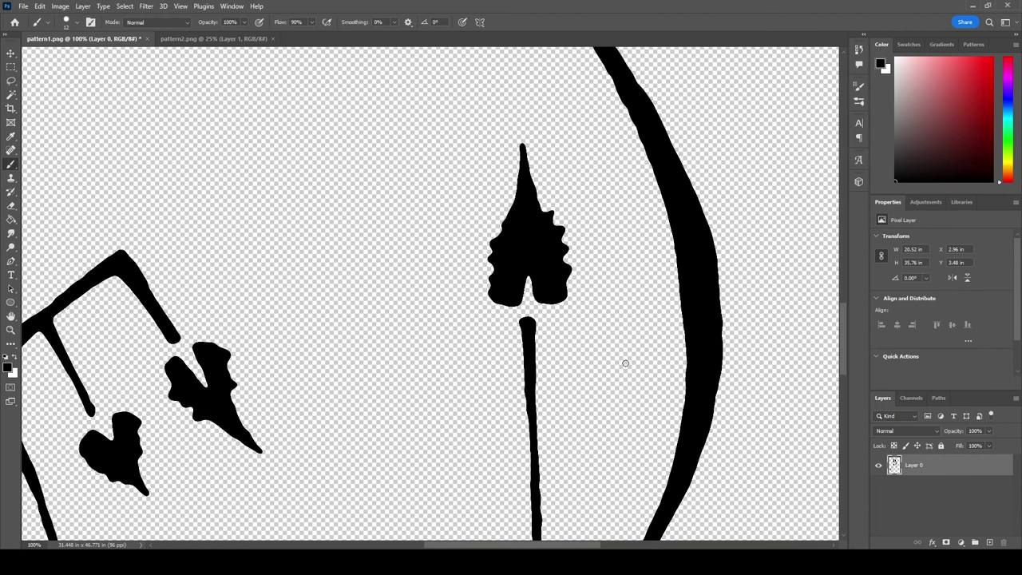
scroll(580, 408, "down", 3)
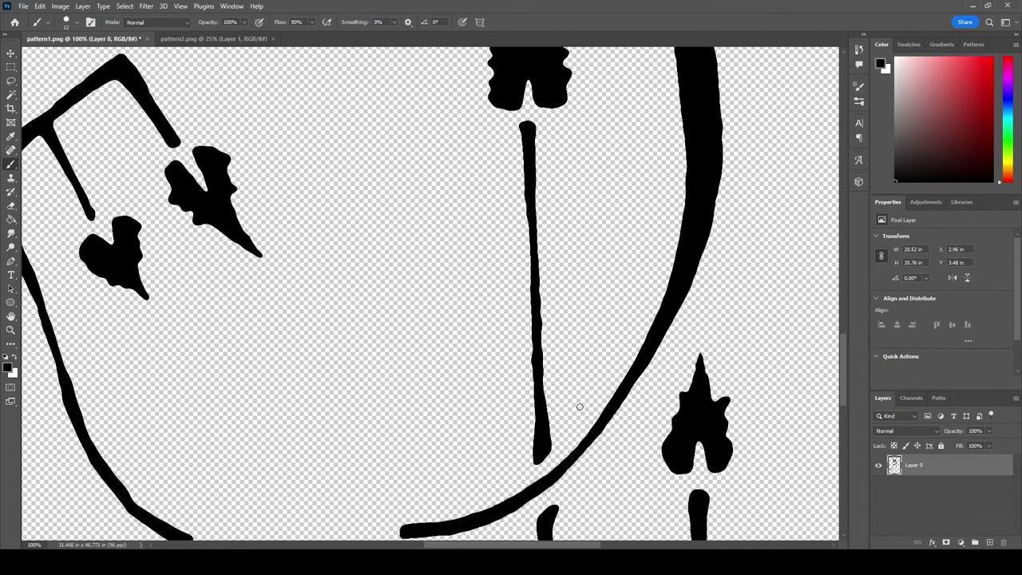
scroll(582, 416, "down", 4)
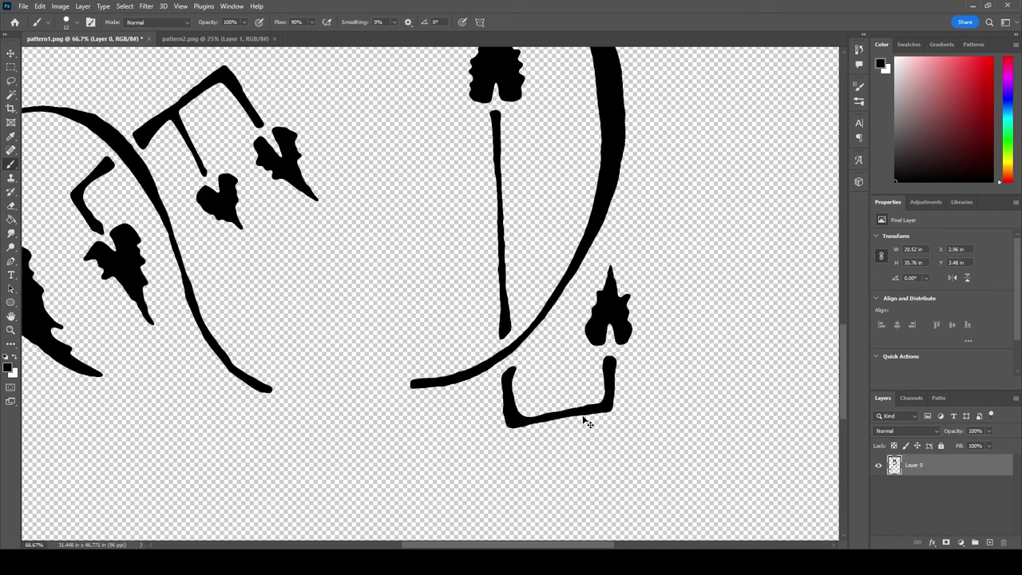
scroll(562, 402, "up", 4)
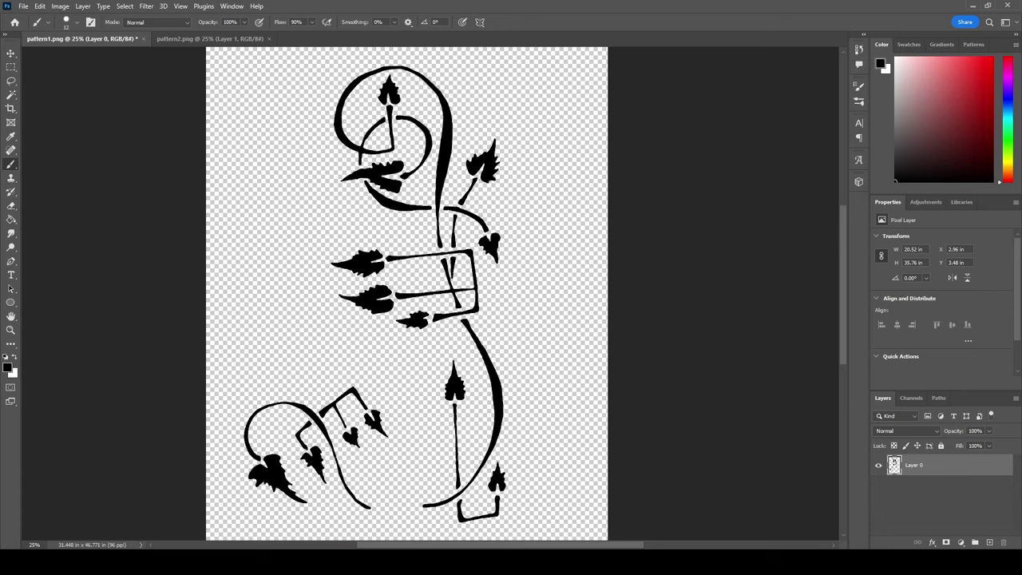
Try a black Stroke layer style on the linework, positioned Inside and then Center
left_click(932, 543)
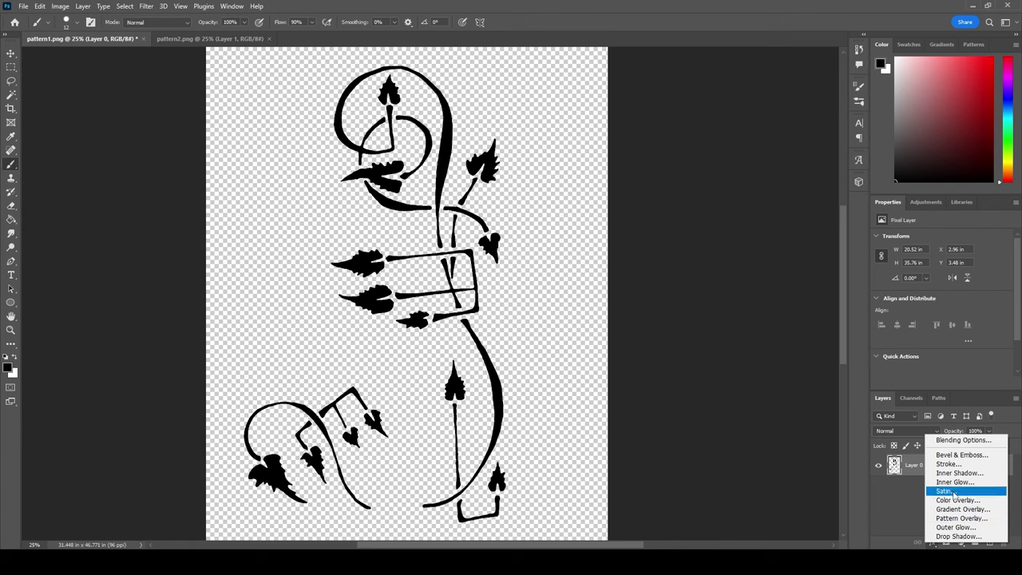
left_click(954, 466)
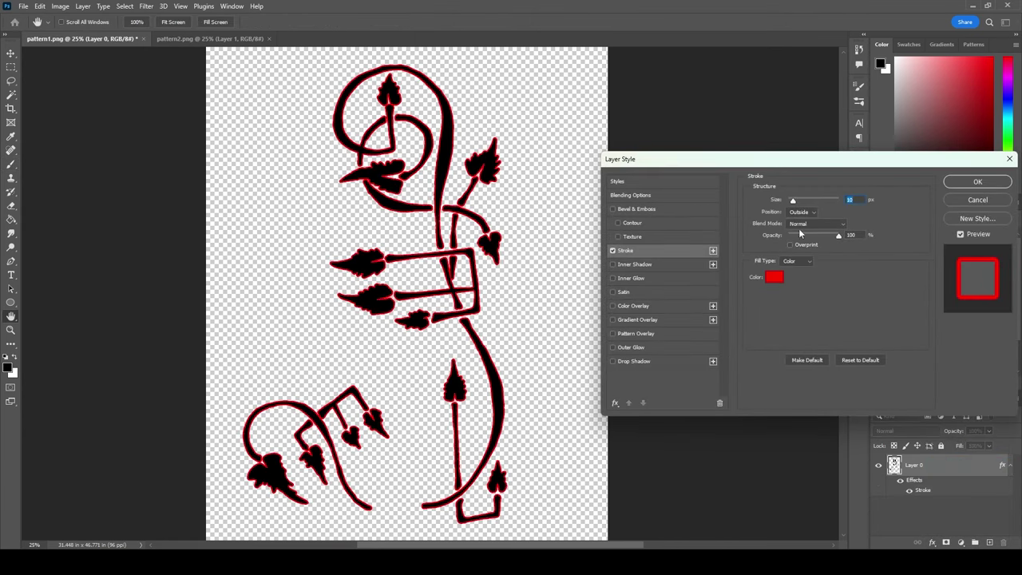
left_click(781, 277)
left_click(805, 319)
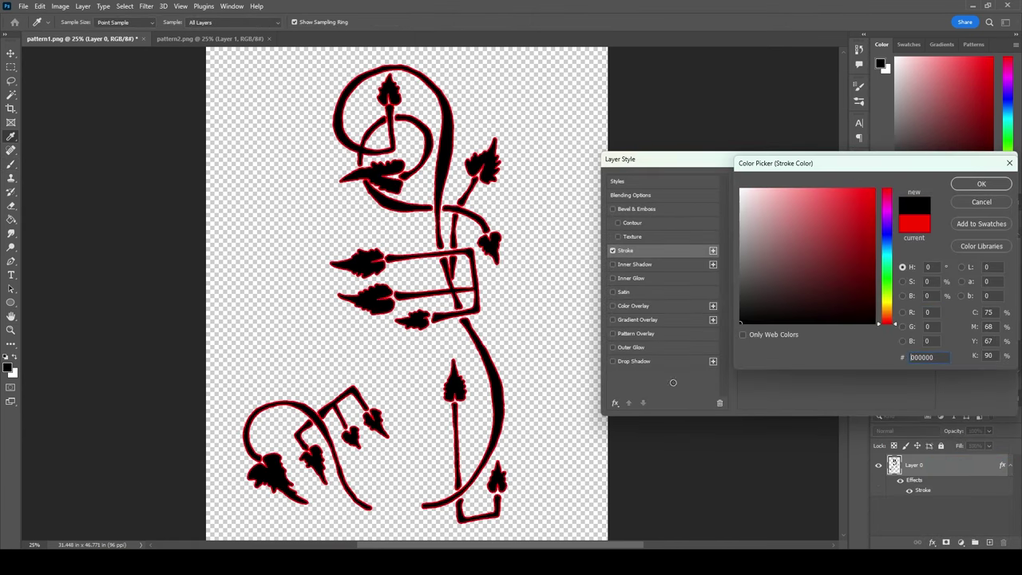
left_click(979, 183)
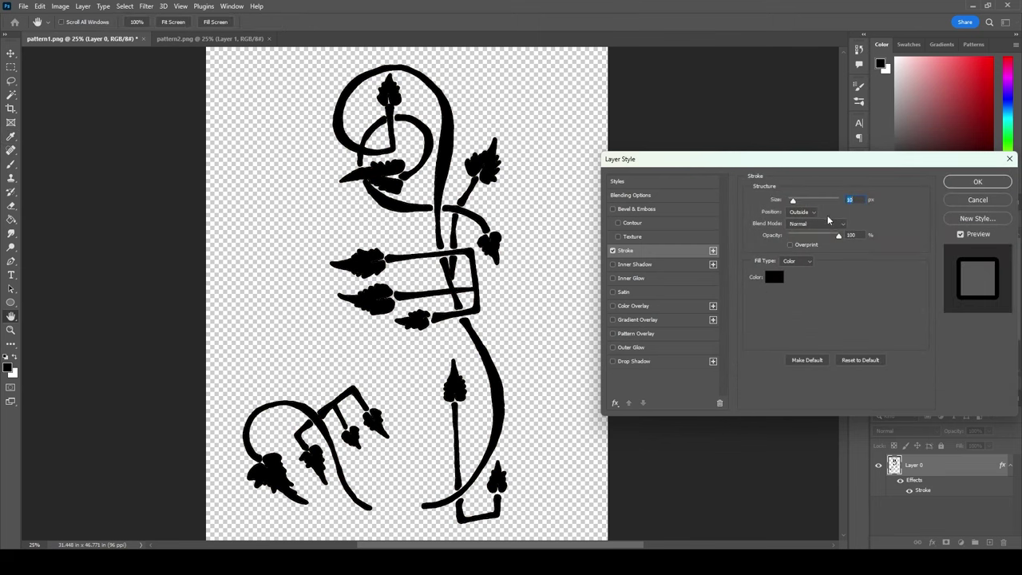
left_click(802, 212)
left_click(796, 229)
left_click(802, 212)
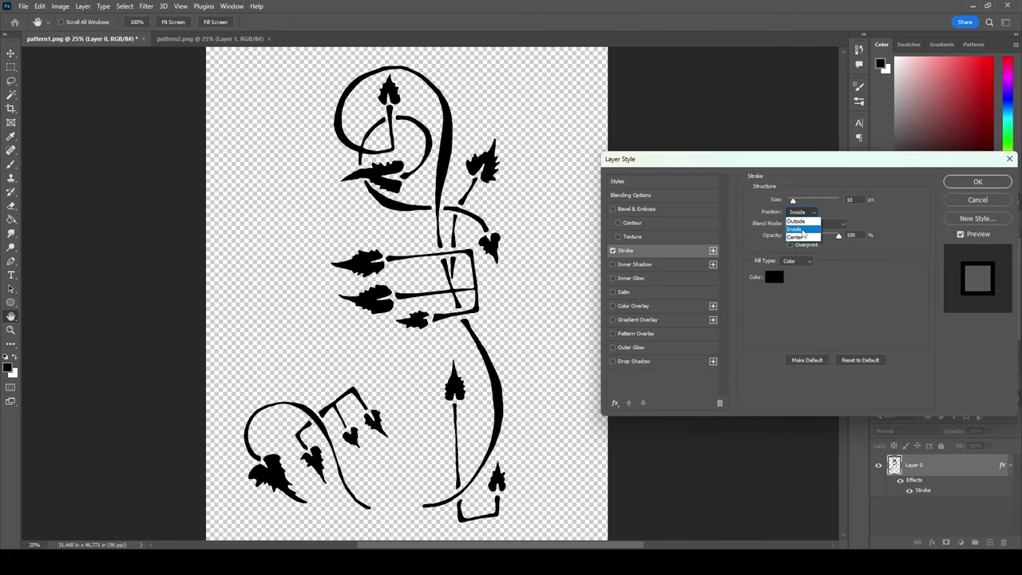
left_click(799, 237)
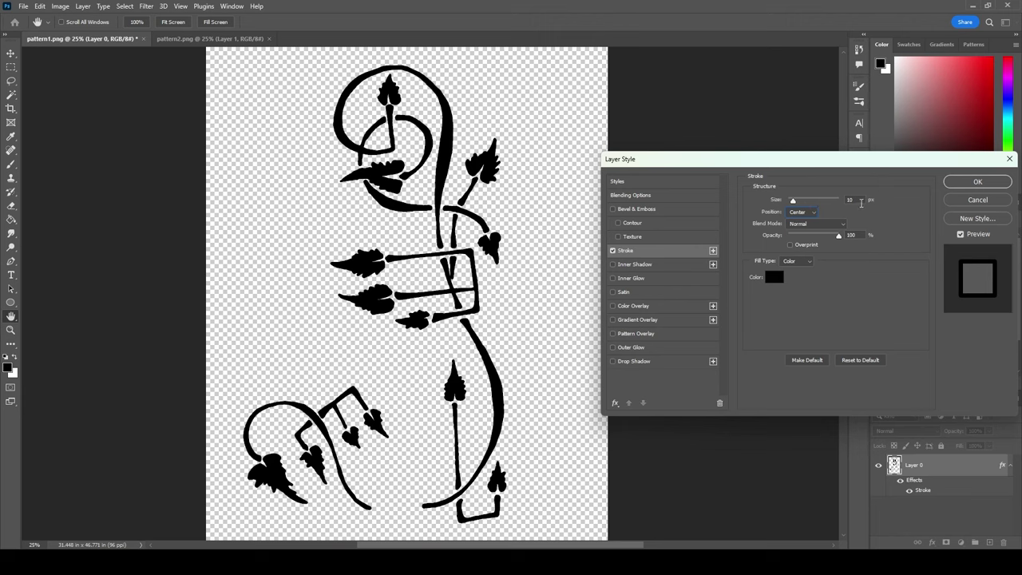
Try smaller and larger sizes for the black centered stroke, and cancel the layer style
key("Down")
key("Down")
key("Down")
key("Down")
key("Down")
key("Down")
key("Down")
key("Down")
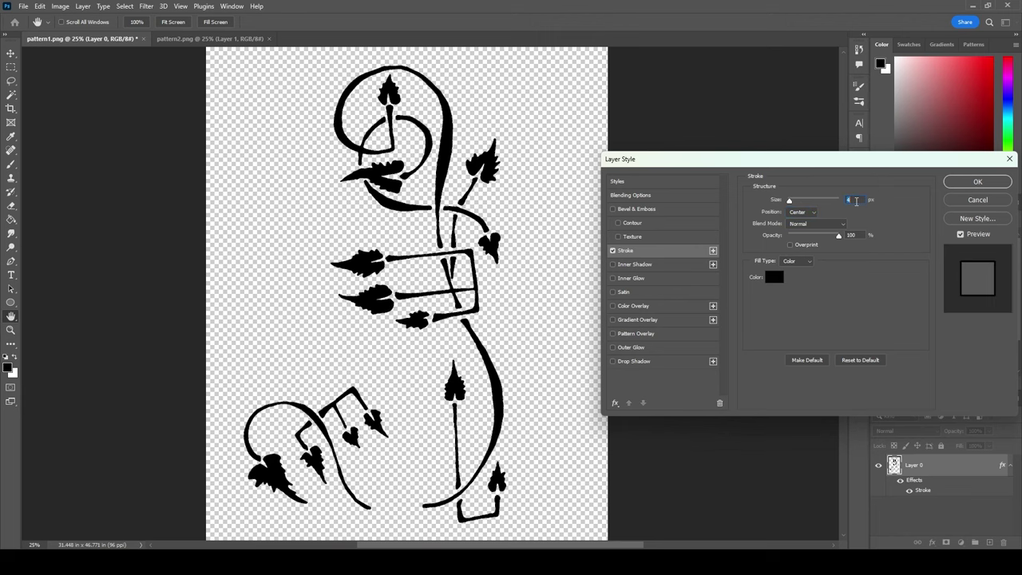
key("Down")
key("Up")
key("Up")
key("Up")
key("Up")
key("Up")
key("Up")
key("Up")
key("Up")
key("Up")
key("Up")
key("Up")
key("Up")
key("Up")
key("Up")
key("Up")
key("Up")
key("Up")
key("Up")
key("Up")
key("Up")
key("Down")
key("Down")
key("Down")
key("Down")
key("Down")
key("Down")
key("Down")
key("Down")
key("Down")
key("Down")
key("Down")
key("Down")
key("Down")
key("Down")
key("Down")
key("Down")
key("Down")
key("Down")
key("Down")
key("Down")
left_click(966, 201)
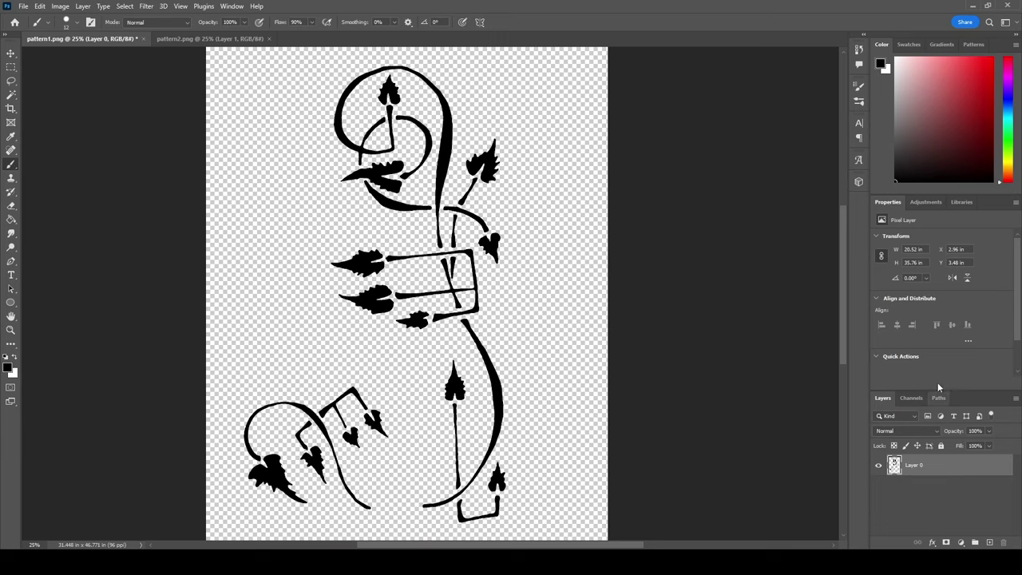
Apply a 10 px white Stroke layer style, positioned Center, to the linework layer
left_click(960, 543)
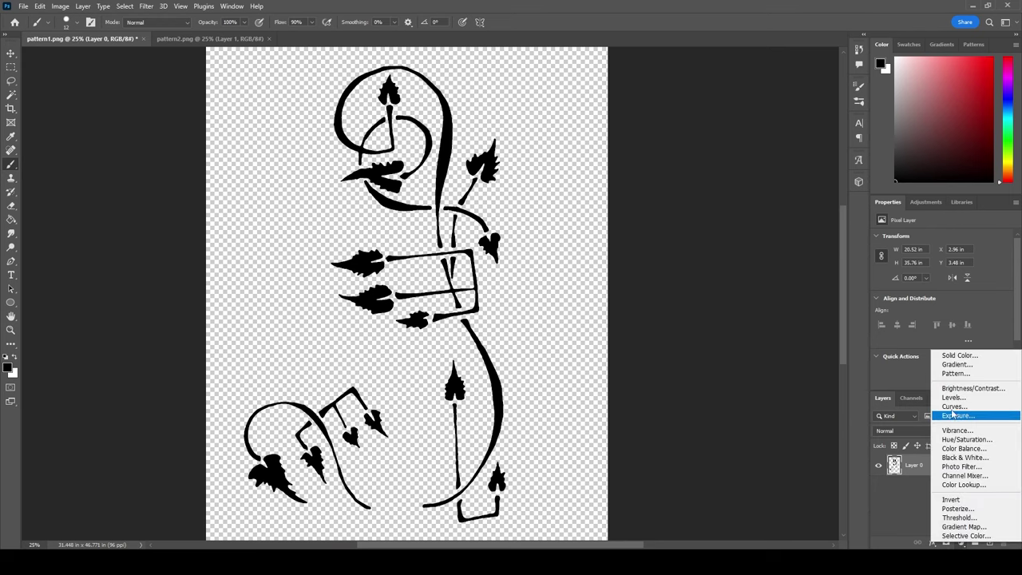
left_click(932, 543)
left_click(931, 543)
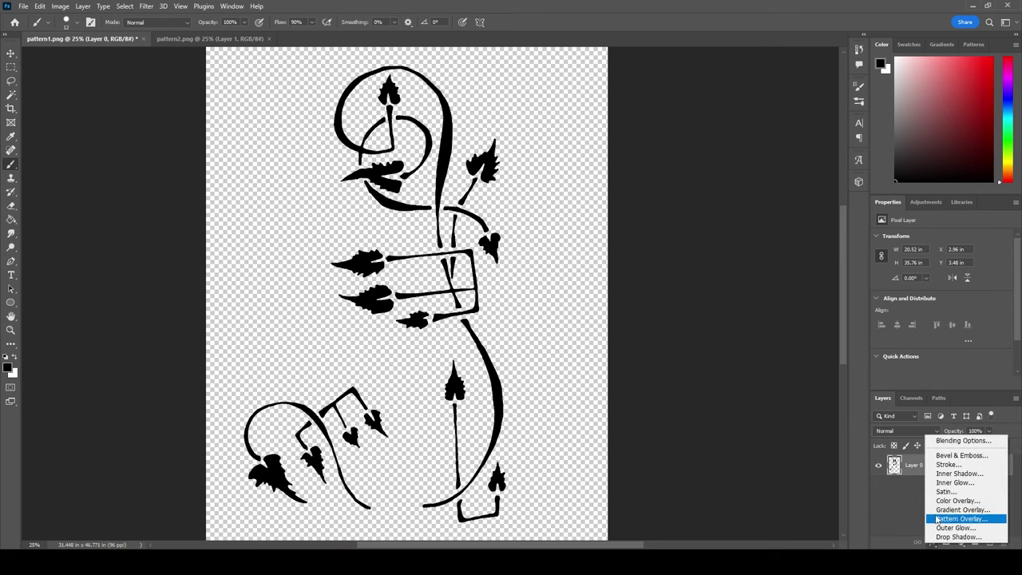
left_click(954, 465)
left_click(775, 276)
left_click(740, 189)
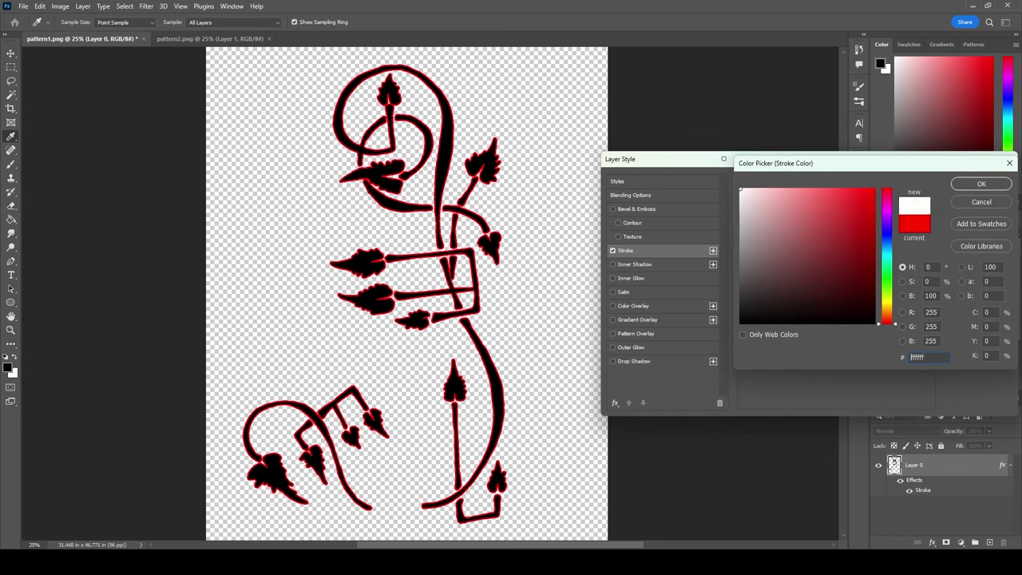
left_click(981, 184)
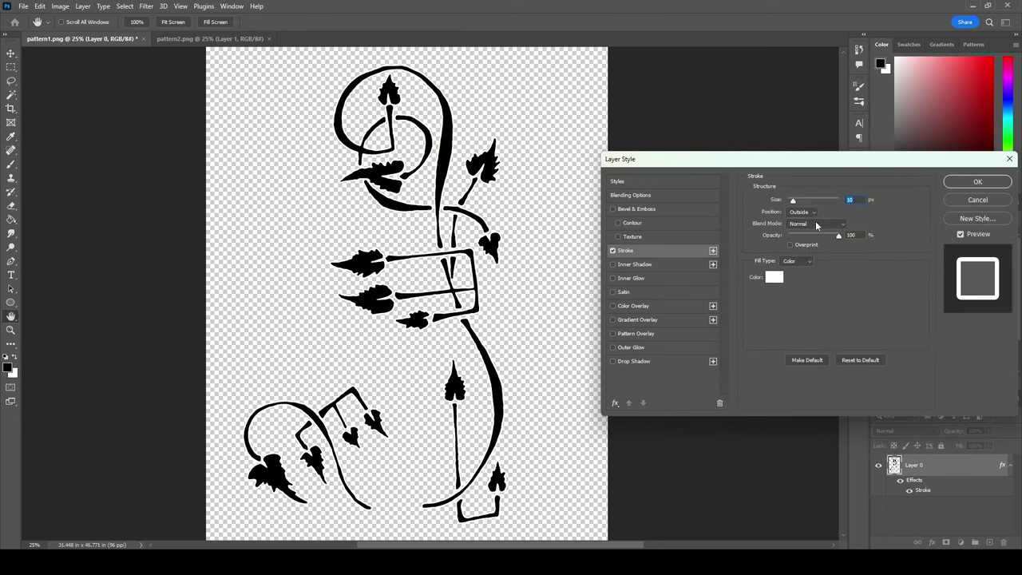
mouse_move(795, 200)
left_mouse_down()
mouse_move(810, 200)
mouse_move(794, 203)
left_mouse_up()
left_click(801, 210)
left_click(808, 238)
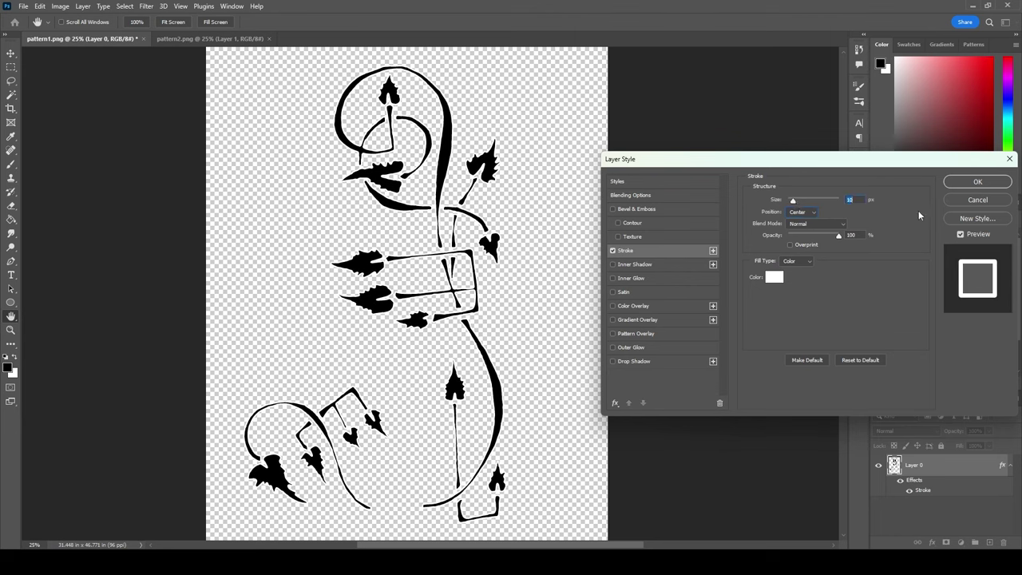
left_click(978, 181)
key("b")
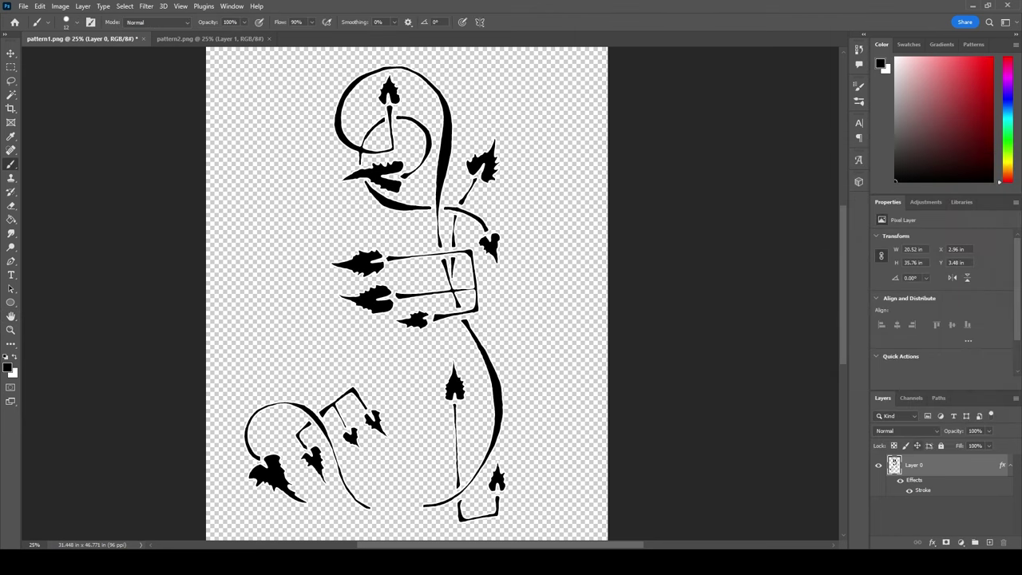
Review the layer style settings of Layer 0 and clear its stroke effect from the vine pattern
double_click(929, 482)
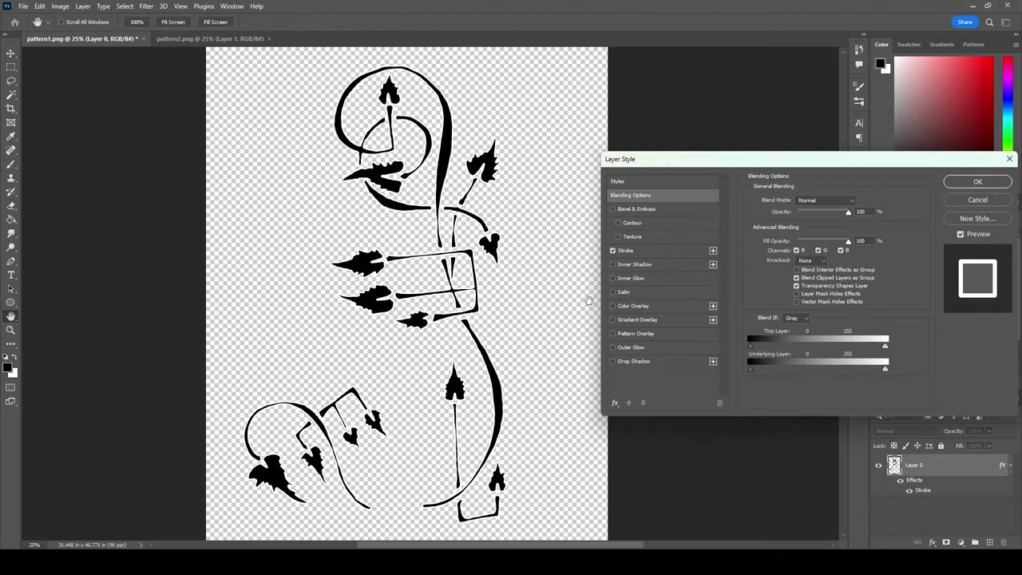
left_click(977, 181)
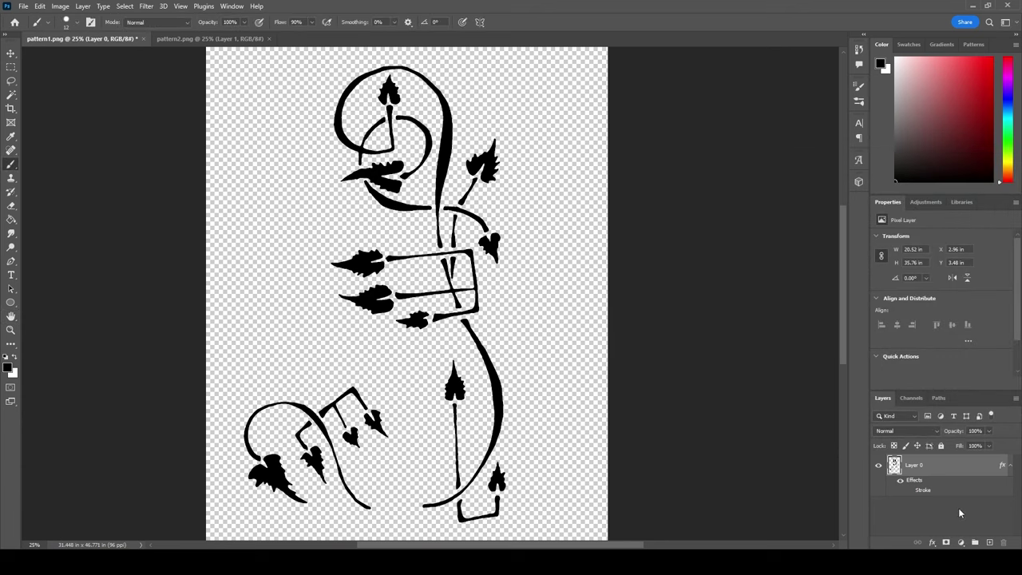
right_click(938, 468)
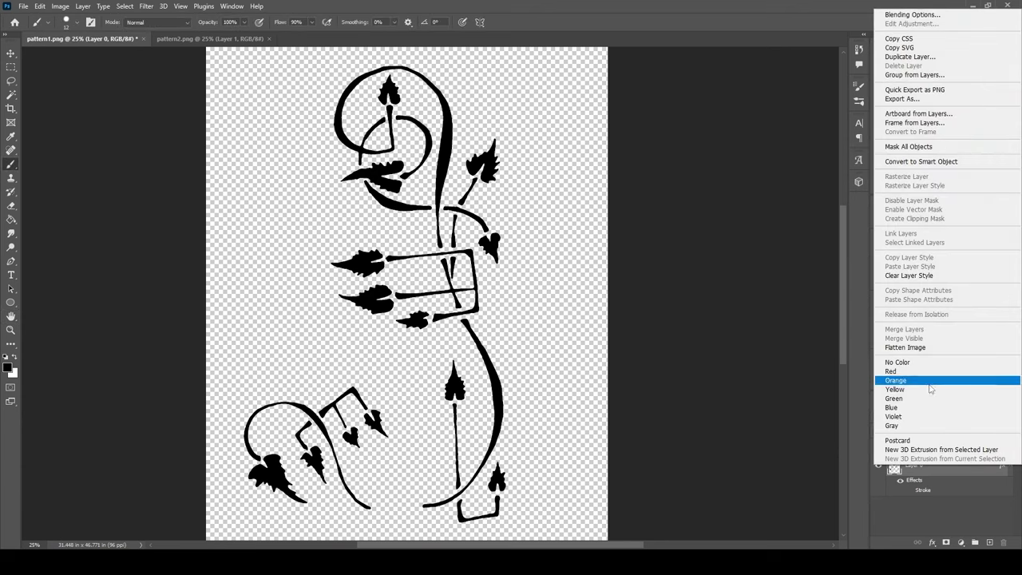
left_click(913, 276)
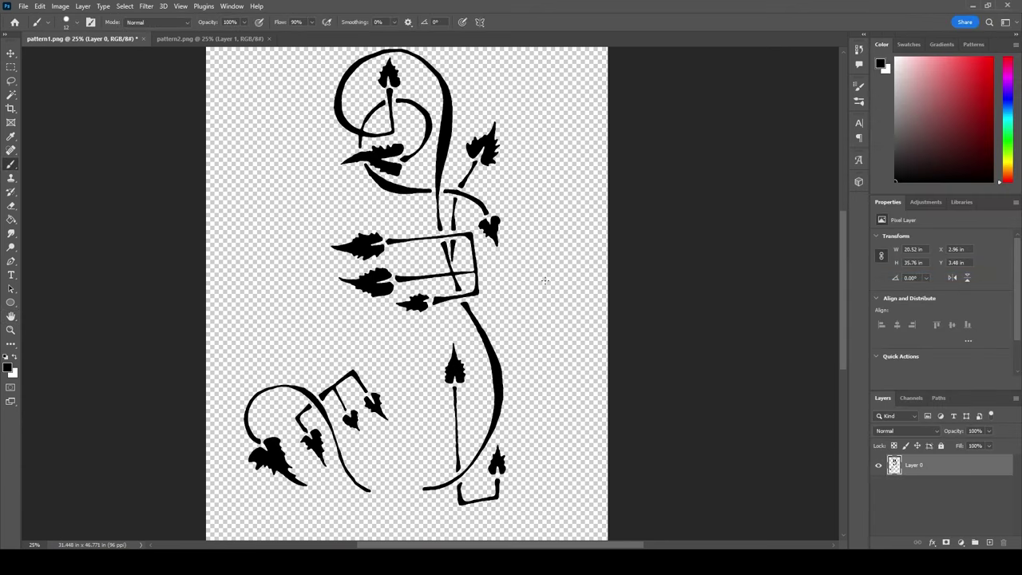
Check the image's width and height in inches and its resolution in the Image Size settings
left_click(60, 5)
left_click(83, 85)
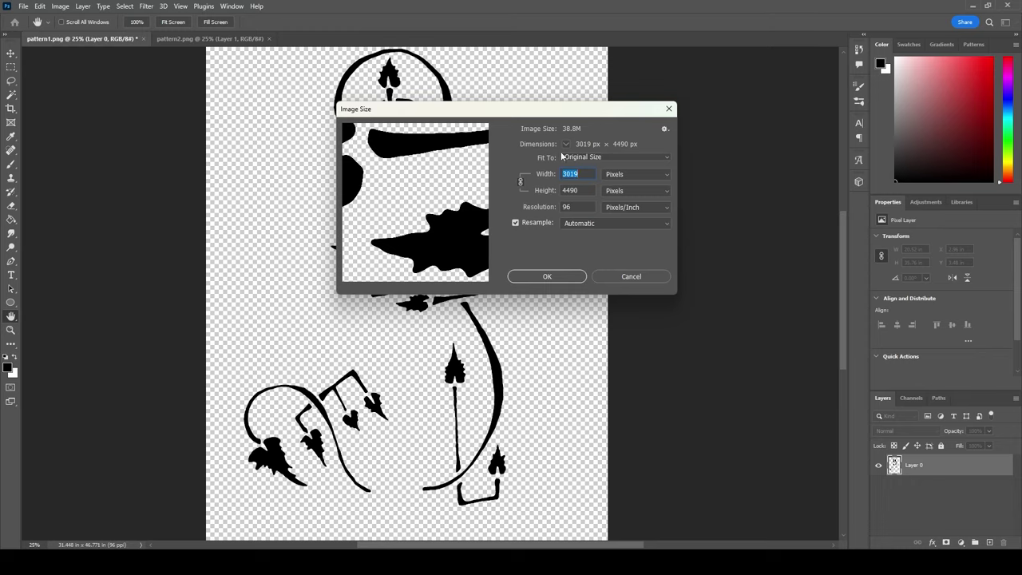
left_click(612, 175)
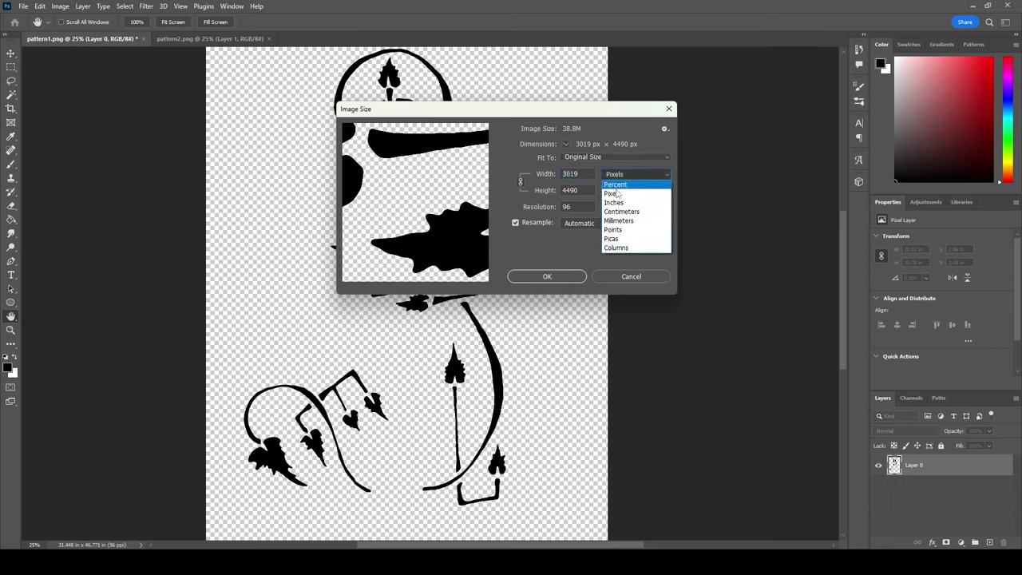
left_click(621, 202)
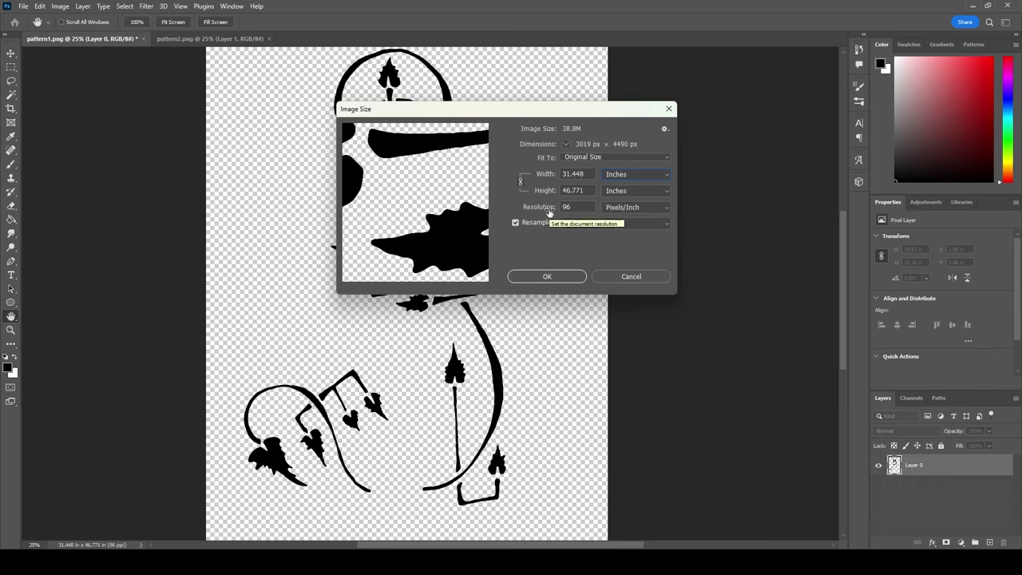
left_click(630, 277)
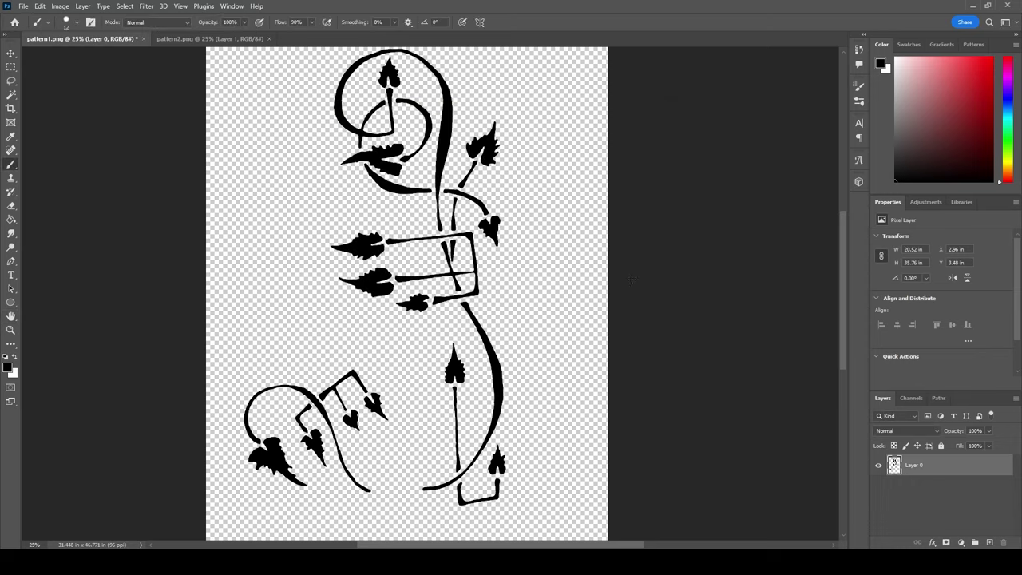
Examine the edges of the thin stems in the vine pattern close up and then the whole design
scroll(477, 353, "up", 2)
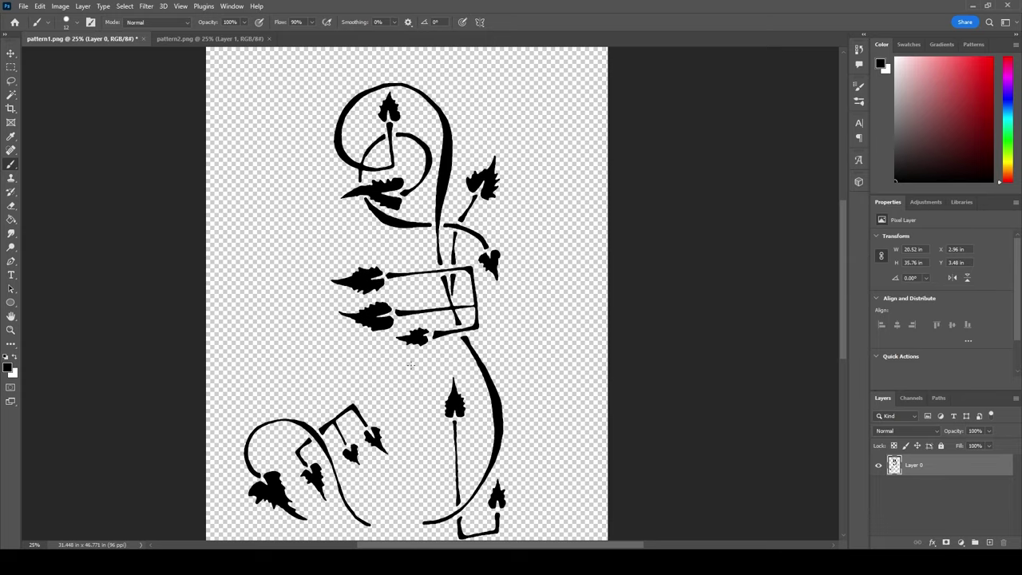
key("ctrl+plus")
key("ctrl+plus")
key("ctrl+plus")
key("ctrl+plus")
key("ctrl+plus")
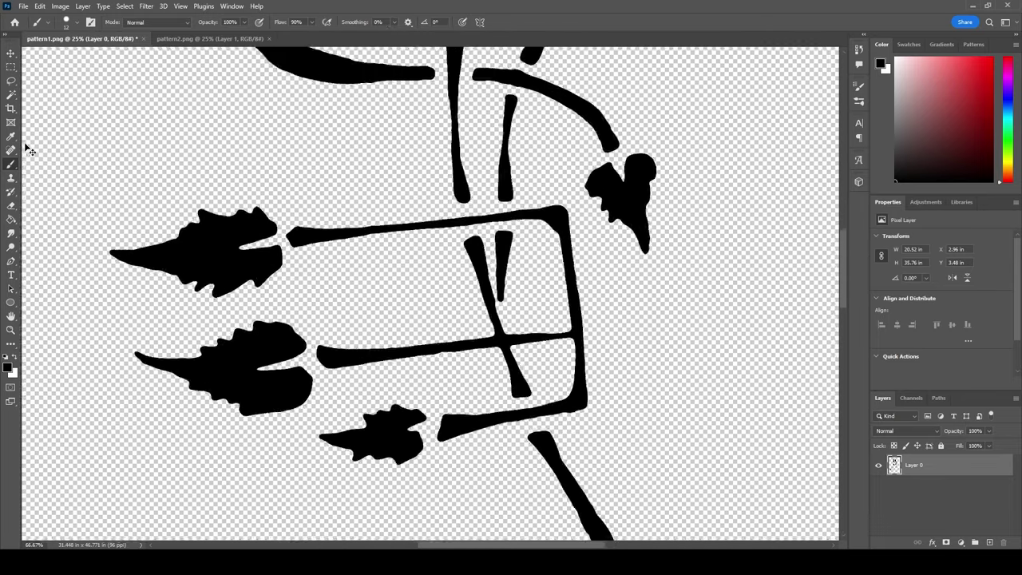
key("ctrl+plus")
key("ctrl+plus")
key("ctrl+plus")
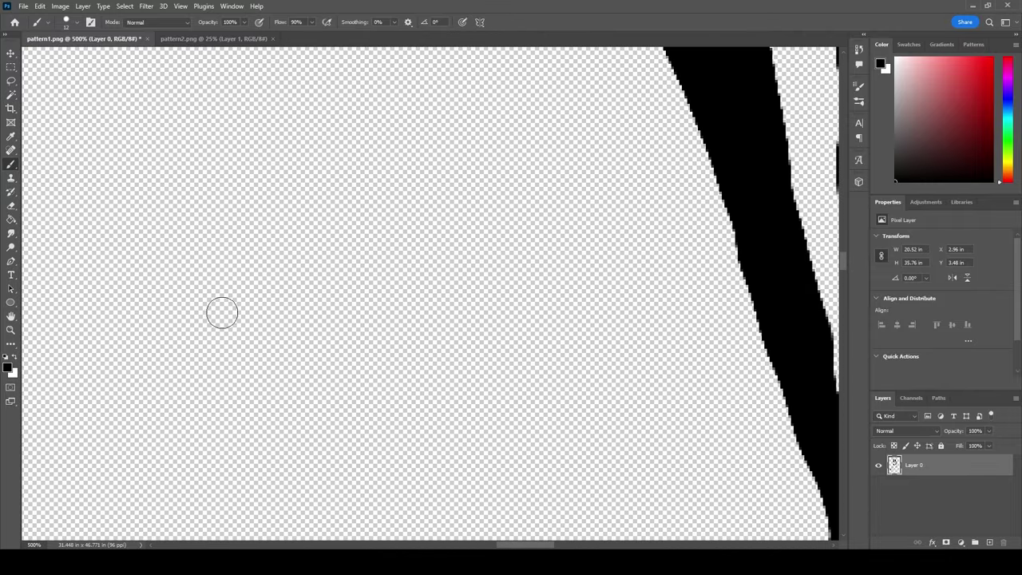
left_click_drag(523, 544, 559, 545)
scroll(530, 491, "up", 8)
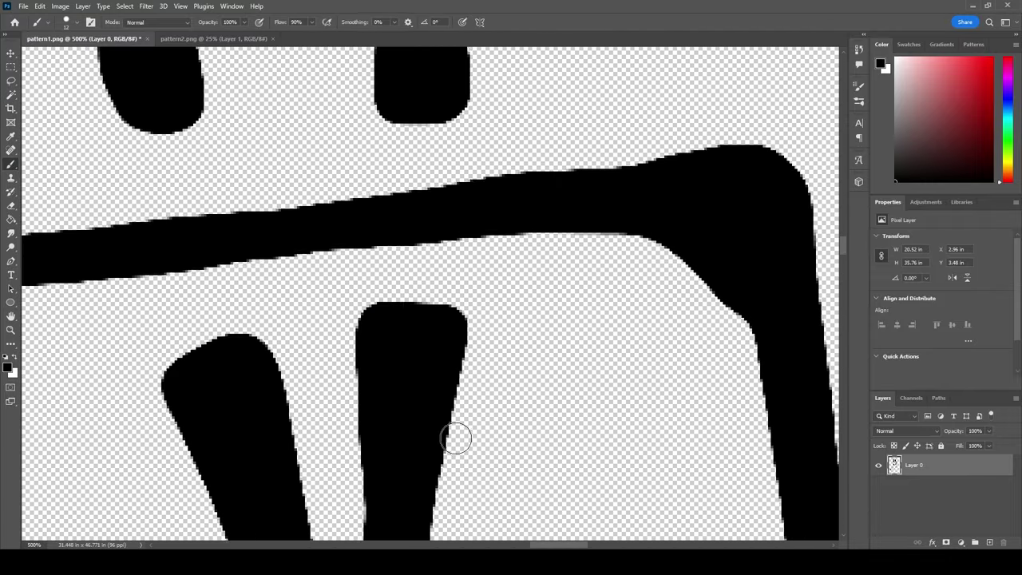
scroll(446, 407, "up", 5)
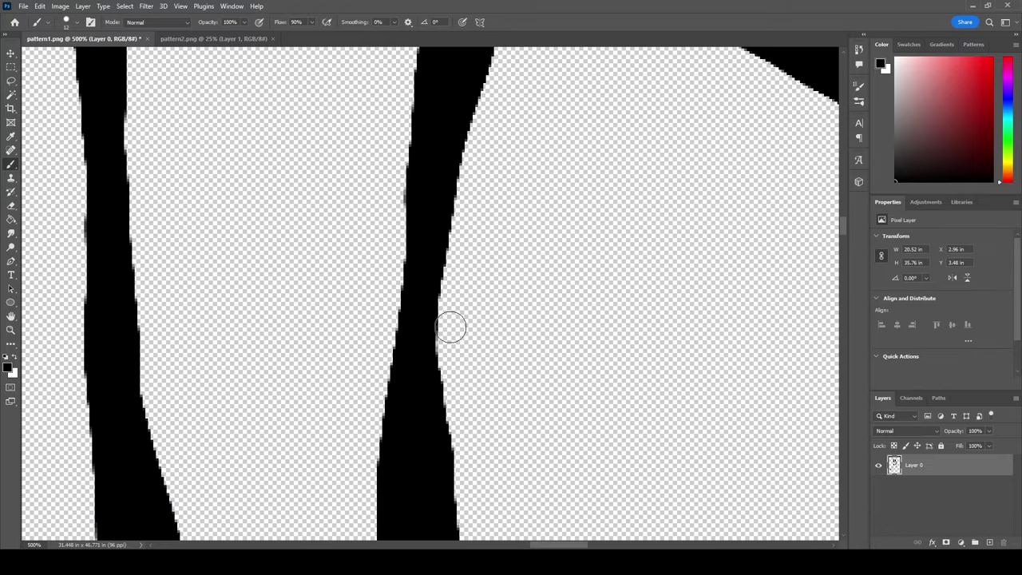
scroll(447, 276, "down", 7)
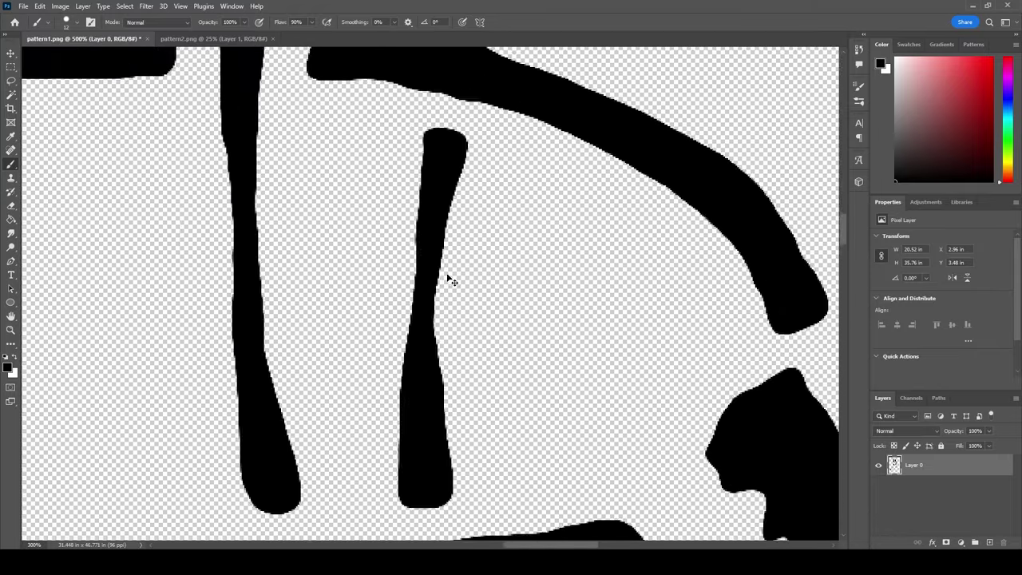
scroll(452, 281, "down", 2)
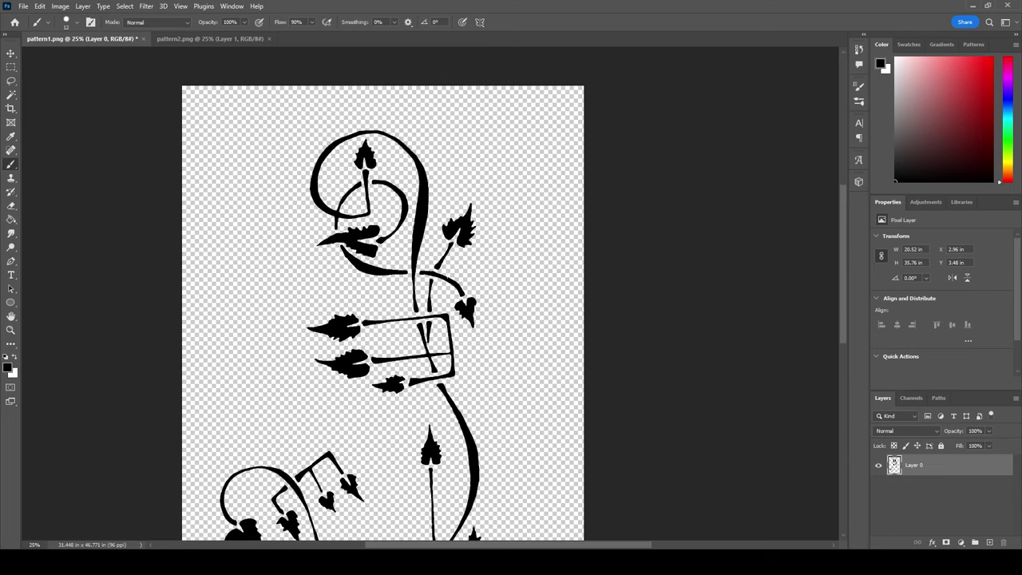
scroll(381, 289, "down", 1)
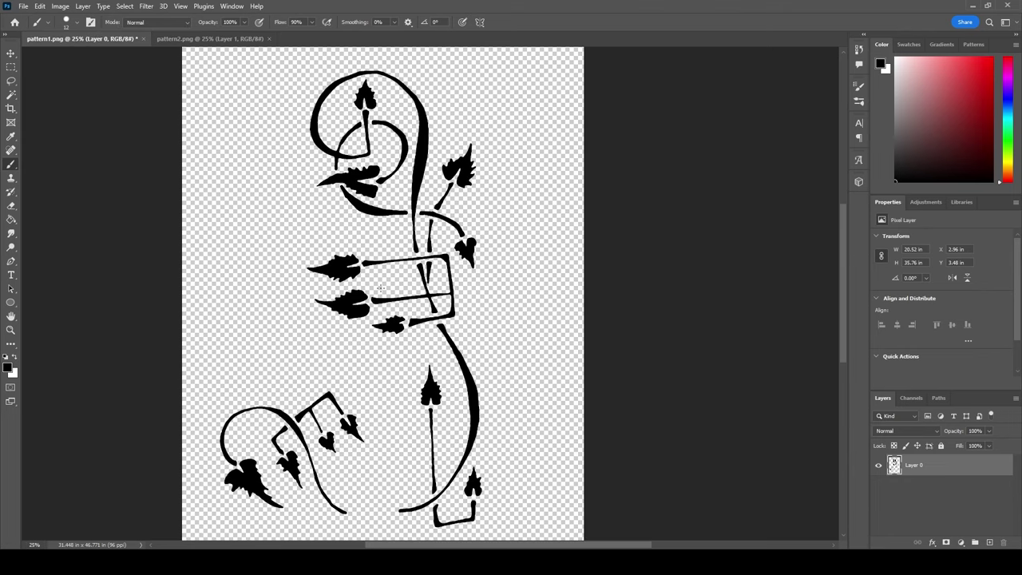
left_click(23, 5)
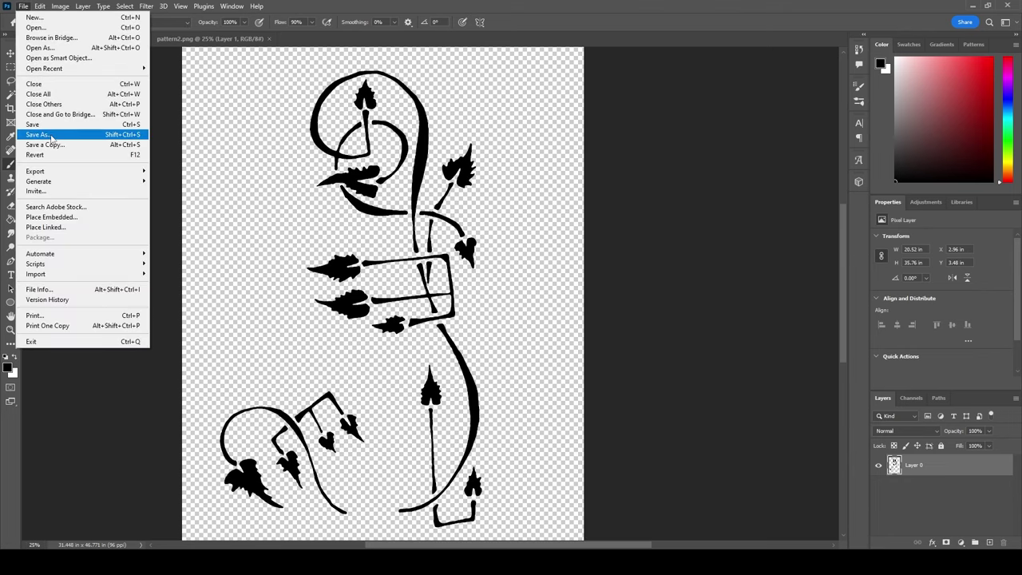
left_click(48, 137)
Extend the canvas with the Crop tool to about 59.74 in wide, adding empty space to the right of the pattern
scroll(541, 369, "down", 1)
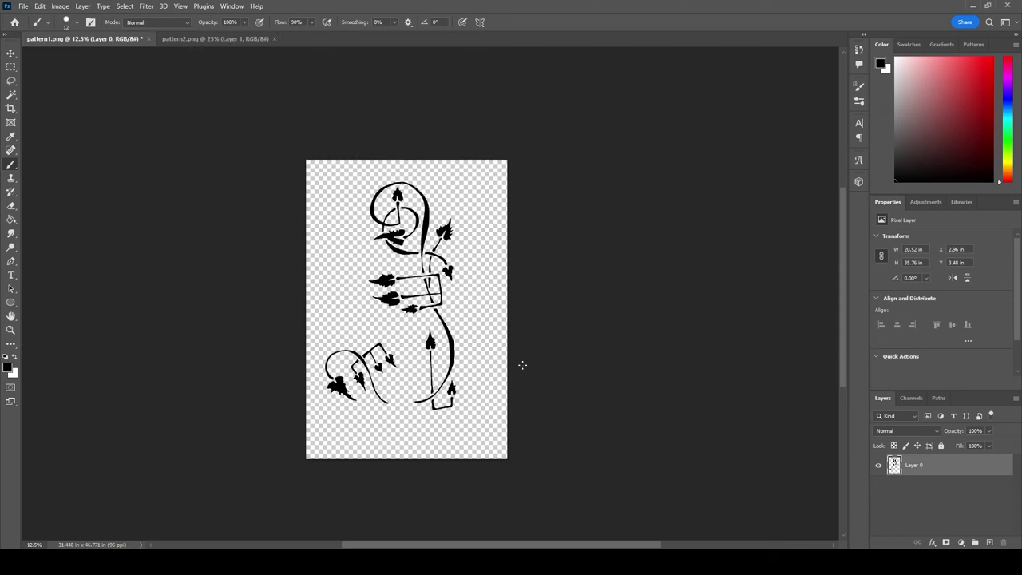
left_click(10, 108)
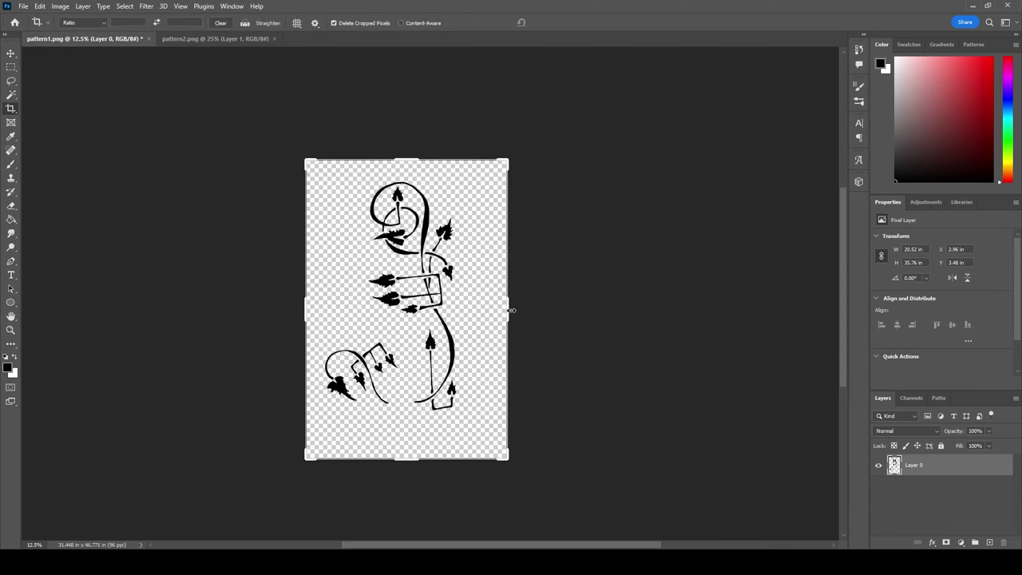
left_click_drag(511, 314, 599, 312)
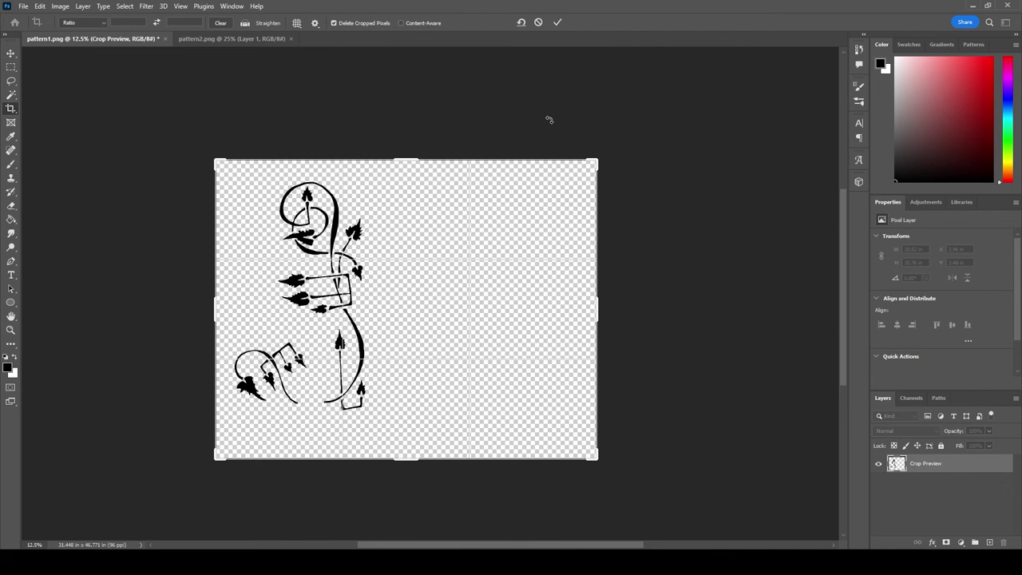
left_click(554, 22)
Copy the whole vine pattern onto a new layer and place the copy to the right of the original, at about X 26.03 in
left_click(10, 66)
left_click_drag(206, 166, 468, 486)
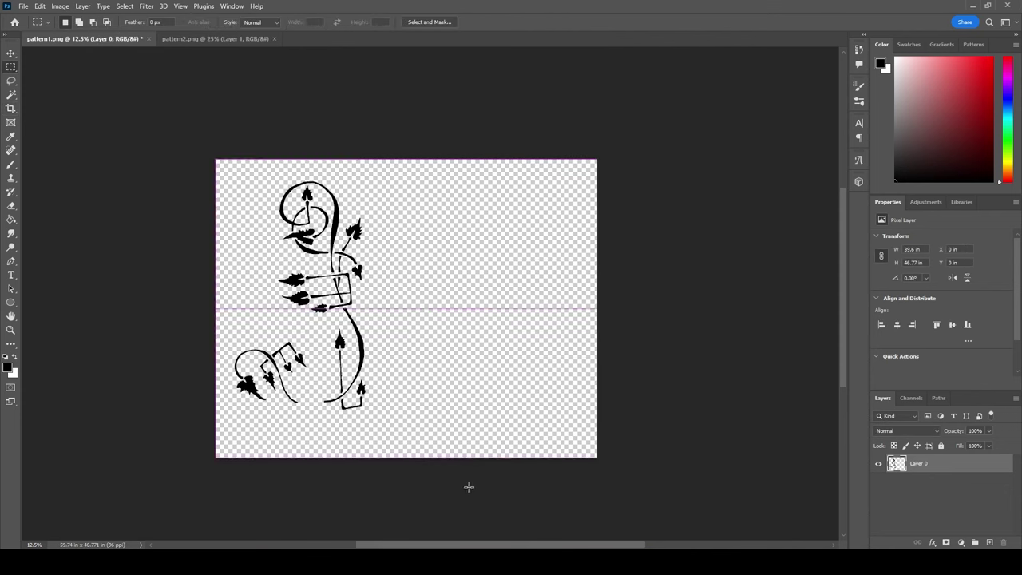
left_click(39, 5)
left_click(50, 79)
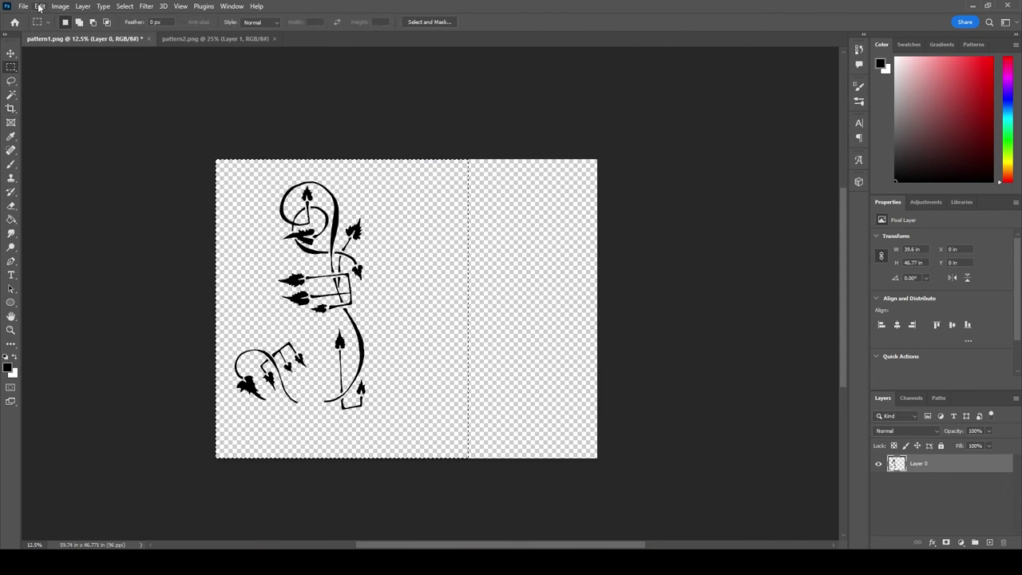
left_click(39, 6)
left_click(49, 100)
key("v")
left_click_drag(379, 279, 480, 264)
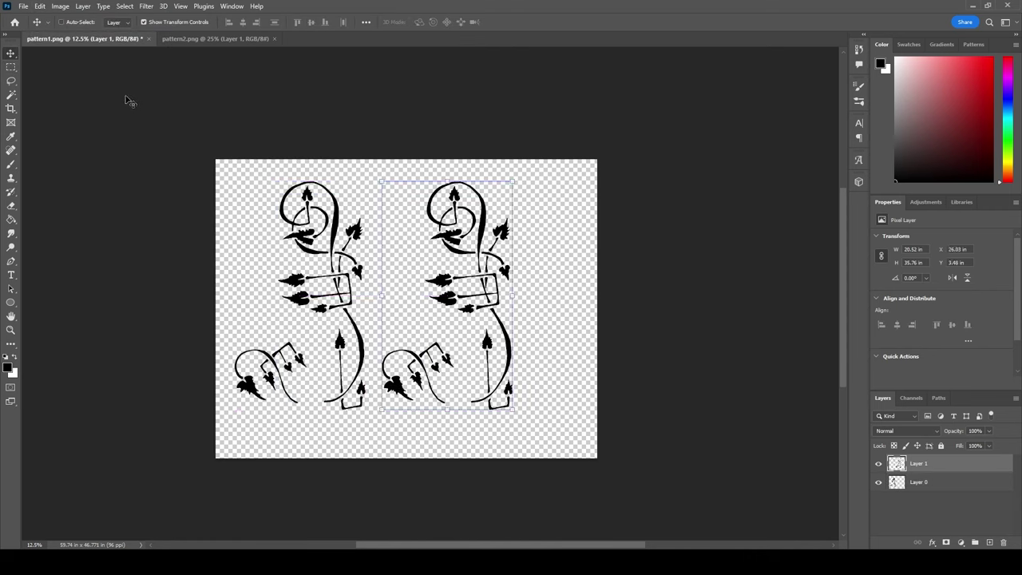
Flip the copied vine pattern on Layer 1 horizontally to mirror the original
left_click(42, 5)
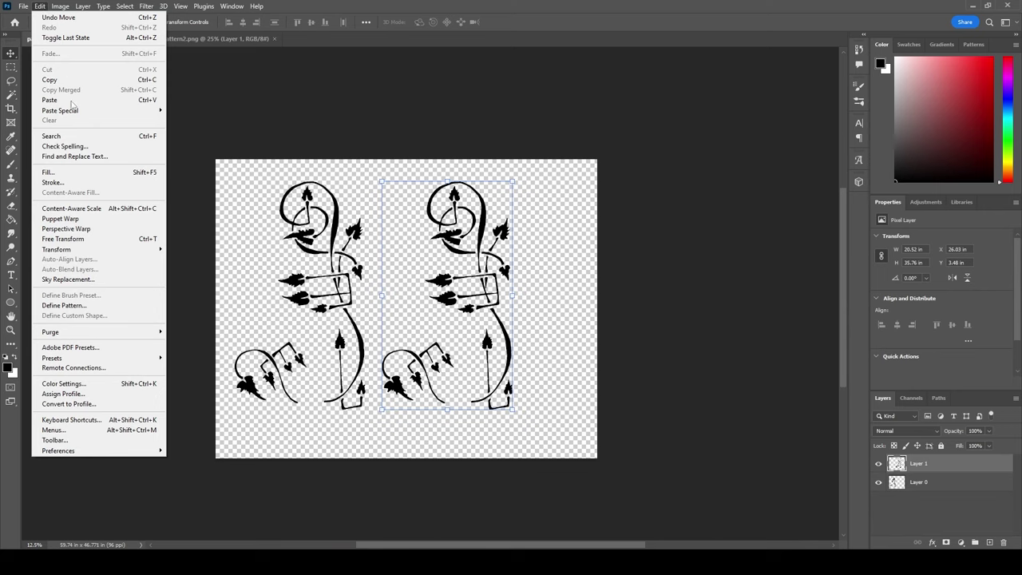
mouse_move(108, 251)
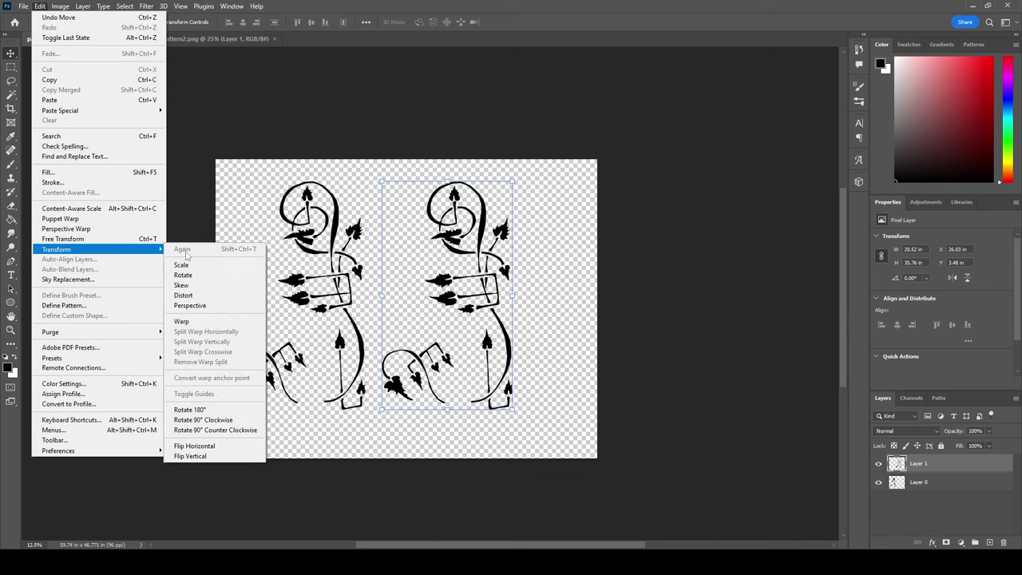
left_click(232, 449)
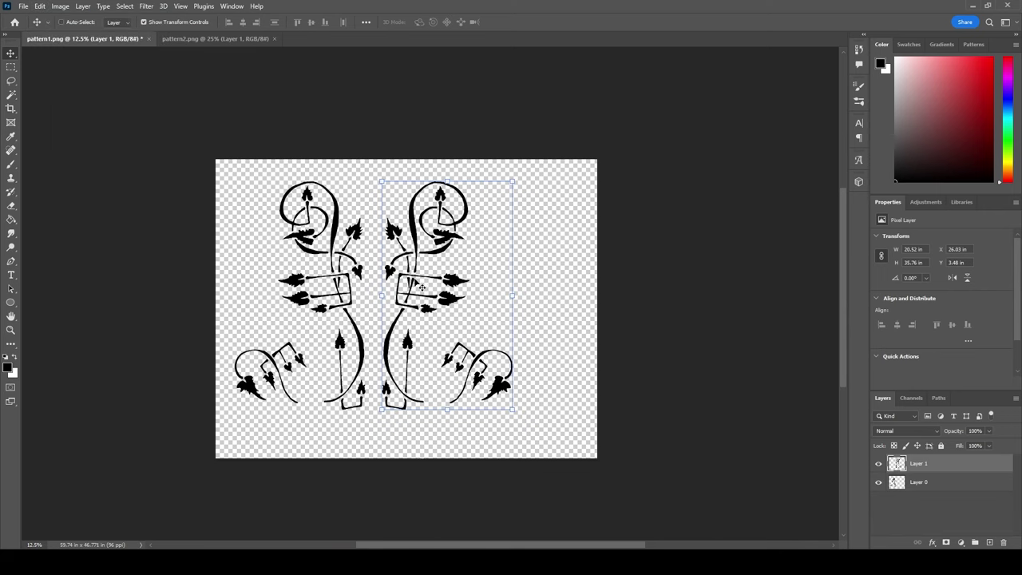
Move the mirrored pattern closer to the original, placing it at about X 24.23 in with a narrow gap between the halves
left_click_drag(418, 284, 448, 286)
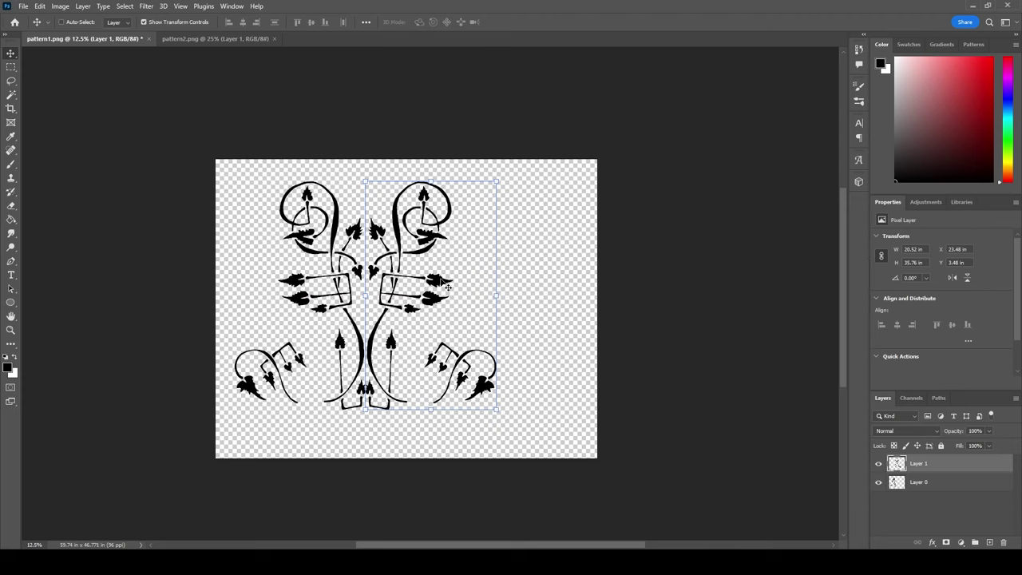
key("shift+Right")
key("shift+Right")
key("shift+Right")
key("shift+Right")
key("shift+Right")
key("shift+Right")
key("shift+Right")
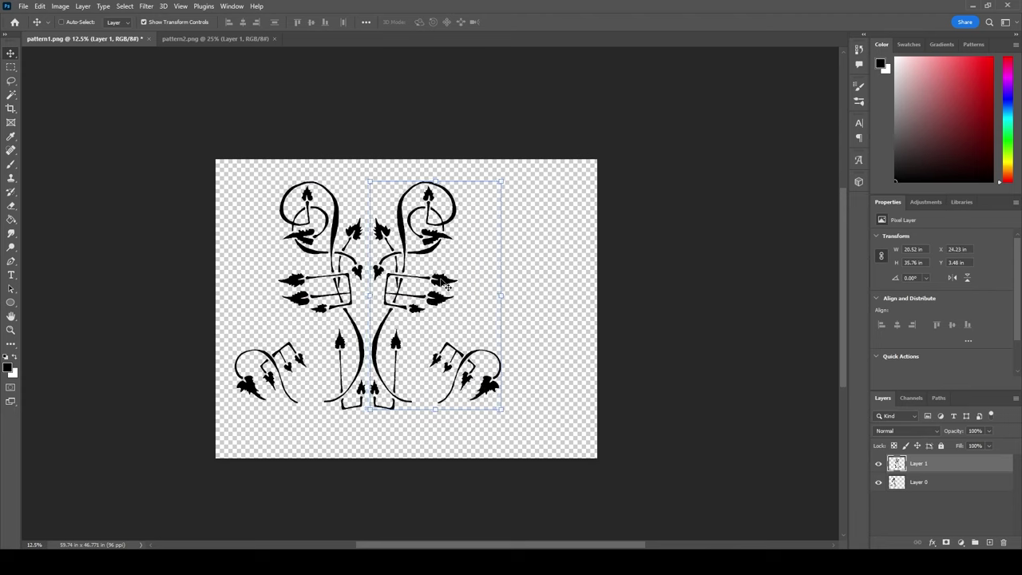
left_click(12, 68)
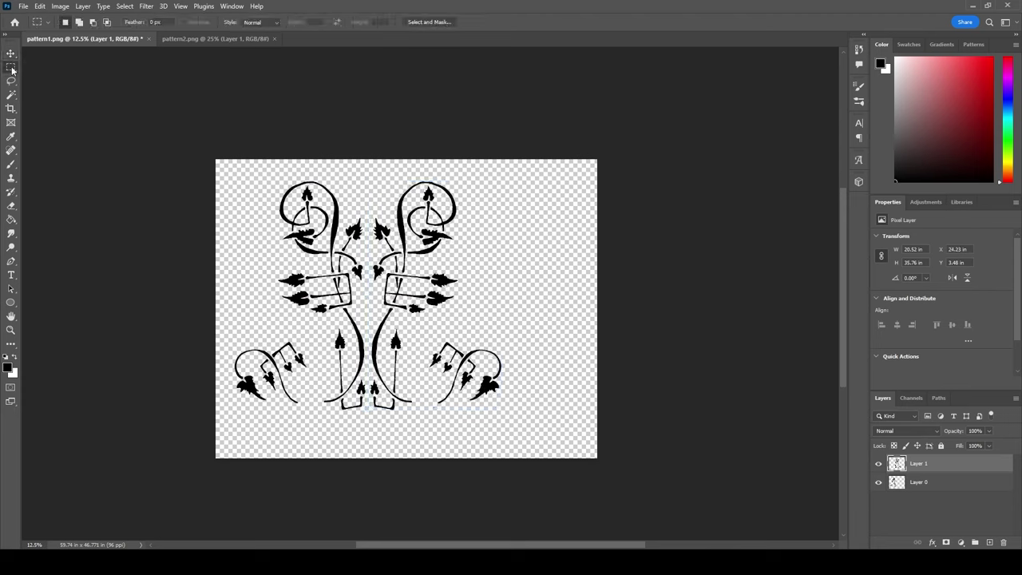
key("c")
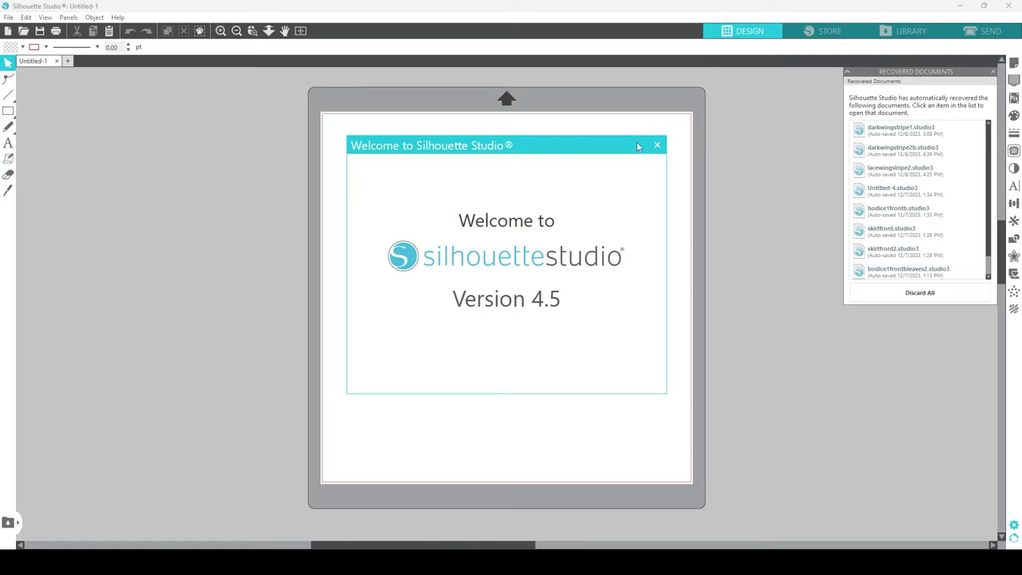
Dismiss the welcome window and open the bodicefrontall image from the shilouette cutter images folder in Silhouette Studio
left_click(657, 146)
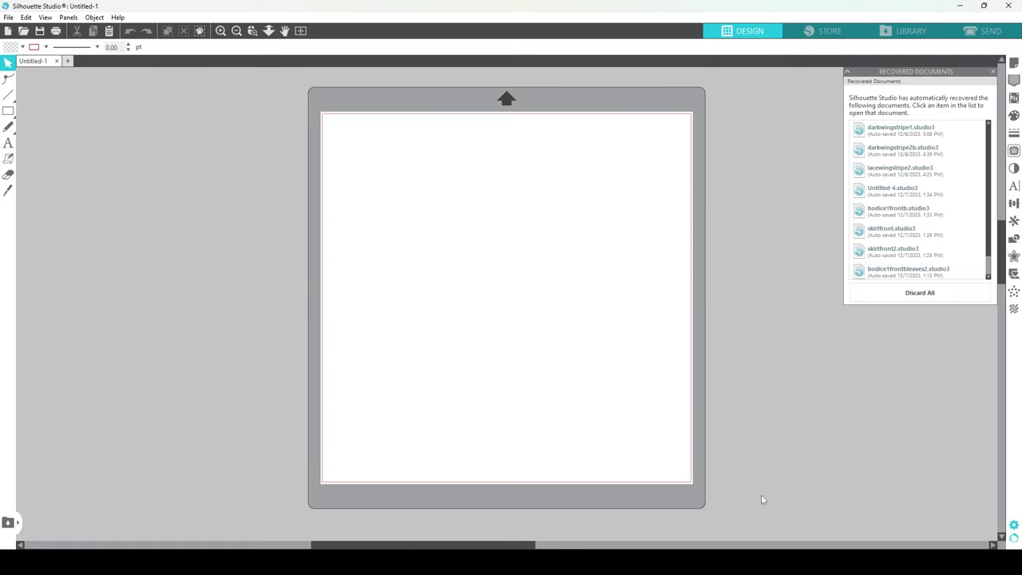
left_click(8, 16)
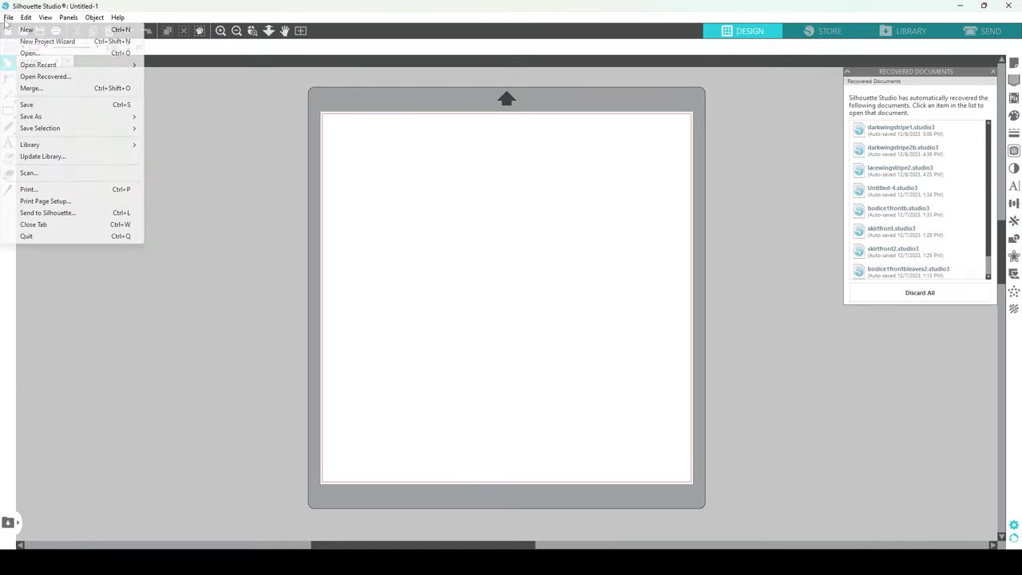
left_click(28, 53)
scroll(240, 175, "down", 5)
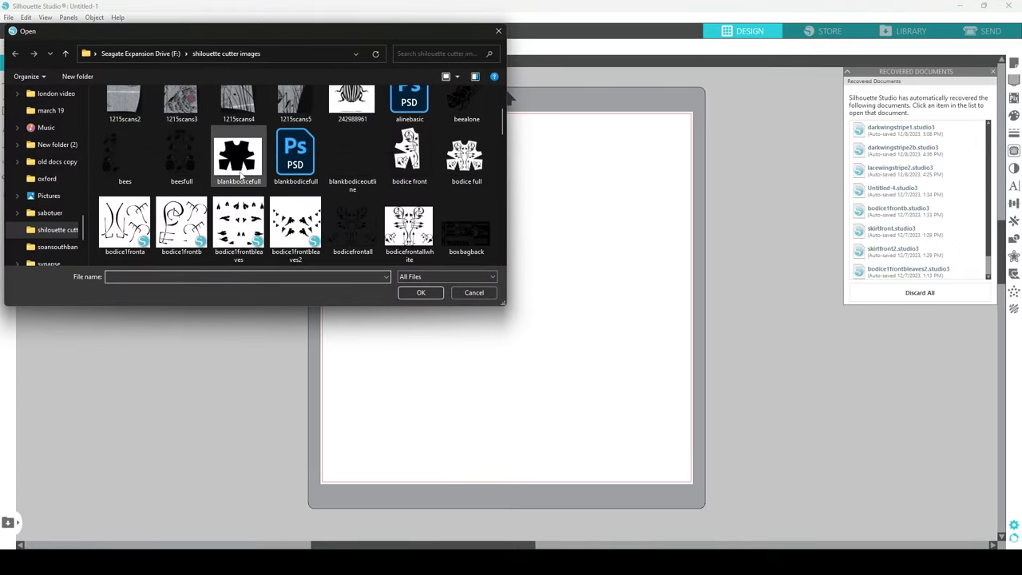
scroll(240, 175, "up", 1)
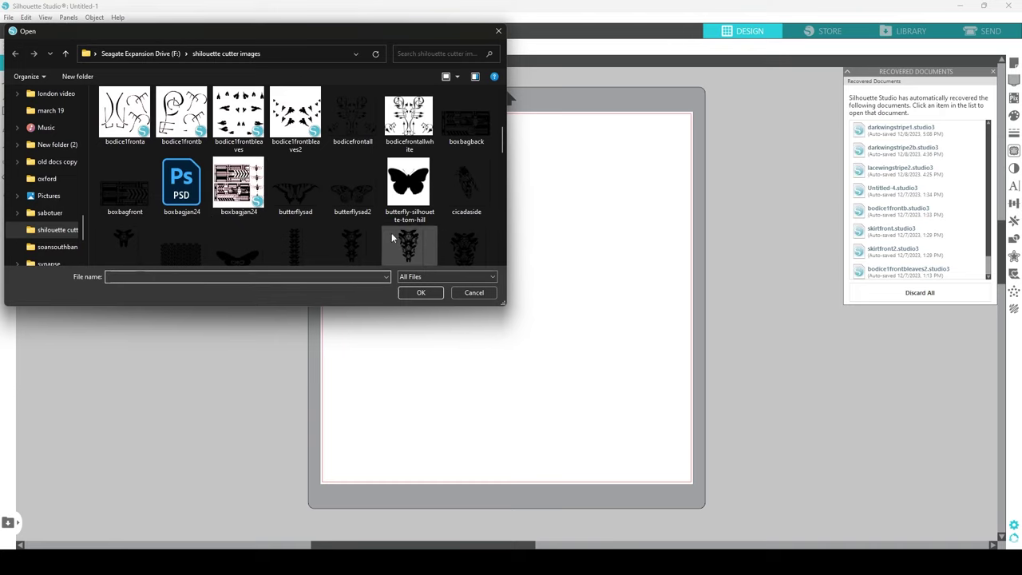
left_click(352, 116)
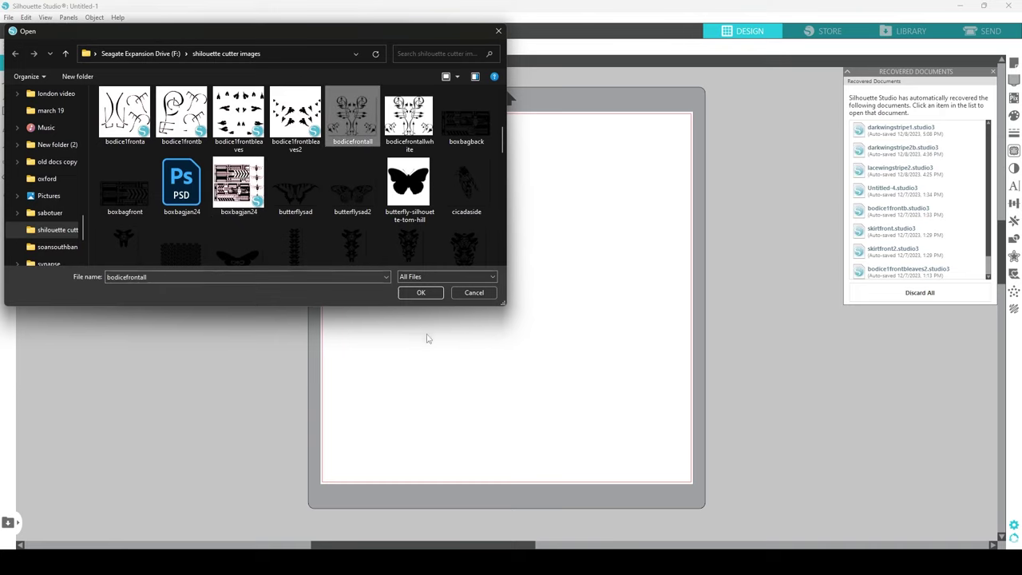
left_click(416, 293)
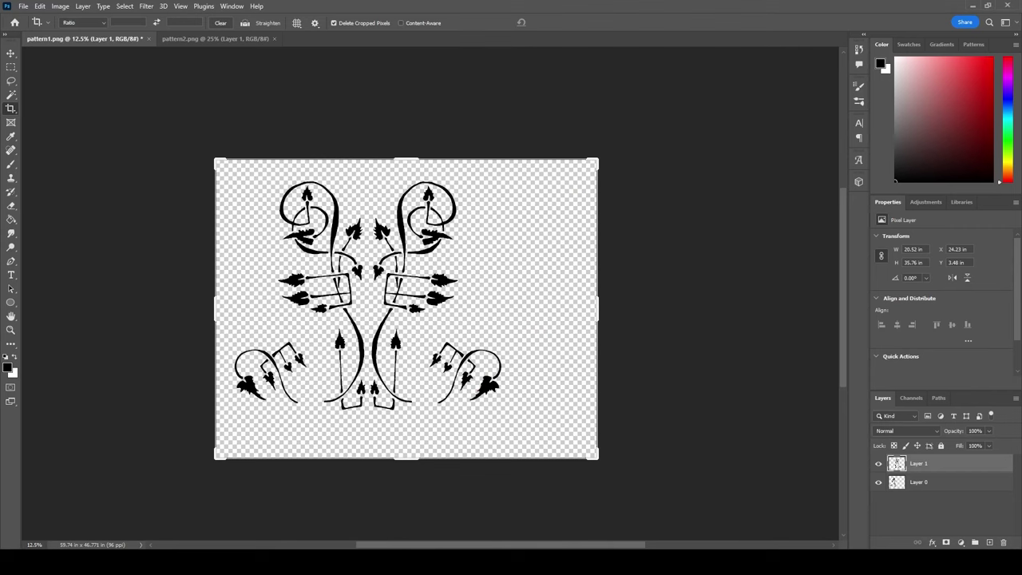
left_click(23, 5)
left_click(40, 136)
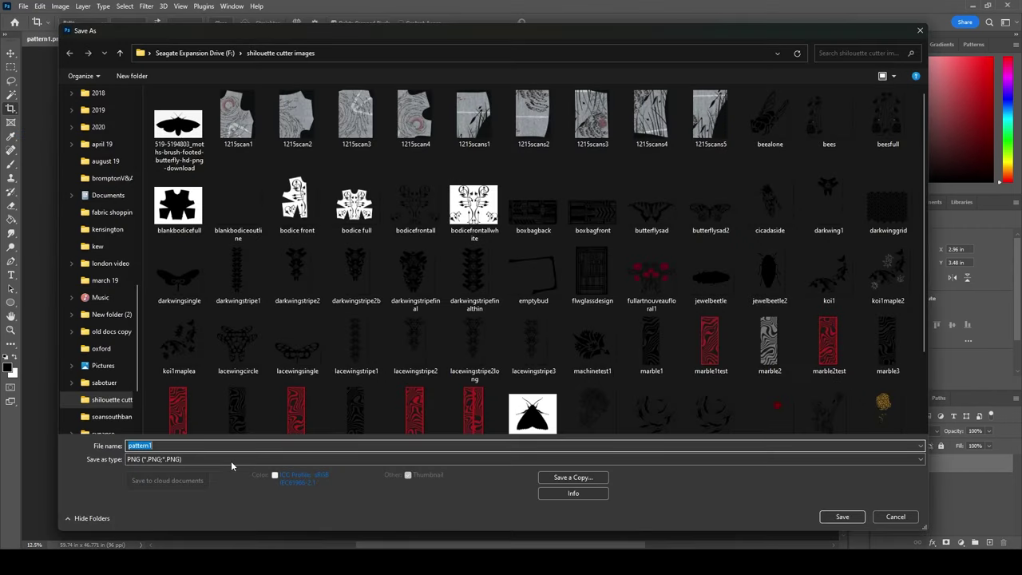
left_click(230, 462)
left_click(215, 509)
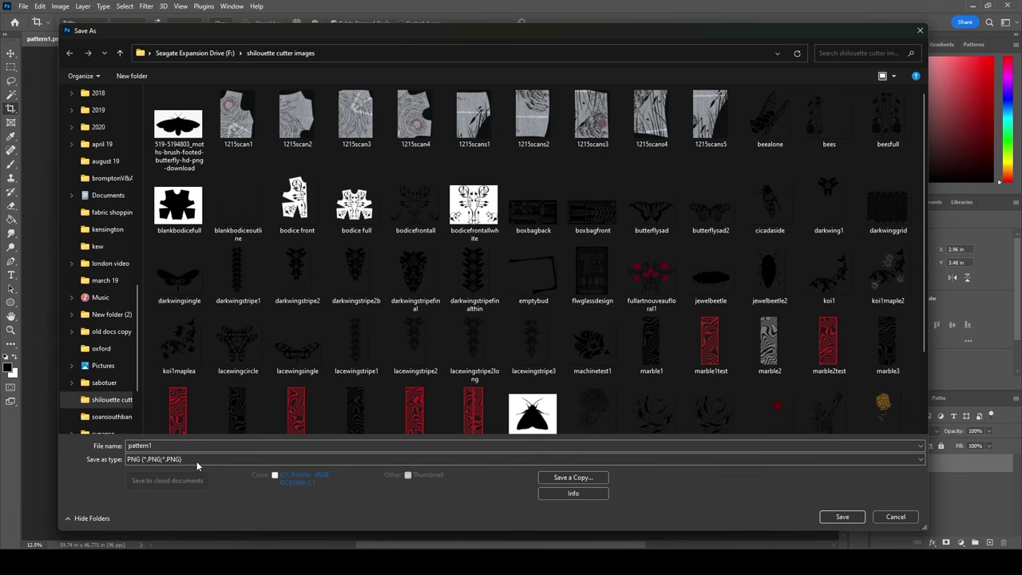
left_click(896, 517)
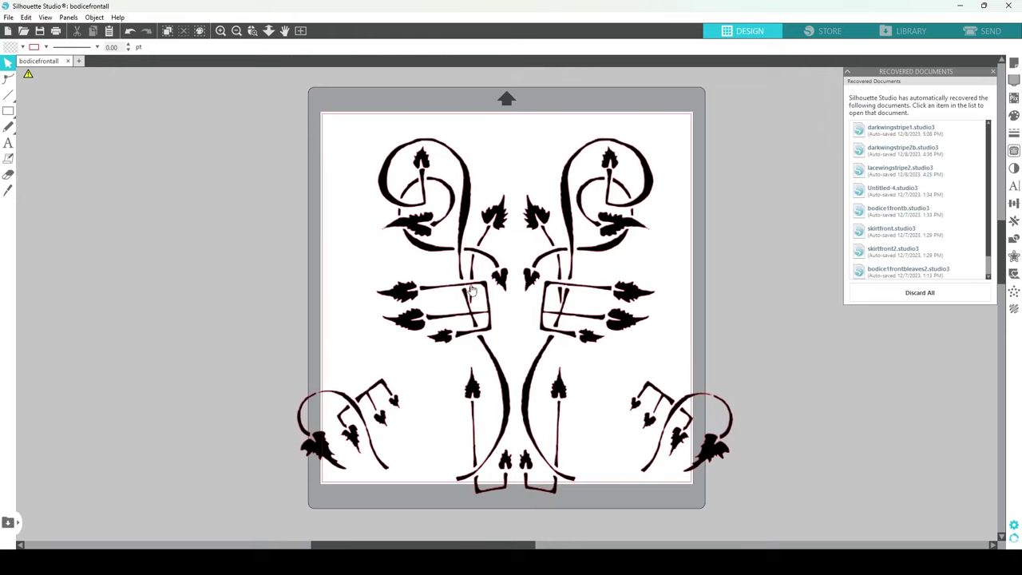
Inspect the traced vine outlines up close and move the whole pattern to about X 0.069 in, Y 0.703 in
scroll(467, 313, "up", 10)
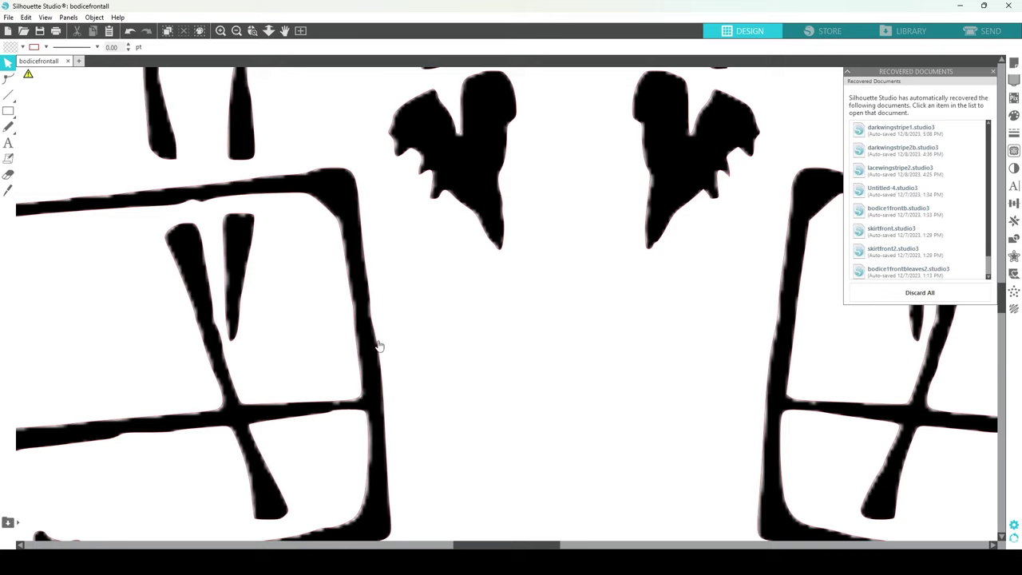
scroll(371, 393, "down", 8)
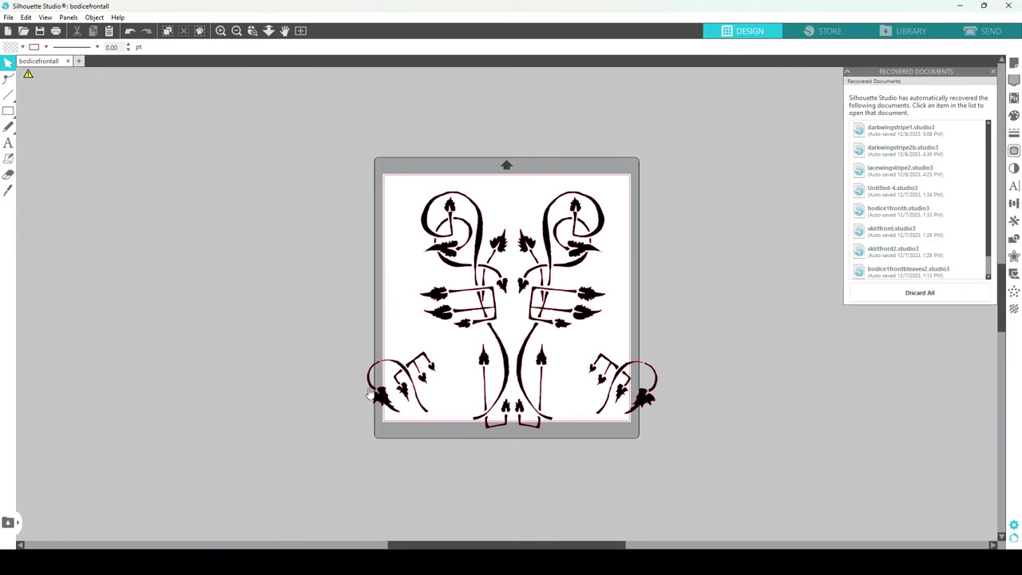
left_click_drag(480, 296, 502, 291)
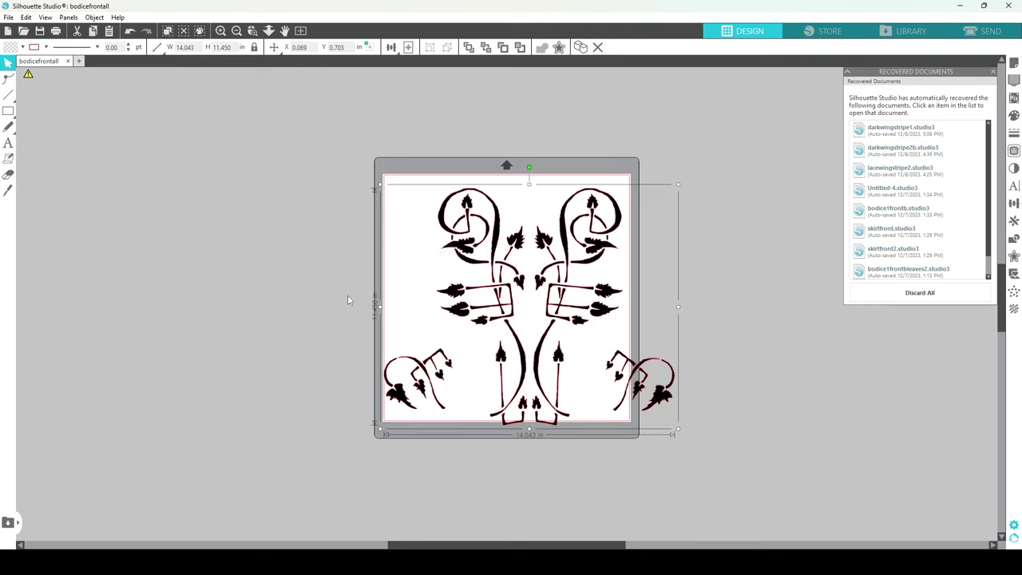
Release the pattern's compound path into separate shapes and check the size of the upper-left leaf
right_click(561, 313)
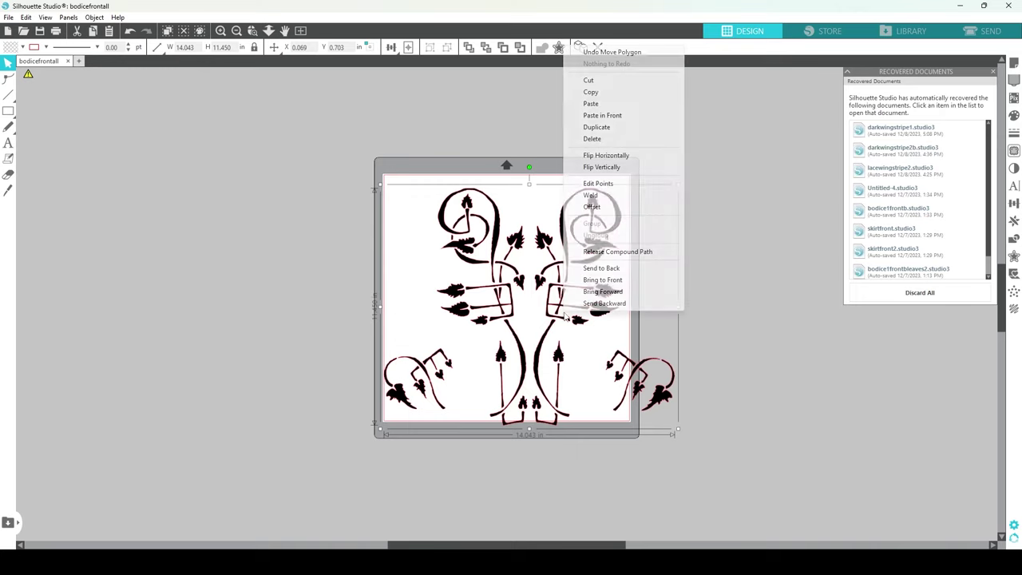
left_click(609, 253)
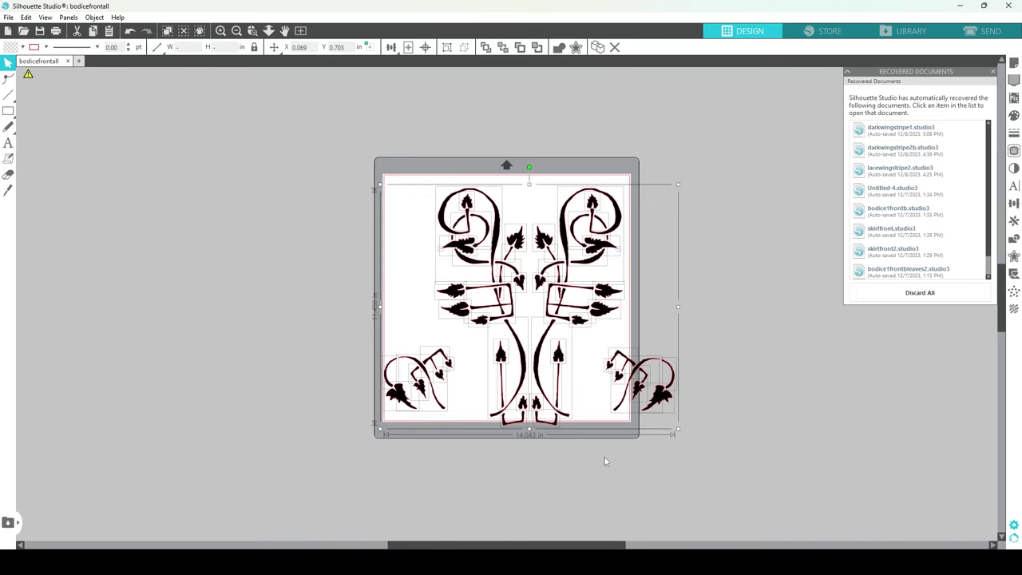
left_click(477, 482)
left_click(453, 244)
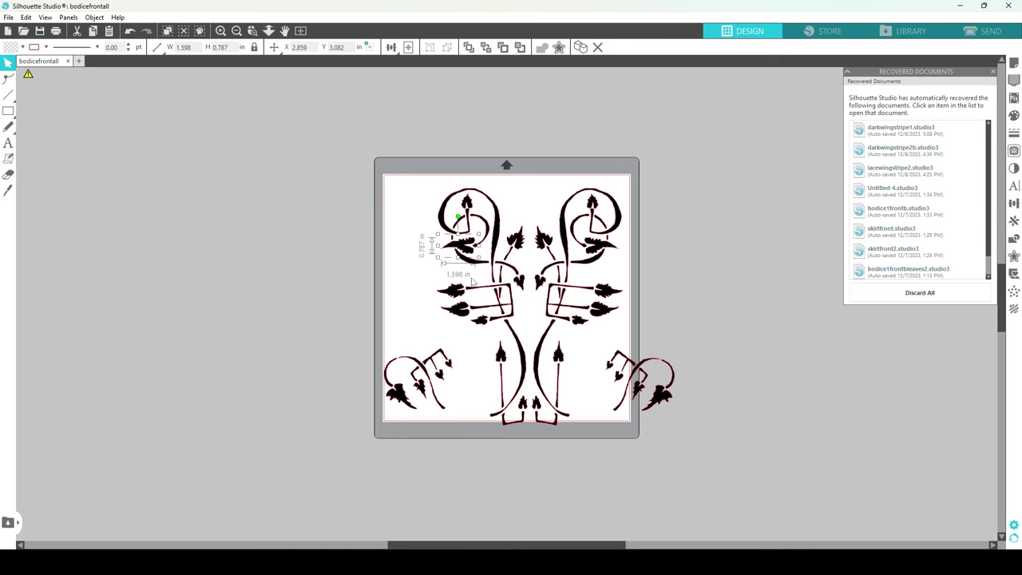
Select all the pattern pieces and enlarge them proportionally until the upper-left leaf is about 1.77 in wide
left_click_drag(330, 158, 705, 454)
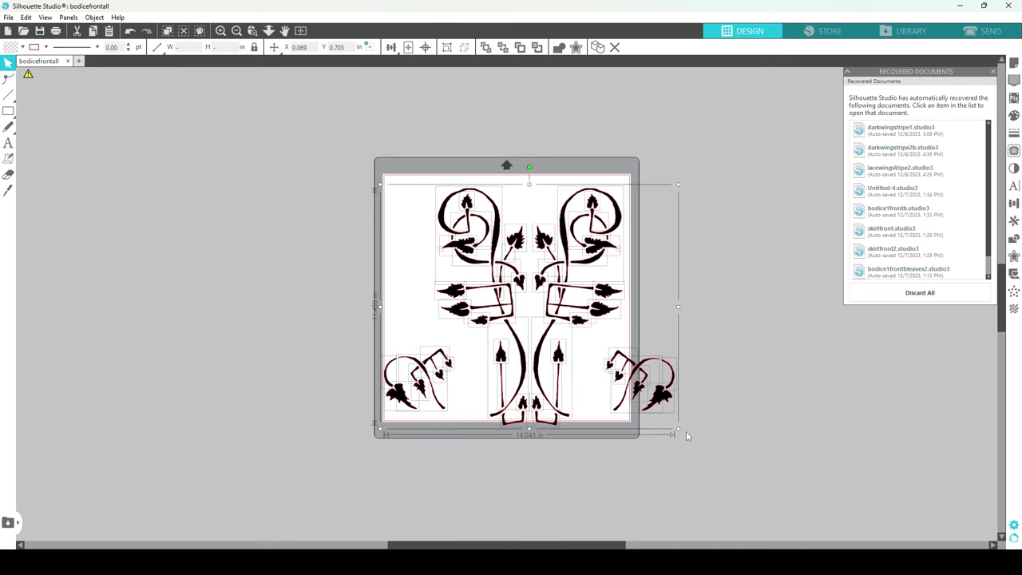
left_click_drag(685, 437, 759, 439)
left_click(465, 263)
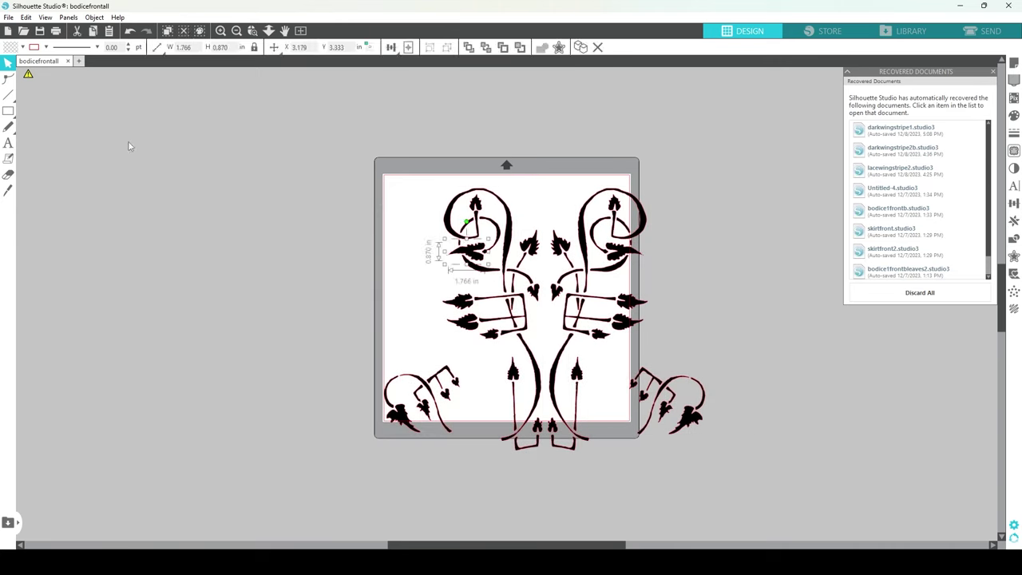
left_click(26, 17)
left_click_drag(479, 254, 477, 254)
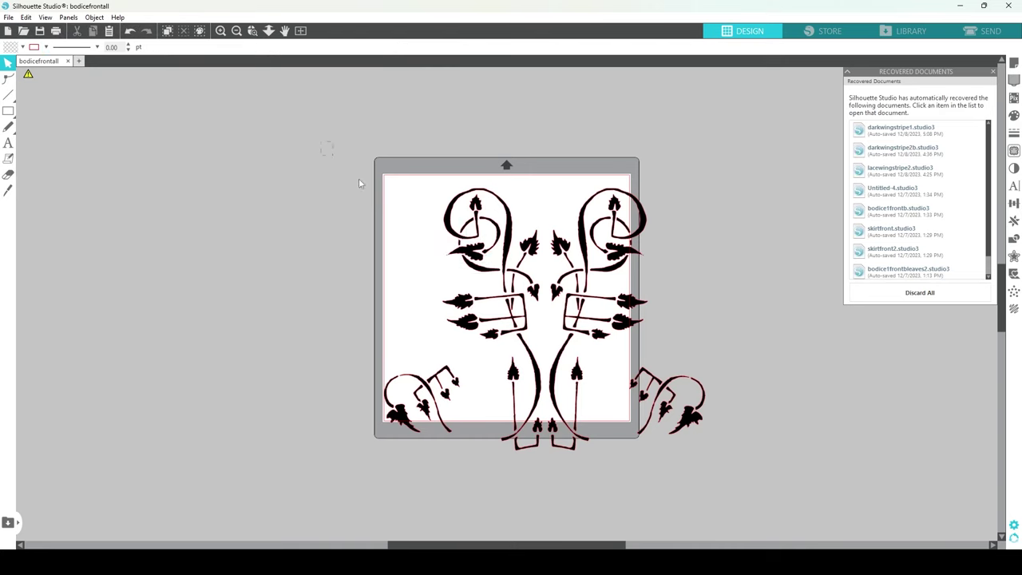
Enlarge the whole pattern further to about 17.67 in wide, making the upper-left leaf about 2.01 in wide
left_click_drag(359, 178, 725, 478)
left_click_drag(709, 432, 754, 477)
left_click(812, 426)
left_click(485, 250)
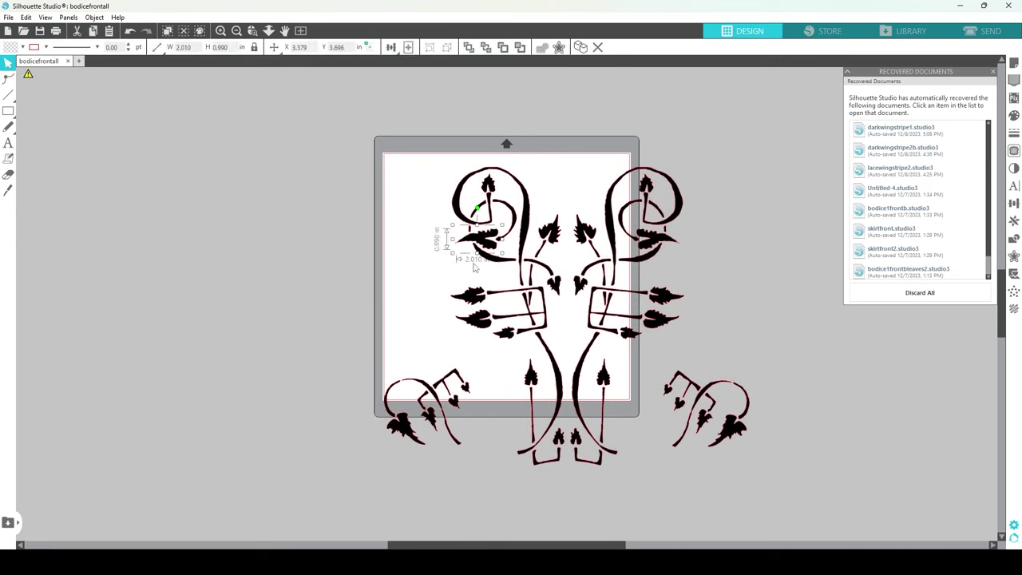
left_click(360, 251)
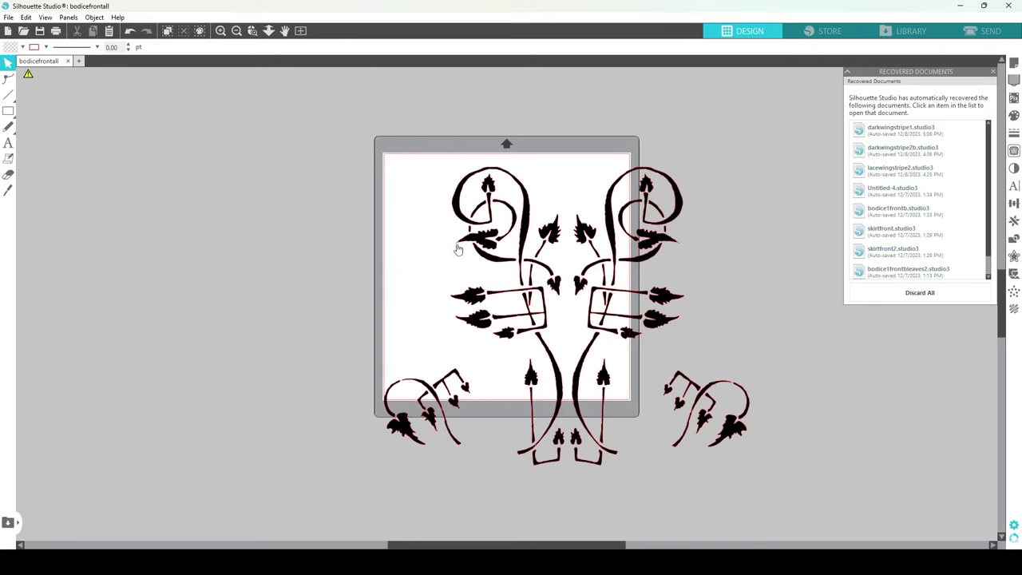
Combine all the pieces into one compound path and centre the pattern over the mat at about X -2.813 in, Y 0.317 in
left_click(457, 249)
key("Delete")
key("ctrl+a")
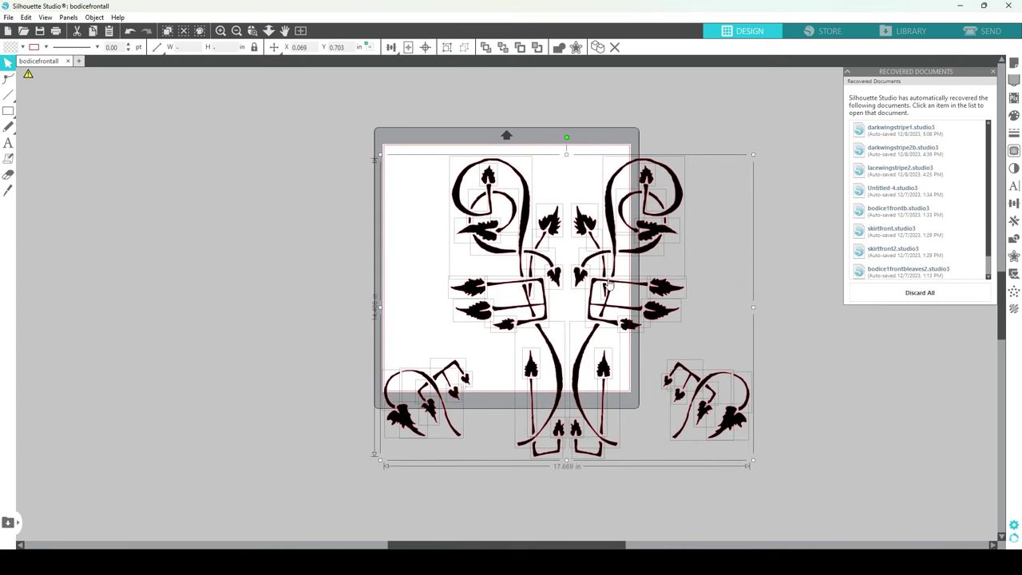
left_click_drag(608, 286, 518, 277)
right_click(559, 273)
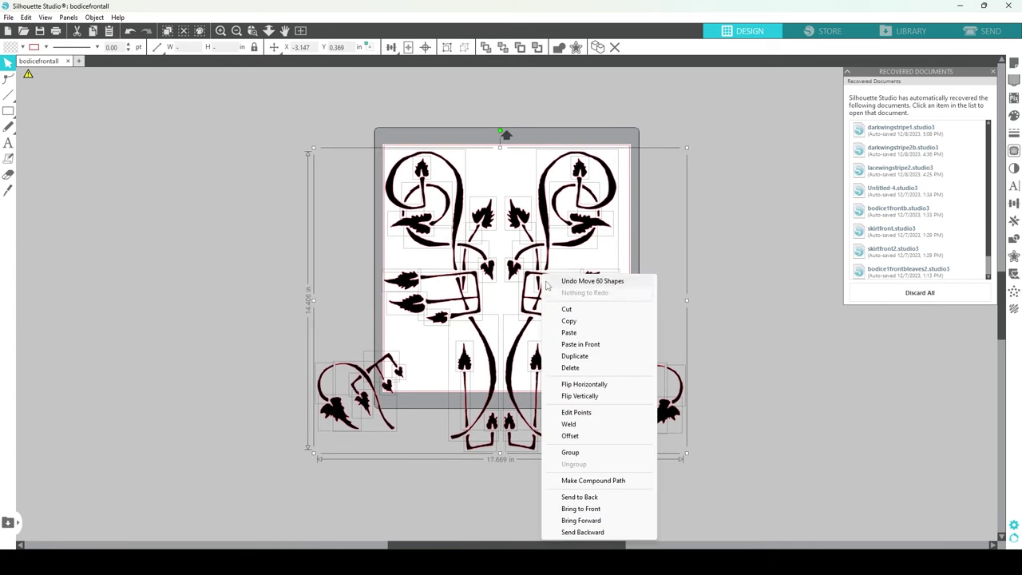
left_click(599, 465)
mouse_move(505, 241)
left_mouse_down()
mouse_move(523, 262)
mouse_move(328, 249)
mouse_move(545, 243)
mouse_move(497, 239)
left_mouse_up()
left_click_drag(587, 307, 601, 308)
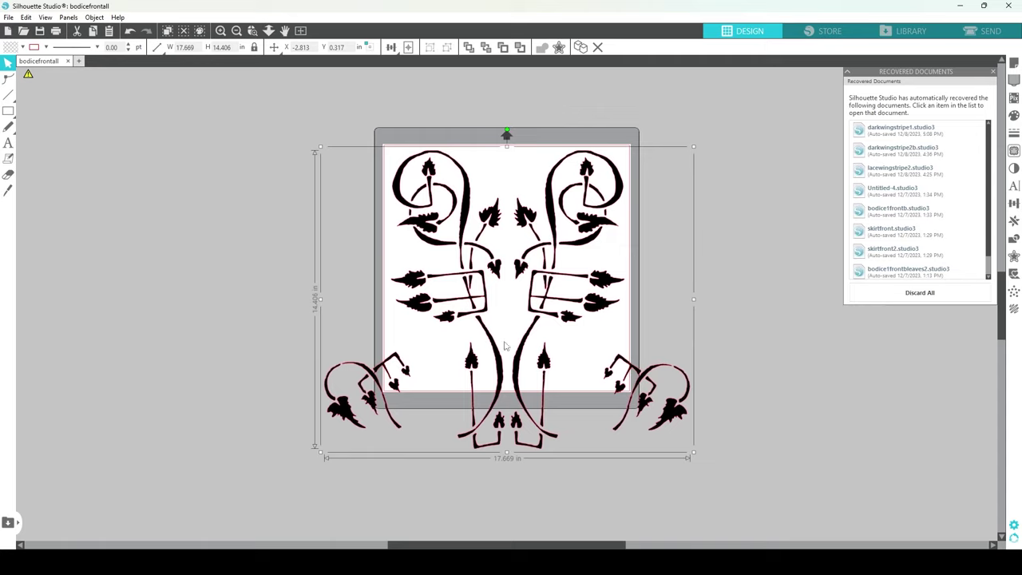
Select the whole pattern, release its compound path into individual pieces and clear the selection
left_click(180, 218)
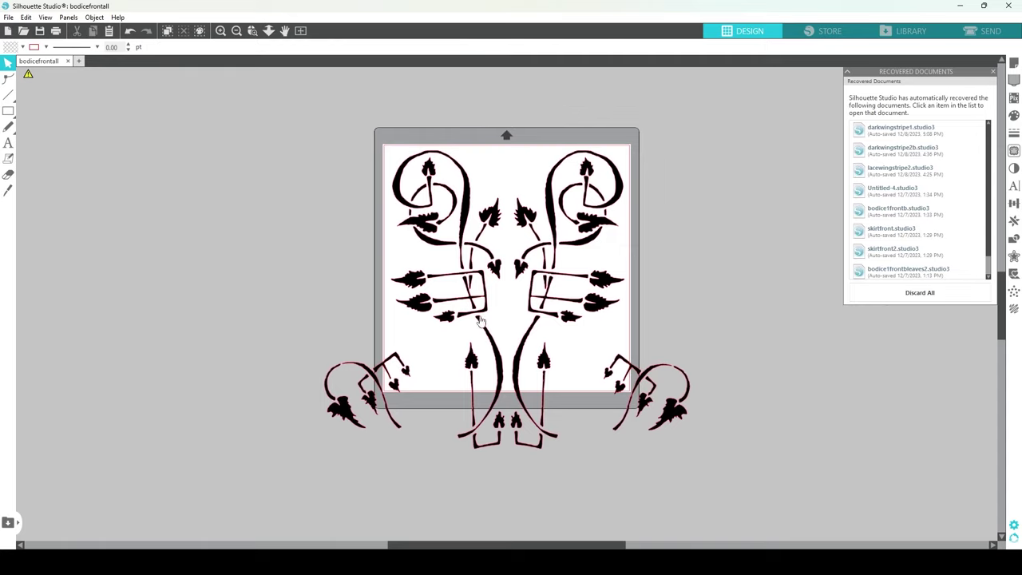
key("ctrl+a")
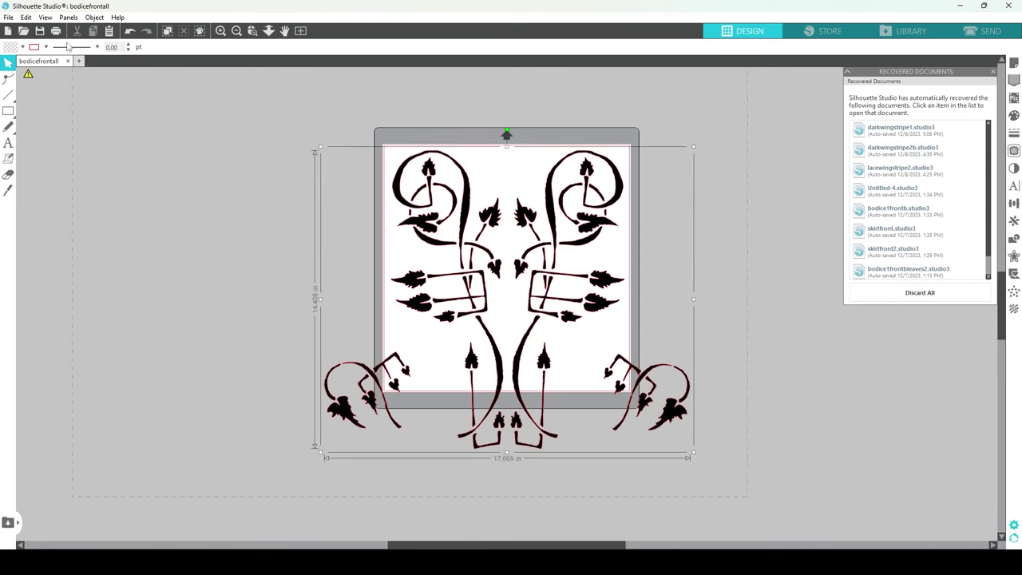
scroll(702, 479, "up", 1)
right_click(508, 297)
left_click(559, 227)
left_click(766, 452)
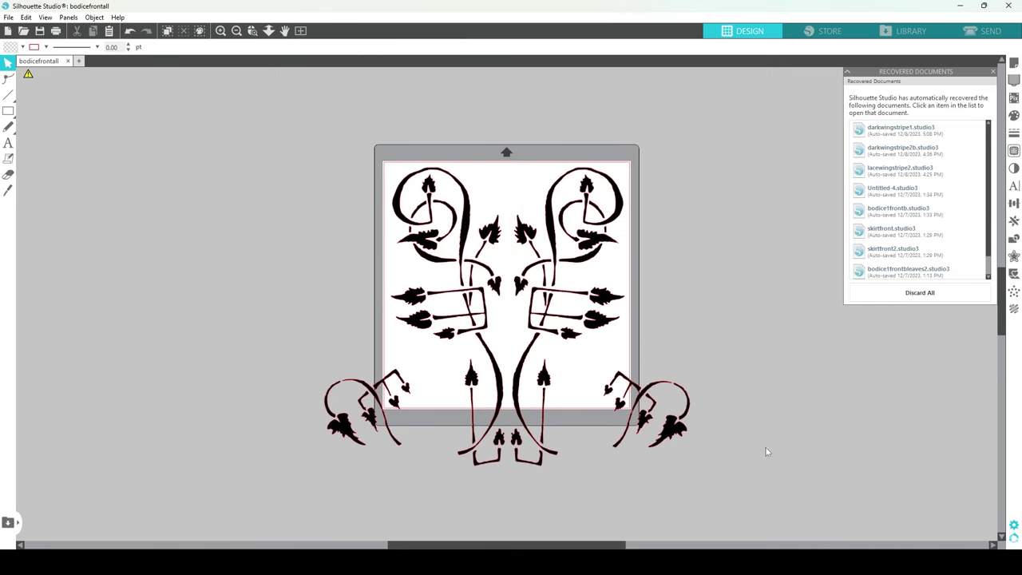
Move the lower vine pieces below the mat to about X -1.180 in, Y 12.302 in and combine them into one compound path
left_click_drag(519, 479, 280, 326)
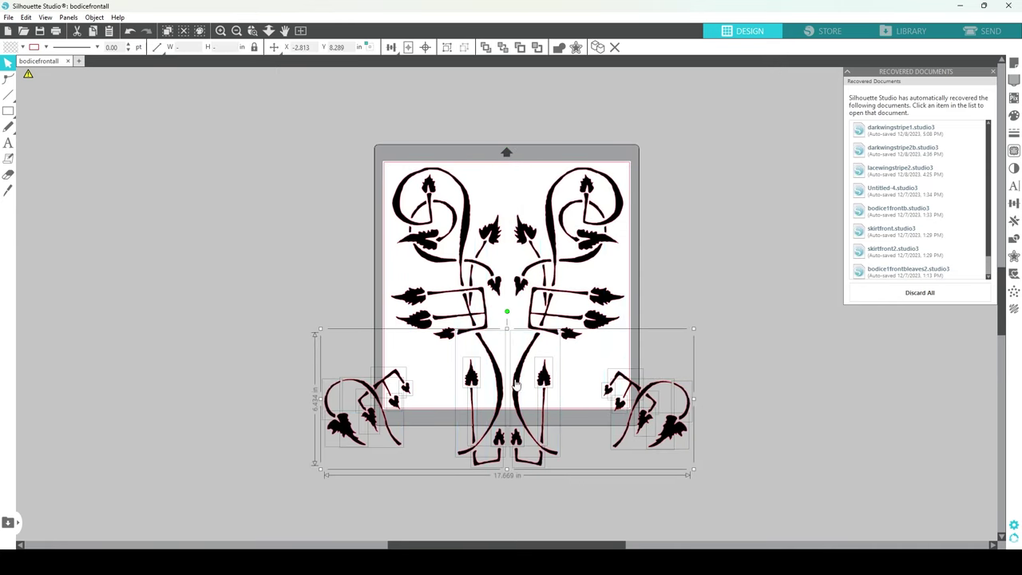
left_click_drag(516, 385, 547, 461)
right_click(546, 462)
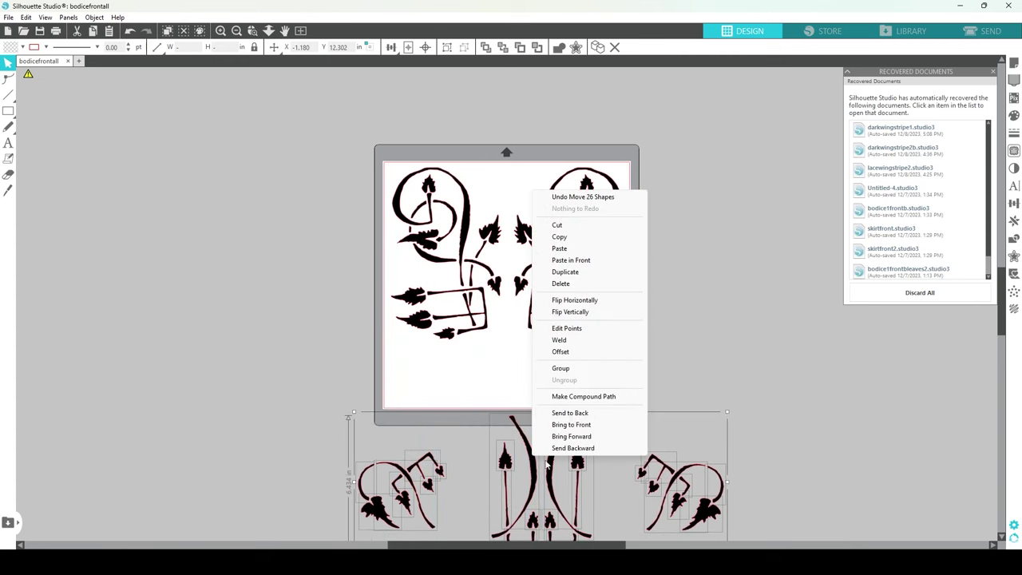
left_click(570, 413)
Combine the upper vine pieces into a compound path on the mat and set the lower section aside to the mat's left
left_click(503, 239)
right_click(503, 239)
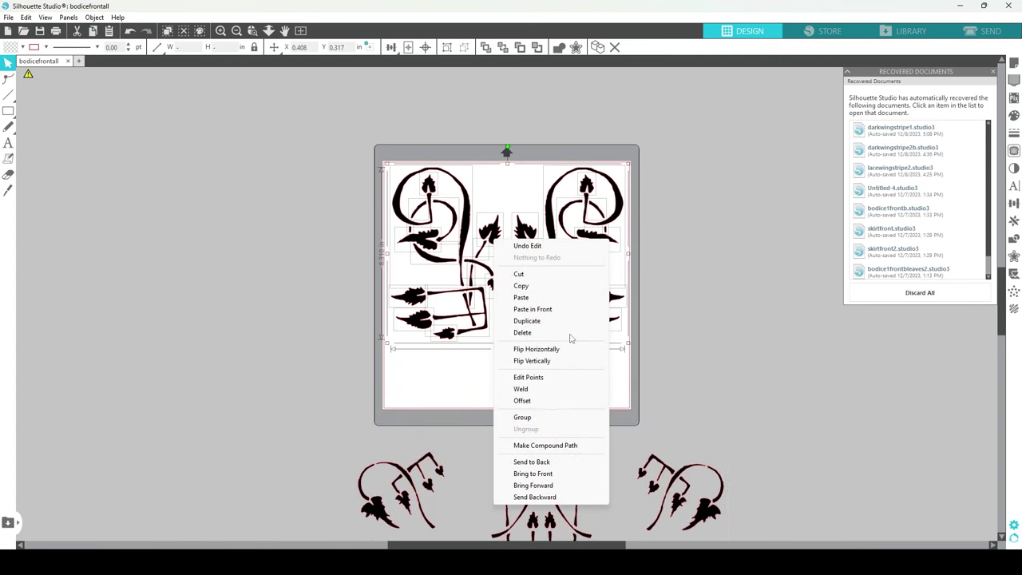
left_click(546, 444)
left_click_drag(500, 461, 100, 283)
left_click(500, 150)
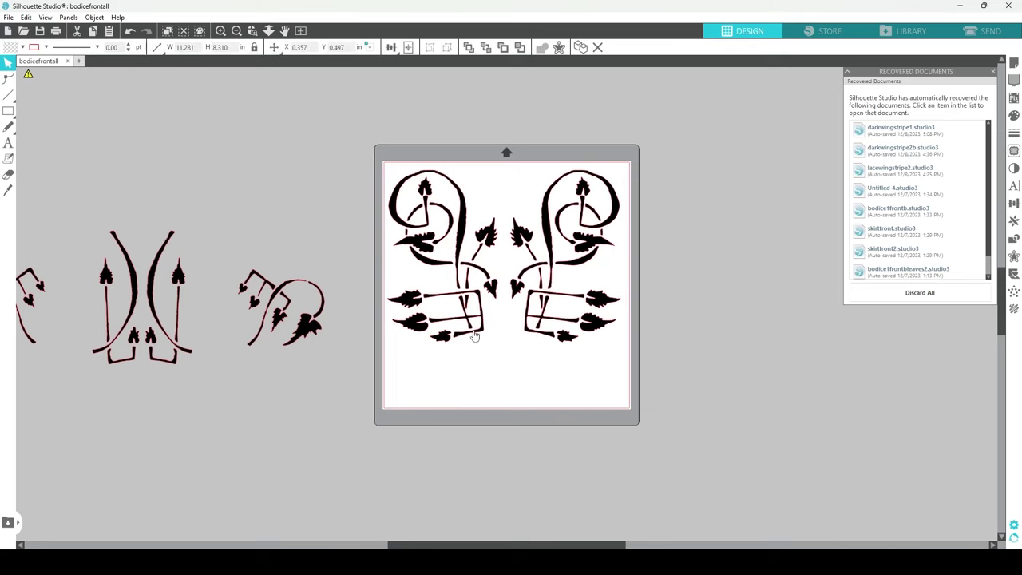
Cut the lower vine section from the bodicefrontall document and paste it into a new document
right_click(316, 326)
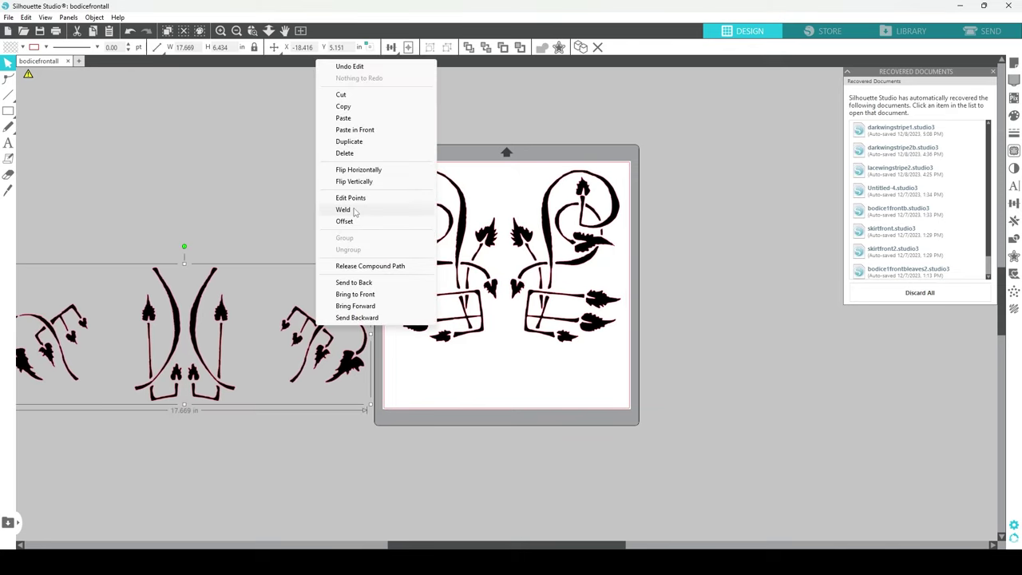
left_click(342, 95)
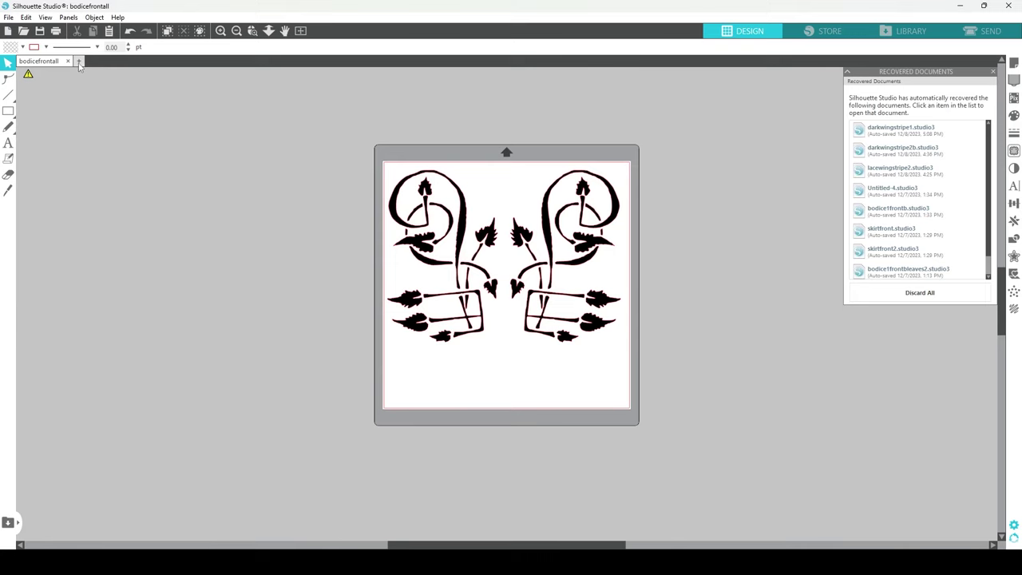
left_click(79, 61)
left_click(26, 16)
left_click(36, 78)
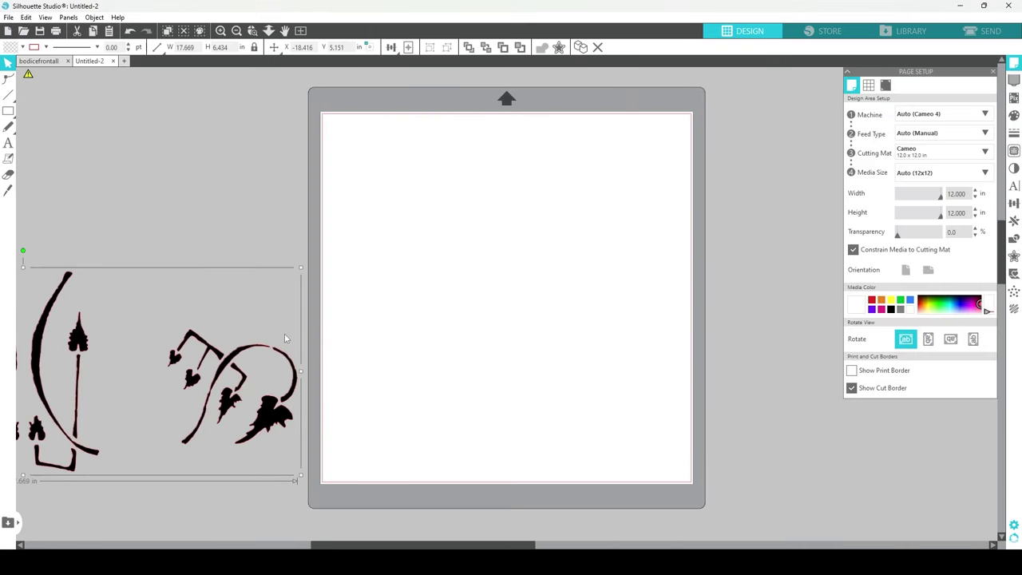
Move the pasted lower vine section over the mat to about X -2.570 in, Y 1.652 in and release its compound path
left_click_drag(242, 363, 745, 259)
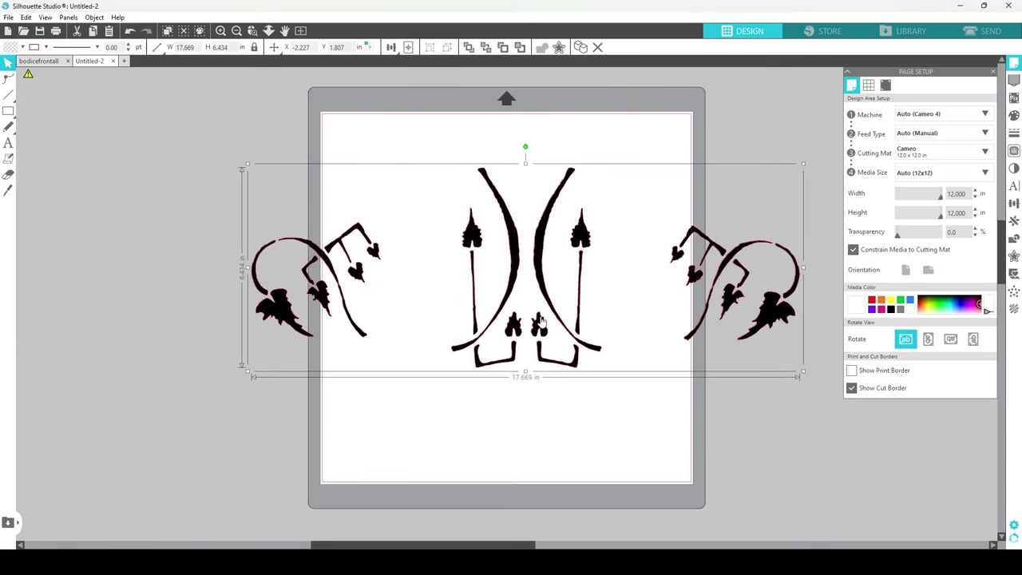
left_click_drag(542, 258, 533, 254)
right_click(533, 254)
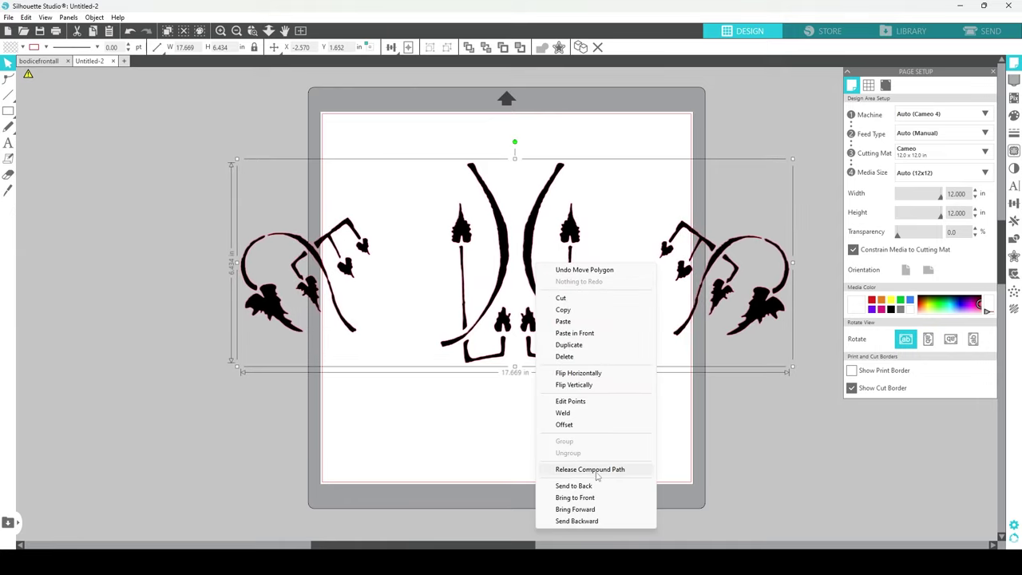
left_click(489, 440)
Combine the left cluster, the right cluster and the central vine pieces into three separate compound paths
left_click(271, 238)
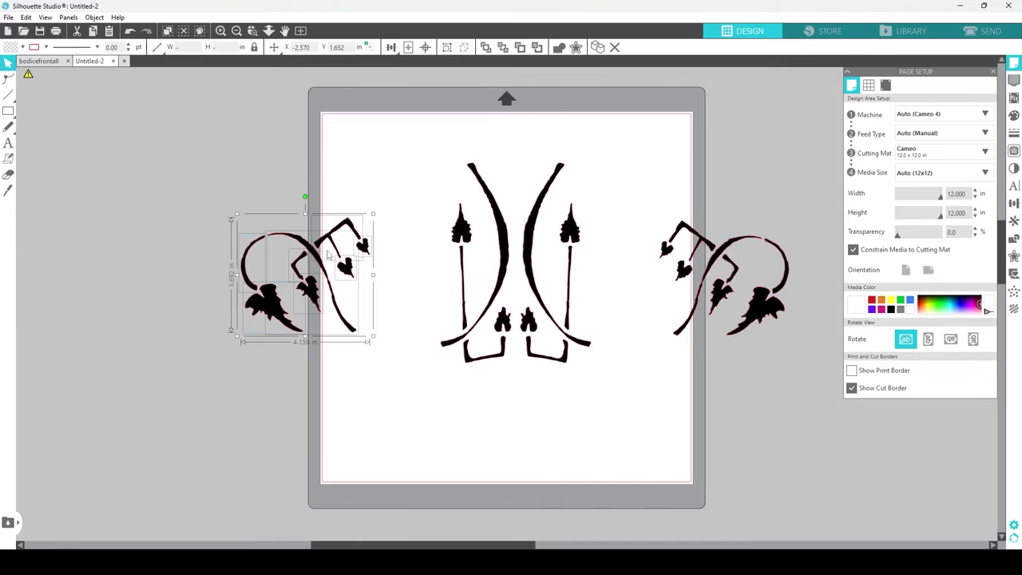
right_click(342, 247)
left_click(375, 454)
left_click(730, 271)
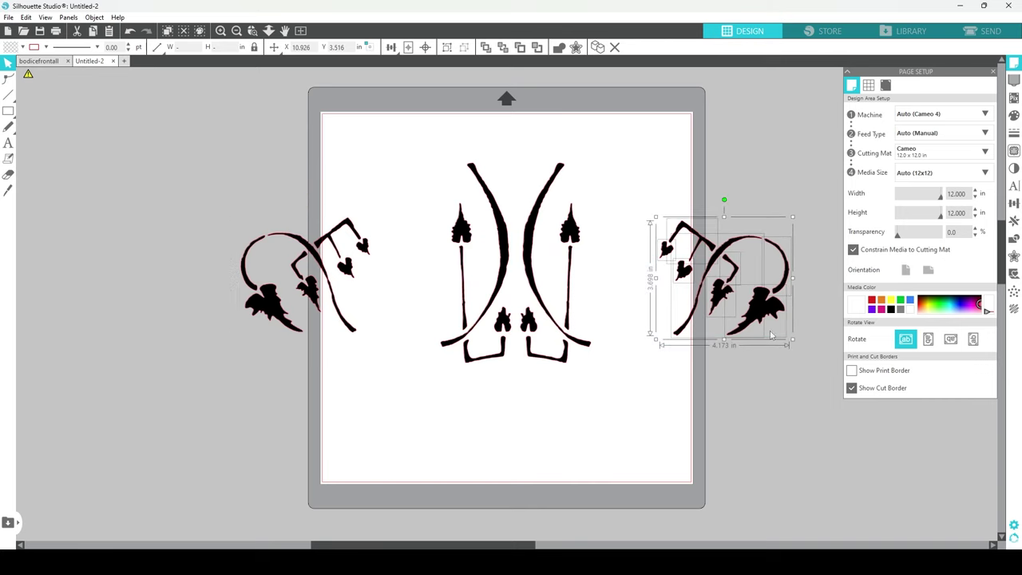
right_click(769, 323)
left_click(802, 254)
left_click_drag(447, 161, 621, 377)
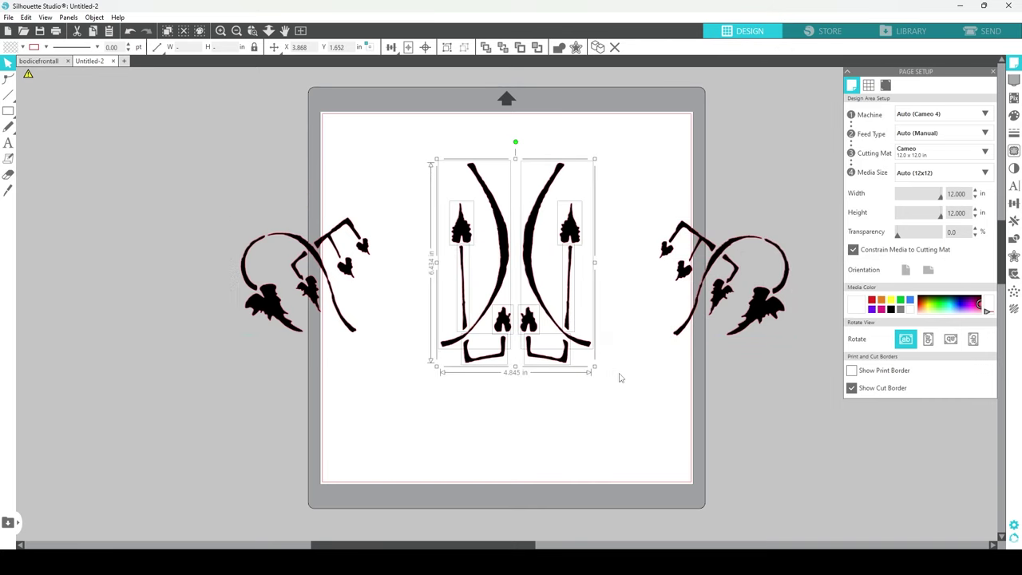
right_click(561, 309)
left_click(619, 245)
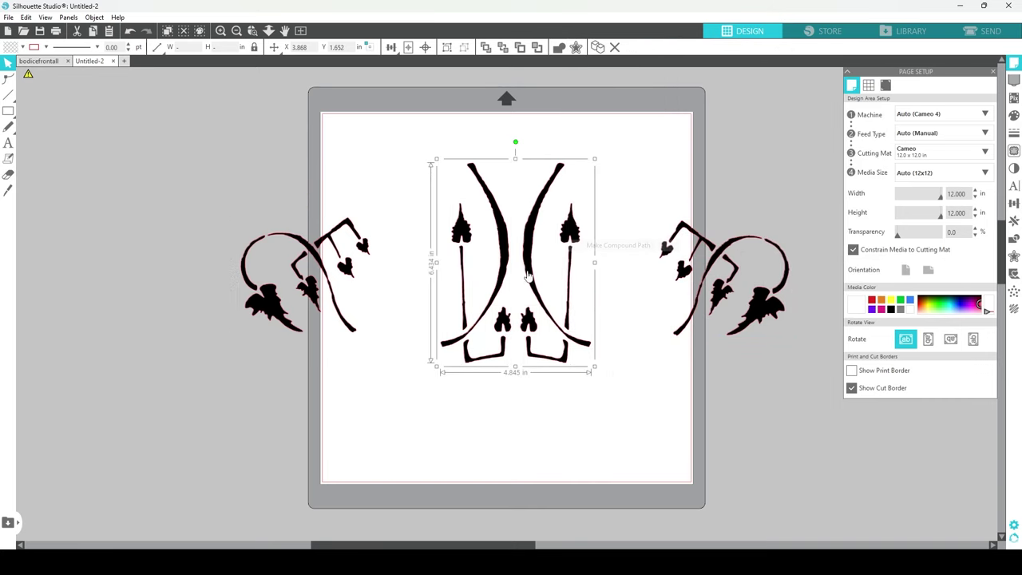
Arrange the three vine groups inside the mat, with the central group on the left and the two side clusters stacked beside it
left_click_drag(510, 245, 493, 213)
left_click_drag(366, 240, 484, 391)
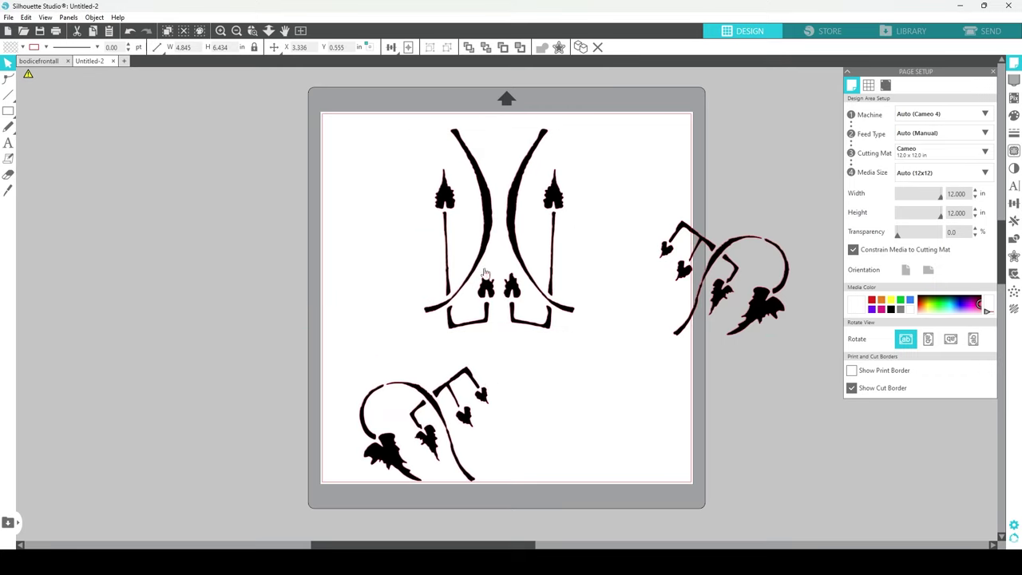
left_click(491, 227)
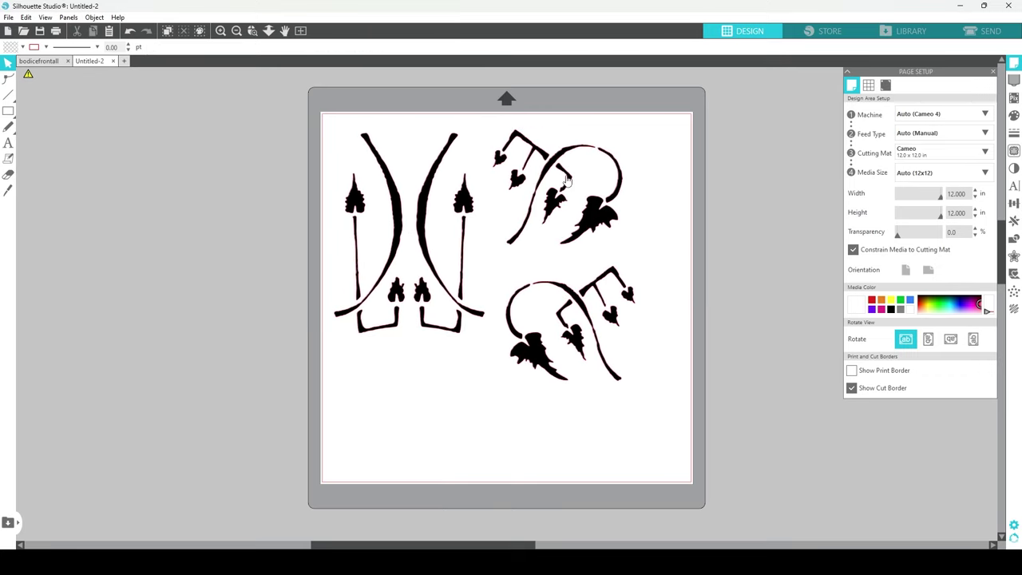
left_click_drag(591, 212, 604, 221)
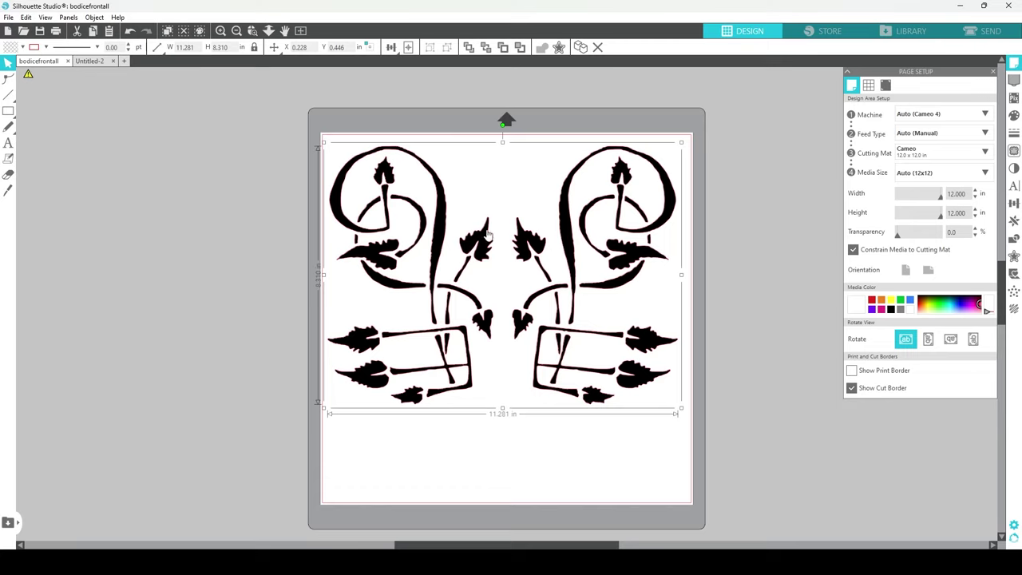
Release the compound path of the upper vine section in the bodicefrontall document and clear the selection
right_click(493, 276)
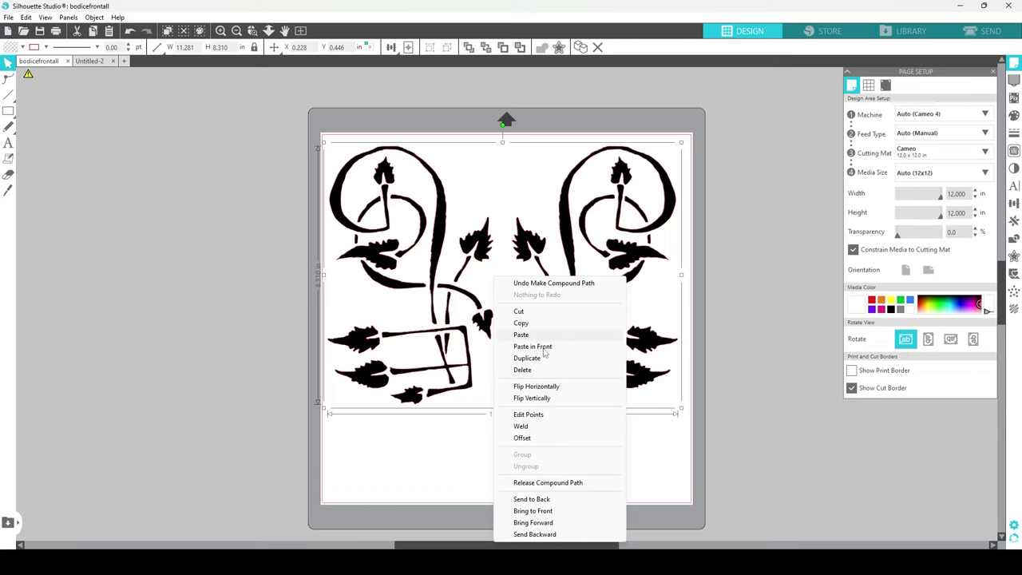
left_click(548, 482)
left_click(480, 474)
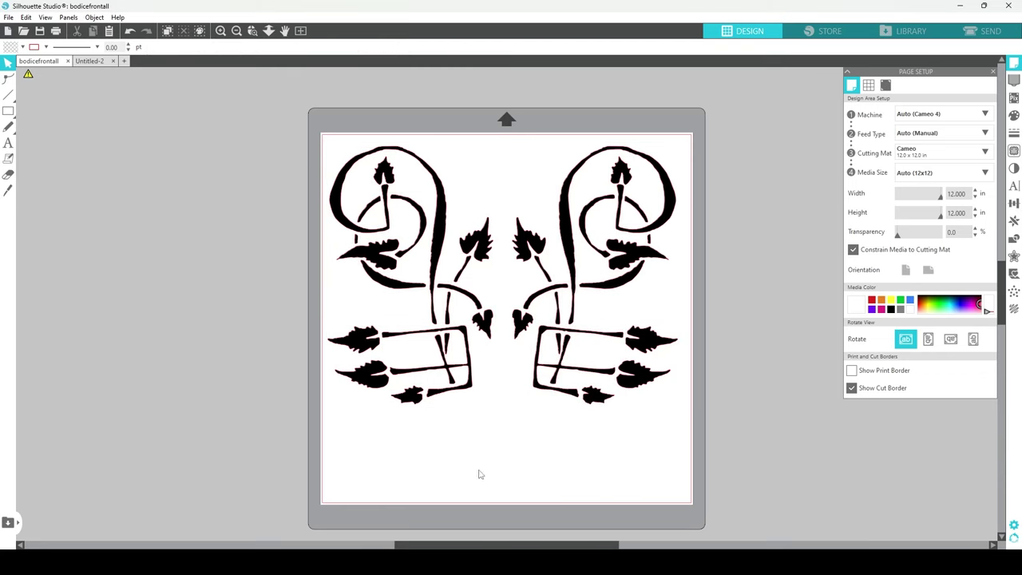
Select all fourteen leaves on both halves of the vine pattern and cut them, leaving only the stems on the mat
left_click(414, 404)
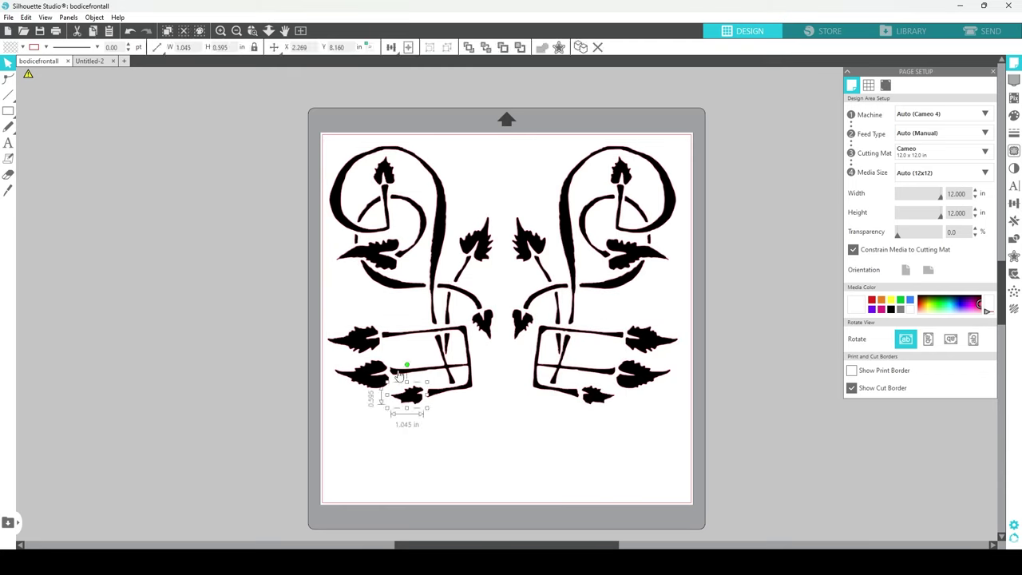
left_click(363, 373, "shift")
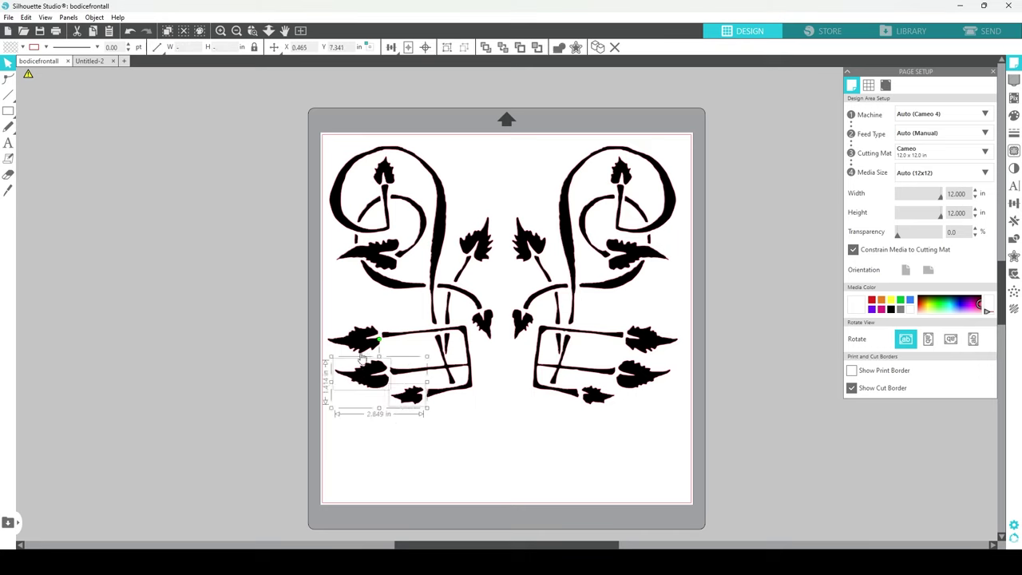
left_click(359, 343, "shift")
left_click(370, 261, "shift")
left_click(380, 172, "shift")
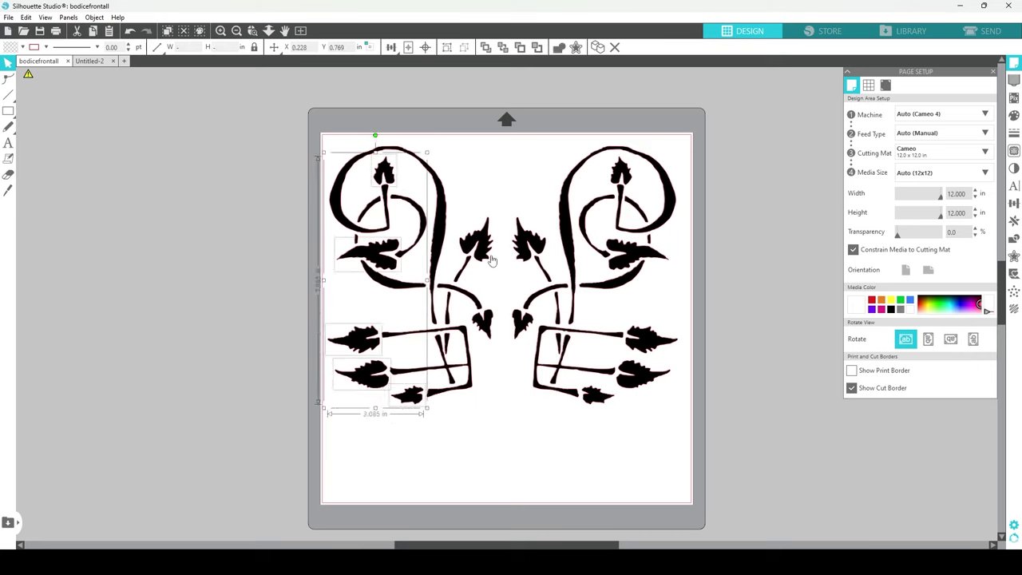
left_click(488, 254, "shift")
left_click(526, 246, "shift")
left_click(528, 329, "shift")
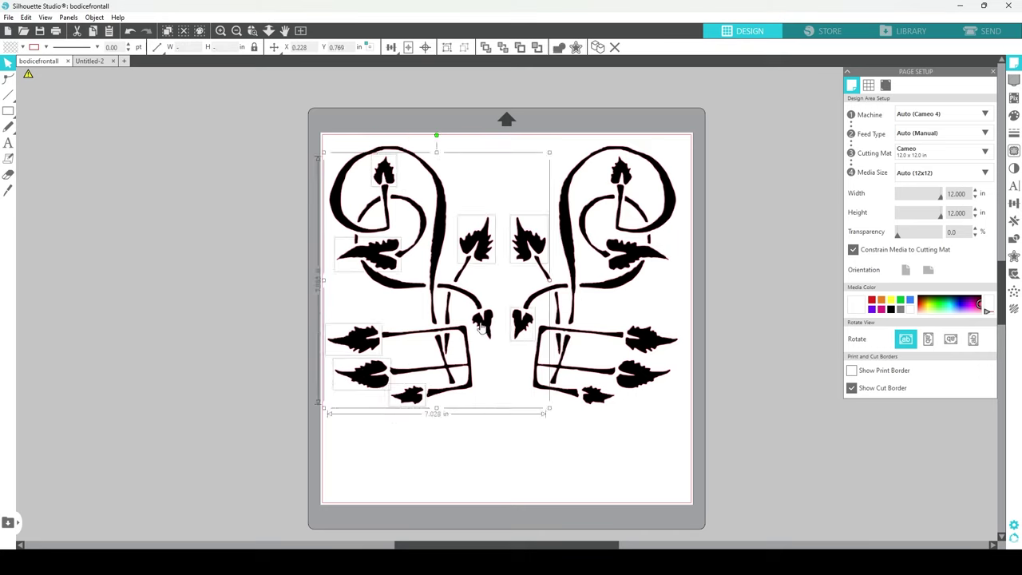
left_click(482, 328, "shift")
left_click(648, 256, "shift")
left_click(621, 169, "shift")
left_click(650, 342, "shift")
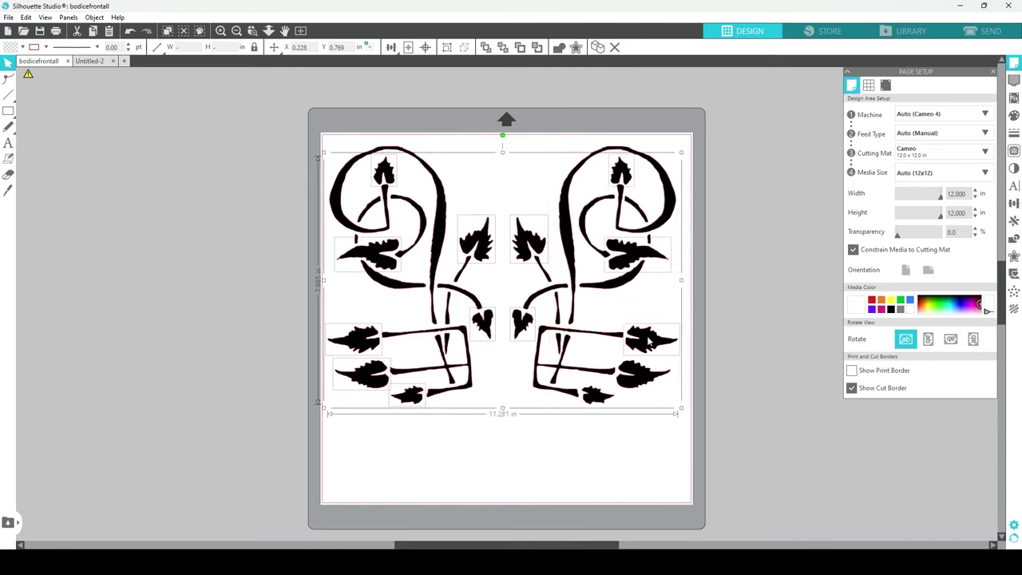
left_click(646, 373, "shift")
left_click(600, 395, "shift")
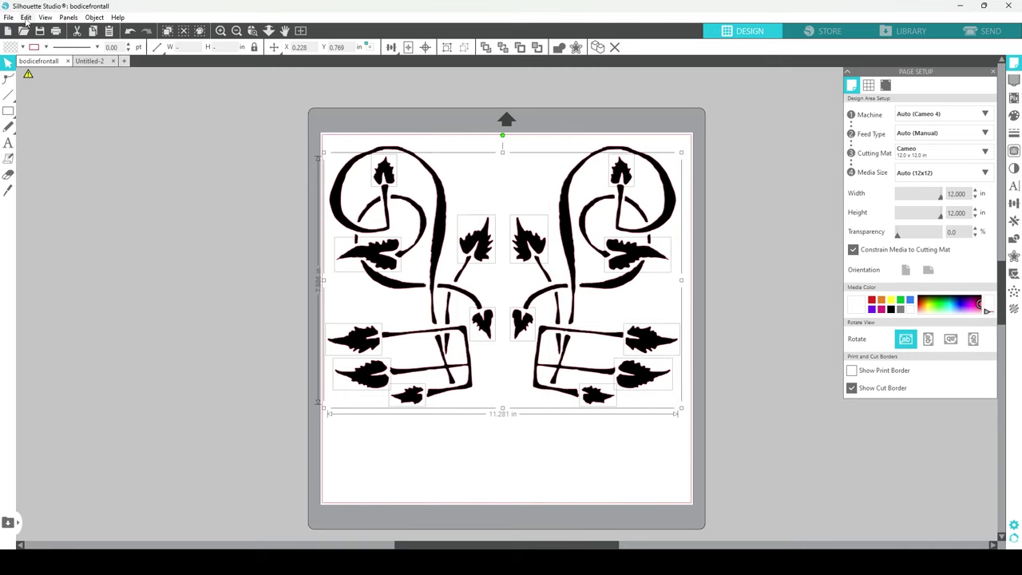
left_click(27, 18)
left_click(49, 58)
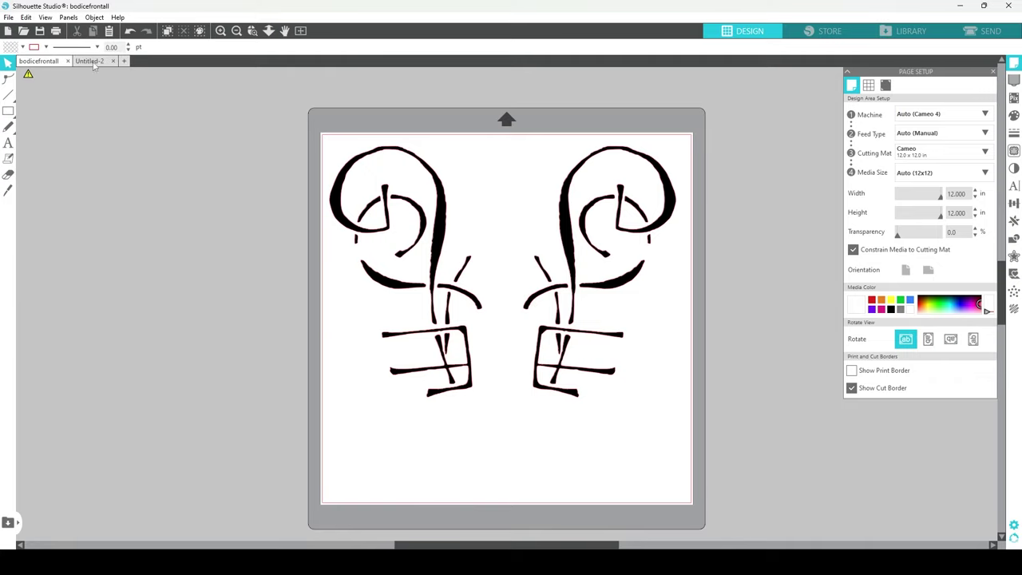
Create a new document and paste the cut leaves onto its mat
left_click(124, 61)
left_click(26, 17)
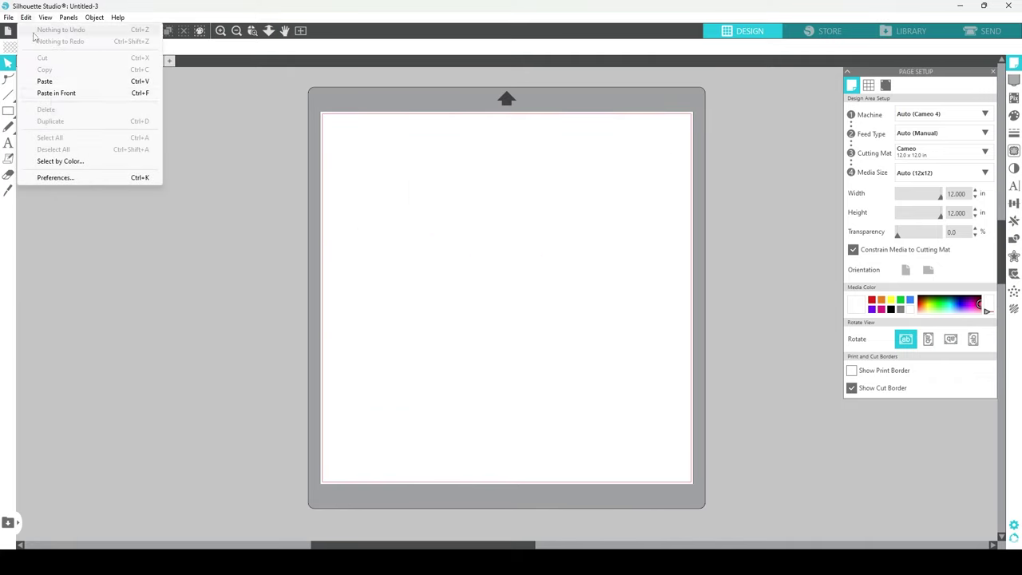
left_click(46, 81)
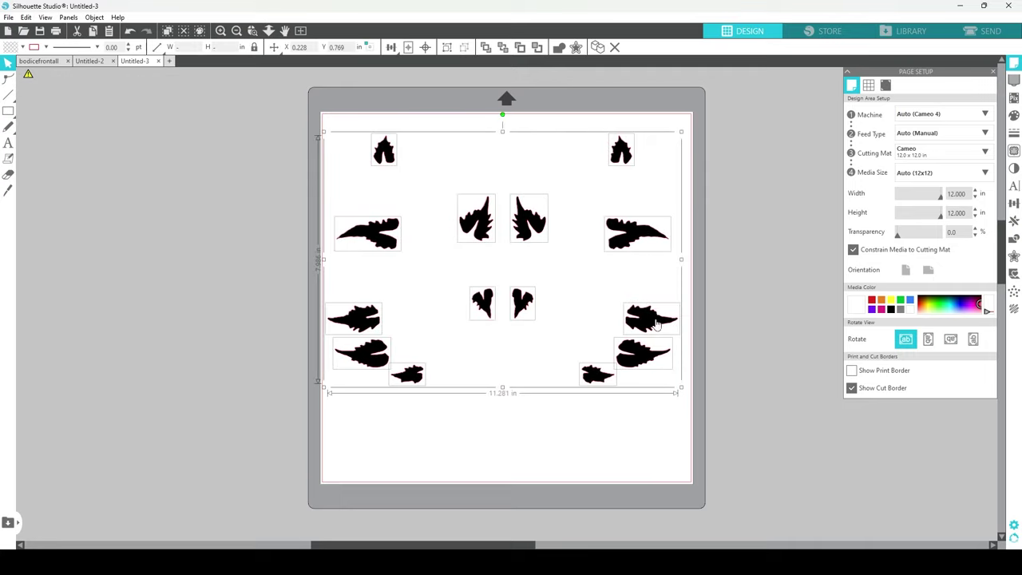
Combine all the pasted leaves into one compound path and clear the selection
right_click(656, 322)
left_click(702, 267)
left_click(630, 442)
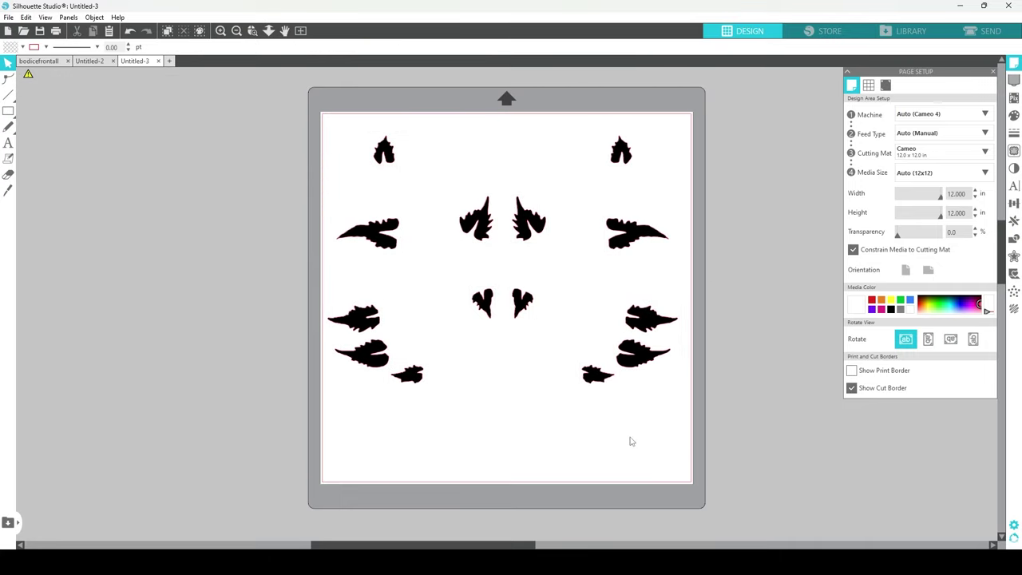
Check the remaining stems in bodicefrontall, return to the leaf document and release the leaves' compound path into separate pieces
left_click(42, 60)
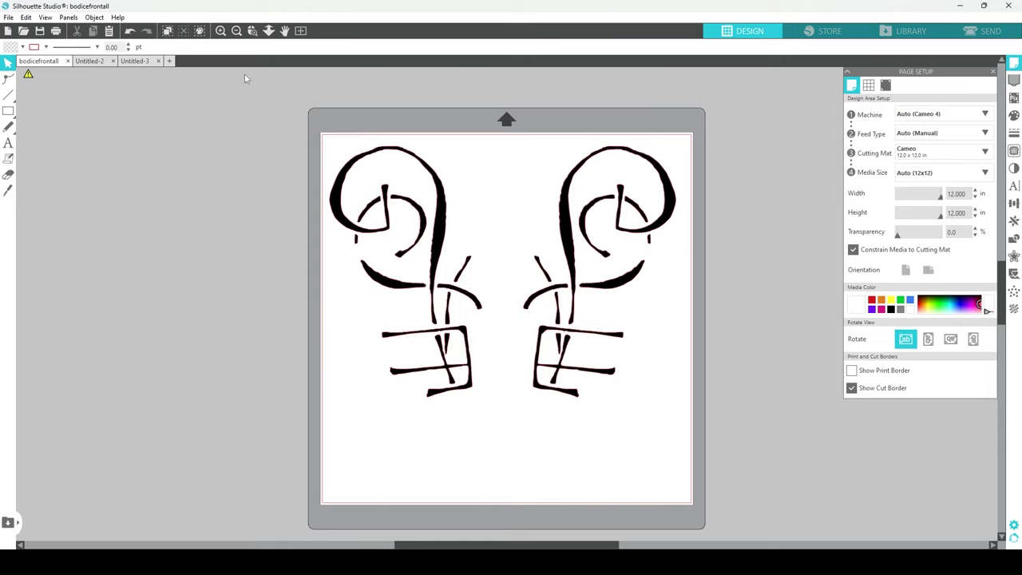
left_click(135, 61)
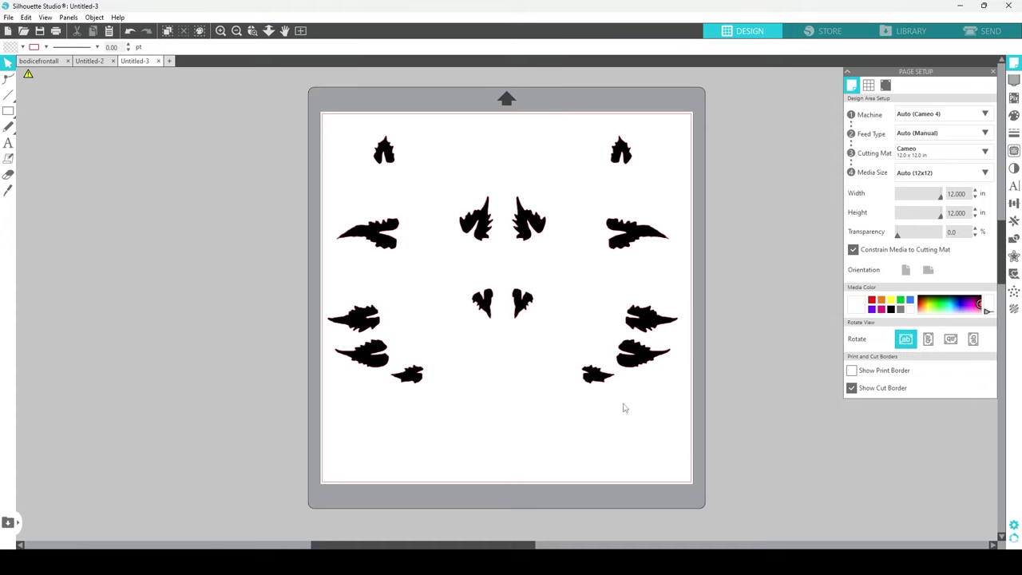
right_click(627, 353)
left_click(651, 289)
left_click(570, 432)
Combine the upper central leaf pair and the lower central leaf pair into one compound path each
left_click_drag(439, 190, 555, 246)
right_click(537, 229)
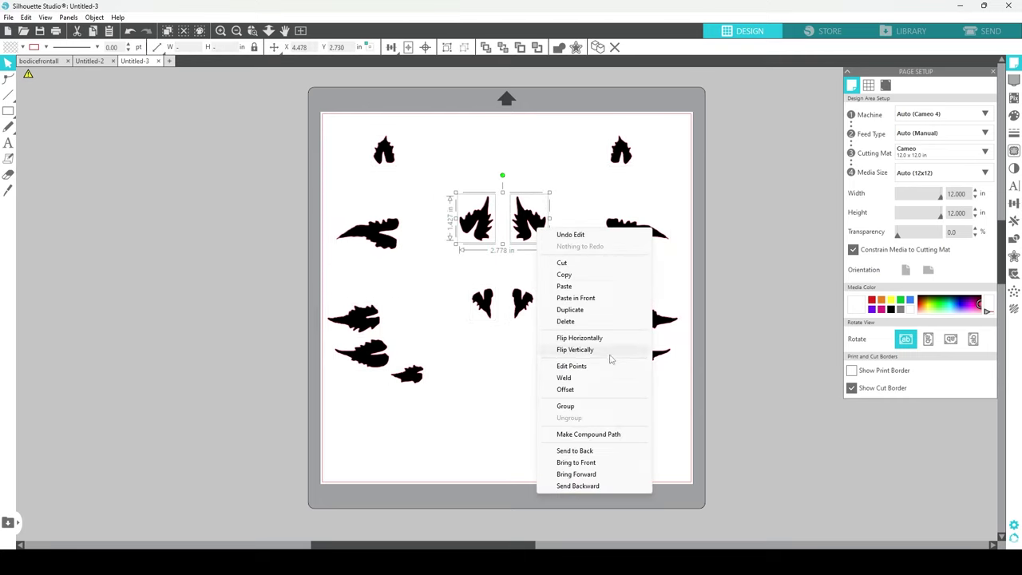
left_click(611, 435)
left_click_drag(468, 269, 542, 327)
right_click(511, 308)
left_click(521, 238)
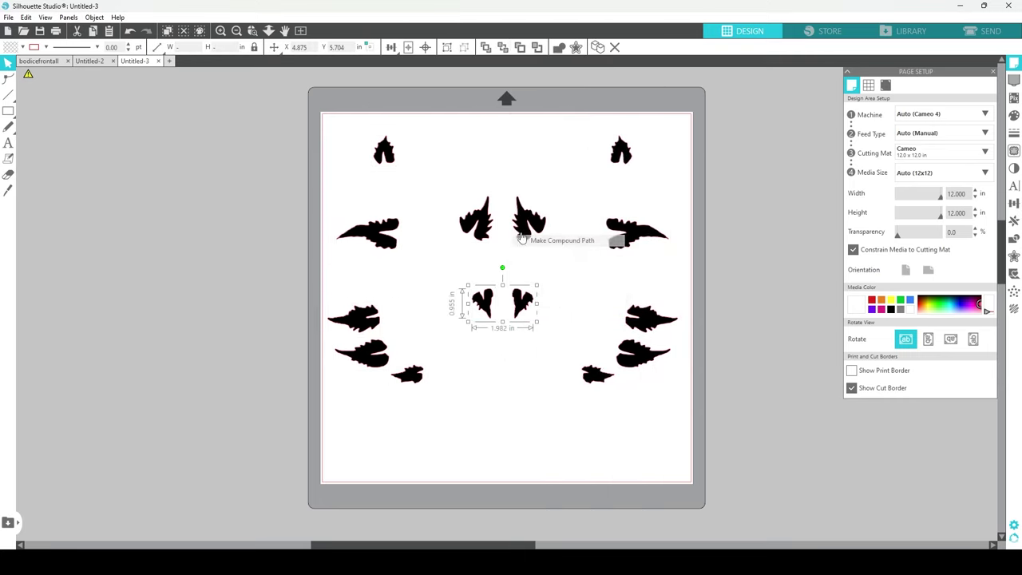
Combine the two upper leaves on the left side and the two on the right side into one compound path per side
right_click(395, 232)
left_click(485, 433)
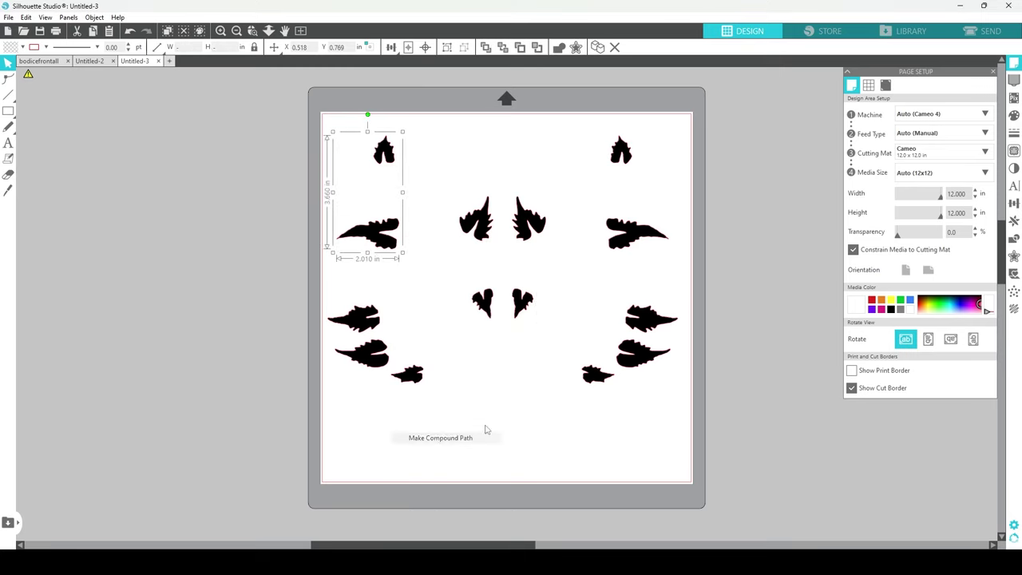
left_click_drag(588, 129, 679, 257)
right_click(619, 219)
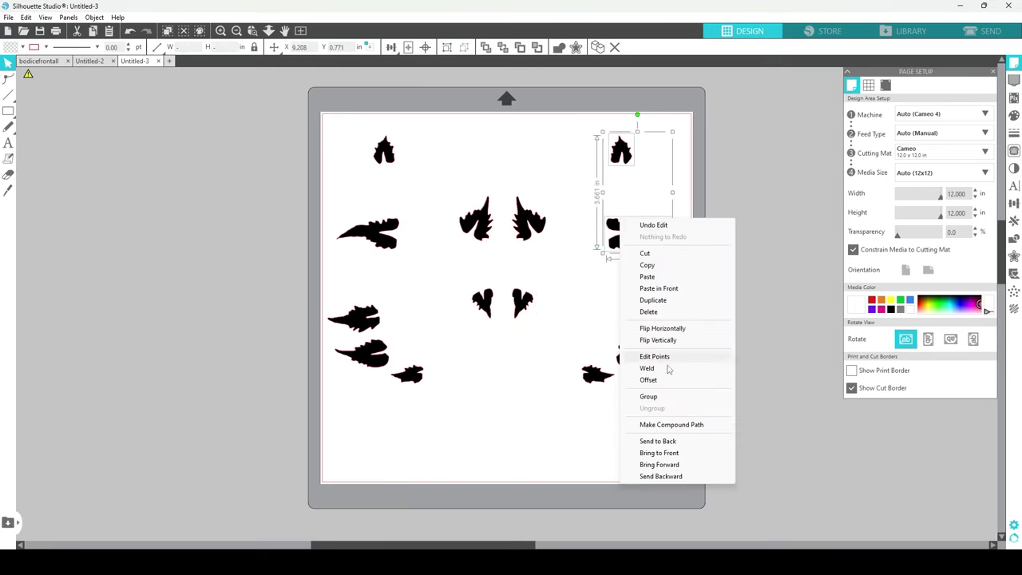
left_click(675, 431)
Combine the three lower-right leaves and the three lower-left leaves into one compound path each and clear the selection
left_click_drag(568, 299, 685, 394)
right_click(640, 340)
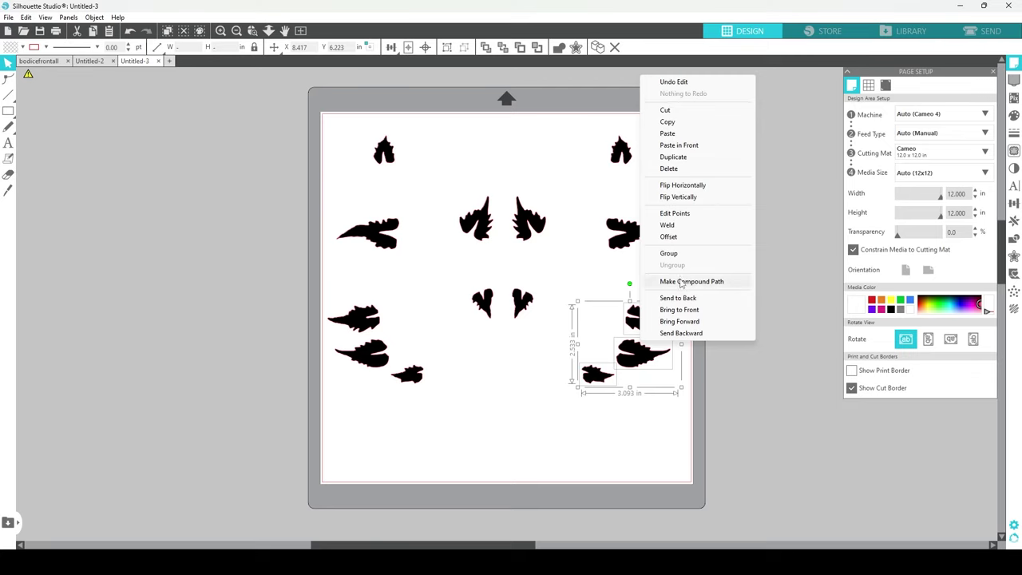
left_click(681, 283)
left_click_drag(474, 240, 317, 396)
right_click(379, 324)
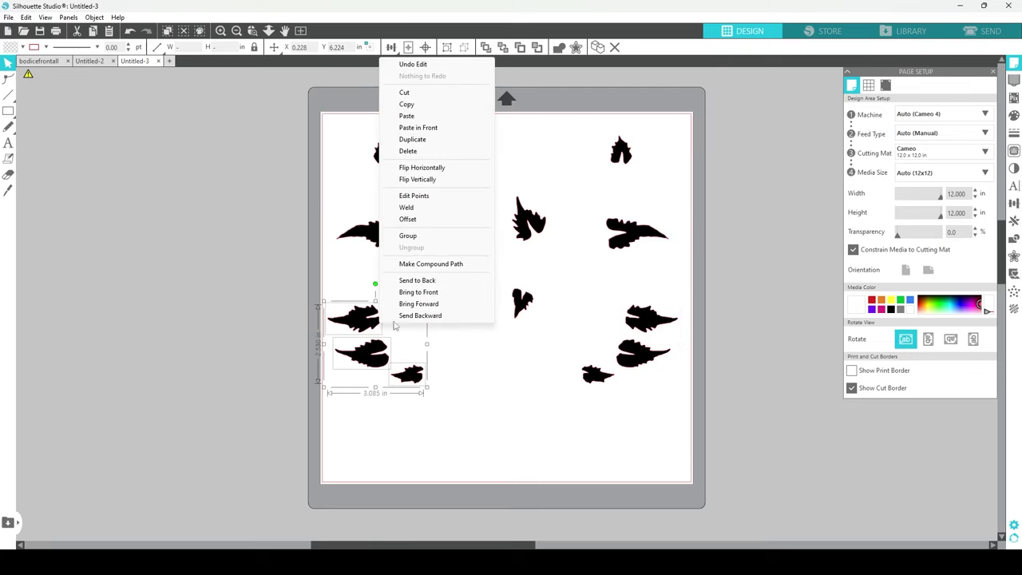
left_click(411, 263)
left_click(526, 368)
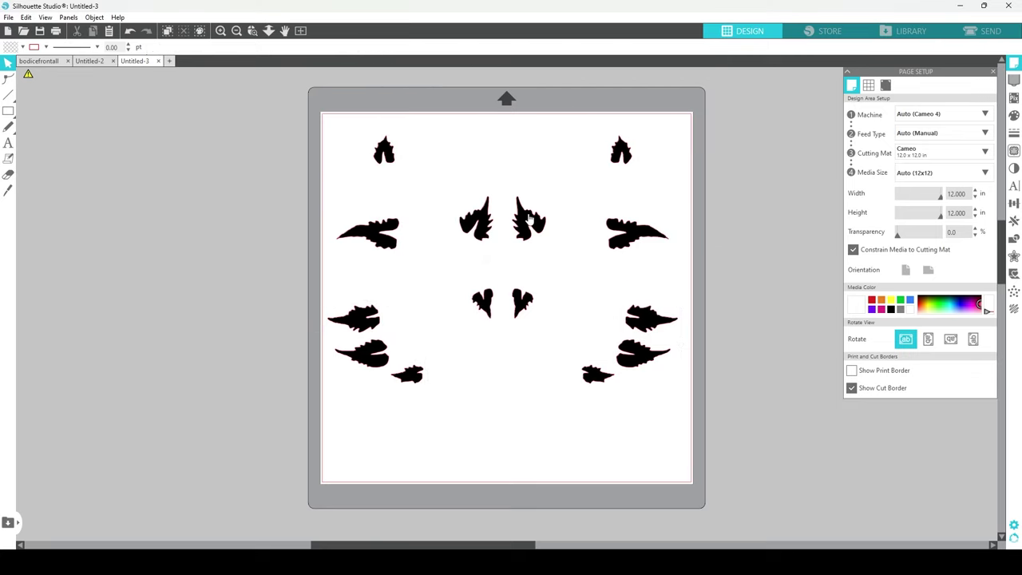
Move the two central leaf pairs and both upper side groups close together near the mat's top edge, starting at the upper-left corner
left_click_drag(476, 218, 437, 146)
left_click(390, 157)
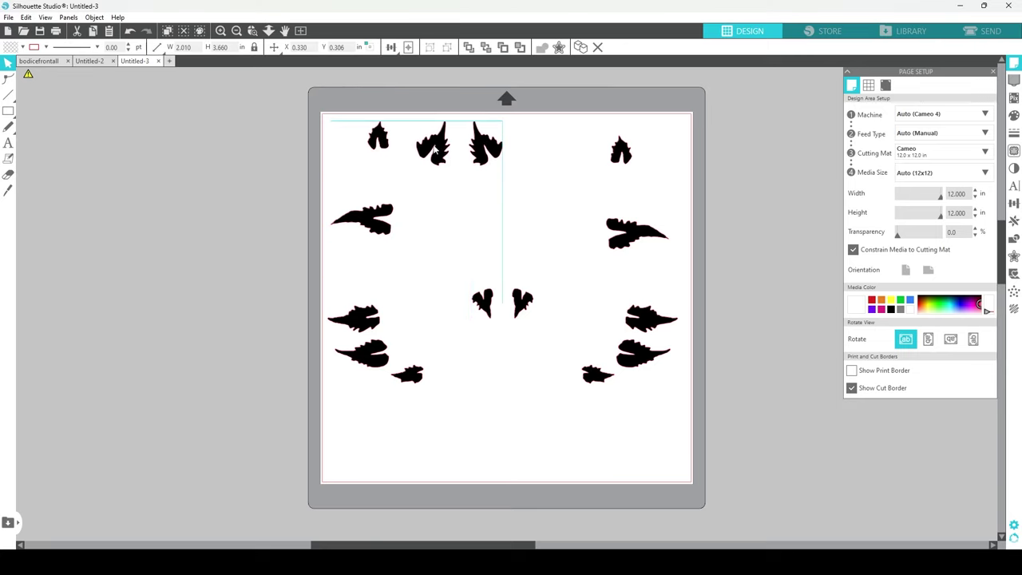
left_click_drag(618, 159, 531, 143)
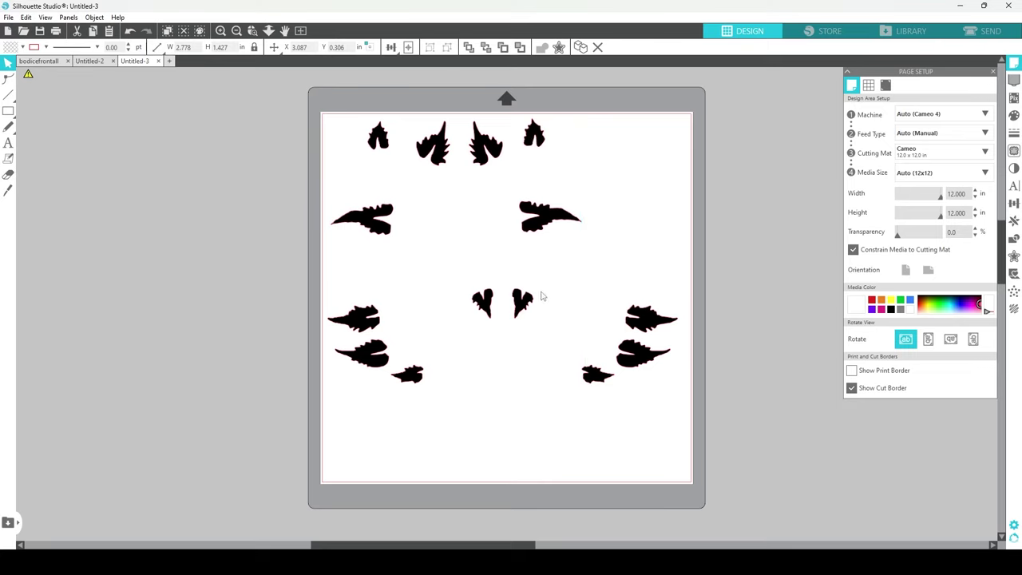
left_click_drag(522, 302, 474, 209)
left_click(631, 279)
Move the lower-right leaf group to the mat's upper-right corner and the lower-left group below the upper-left leaves, rotating both diagonally
left_click_drag(653, 327, 665, 138)
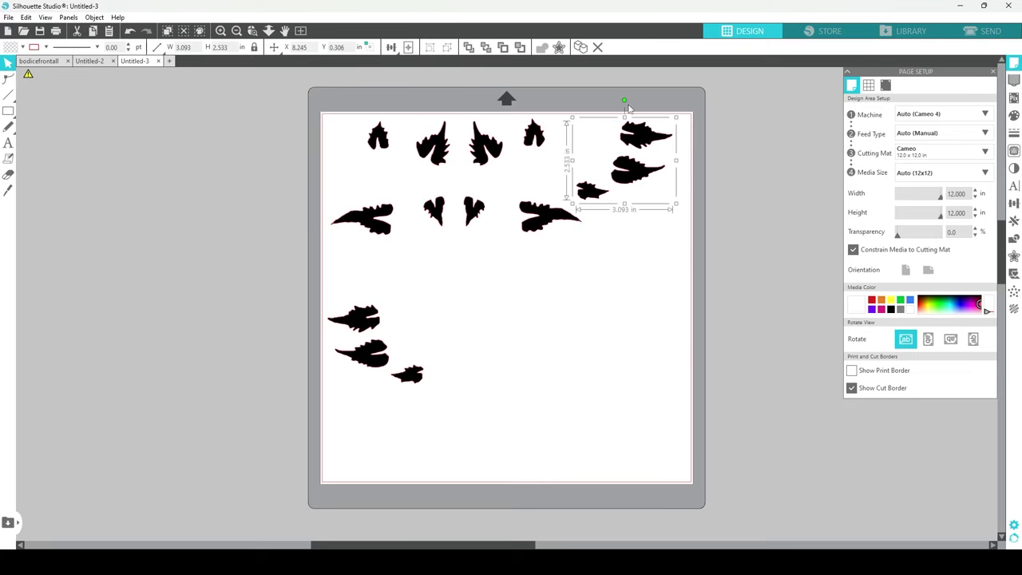
left_click_drag(633, 105, 672, 122)
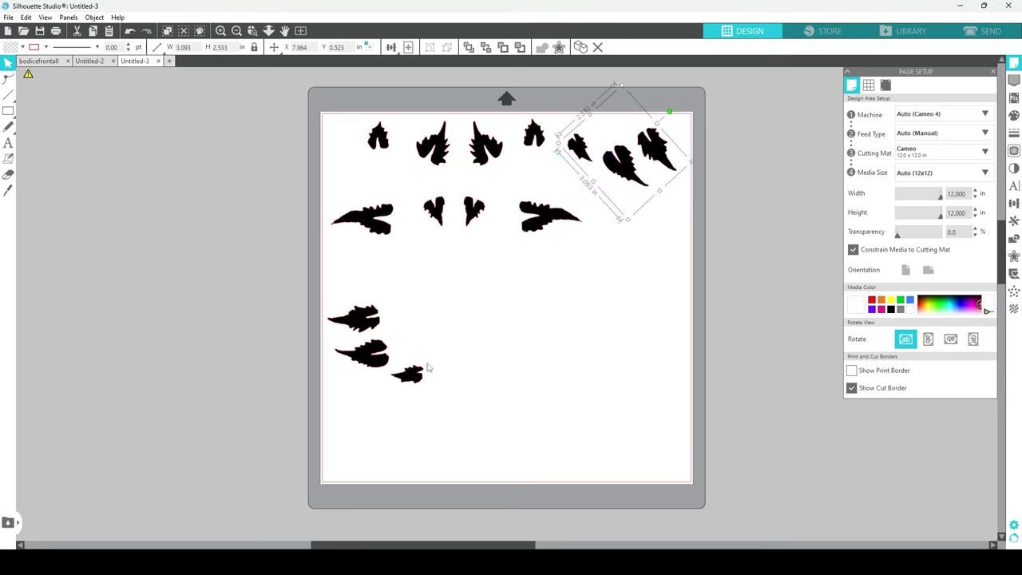
left_click_drag(389, 353, 611, 327)
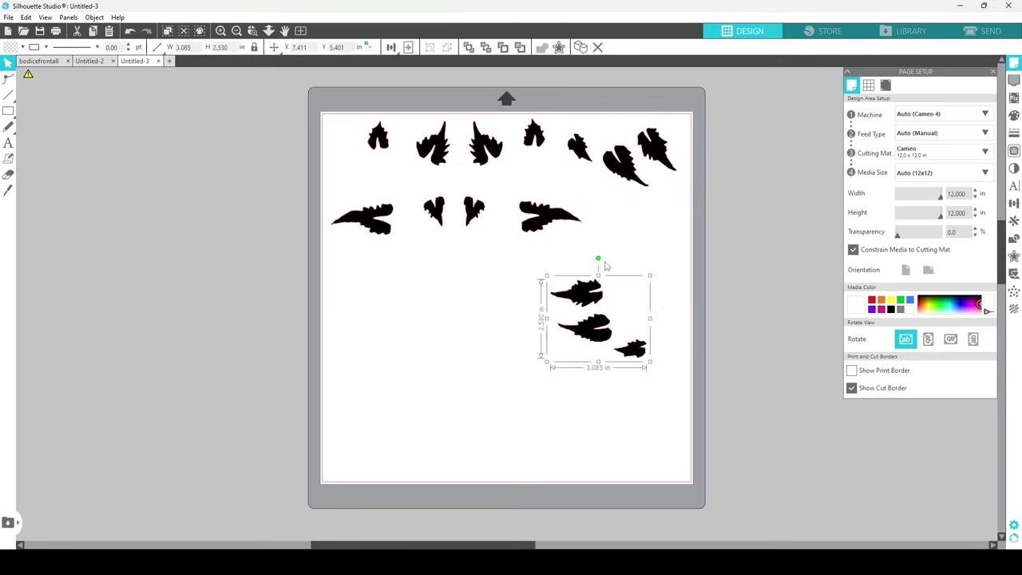
left_click_drag(599, 257, 562, 270)
left_click_drag(568, 312, 407, 270)
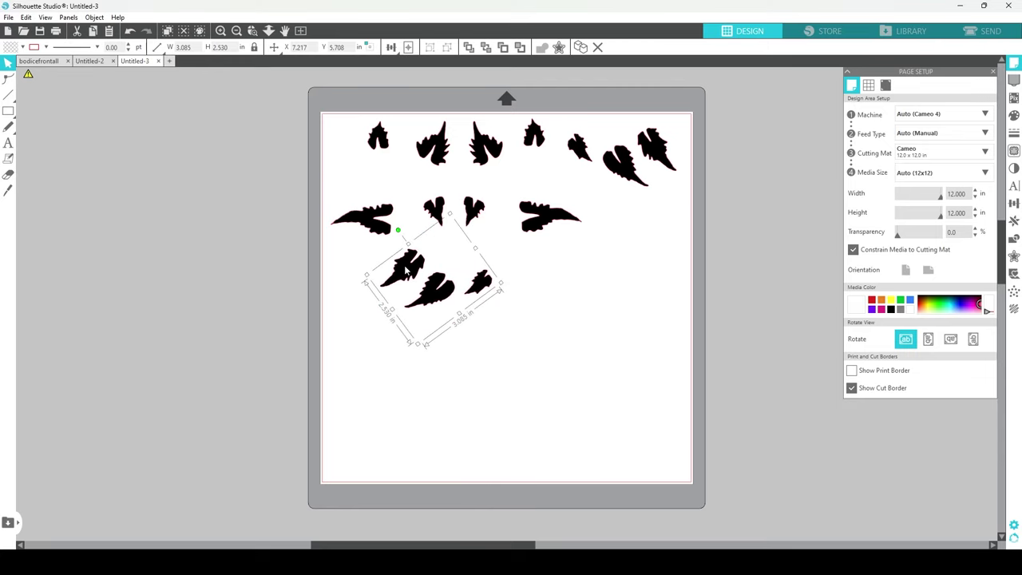
Review the mirrored stems in the bodicefrontall document and return to the leaves in Untitled-3
left_click(36, 62)
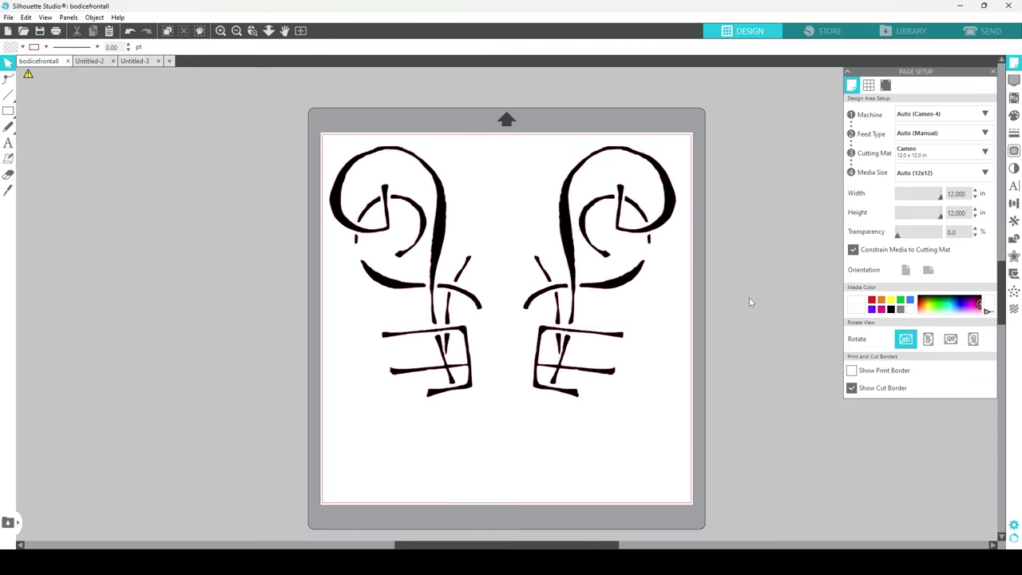
left_click(151, 61)
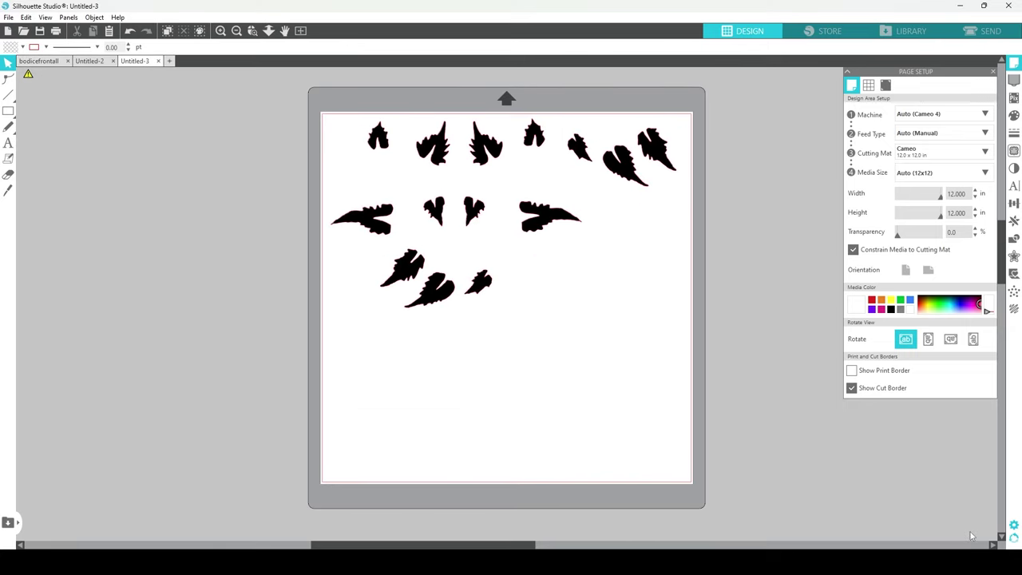
Switch to the Pinterest results for "beetle clip art" and examine the Mealworm Beetle illustration and its related pins
key("ctrl+Tab")
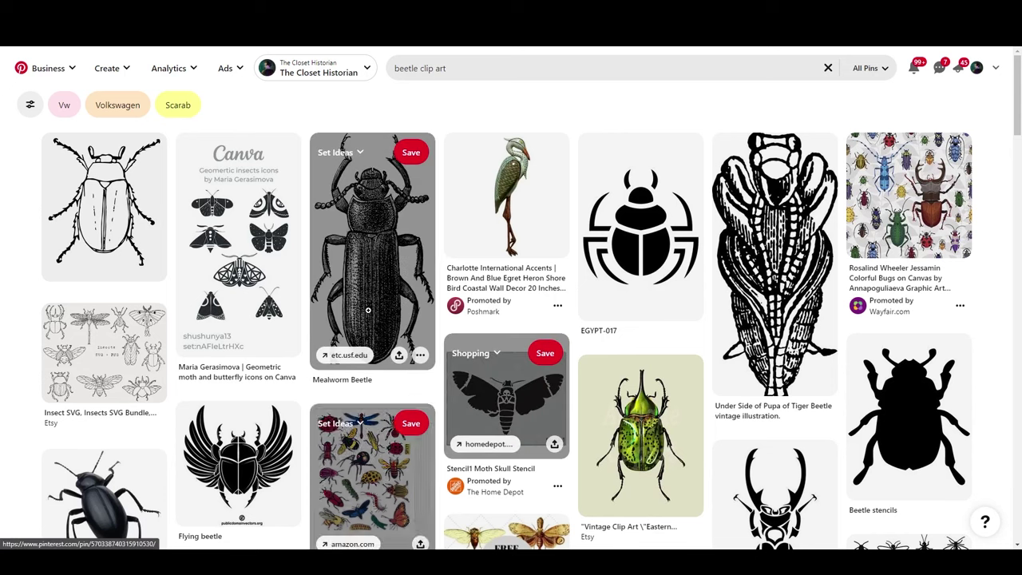
left_click(423, 69)
left_click(467, 73)
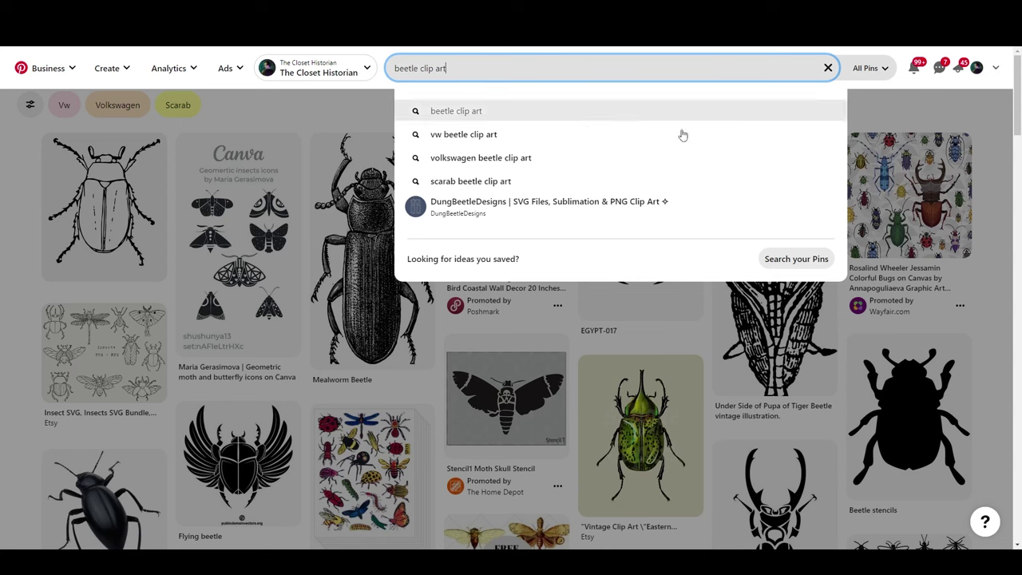
key("Escape")
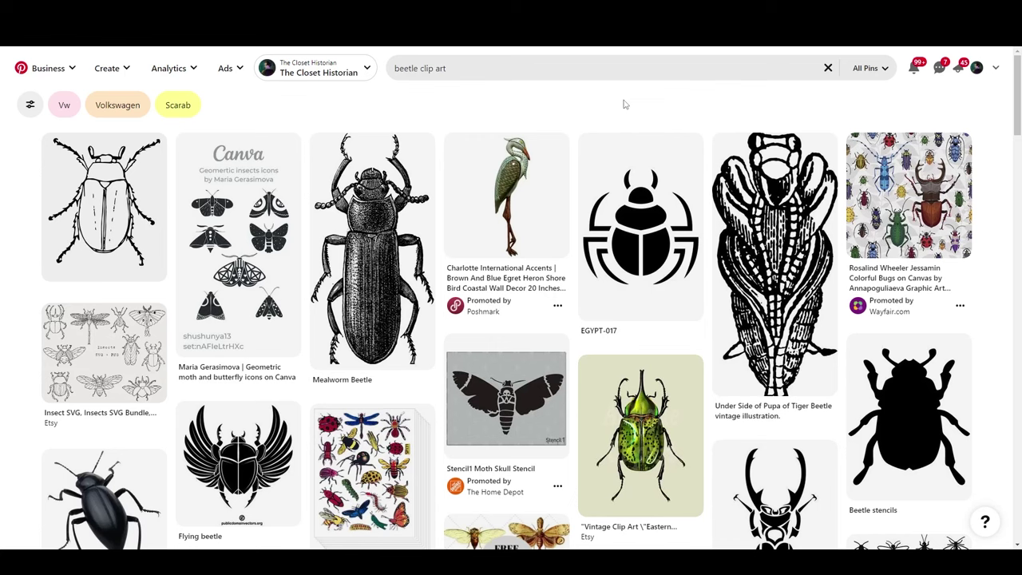
left_click(394, 239)
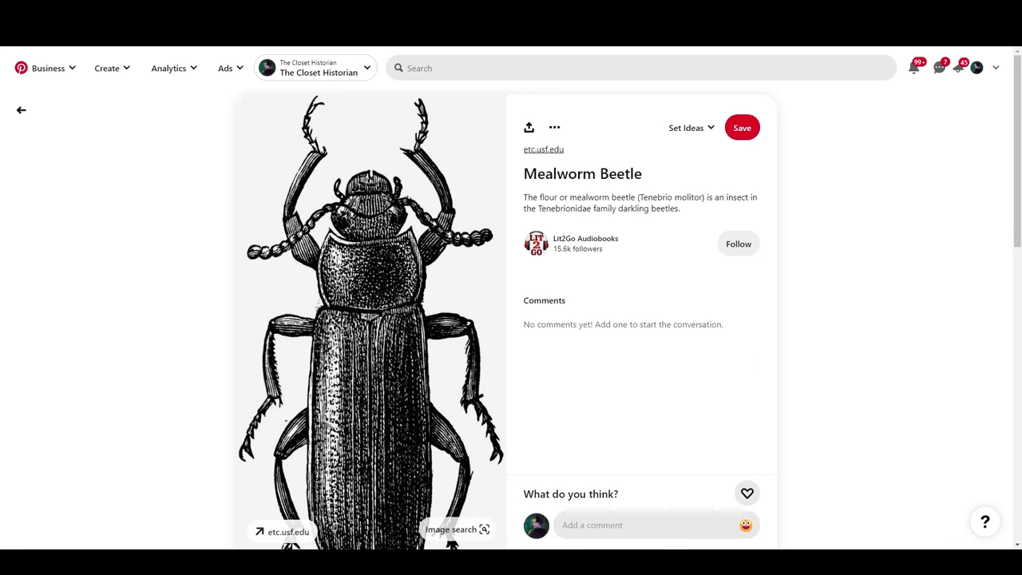
scroll(369, 257, "down", 4)
scroll(369, 257, "up", 4)
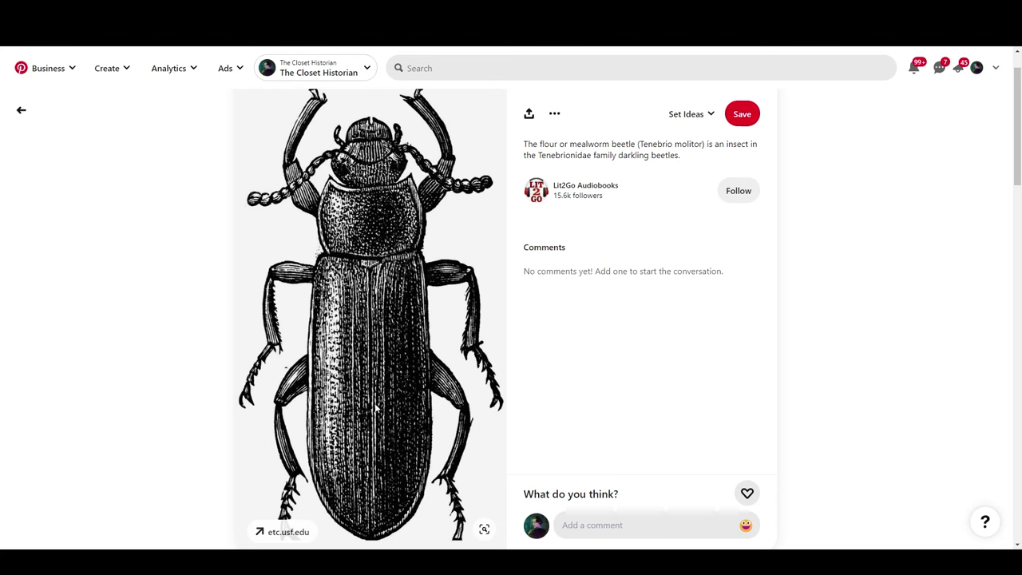
scroll(359, 281, "down", 3)
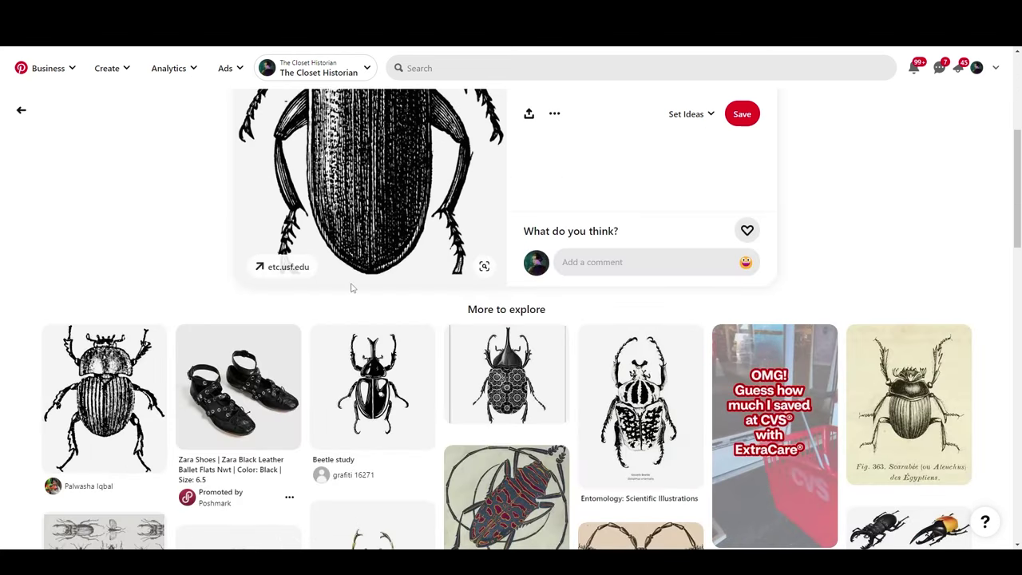
scroll(349, 285, "up", 4)
scroll(356, 294, "down", 5)
View the related dung beetle pin, the EGYPT-017 scarab and the Beetle stencils silhouette, returning to the search results
left_click(103, 447)
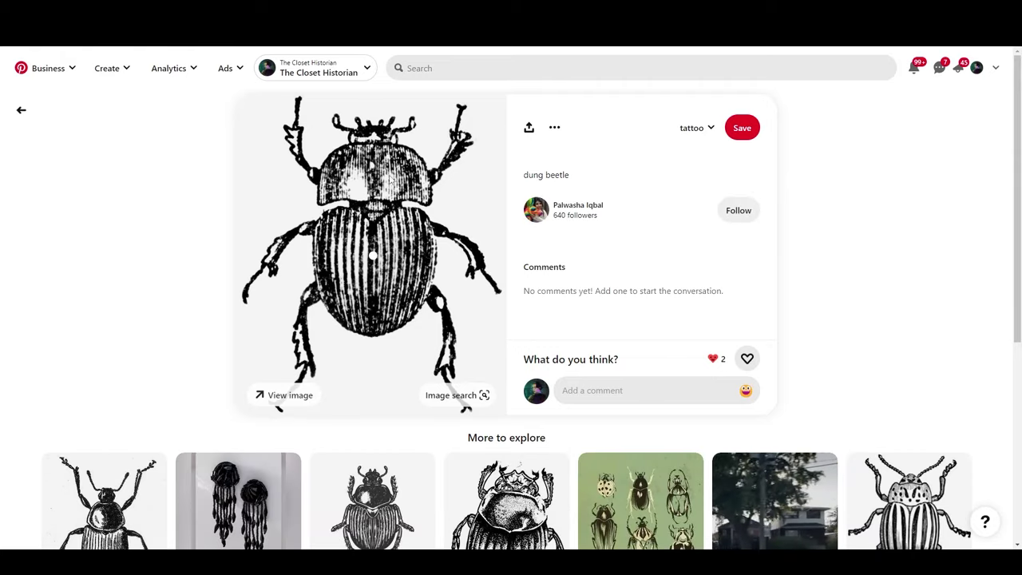
left_click(21, 110)
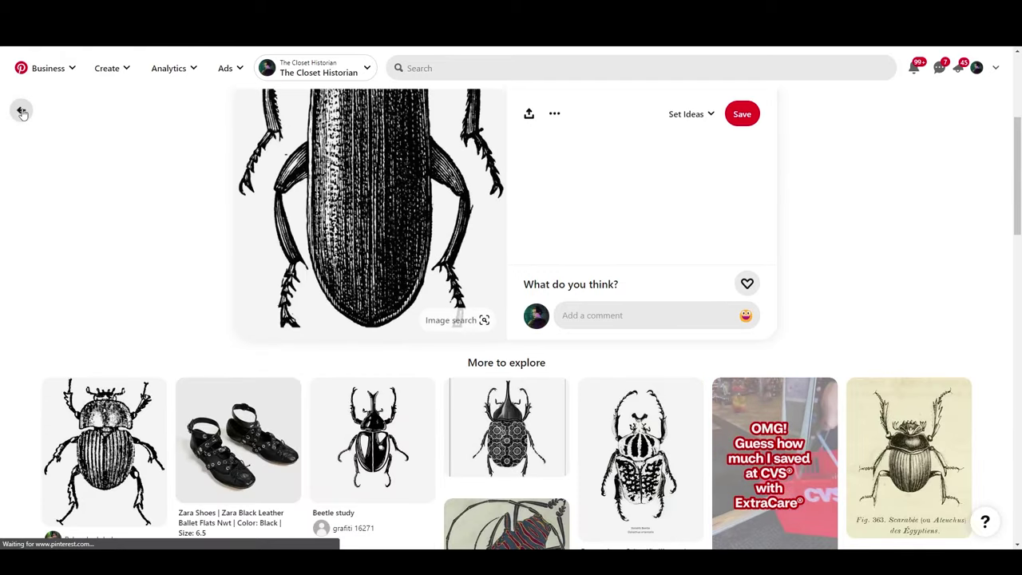
left_click(21, 110)
left_click(641, 227)
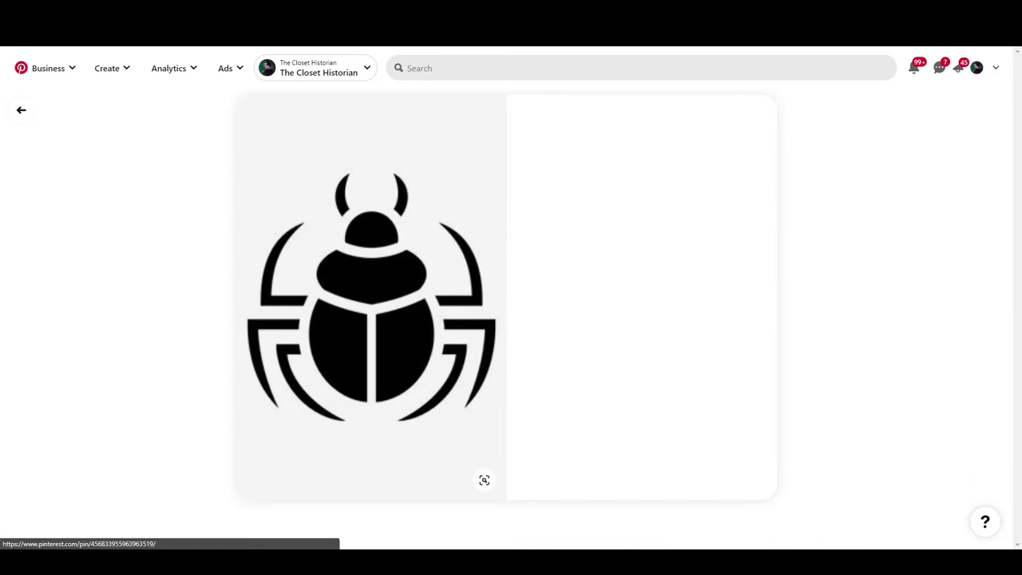
left_click(21, 111)
left_click(21, 111)
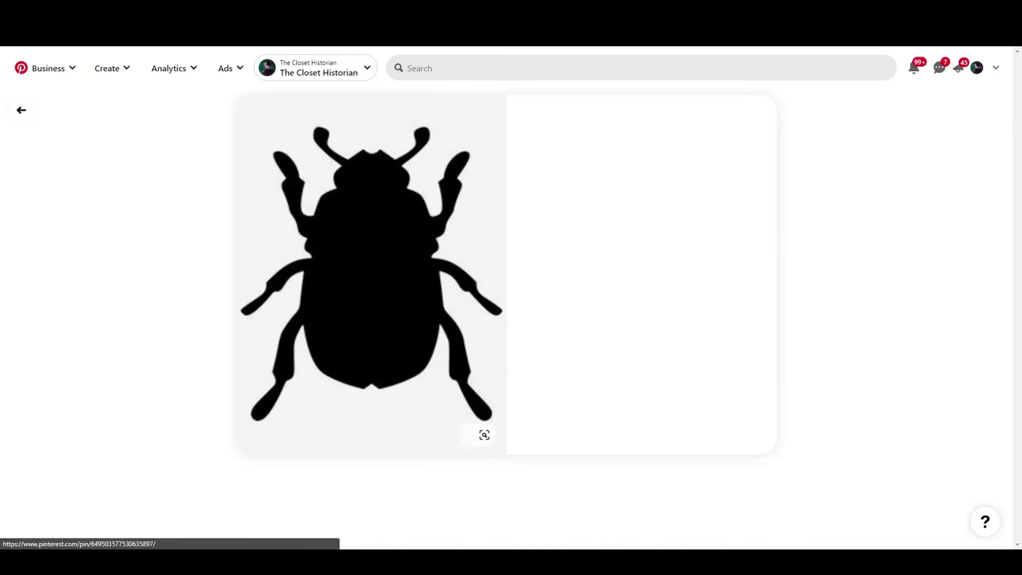
left_click(20, 111)
Open the Flying beetle vector pin from the results and the related Getty Images cicada illustration
scroll(232, 288, "down", 3)
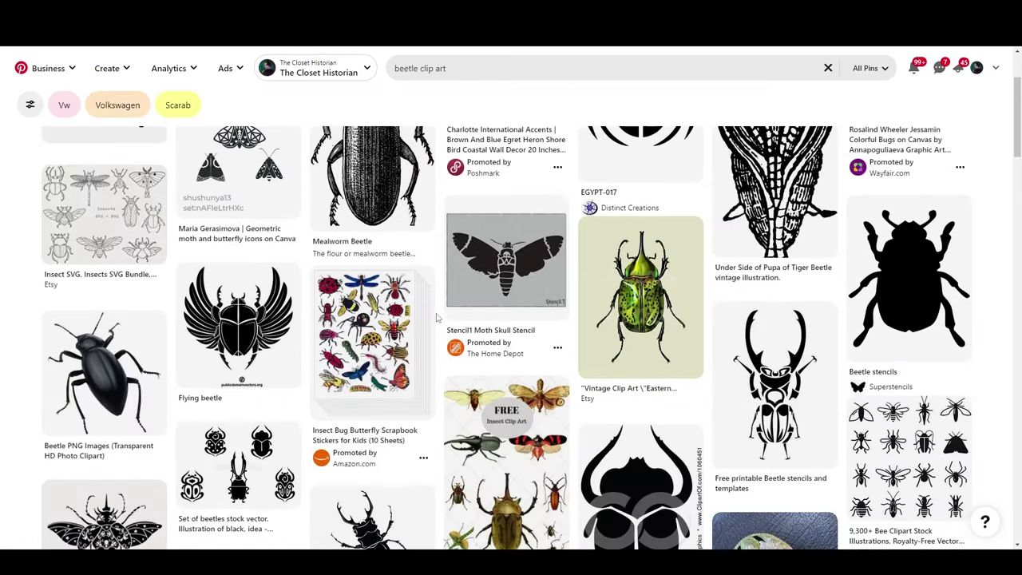
left_click(232, 287)
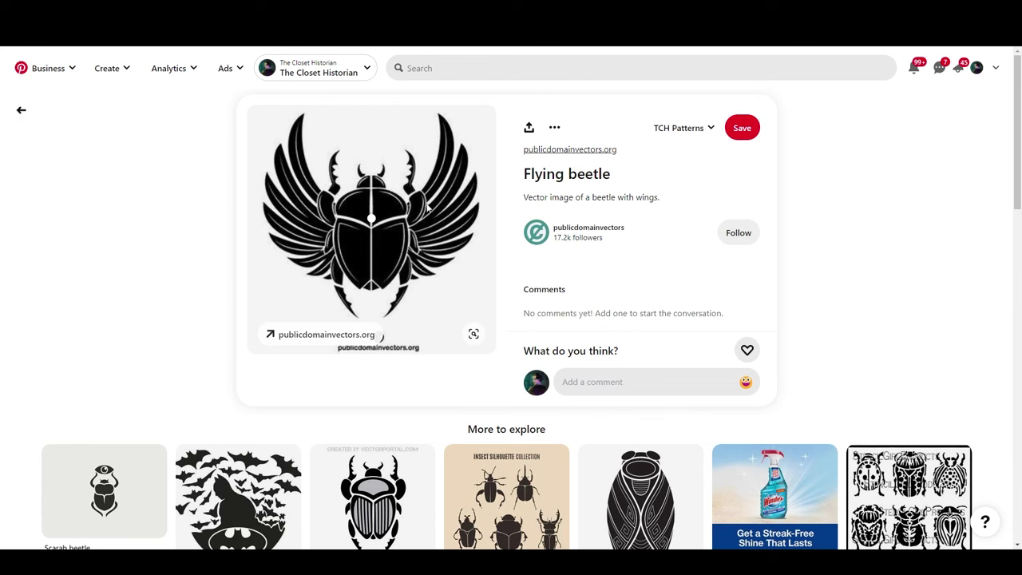
left_click(640, 495)
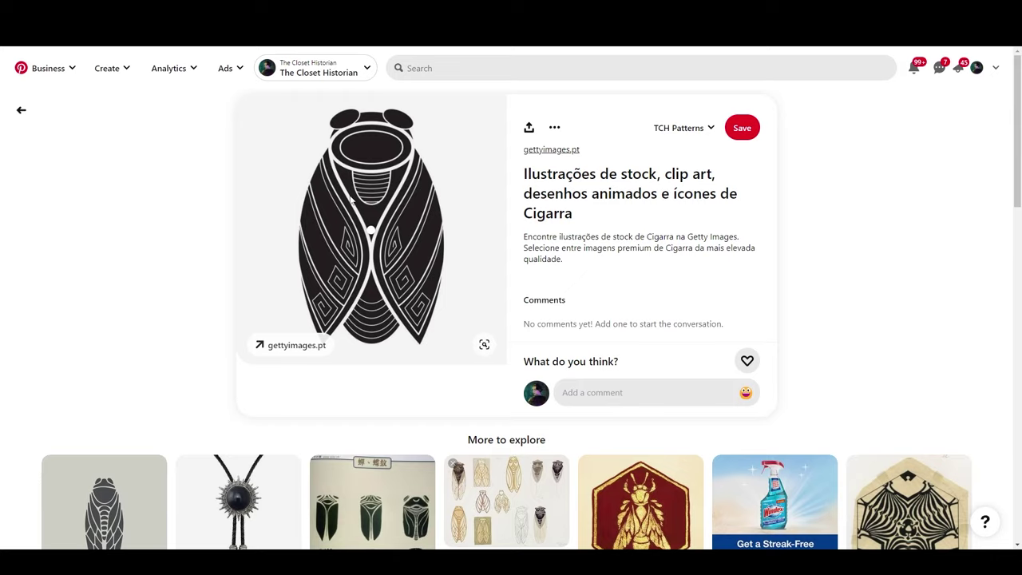
Open the related cicada adhesive vinyl stencil pin and examine its black version and the similar insect designs
left_click(104, 503)
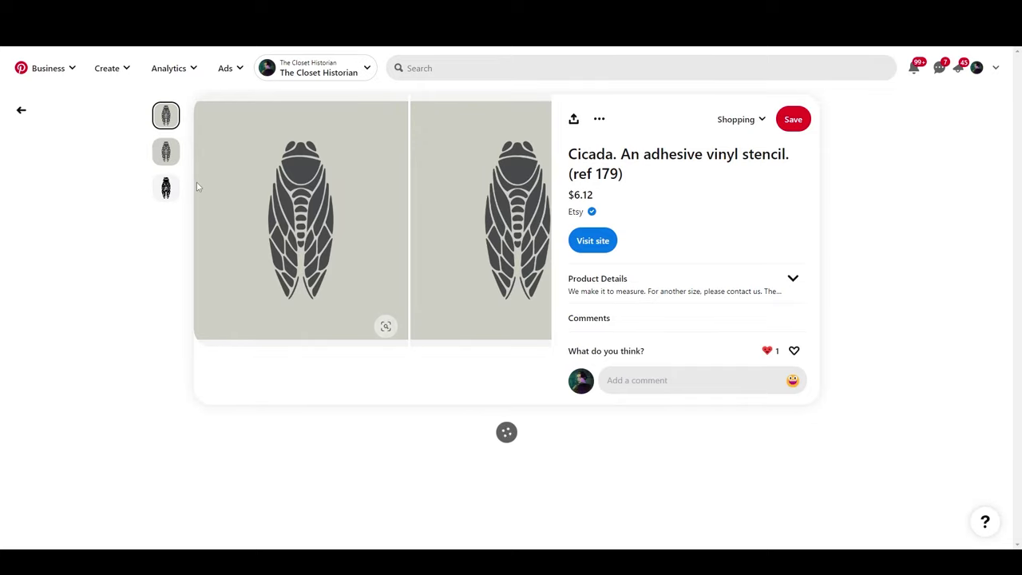
scroll(250, 215, "down", 3)
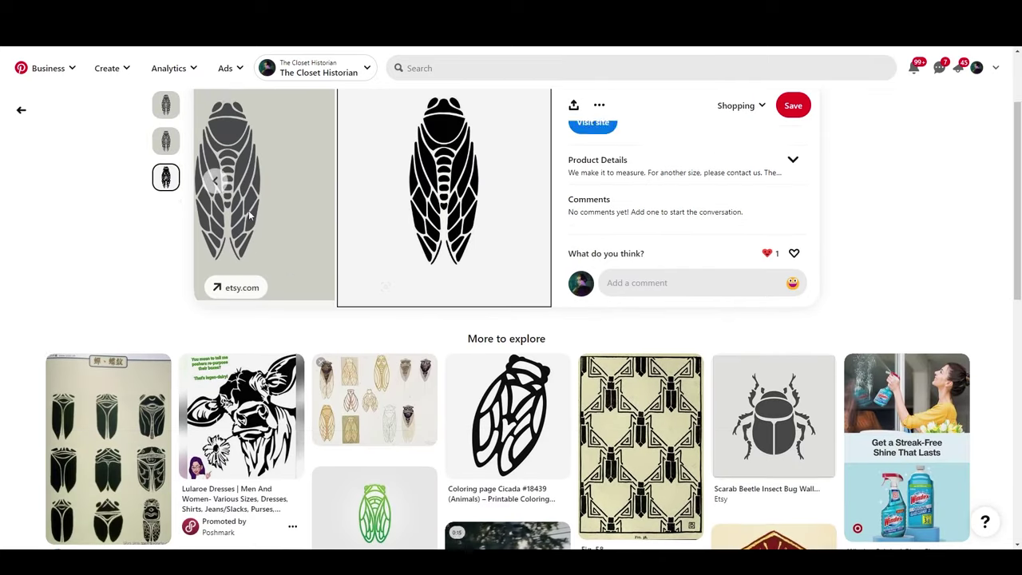
scroll(250, 215, "up", 3)
scroll(400, 114, "down", 5)
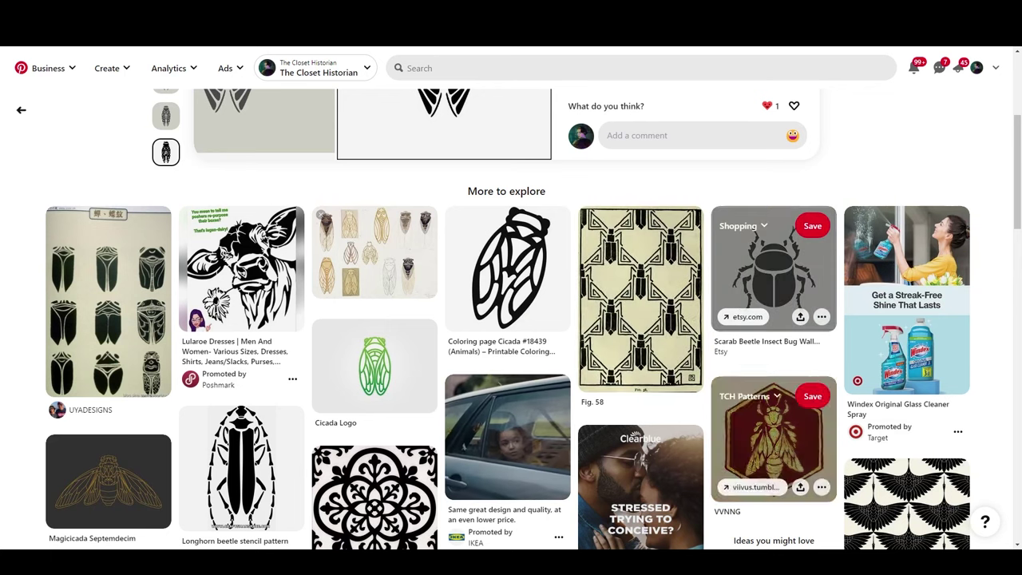
scroll(772, 439, "down", 3)
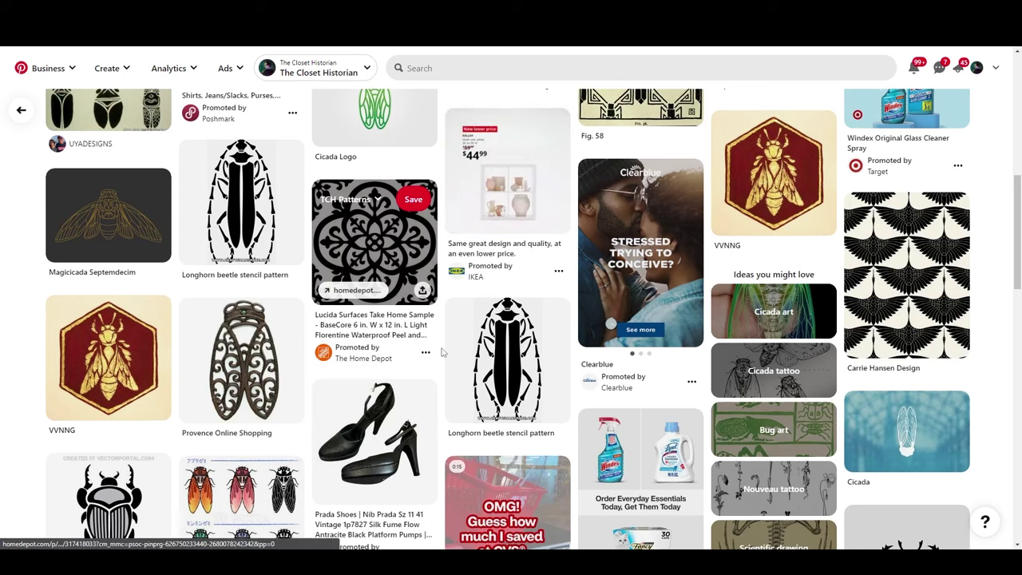
scroll(441, 351, "up", 4)
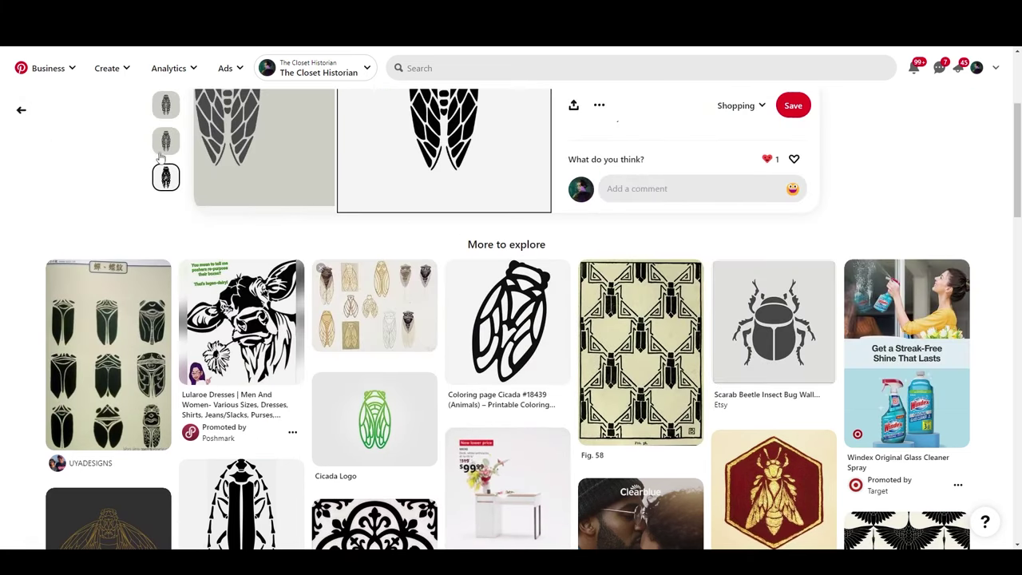
scroll(314, 289, "up", 3)
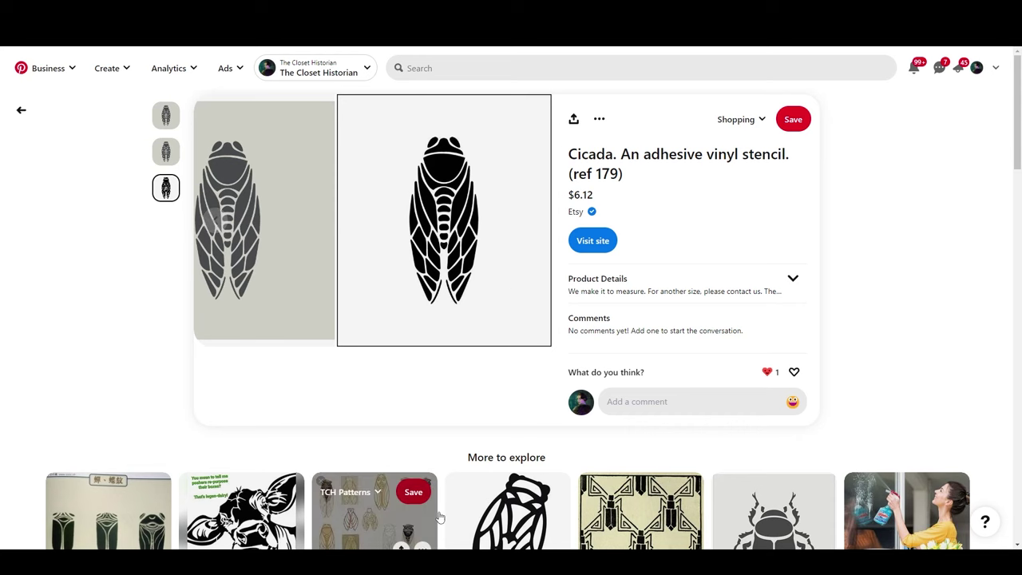
Examine the Fig. 58 geometric insect pattern and its lighter version, including the related pattern pins
scroll(514, 294, "down", 3)
right_click(630, 403)
key("Escape")
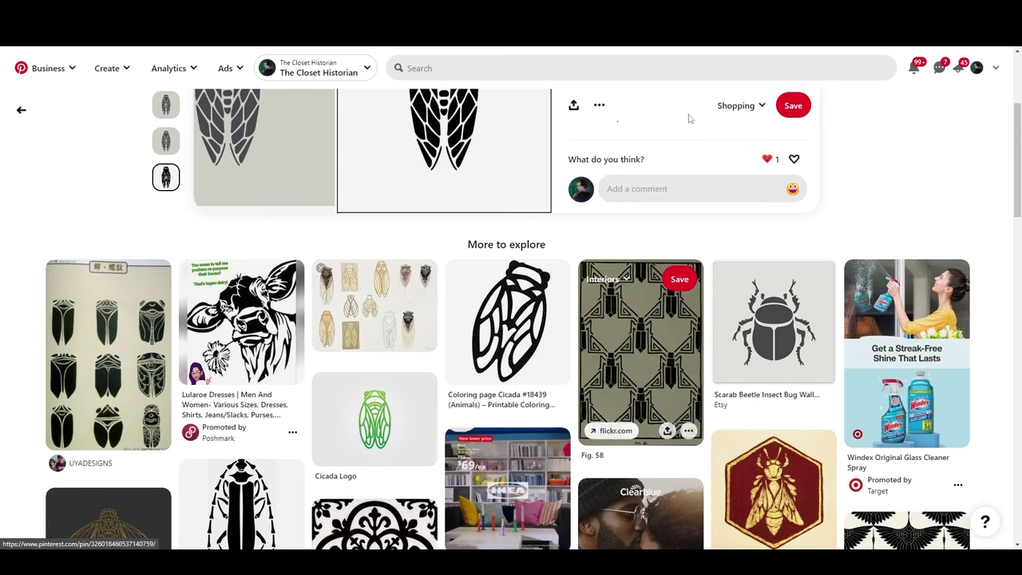
left_click(639, 343)
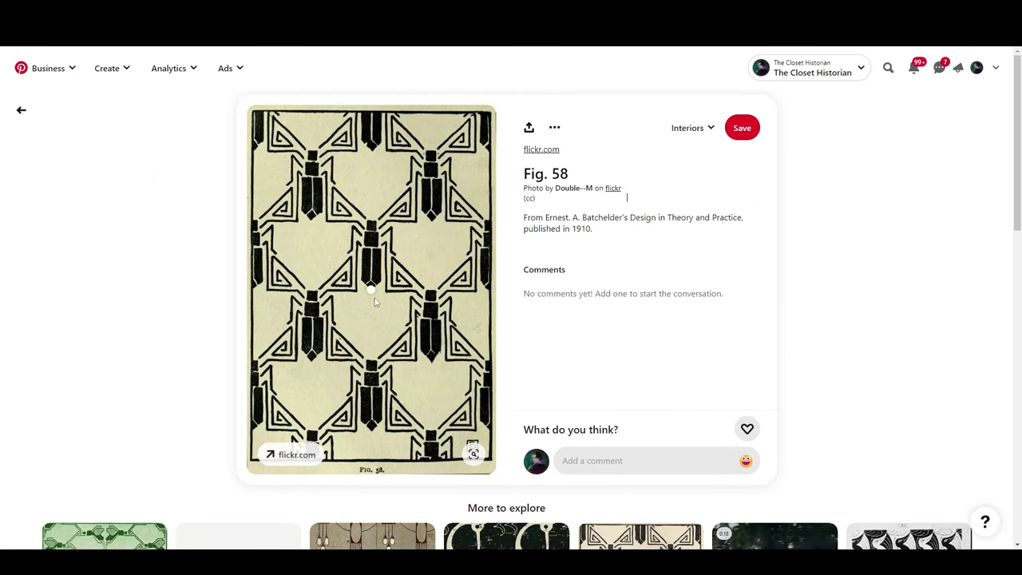
scroll(352, 319, "down", 4)
scroll(326, 339, "up", 4)
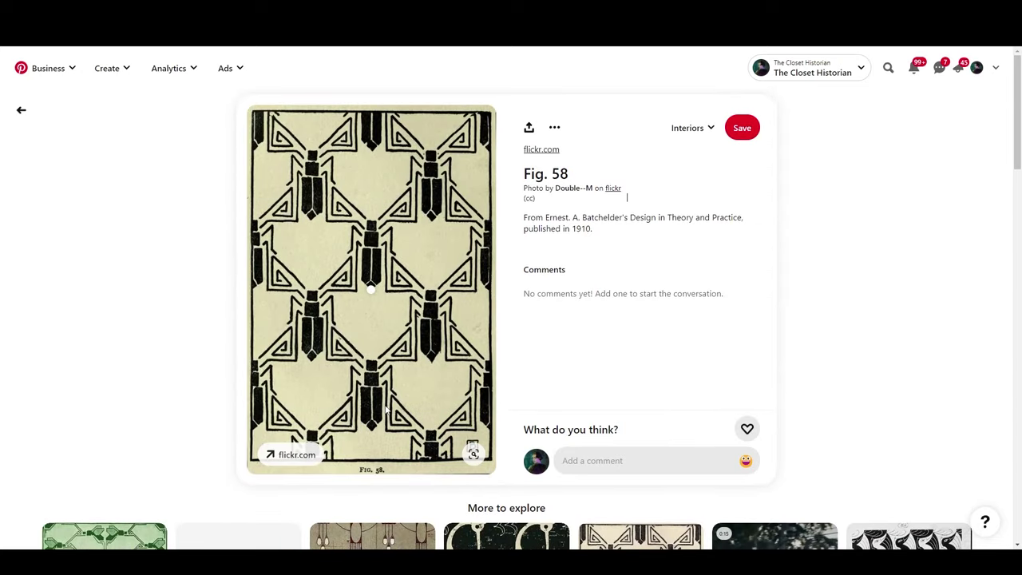
scroll(645, 456, "down", 1)
left_click(645, 457)
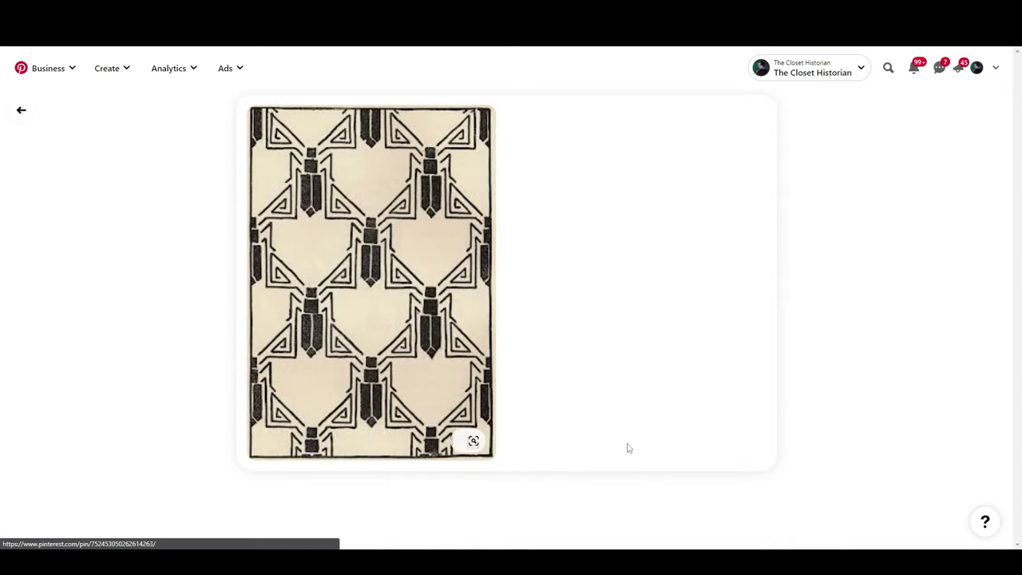
scroll(506, 372, "down", 5)
scroll(505, 369, "up", 5)
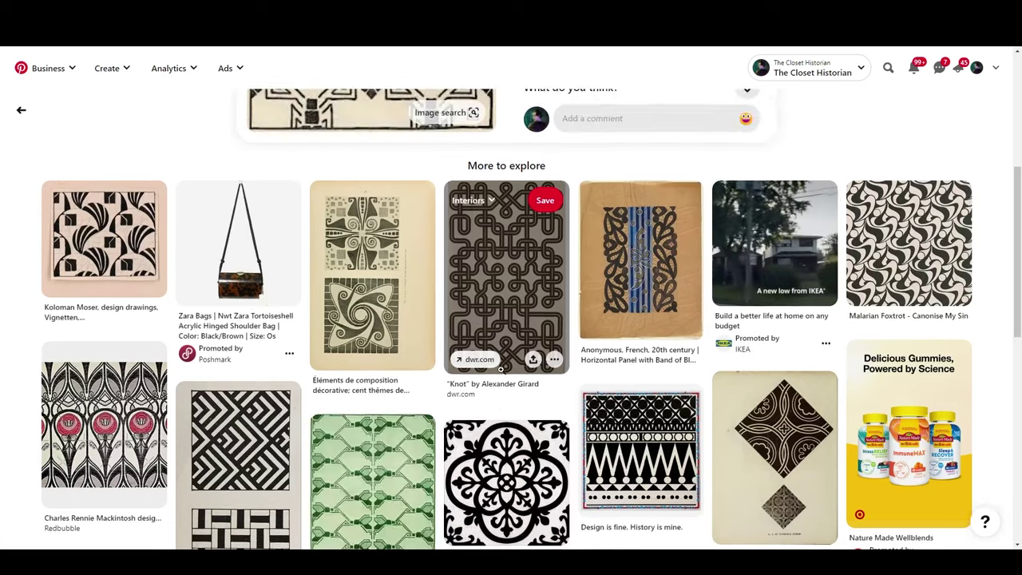
Return to the beetle clip art results and view the public-domain bug silhouette pin
key("alt+Left")
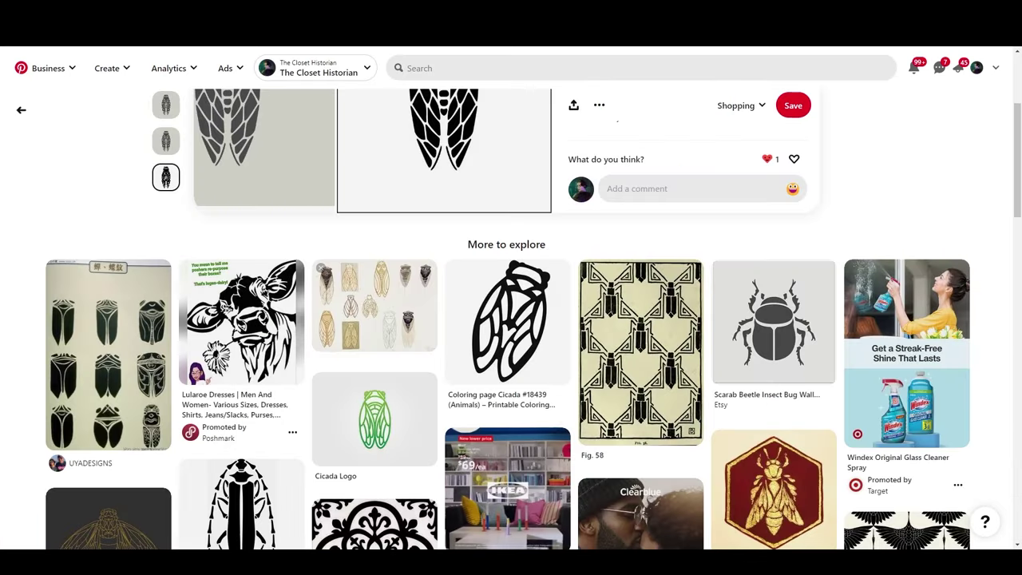
scroll(503, 319, "up", 5)
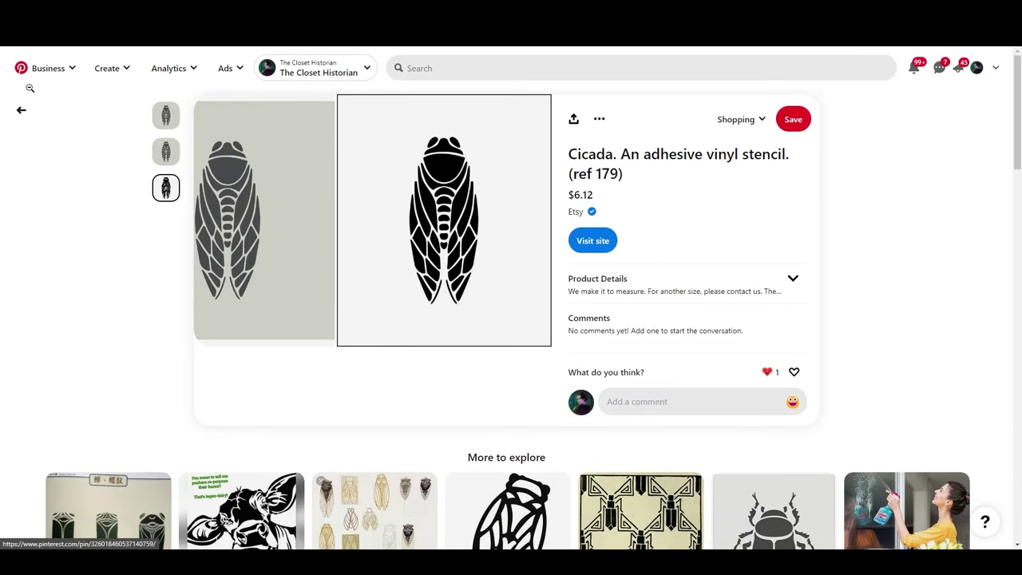
key("alt+Left")
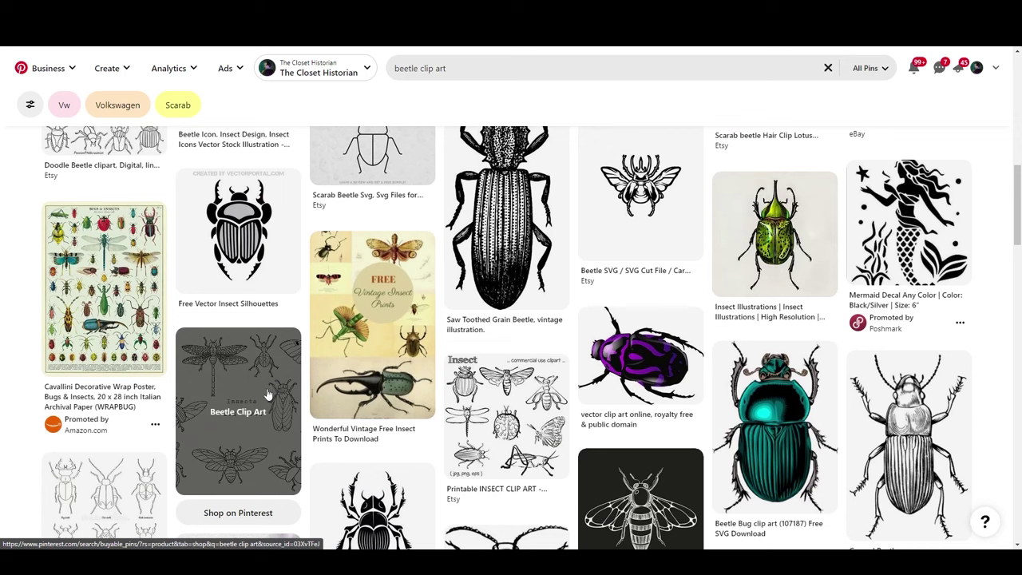
scroll(268, 395, "down", 2)
left_click(428, 479)
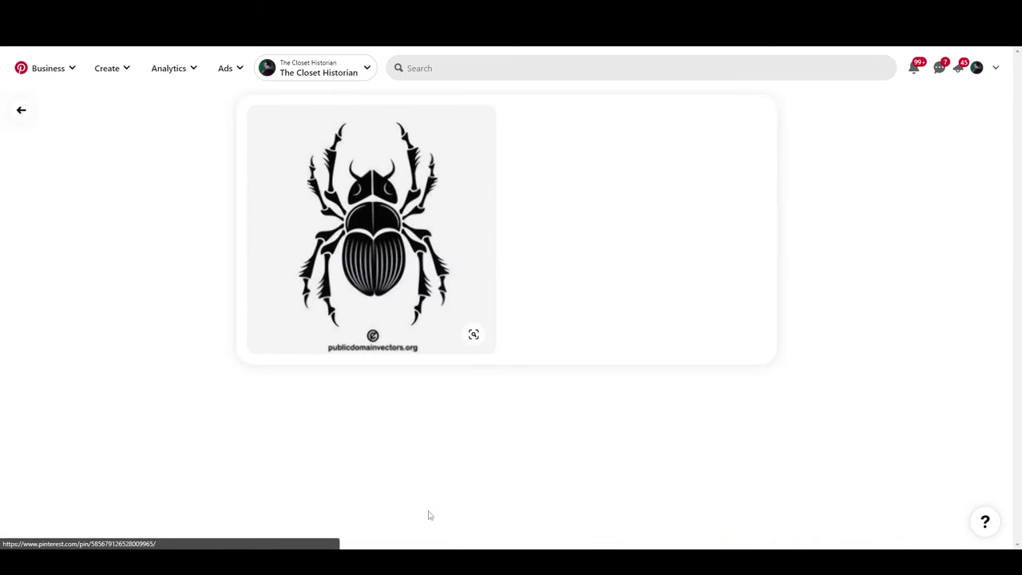
left_click(21, 109)
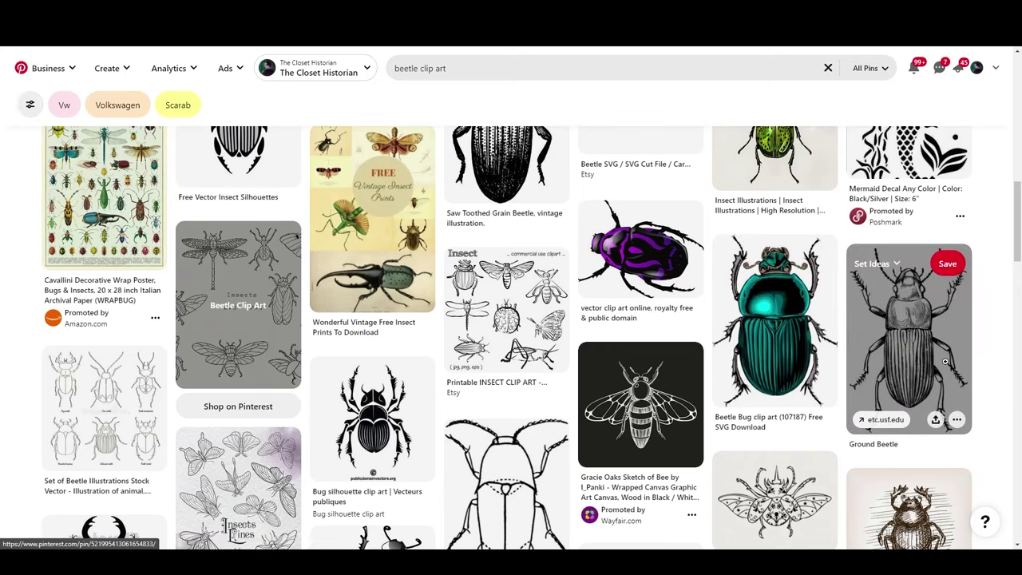
View the Ground Beetle pin and the full Under Side of Pupa of Tiger Beetle illustration, returning to the beetle clip art results
left_click(944, 362)
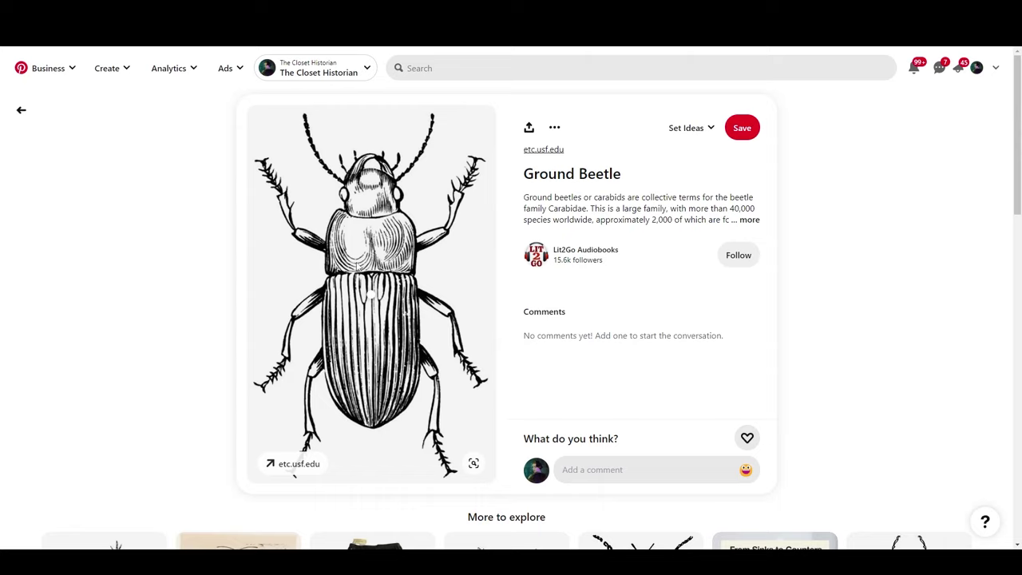
left_click(20, 111)
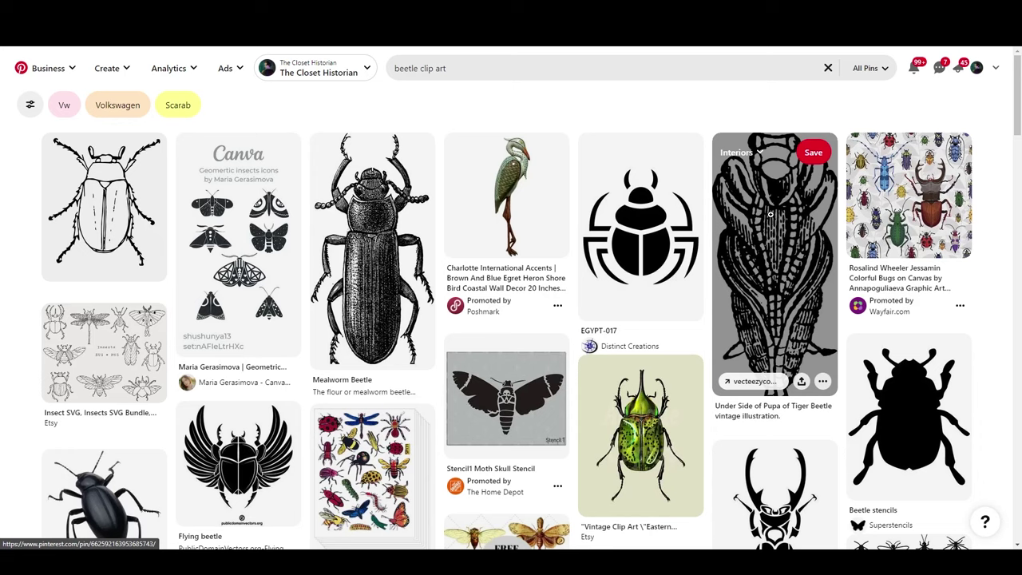
left_click(779, 331)
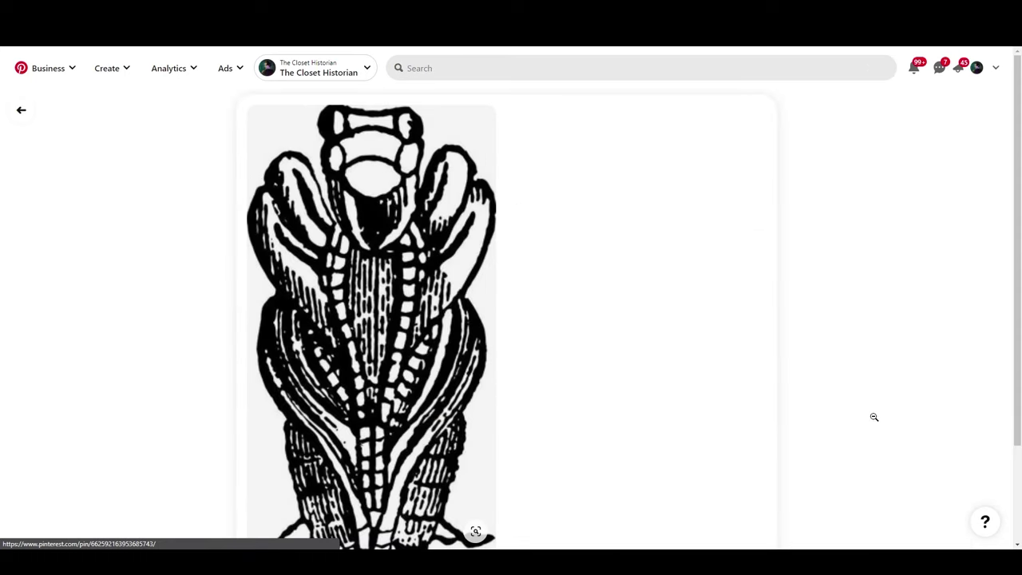
scroll(470, 354, "down", 3)
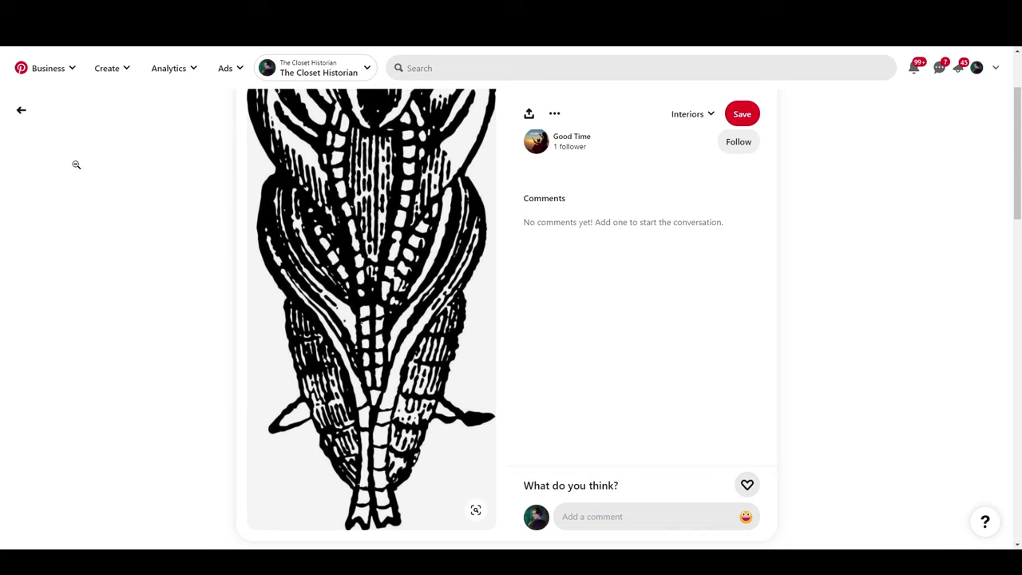
left_click(23, 113)
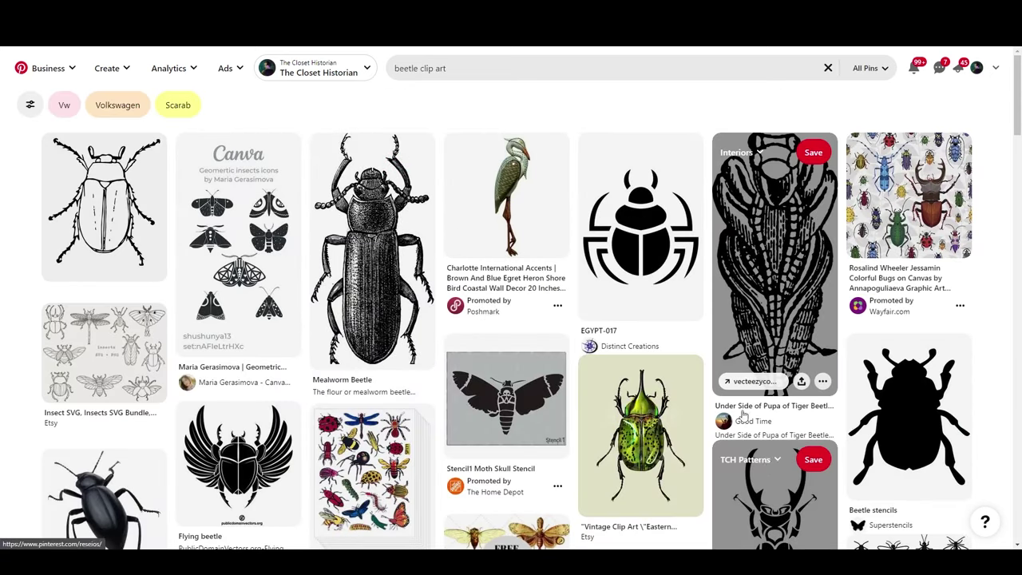
Browse further down the beetle clip art results and open the black Goliathus Scarab silhouette pin
scroll(540, 389, "down", 5)
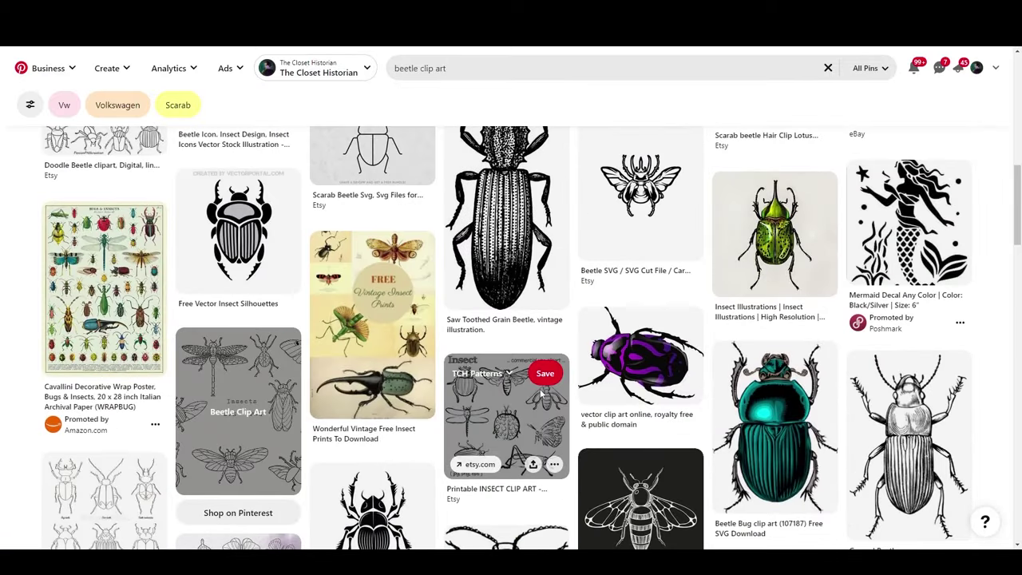
scroll(539, 389, "down", 3)
scroll(540, 389, "down", 8)
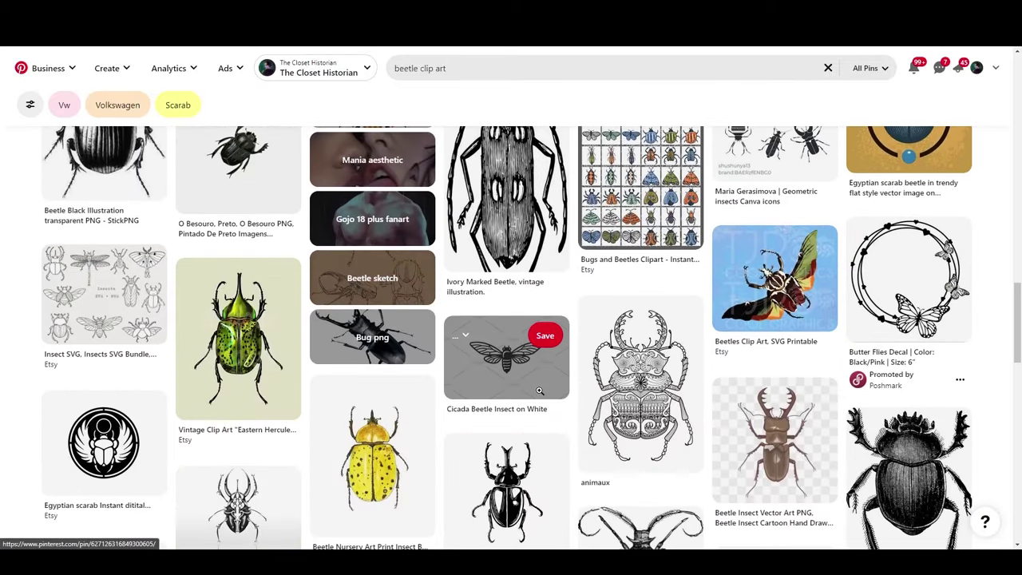
scroll(539, 390, "down", 3)
left_click(506, 349)
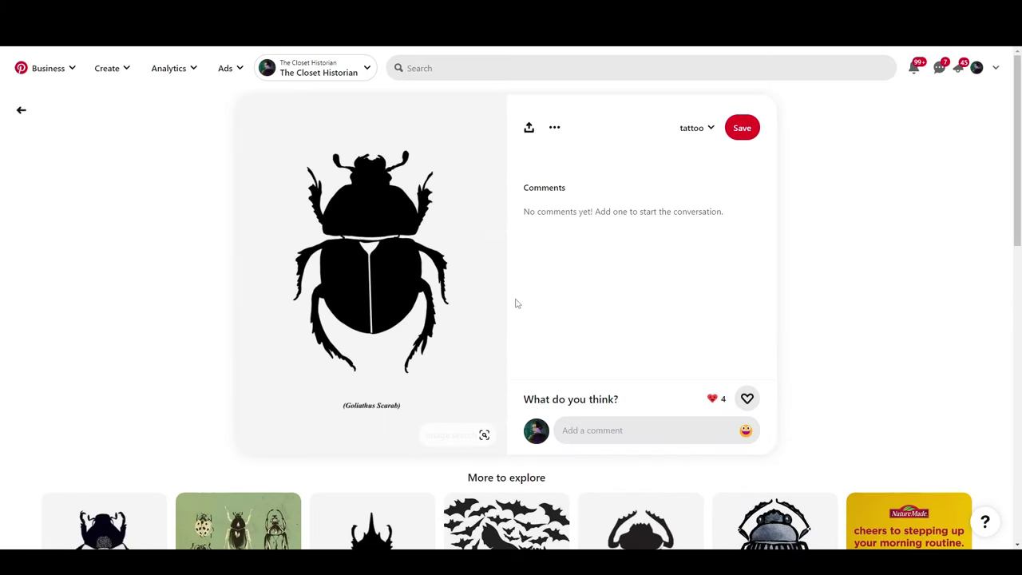
Open the Goliathus Scarab image in its own browser tab and copy the image
right_click(424, 290)
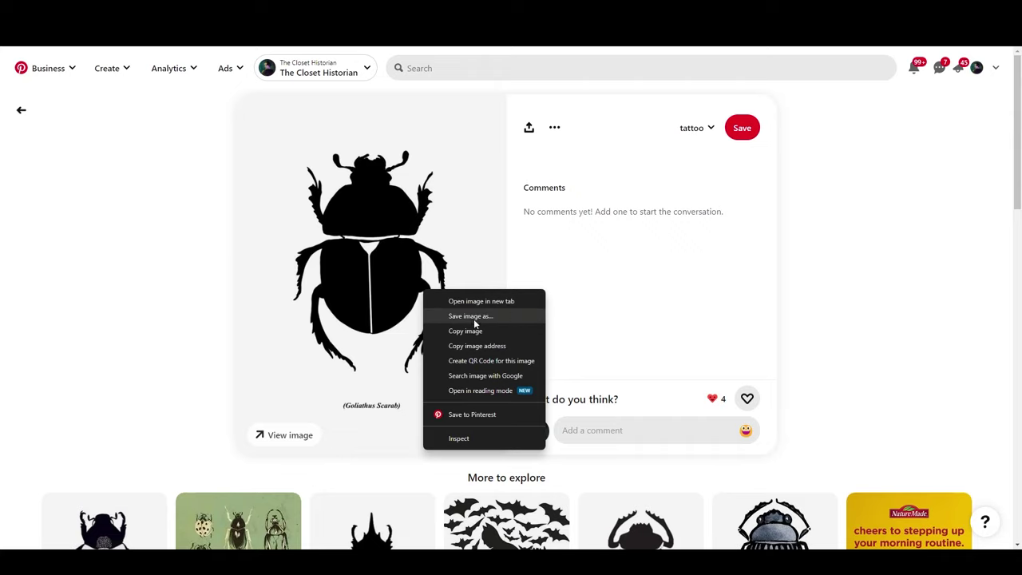
left_click(387, 238)
right_click(380, 273)
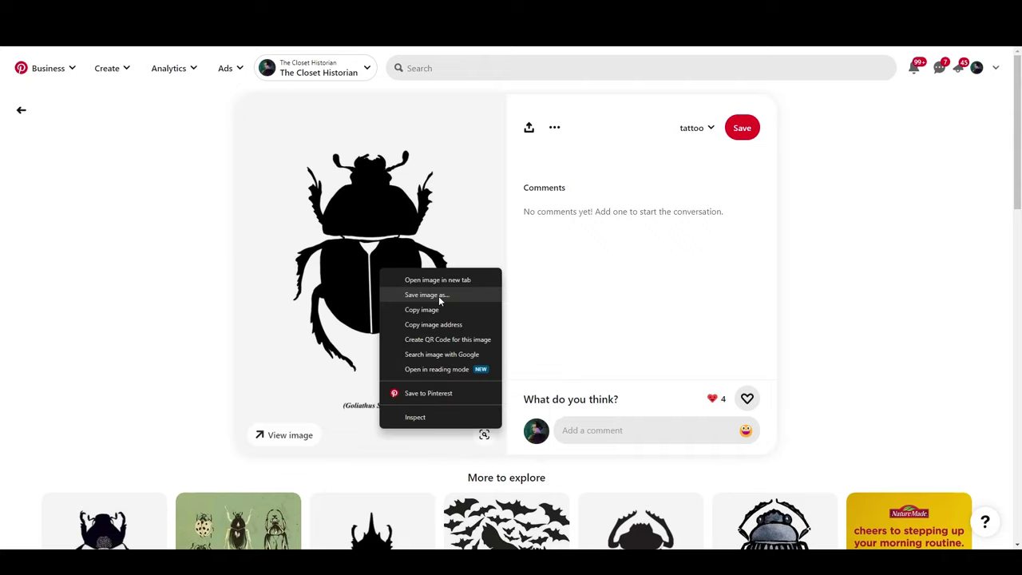
left_click(441, 281)
key("ctrl+Tab")
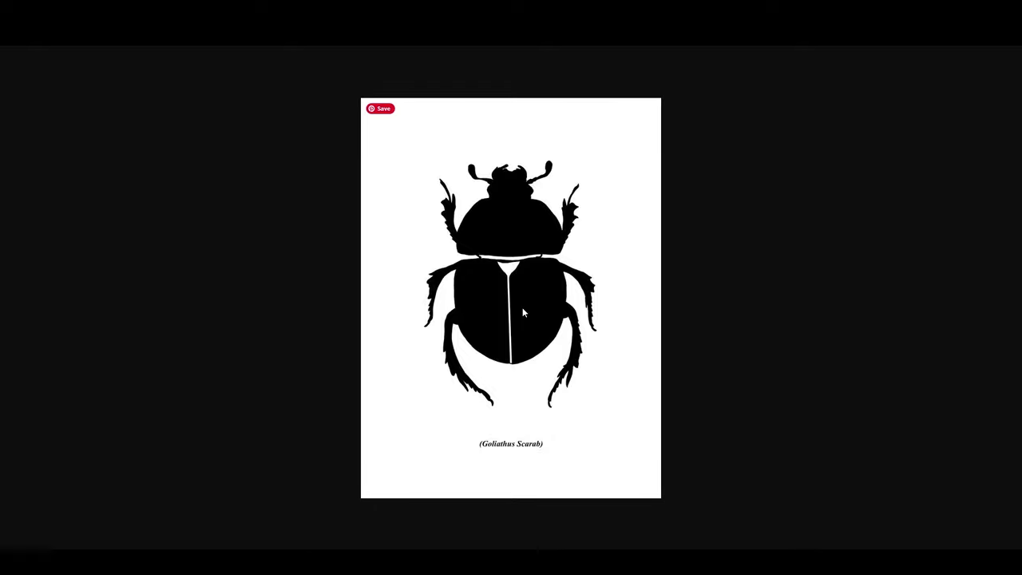
right_click(576, 294)
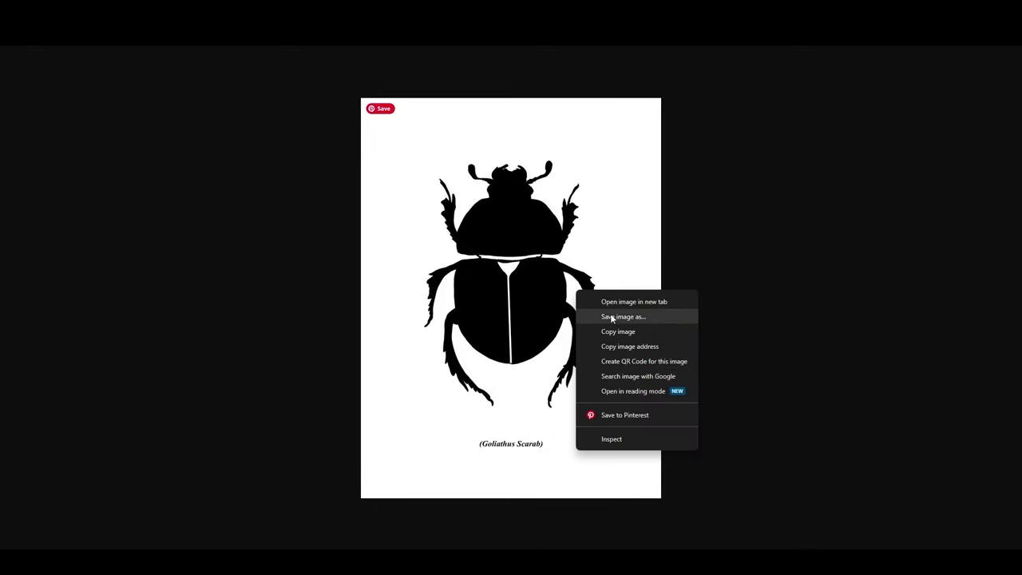
left_click(609, 313)
left_click(490, 274)
right_click(516, 293)
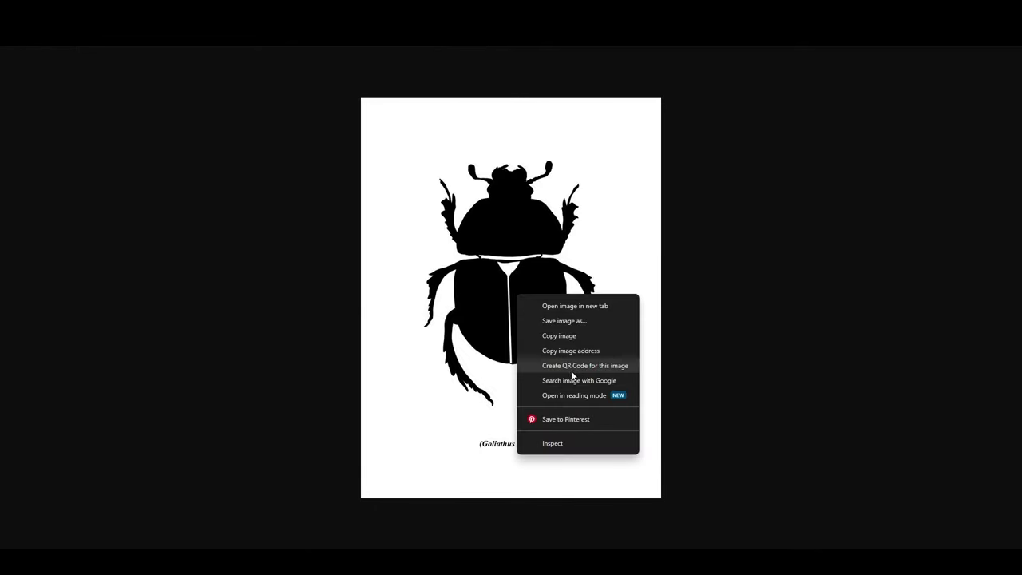
left_click(556, 338)
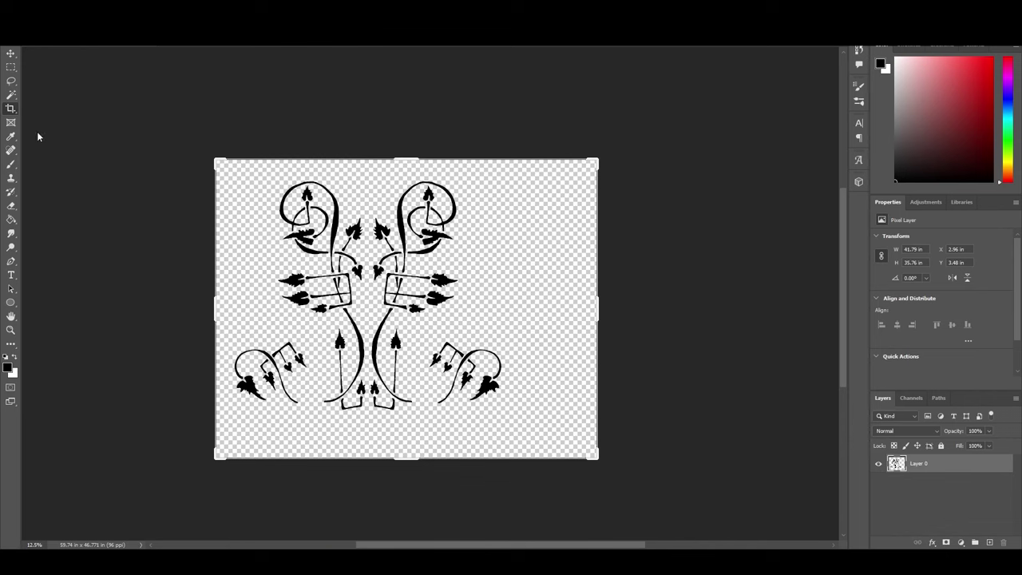
Switch to Photoshop, create a new 564 x 752 px document from the clipboard preset and paste the scarab image into it
left_click(23, 6)
left_click(36, 18)
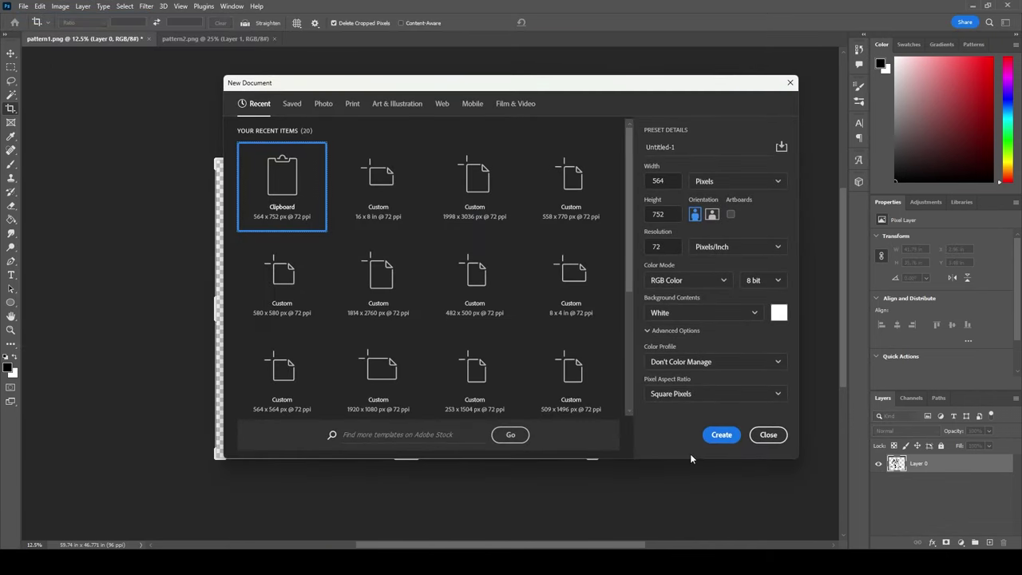
left_click(713, 429)
left_click(40, 7)
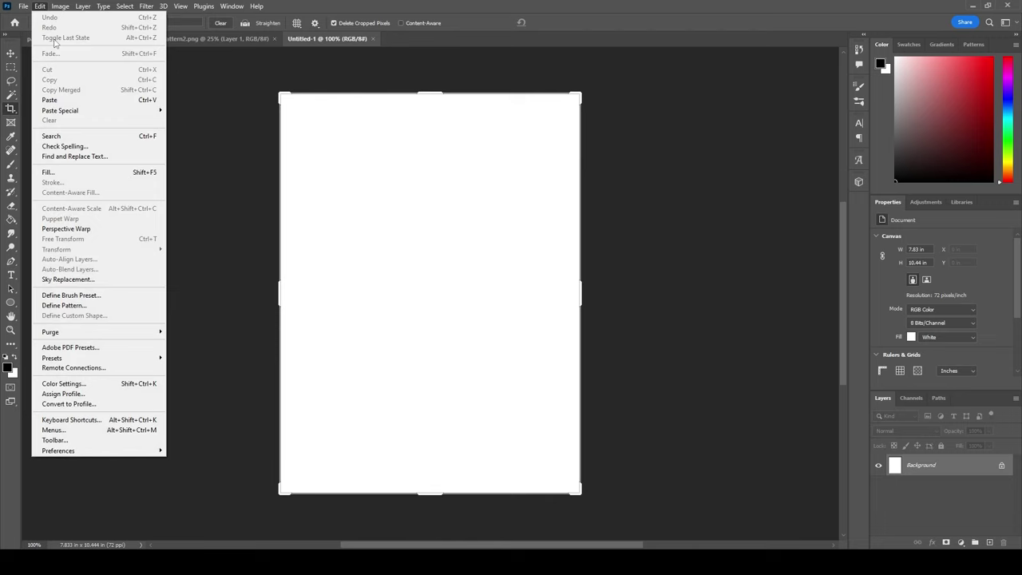
left_click(58, 101)
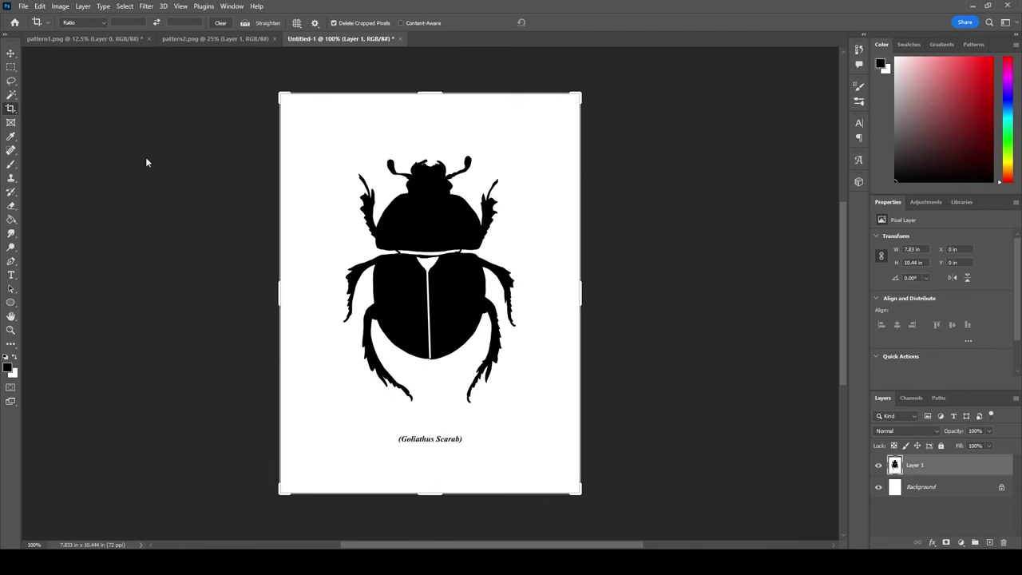
Delete the white Background layer beneath the pasted scarab layer
right_click(391, 210)
left_click(12, 69)
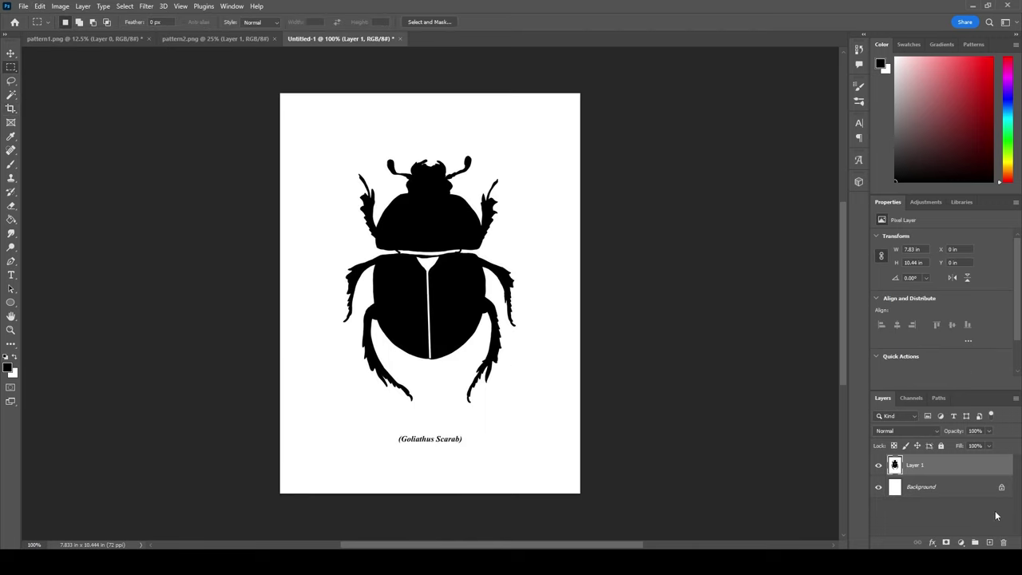
left_click(950, 492)
key("Delete")
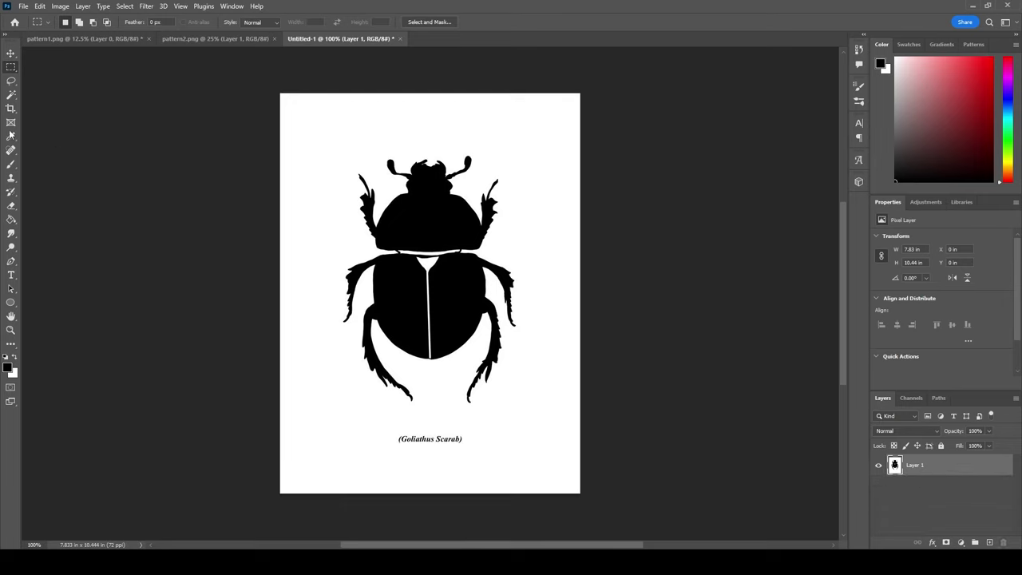
Remove the white around the scarab and inside its body gaps with the Magic Wand, leaving those areas transparent
left_click(11, 94)
left_click(372, 123)
key("Delete")
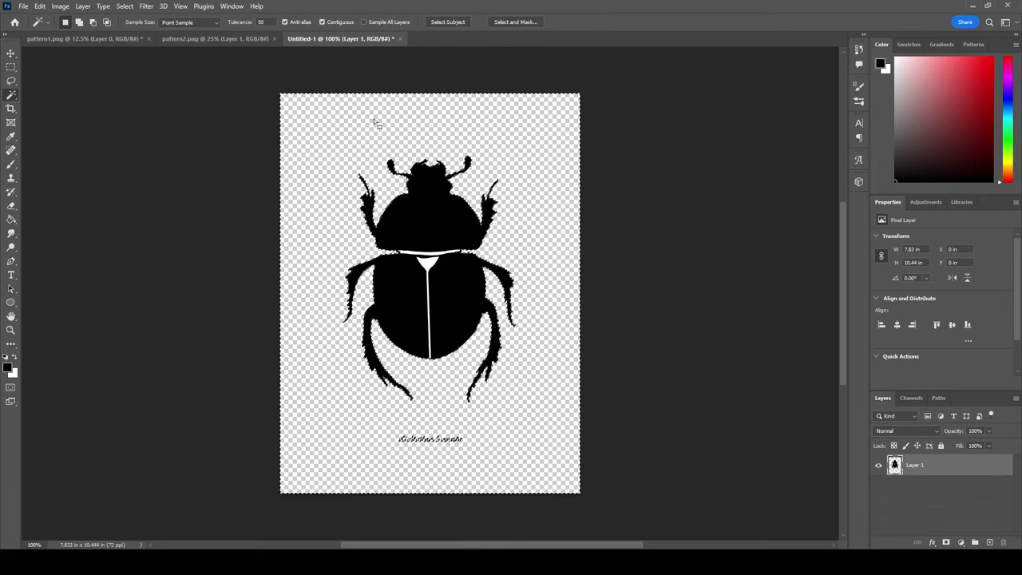
left_click(427, 310)
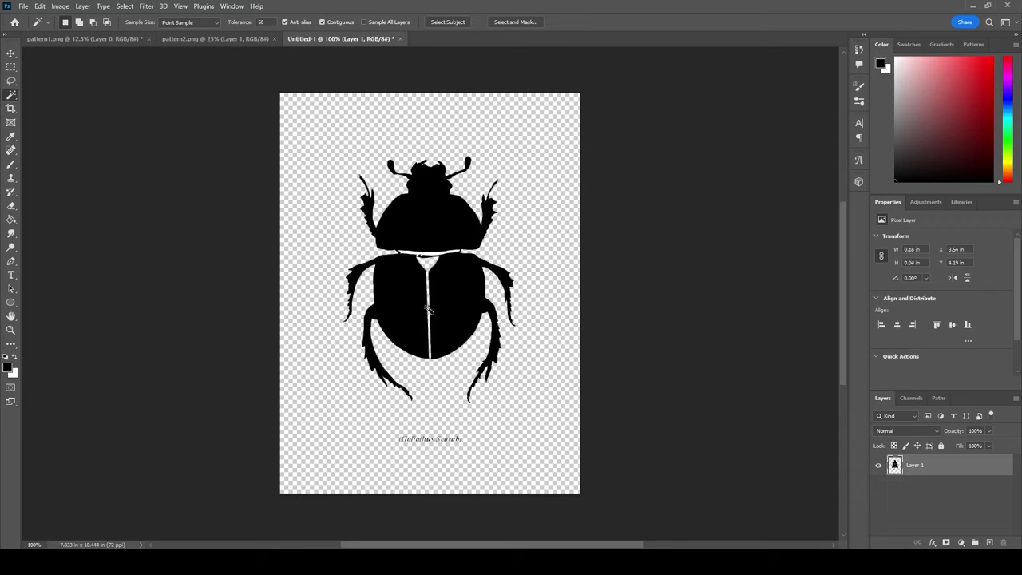
left_click(409, 252)
Delete the "(Goliathus Scarab)" caption below the beetle using a rectangular marquee and clear the selection
left_click(11, 67)
left_click_drag(395, 419, 500, 470)
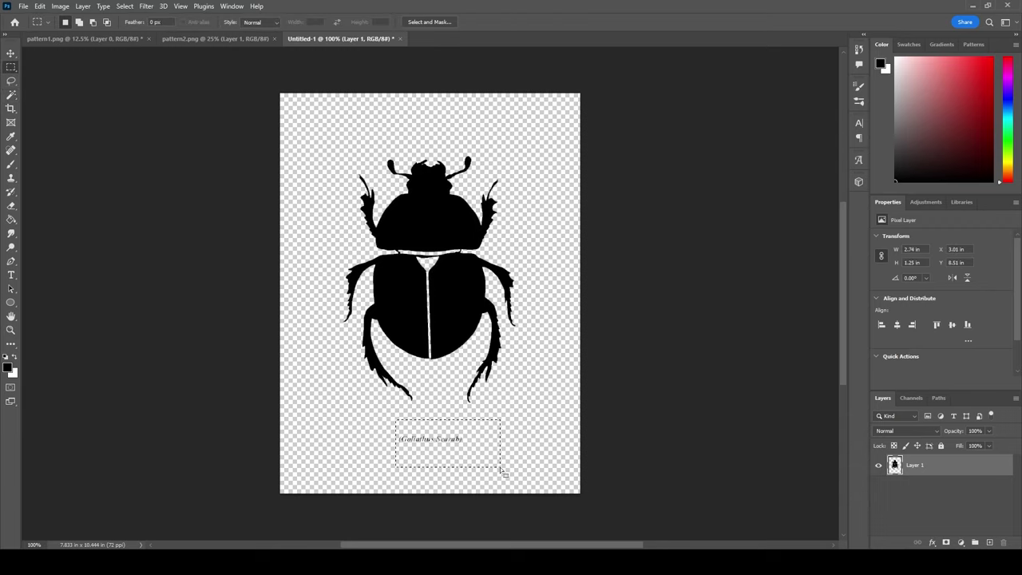
key("Delete")
right_click(415, 355)
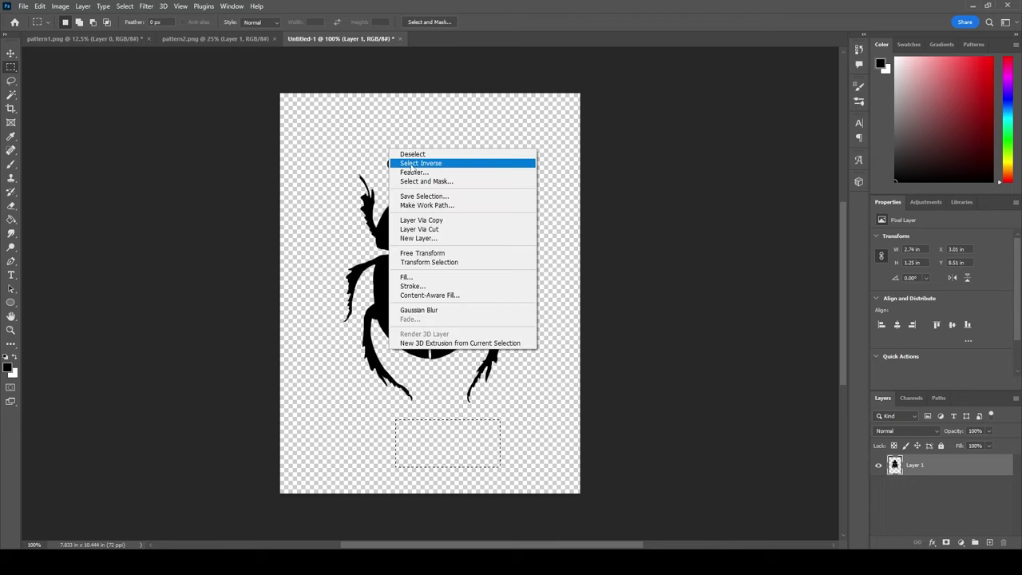
left_click(413, 153)
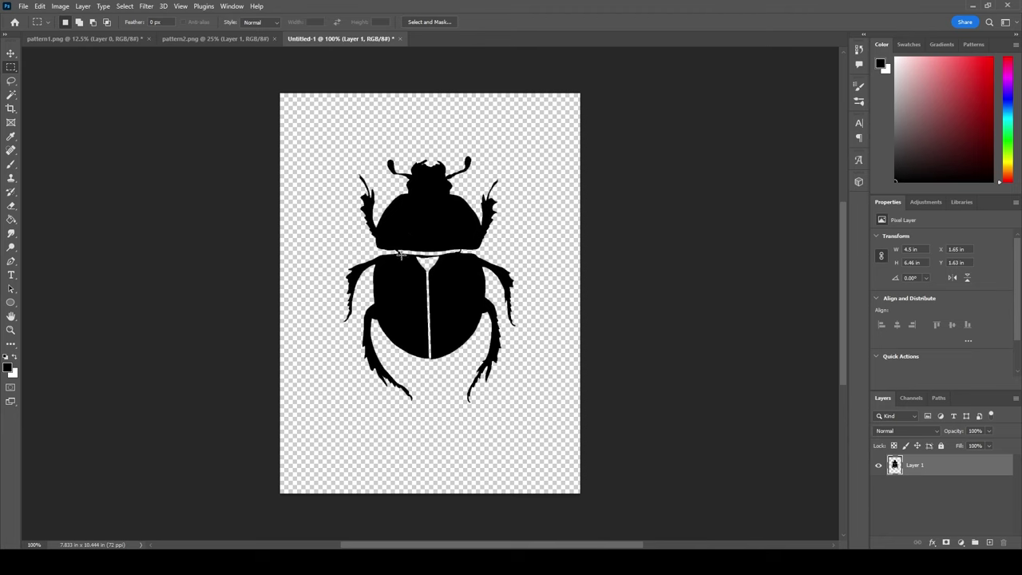
left_click(12, 206)
key("ctrl+plus")
key("ctrl+plus")
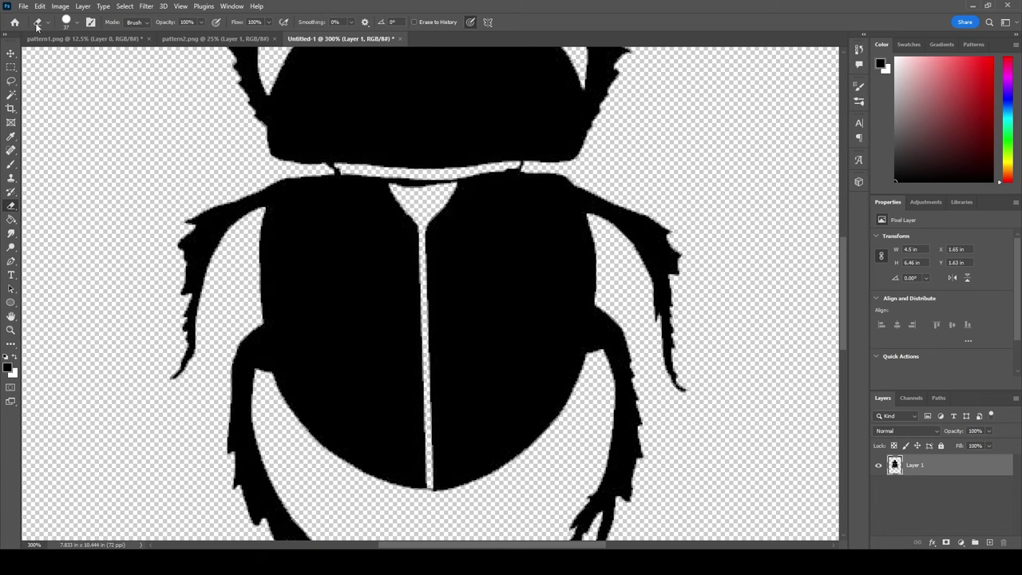
left_click(67, 6)
left_click(76, 86)
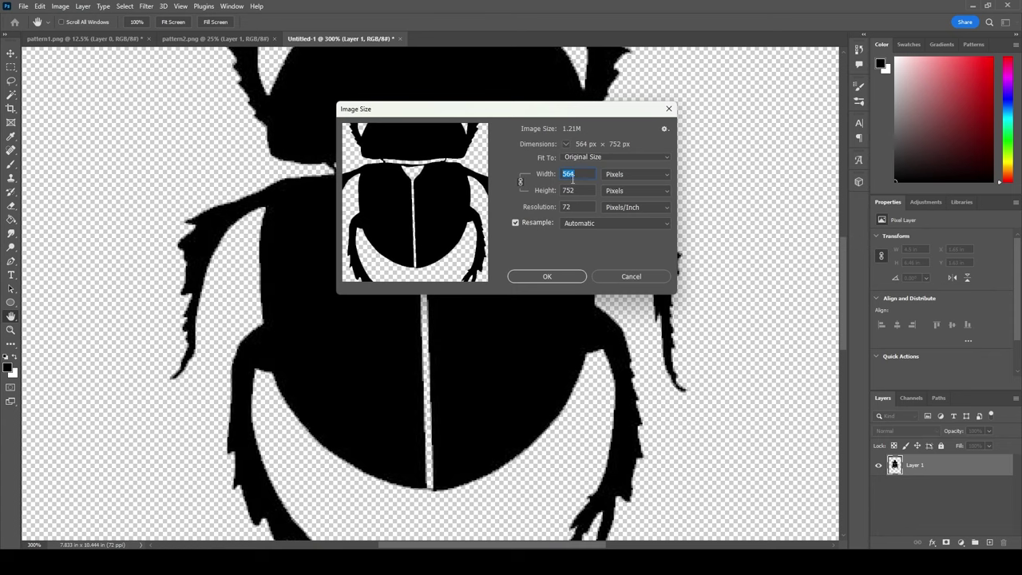
left_click(622, 278)
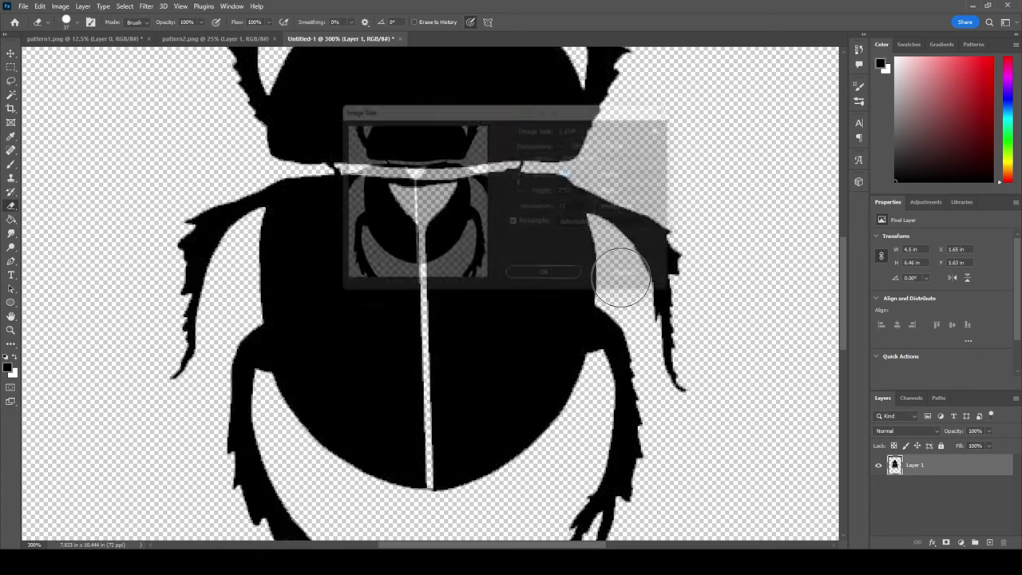
key("ctrl+minus")
key("ctrl+minus")
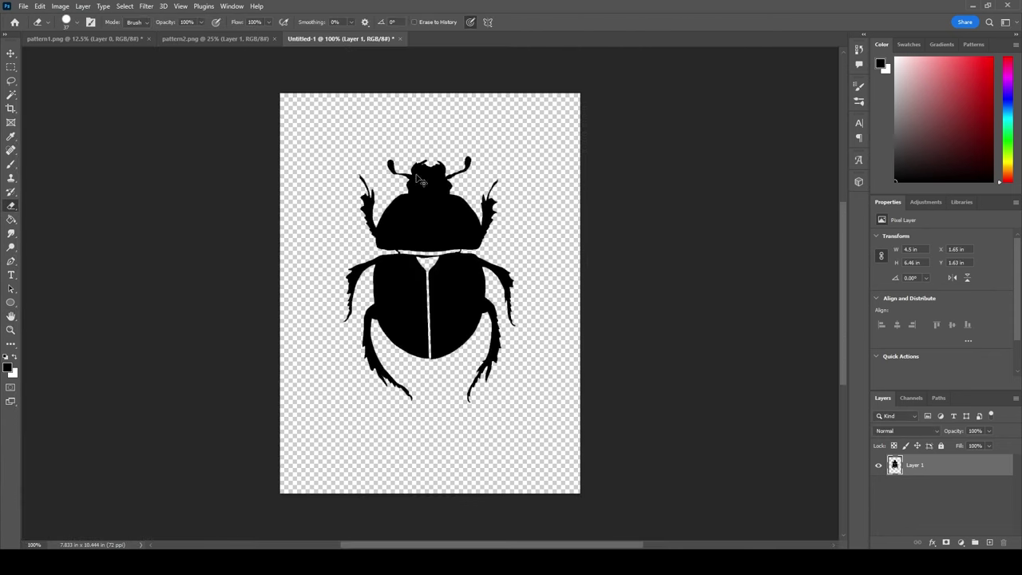
Resize the scarab image to a width of 2000 pixels with proportions kept
left_click(64, 8)
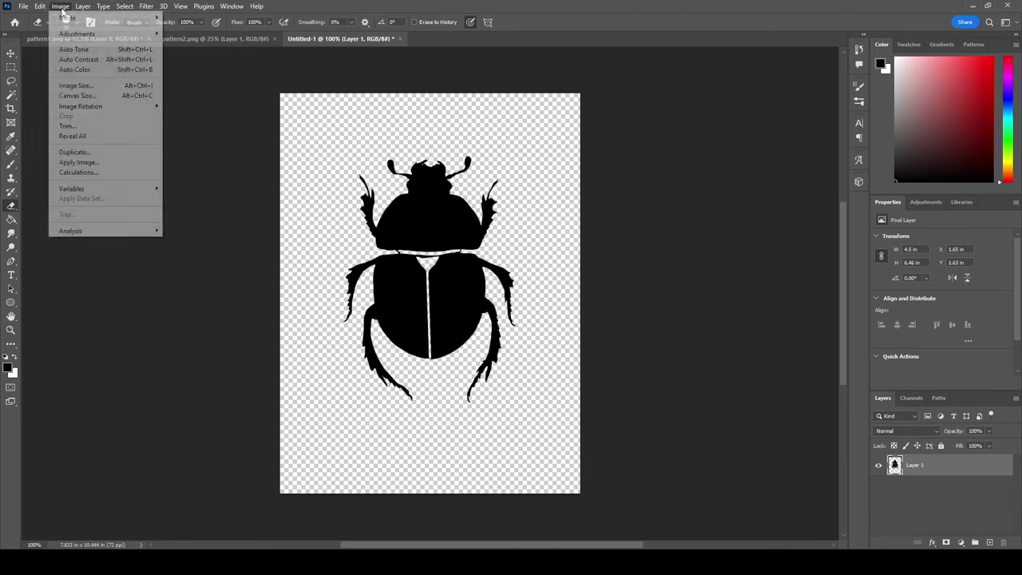
left_click(80, 87)
type("2000")
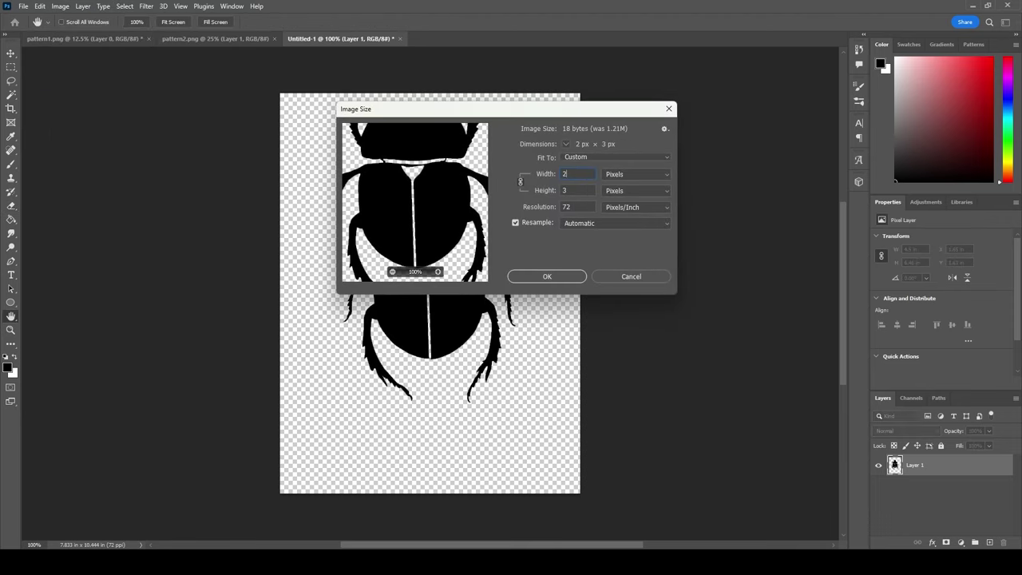
left_click(546, 276)
Erase the thin bridges and the strip joining the scarab's thorax and wing cases with a 21 px Hard Round eraser
key("e")
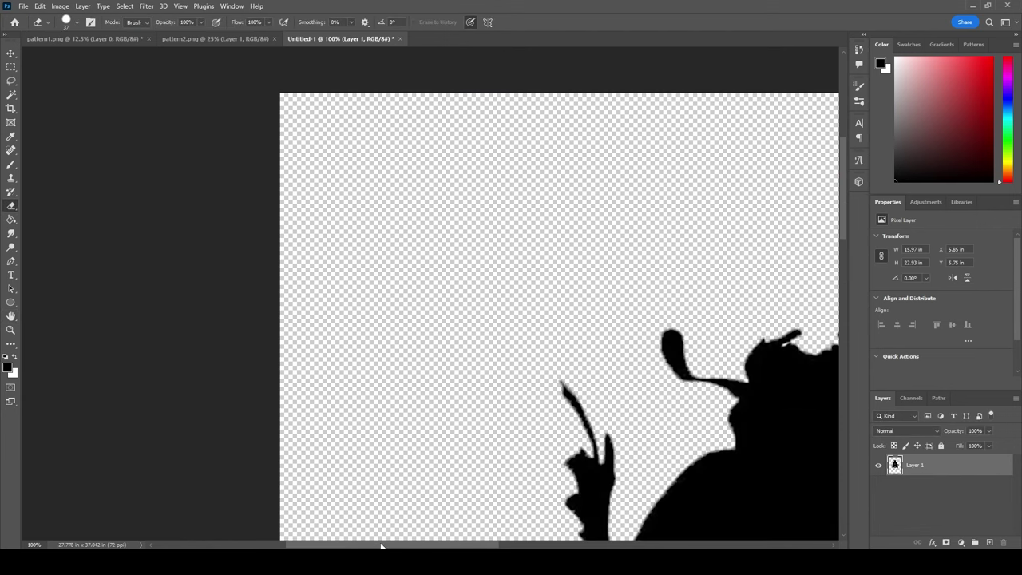
scroll(402, 406, "right", 5)
scroll(402, 407, "down", 5)
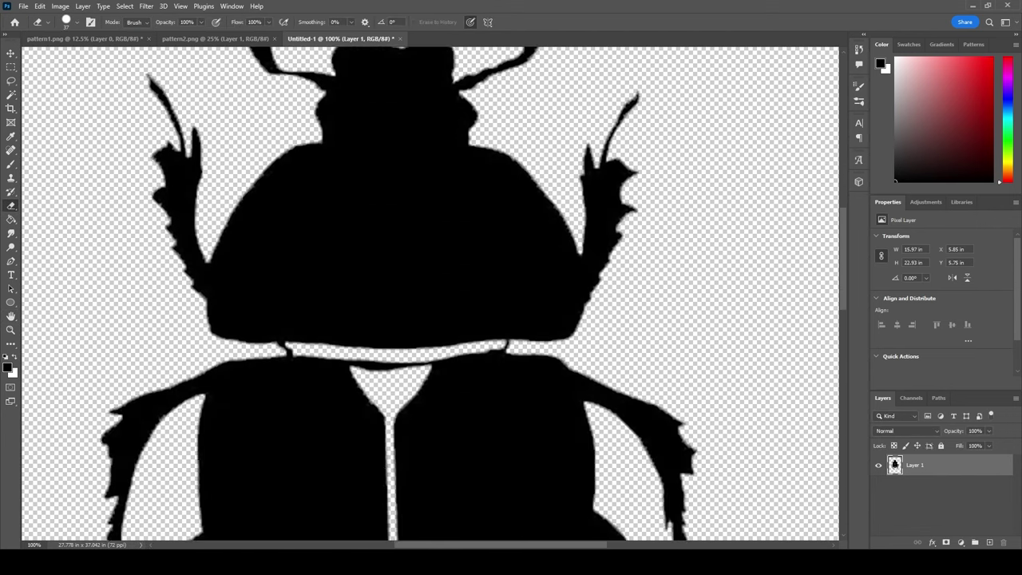
left_click(66, 21)
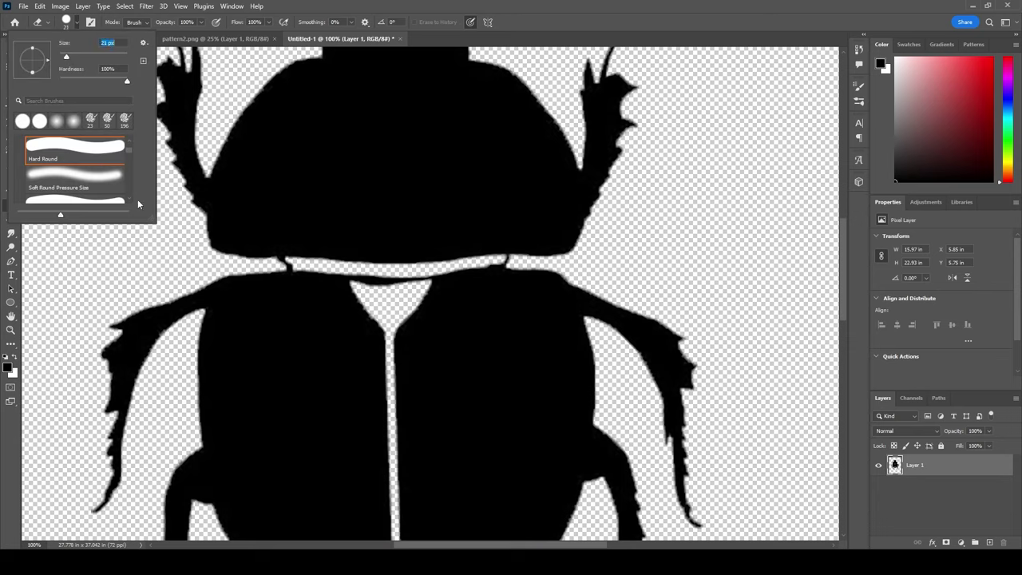
key("Return")
left_click_drag(281, 263, 286, 264)
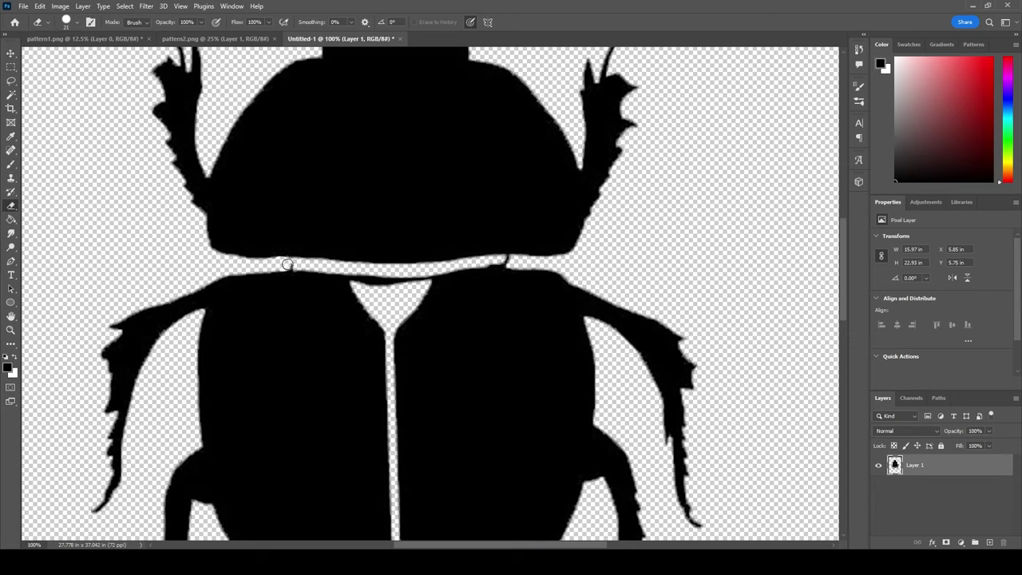
left_click_drag(354, 281, 421, 273)
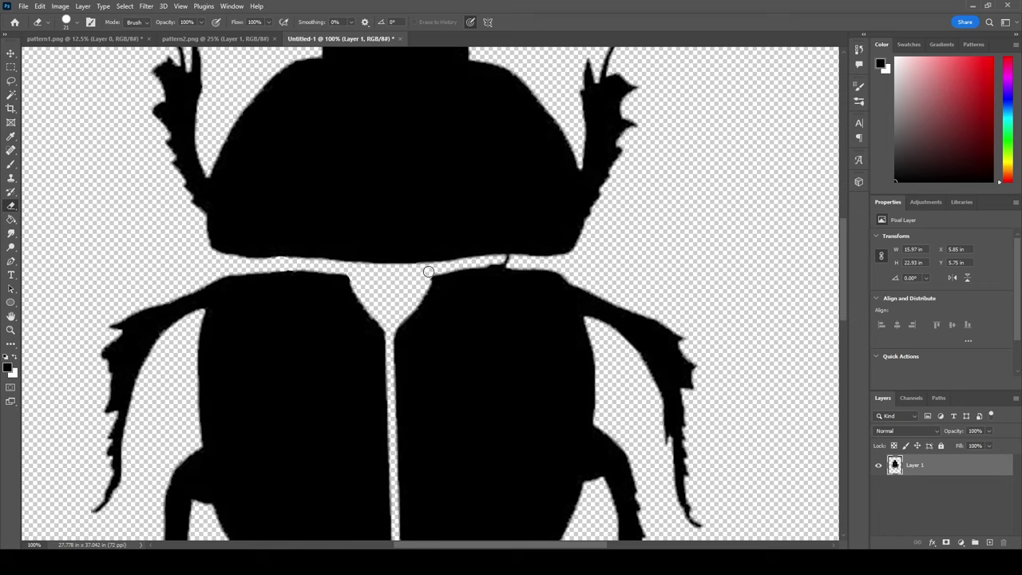
mouse_move(510, 262)
left_mouse_down()
mouse_move(484, 264)
mouse_move(511, 263)
left_mouse_up()
Widen the gap between the wing cases by deleting a narrow vertical rectangular selection down the centre, and deselect
left_click_drag(409, 329, 413, 504)
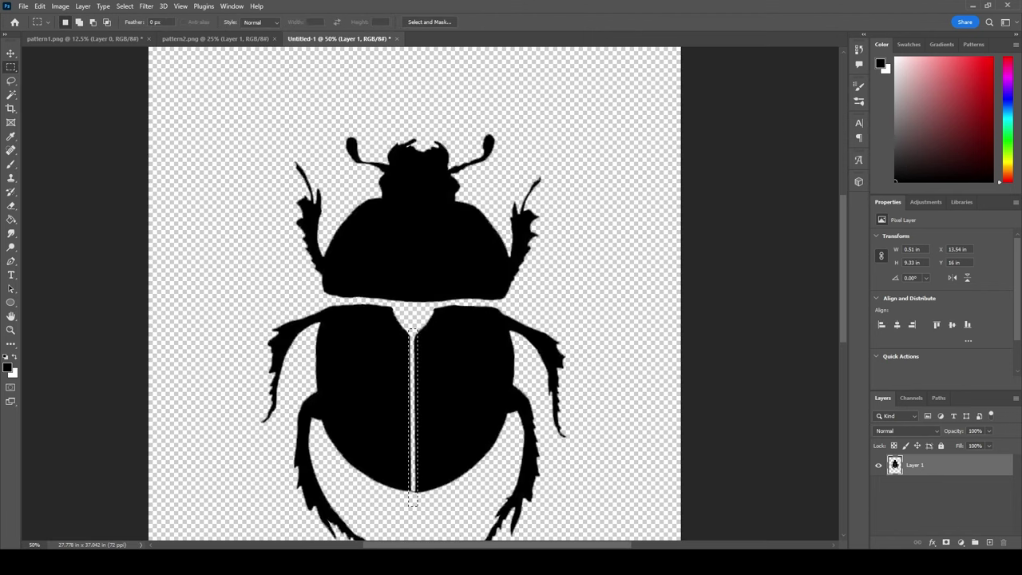
right_click(469, 380)
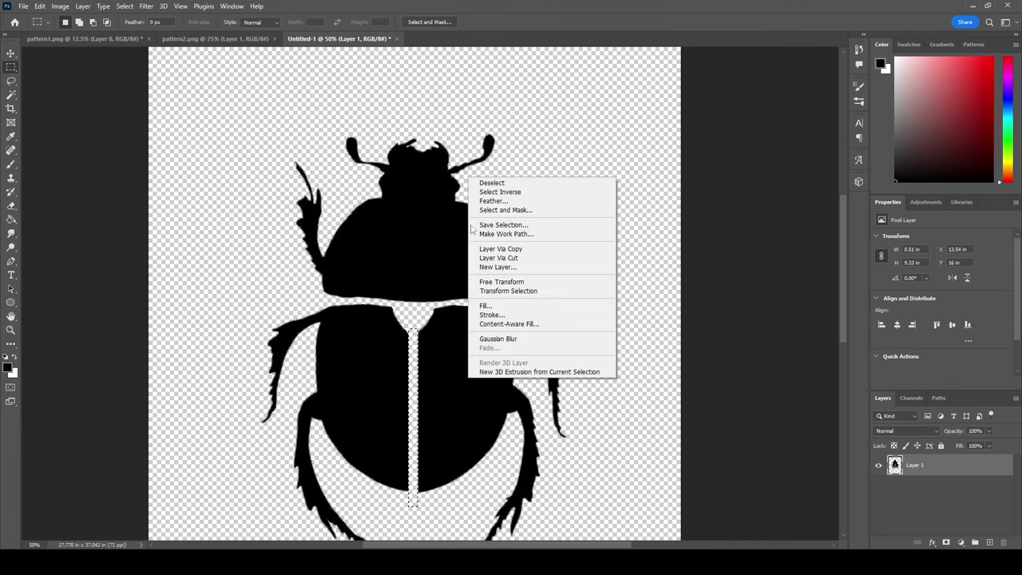
left_click(490, 182)
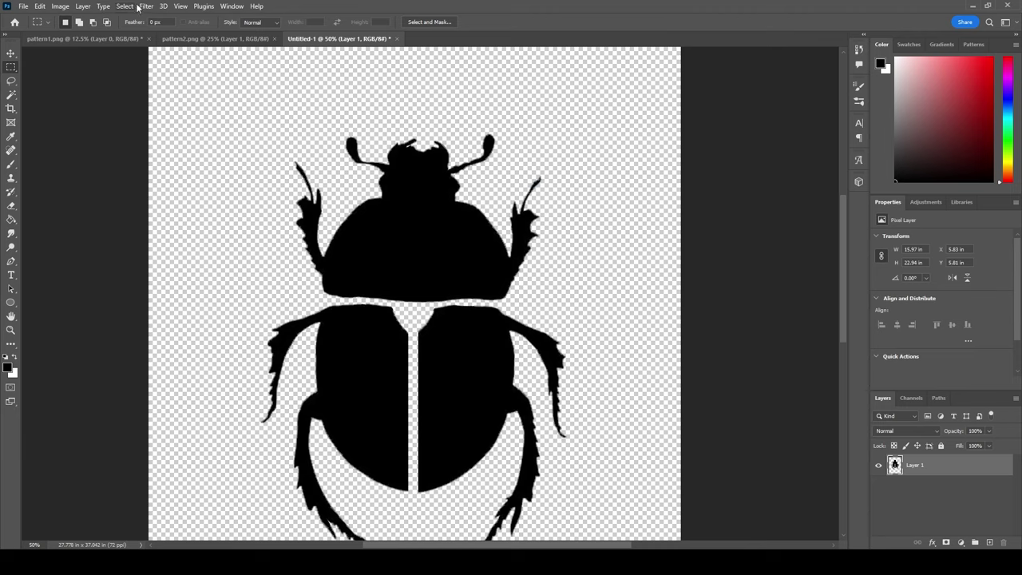
Apply a Gaussian Blur with a 3.3 pixel radius to the scarab layer
left_click(144, 7)
mouse_move(183, 142)
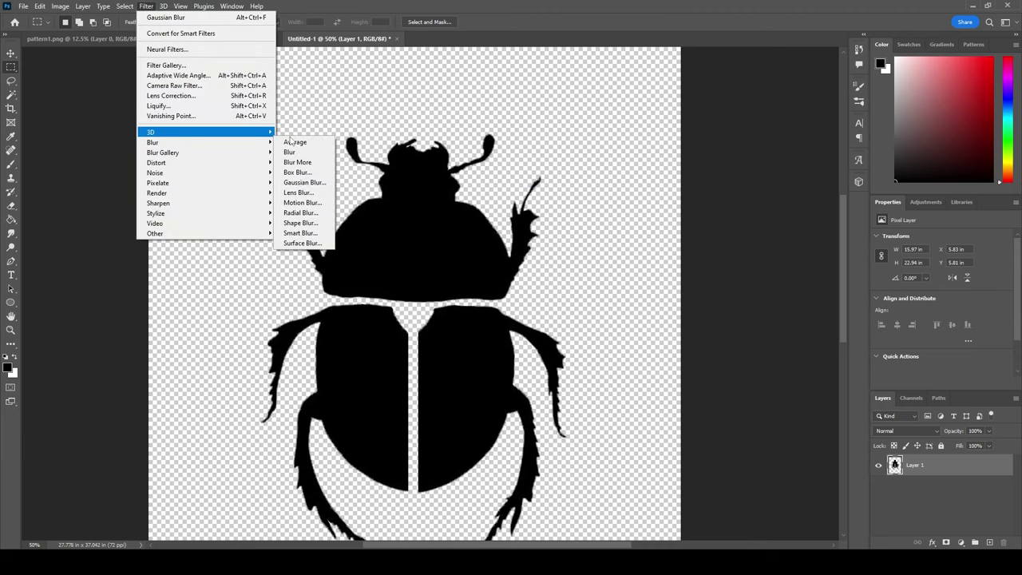
left_click(305, 182)
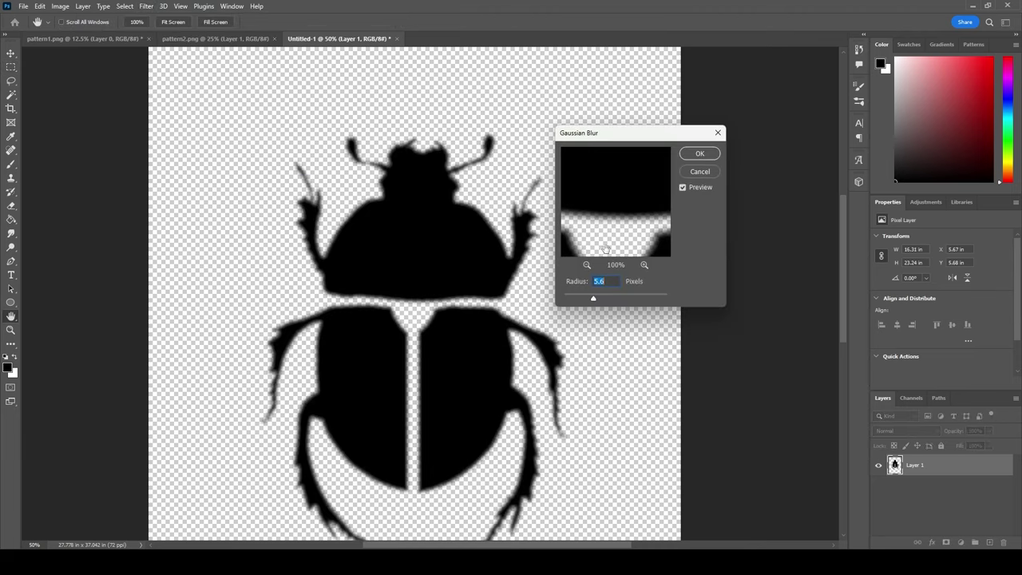
left_click(577, 297)
left_click_drag(580, 298, 583, 298)
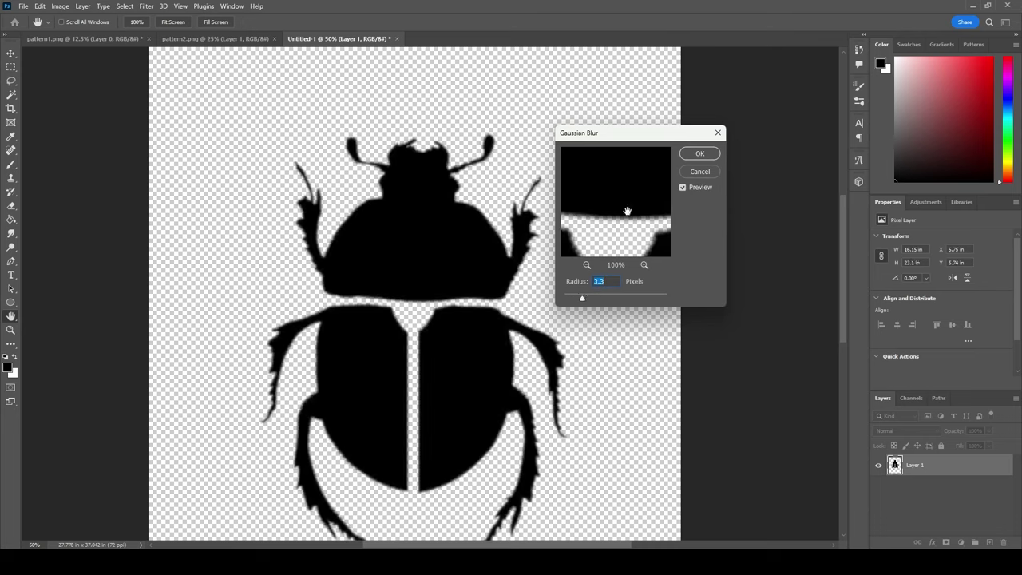
left_click(699, 153)
key("m")
Add a new layer, fill it with white using the Paint Bucket, and move it beneath the scarab layer
left_click(39, 5)
left_click(39, 6)
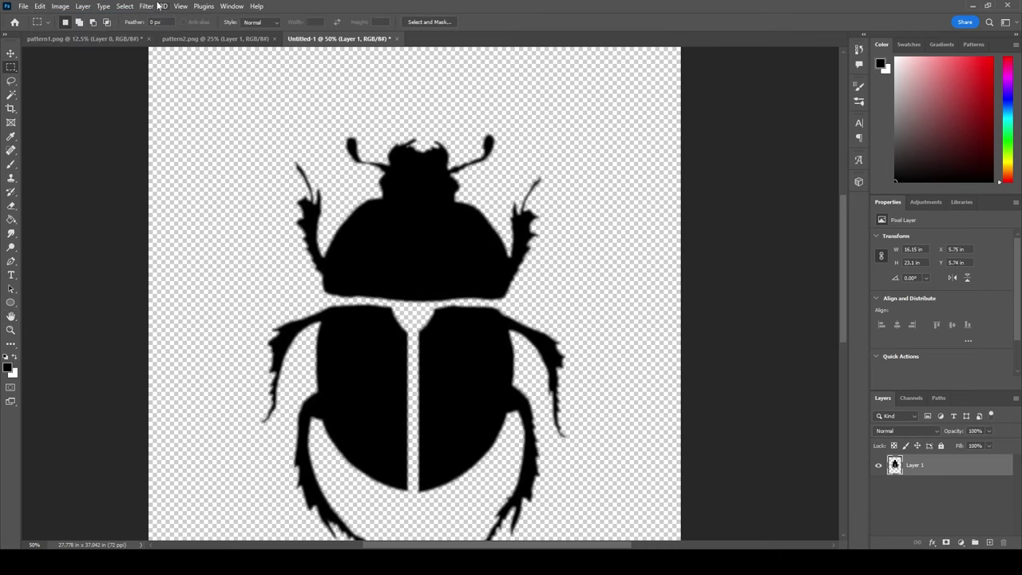
left_click(147, 5)
mouse_move(83, 5)
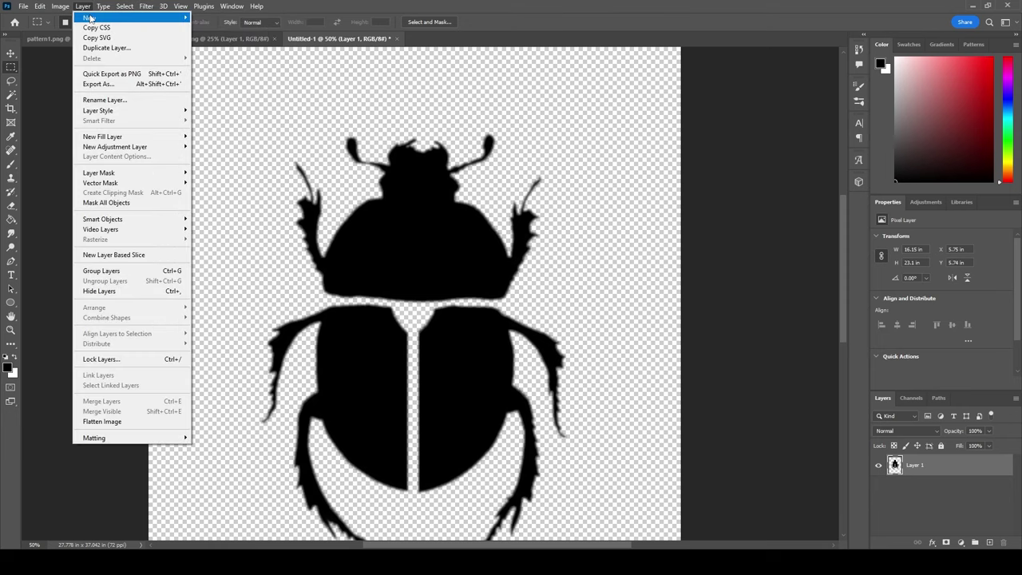
mouse_move(120, 18)
left_click(209, 17)
left_click(593, 160)
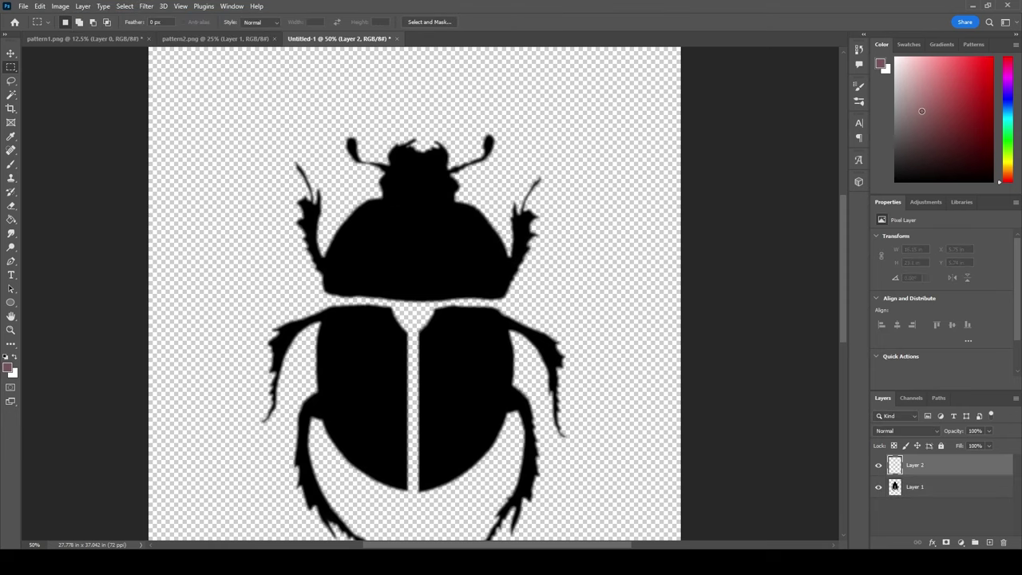
left_click(11, 219)
left_click(273, 217)
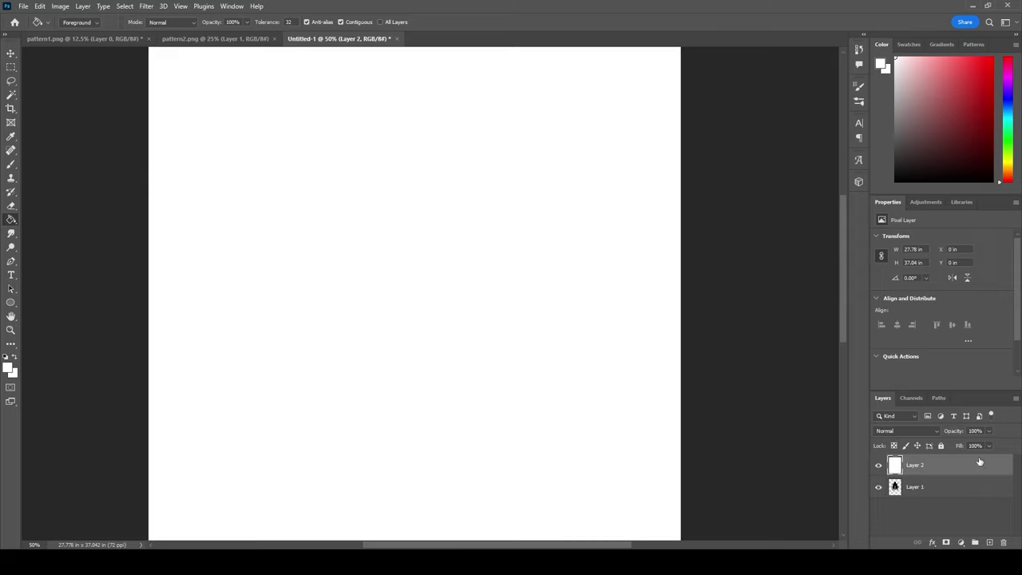
mouse_move(930, 466)
left_mouse_down()
mouse_move(926, 496)
mouse_move(908, 488)
left_mouse_up()
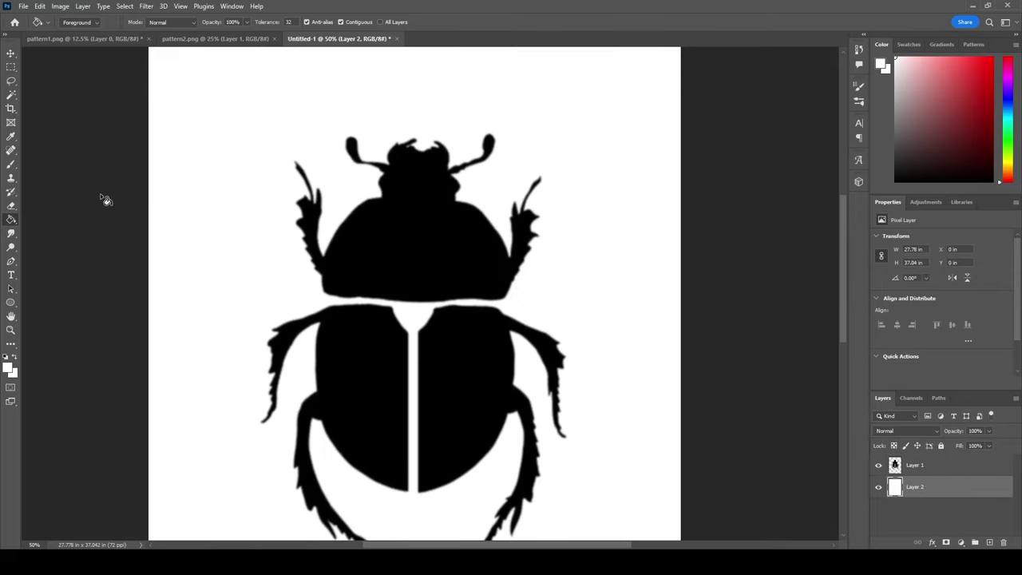
Add a Curves adjustment layer above the scarab and bring its black and white points close together to sharpen the blurred edges
left_click(11, 67)
left_click(920, 472)
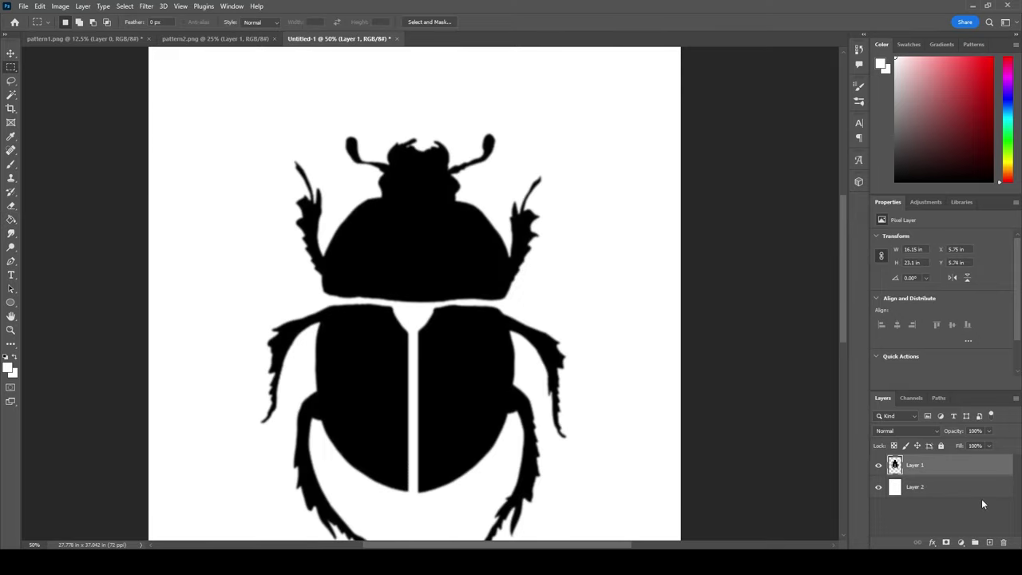
left_click(960, 542)
left_click(954, 405)
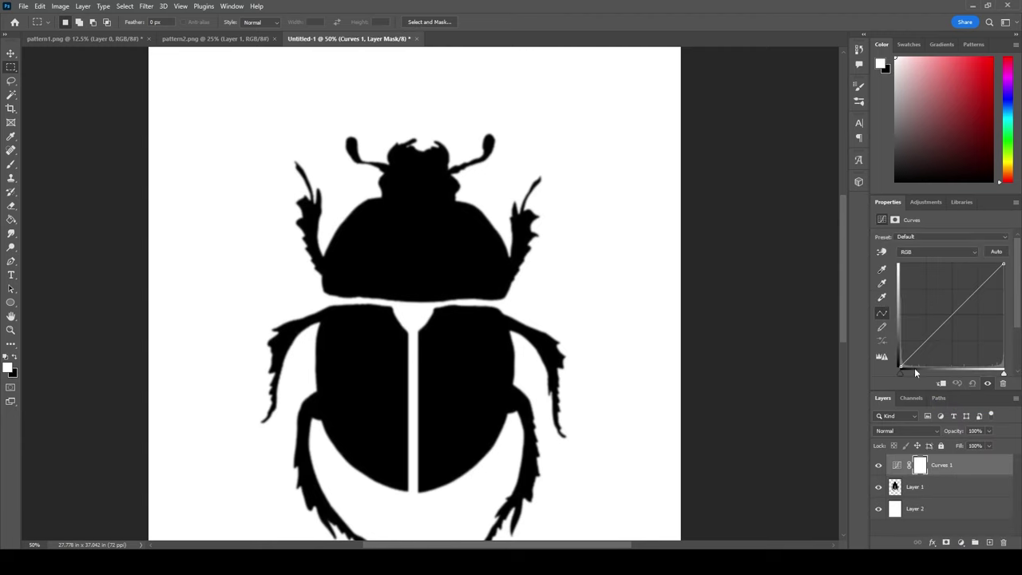
left_click_drag(900, 372, 945, 372)
mouse_move(1003, 372)
left_mouse_down()
mouse_move(910, 372)
mouse_move(964, 376)
left_mouse_up()
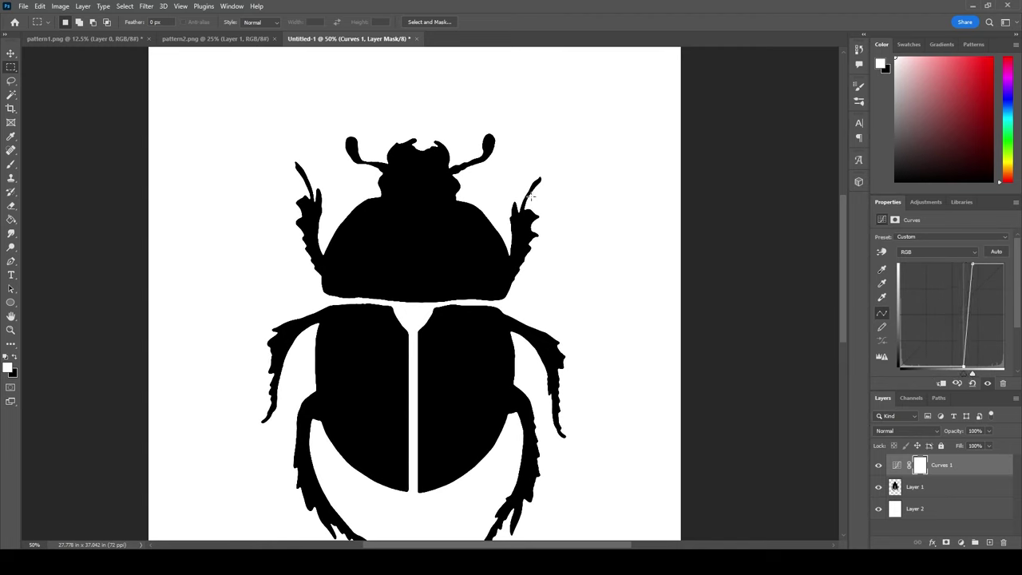
Flatten the Curves, scarab and white layers into a single image
scroll(407, 303, "down", 2)
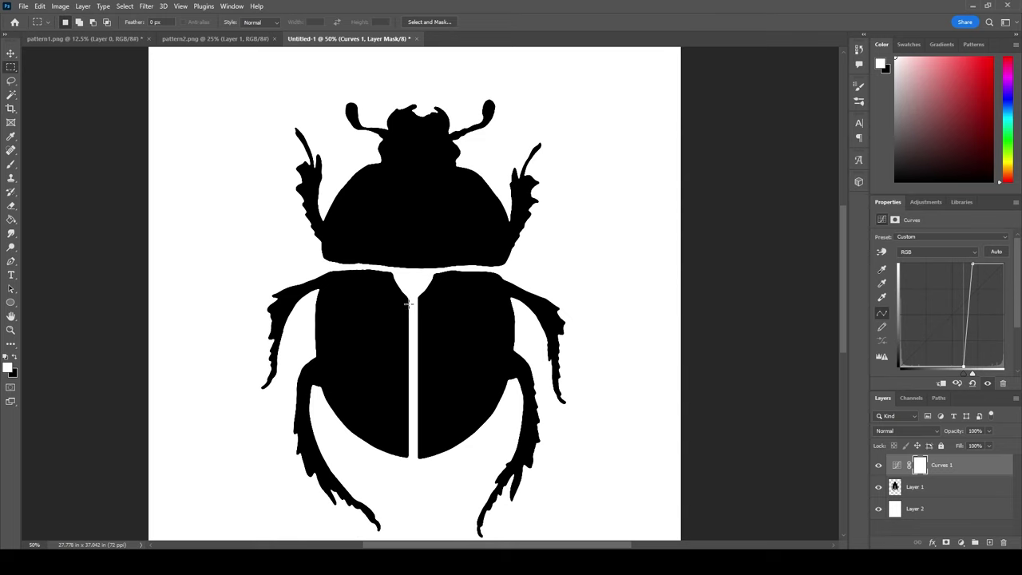
right_click(937, 489)
left_click(914, 351)
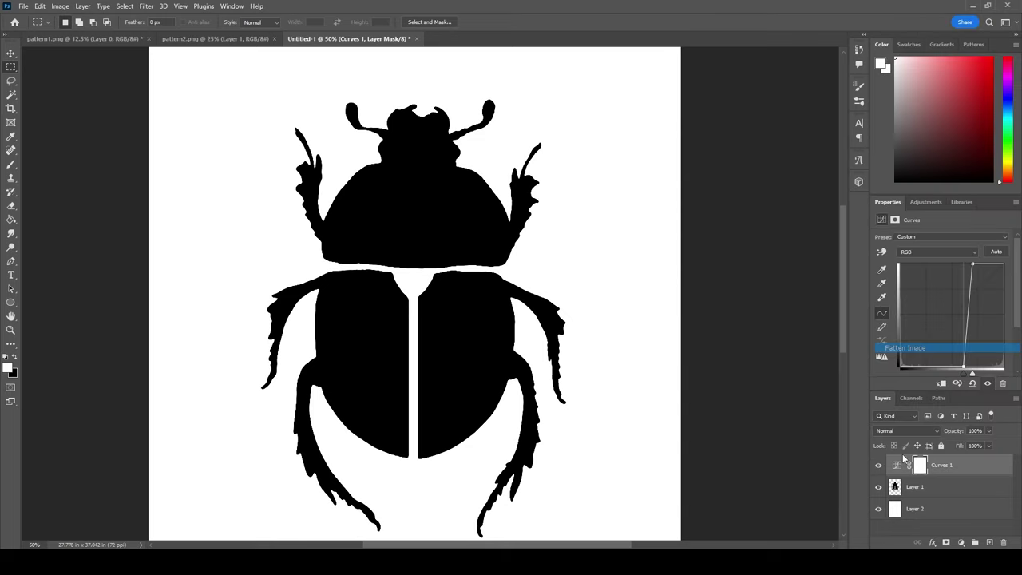
Unlock the flattened background, delete the white around the scarab with the Magic Wand, and clear the selection
key("w")
left_click(266, 166)
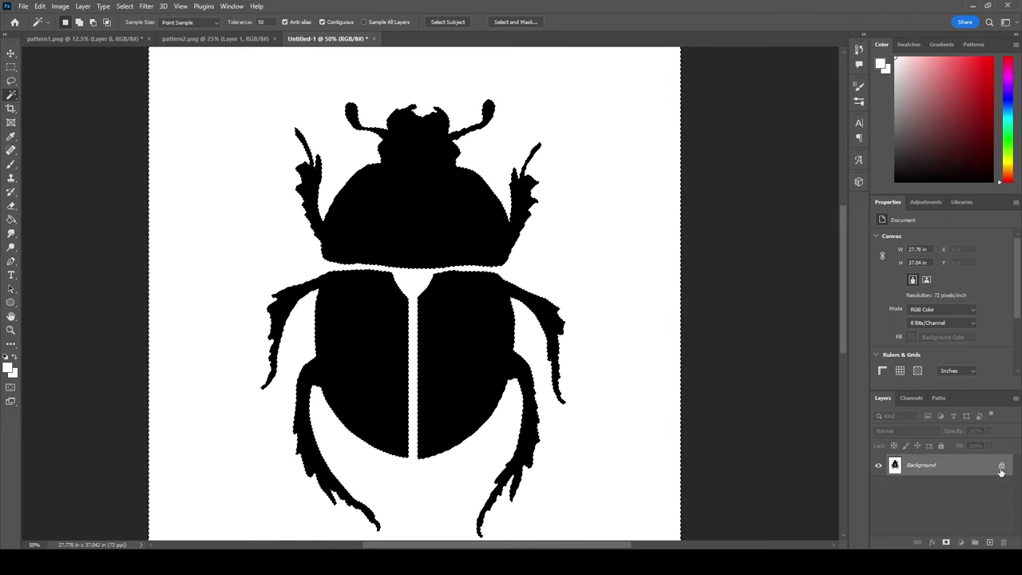
left_click(1002, 467)
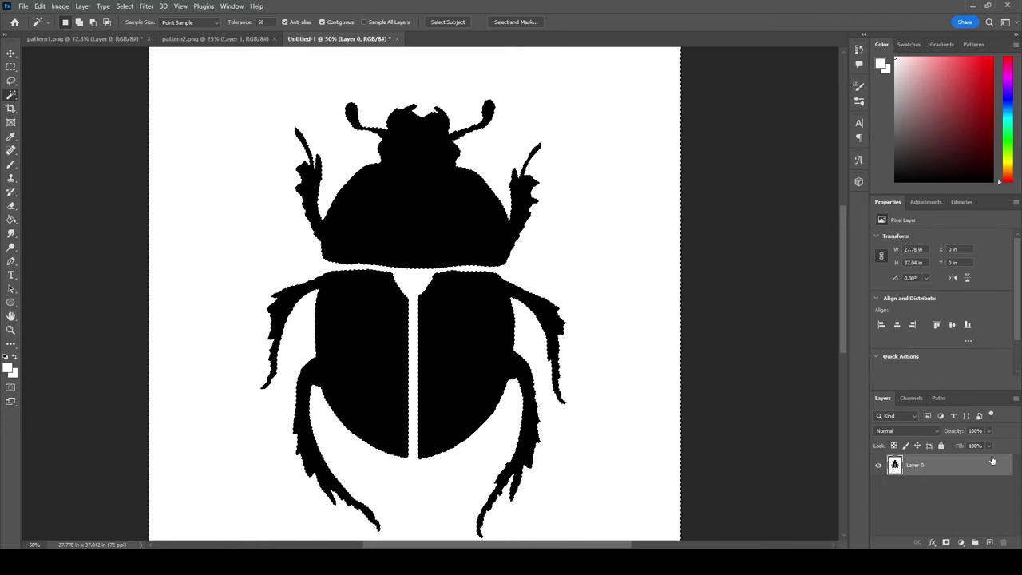
left_click(433, 285)
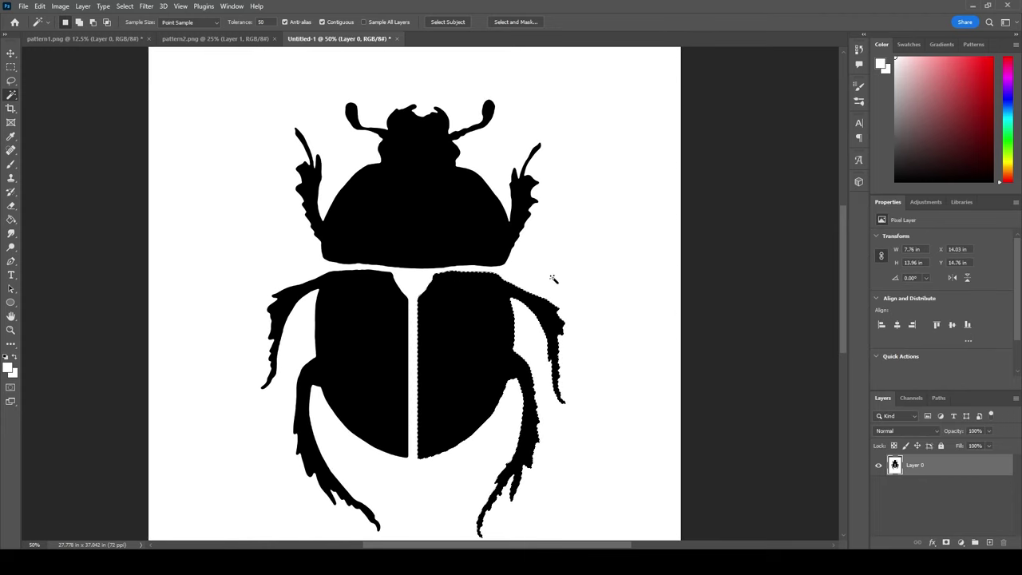
left_click(571, 274)
key("Delete")
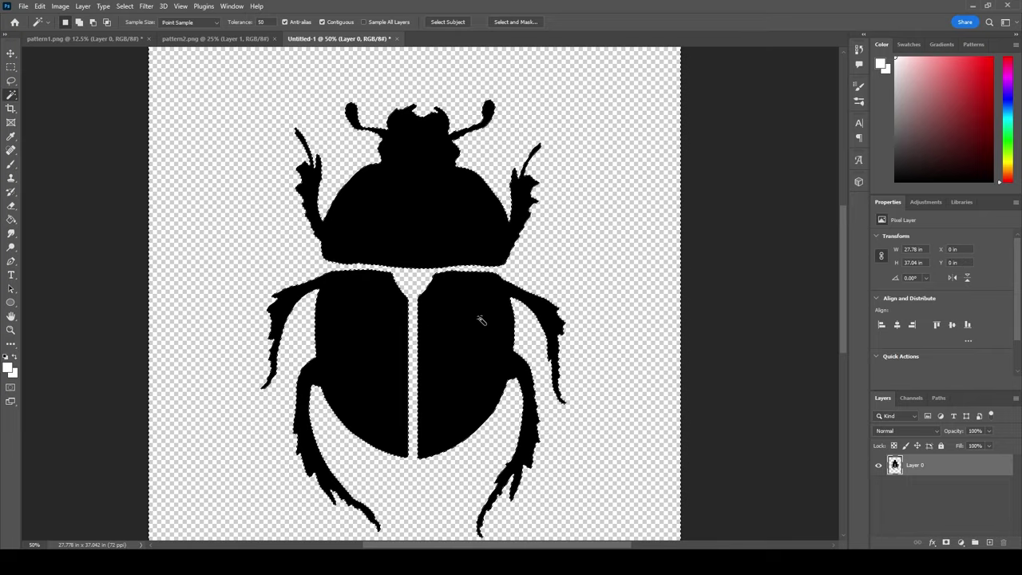
right_click(480, 318)
left_click(505, 213)
Check the scarab image's pixel dimensions and resolution without changing them
scroll(368, 295, "up", 1)
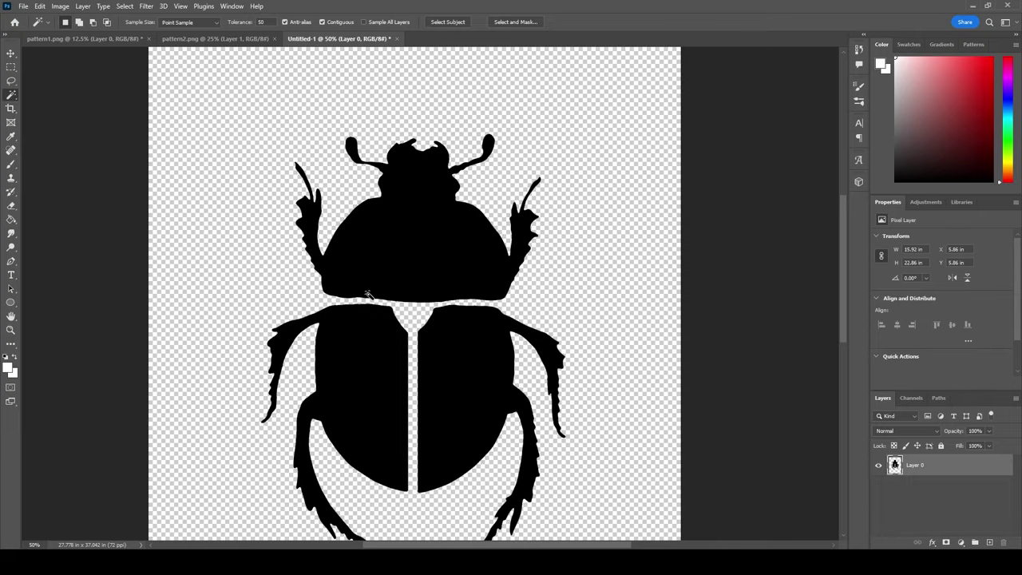
scroll(345, 344, "down", 3)
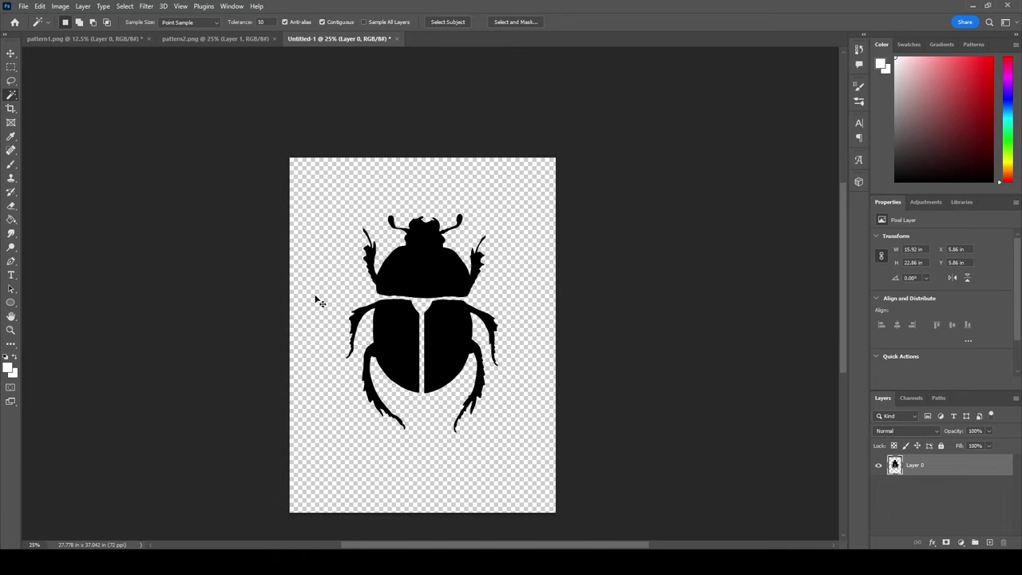
left_click(60, 7)
left_click(76, 84)
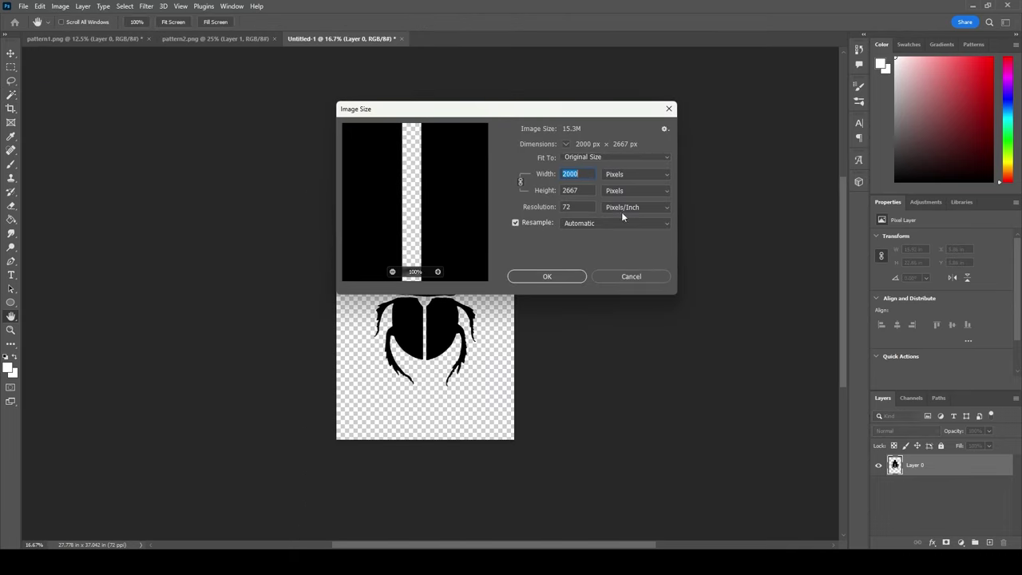
left_click(630, 276)
key("w")
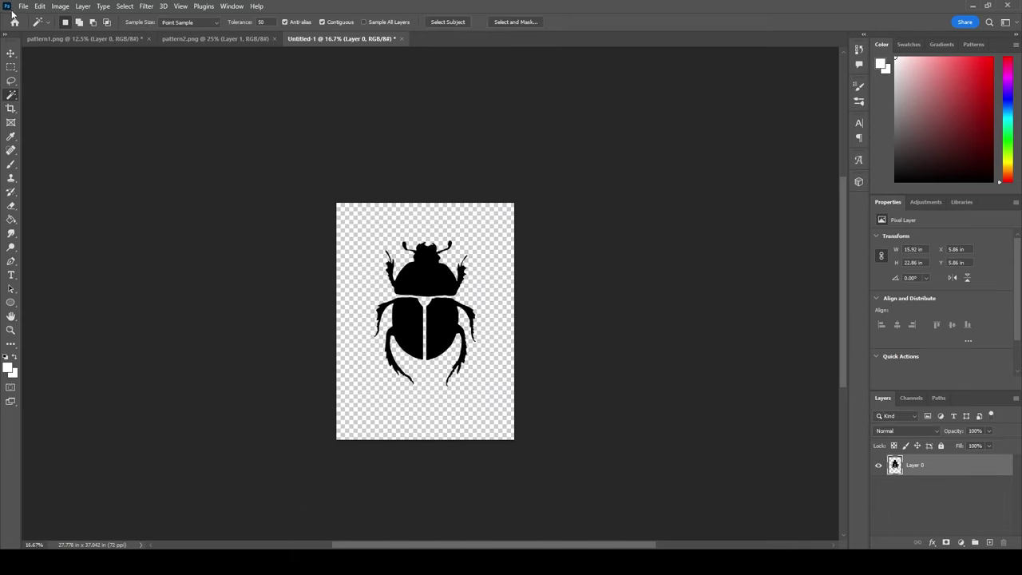
Save the scarab on the computer as a PNG named "beetle" with the large file size (fastest saving) option
left_click(23, 7)
left_click(69, 133)
type("beetle")
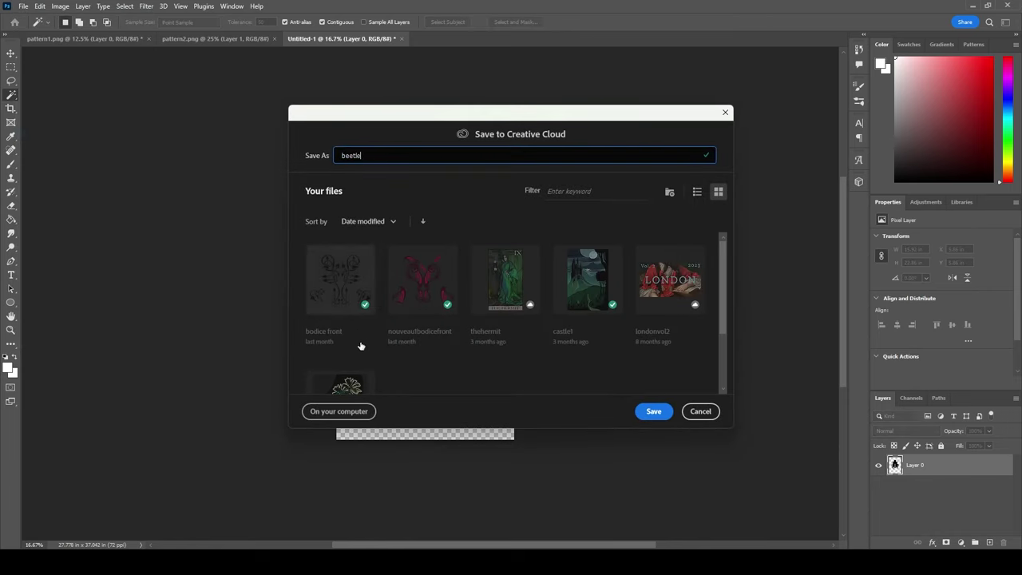
left_click(357, 410)
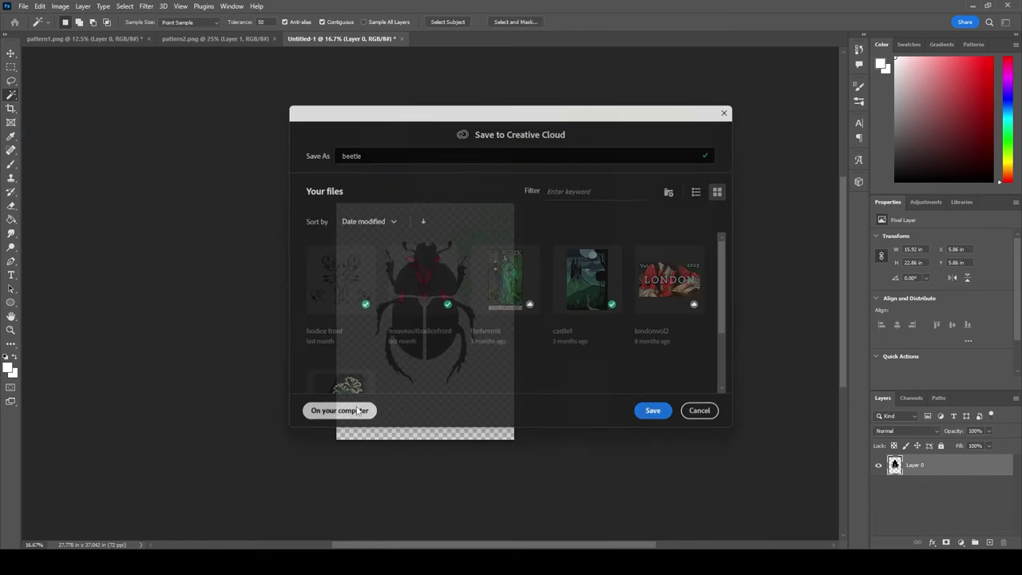
left_click(842, 516)
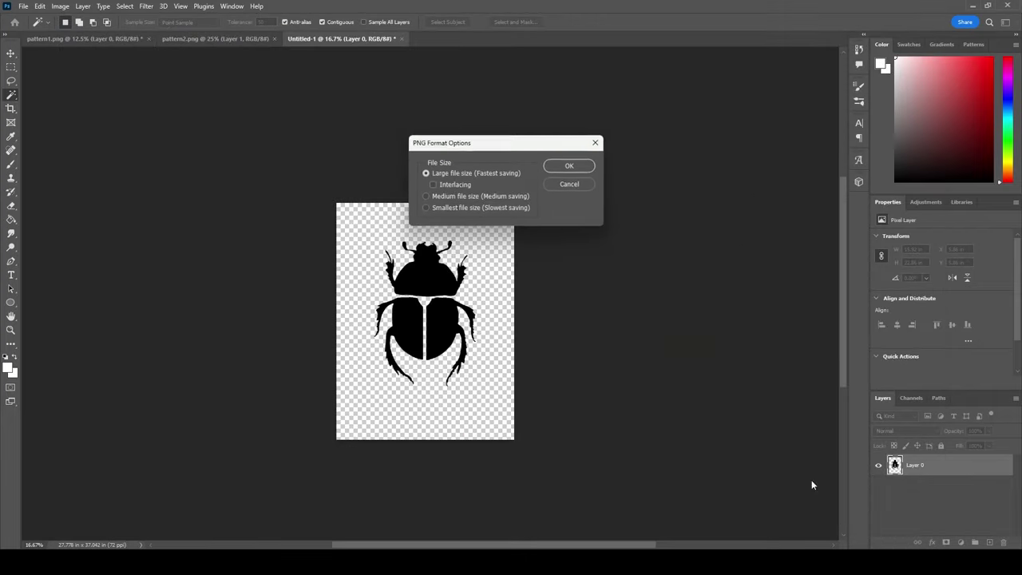
left_click(568, 165)
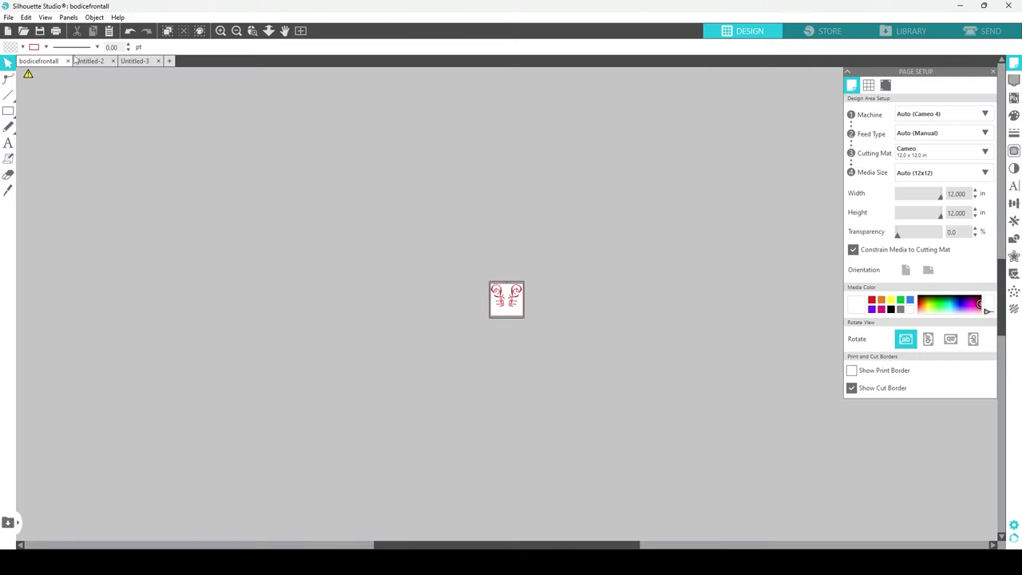
Start a new design and open the "beetle" image from the "shilouette cutter images" folder
left_click(8, 30)
left_click(26, 17)
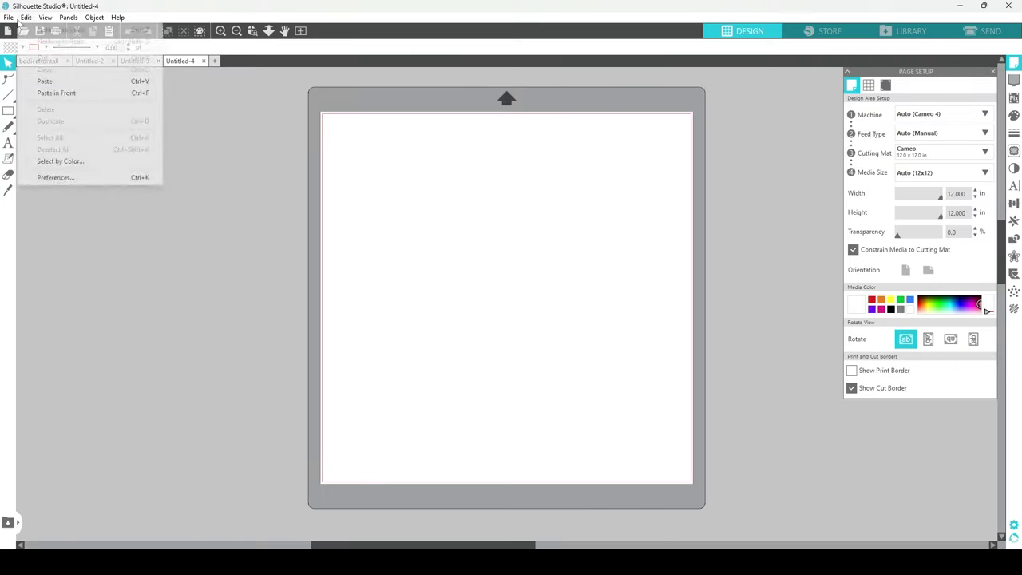
left_click(24, 54)
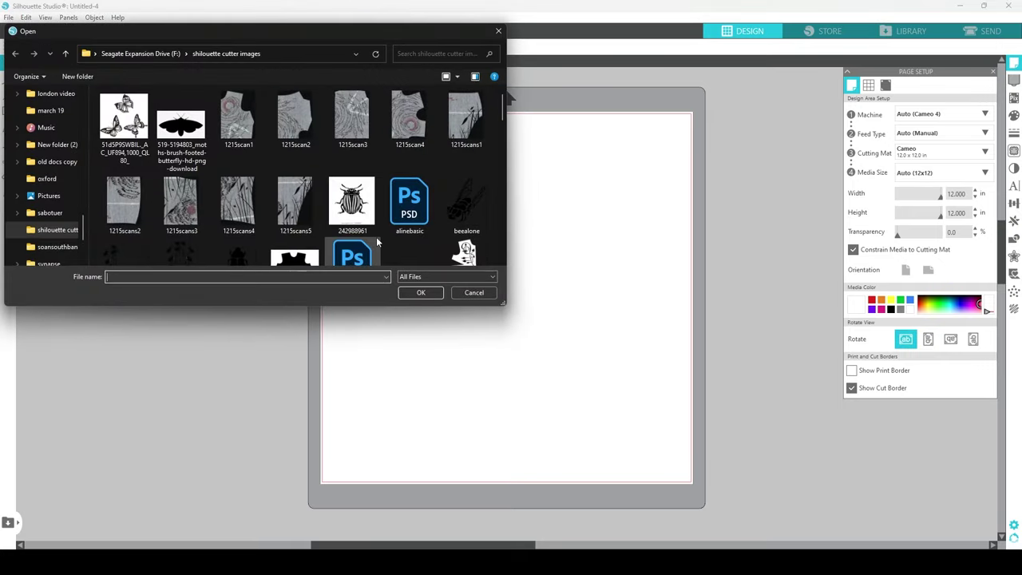
scroll(376, 236, "down", 2)
left_click(352, 227)
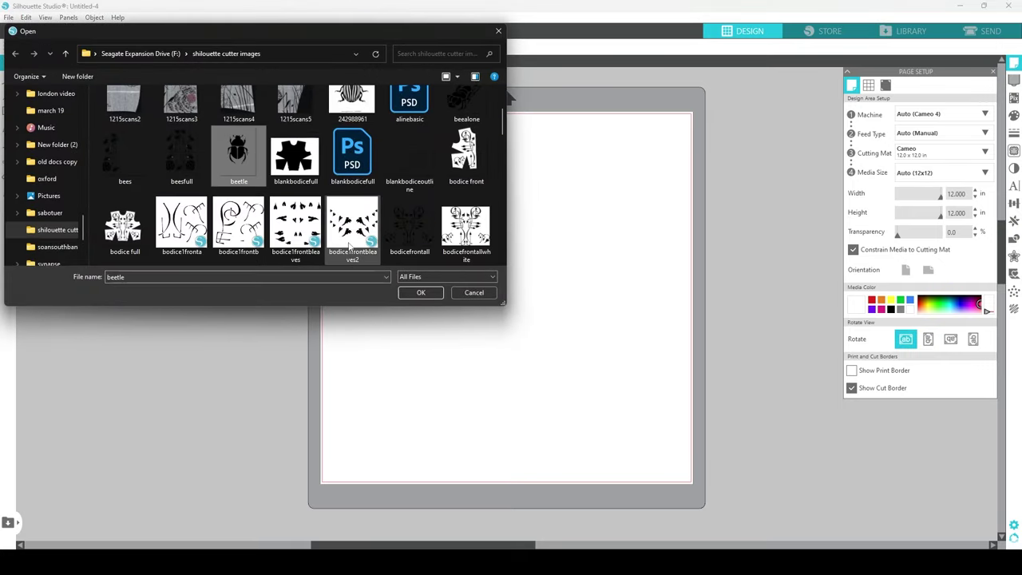
left_click(421, 292)
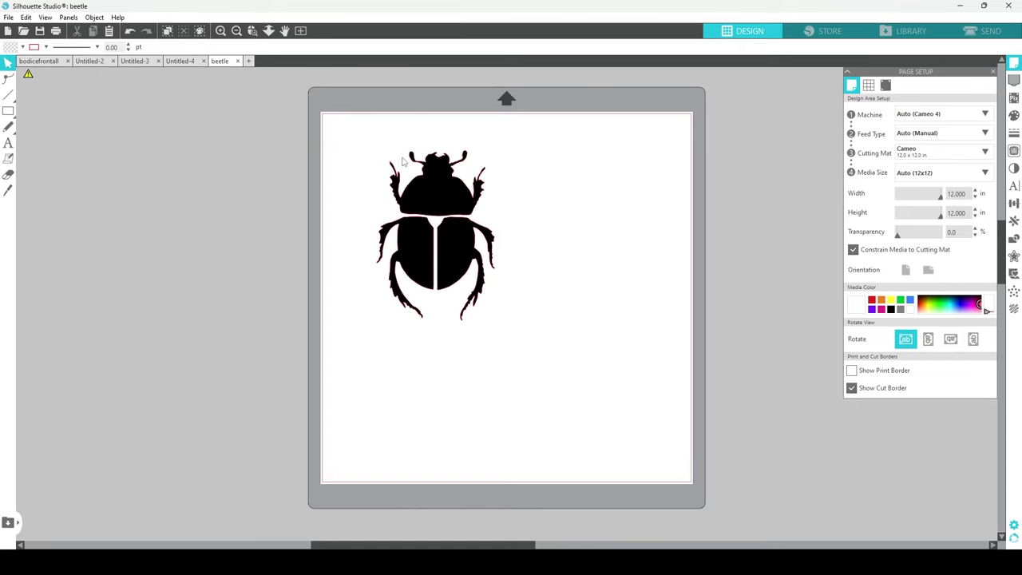
Enlarge the beetle to about 6.01 × 8.64 in near the page's upper-left area and clear the selection
left_click(459, 259)
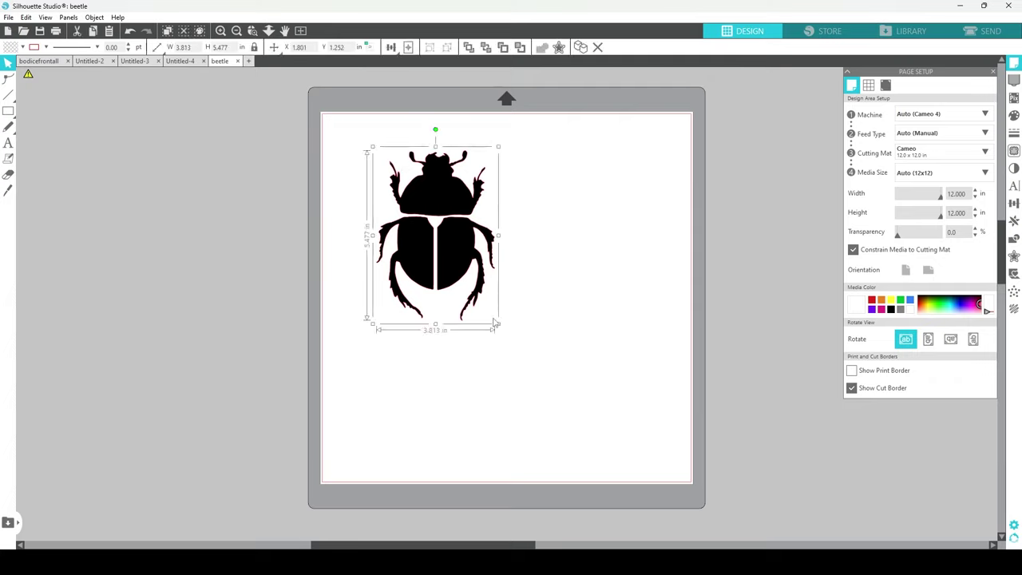
left_click_drag(505, 339, 546, 378)
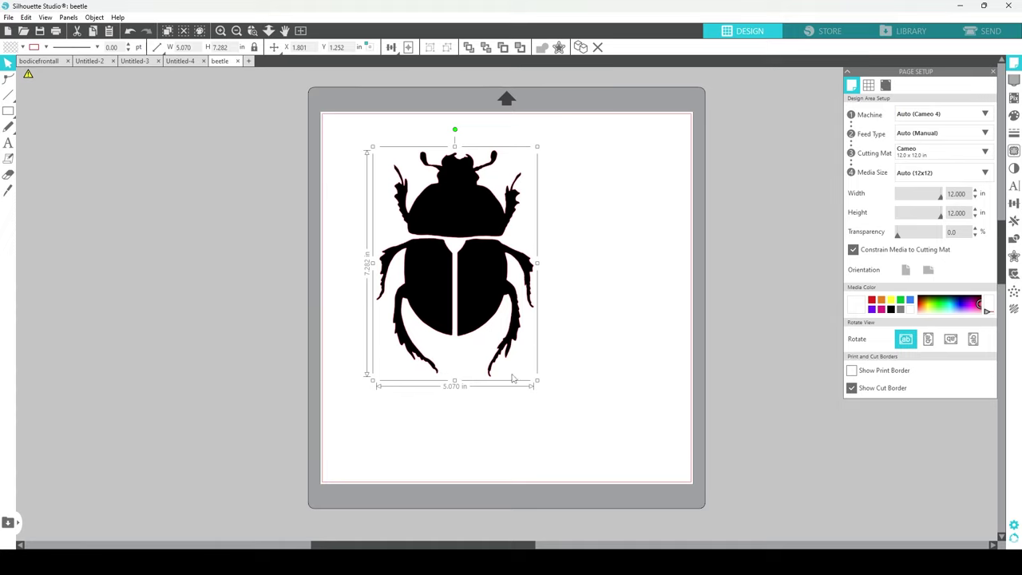
mouse_move(537, 381)
left_mouse_down()
mouse_move(542, 370)
mouse_move(518, 336)
mouse_move(584, 453)
mouse_move(415, 237)
mouse_move(621, 495)
mouse_move(678, 519)
mouse_move(570, 410)
mouse_move(527, 387)
left_mouse_up()
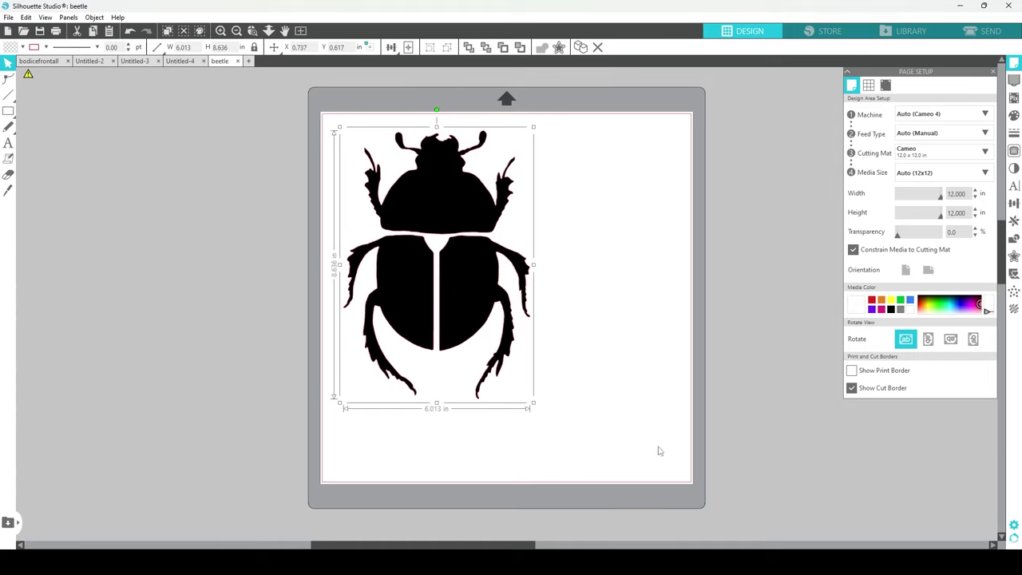
left_click(522, 392)
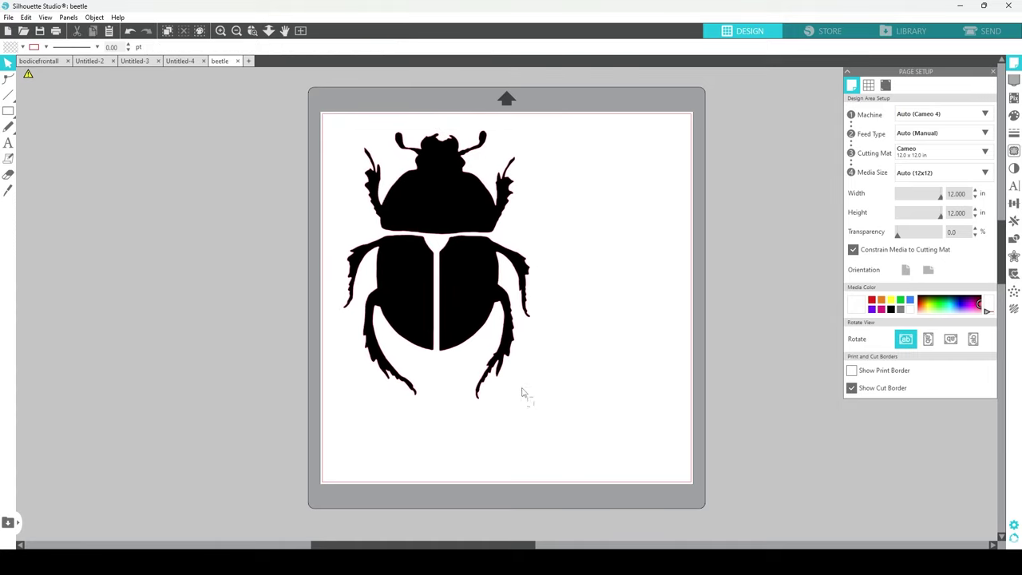
Scale the beetle down to about 1.47 × 2.11 in and move it close to the page's upper-left corner
left_click(509, 347)
left_click_drag(533, 405, 393, 201)
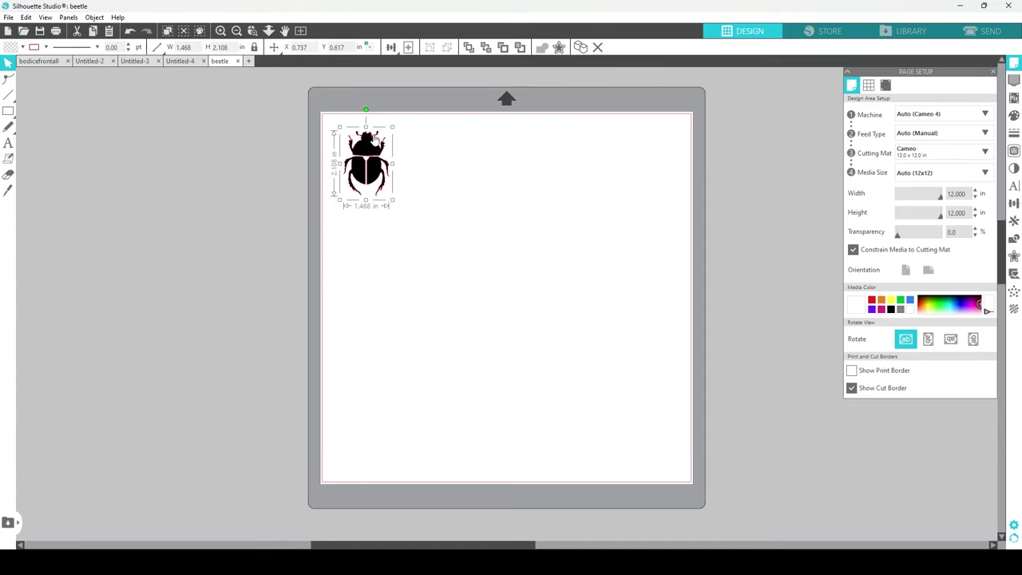
left_click_drag(374, 144, 363, 141)
key("Escape")
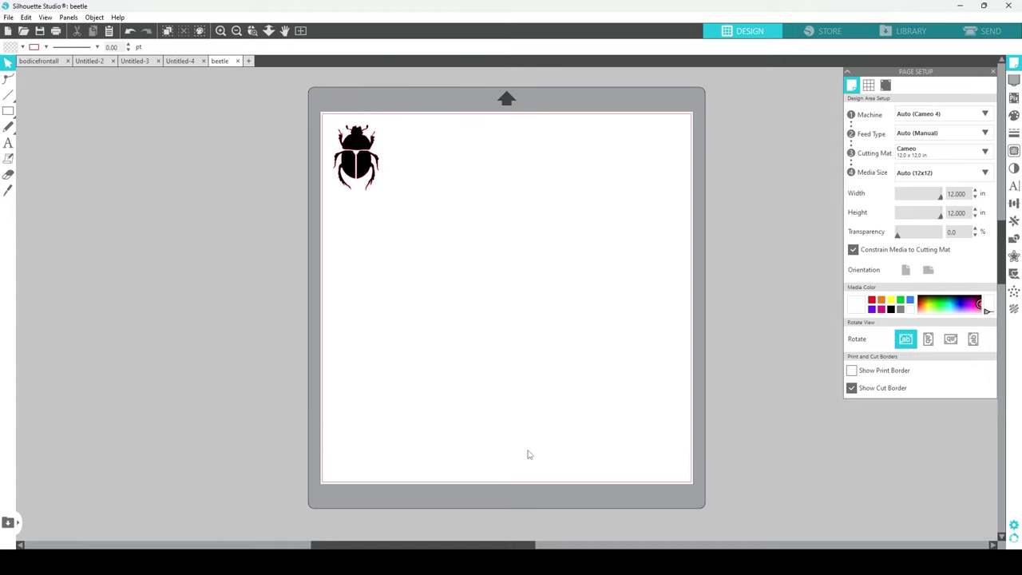
left_click(363, 148)
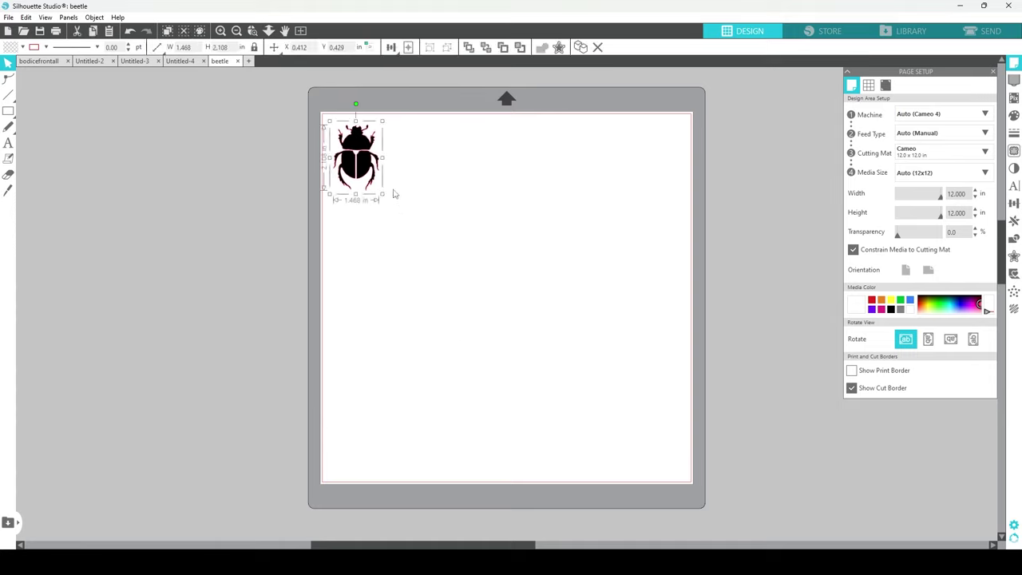
left_click(449, 223)
Go to the cut settings for sending the beetle and raise the Carriage 1 blade depth to 3
left_click(986, 30)
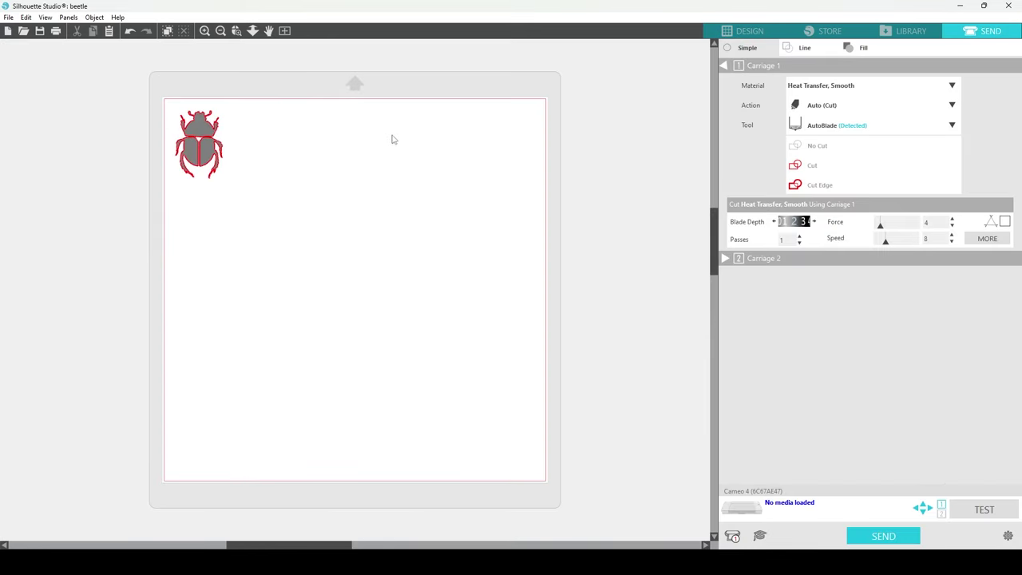
left_click(815, 222)
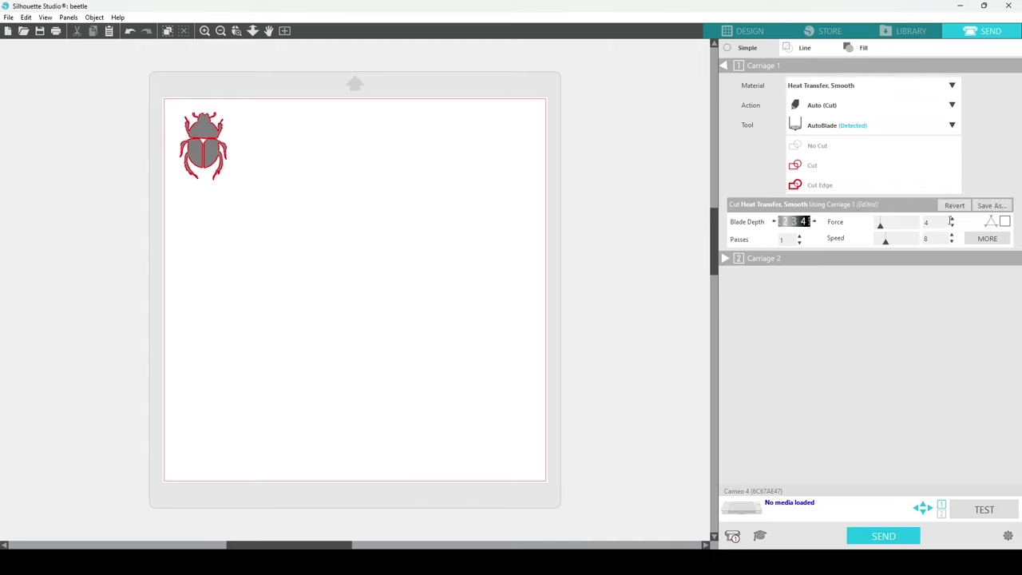